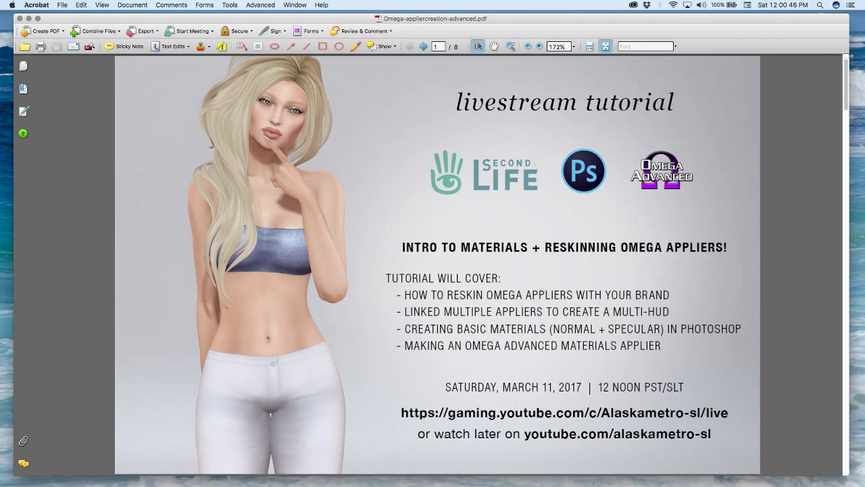
Switch to the Firestorm viewer and examine the avatar's outfit up close and from several angles
left_click(817, 478)
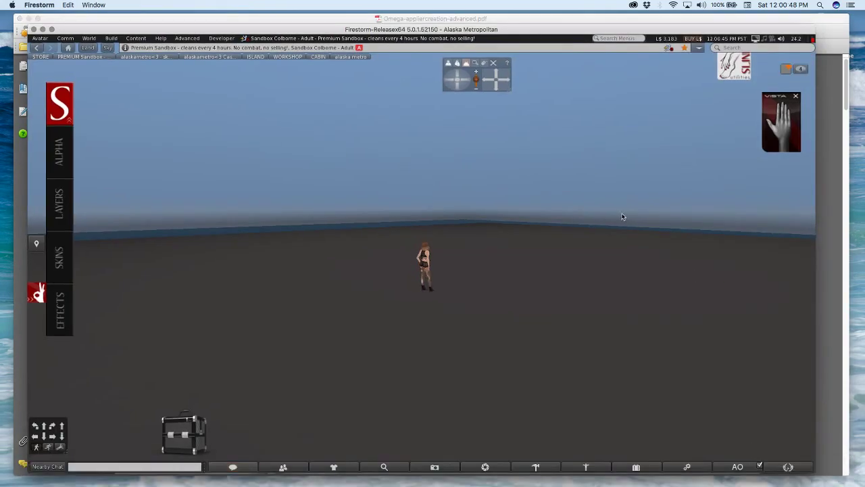
left_click_drag(425, 266, 98, 155, "alt")
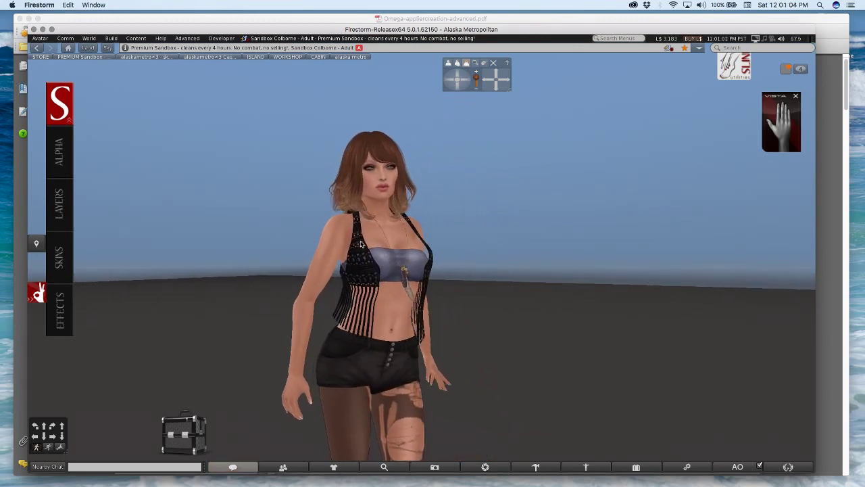
left_click_drag(384, 313, 371, 344, "alt")
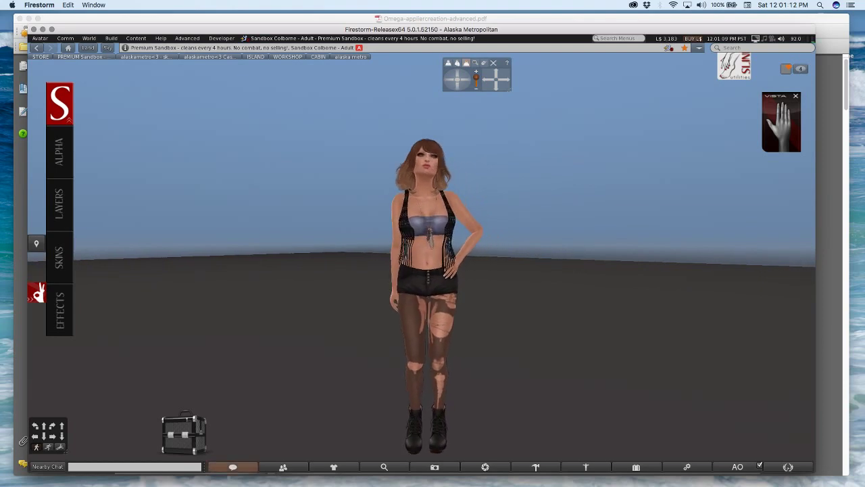
left_click_drag(370, 344, 373, 369, "alt")
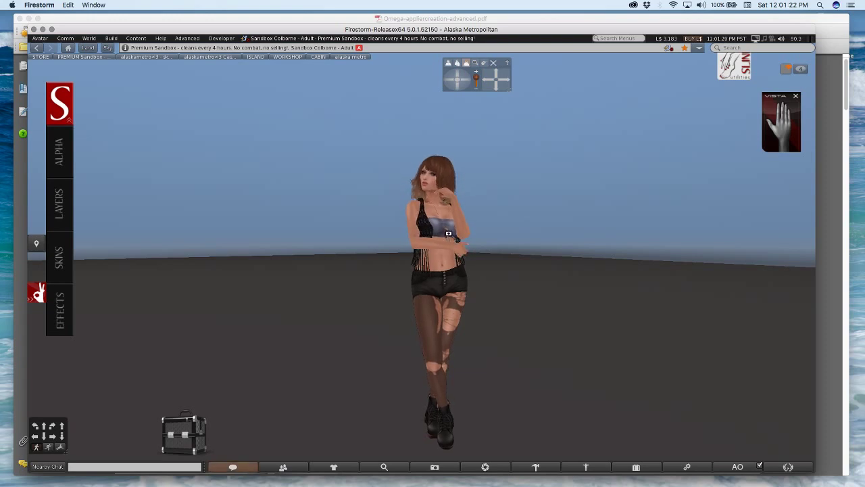
left_click_drag(373, 369, 393, 373, "alt")
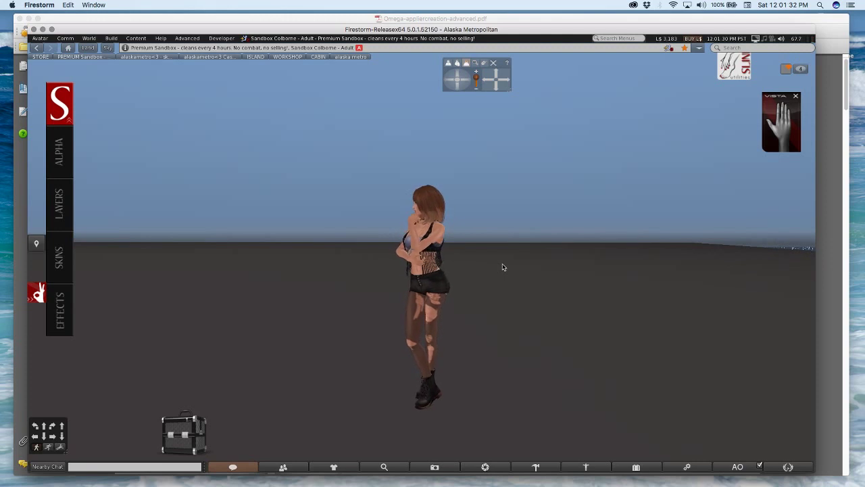
Open the Vista hand HUD and look through its nail and animation options, dismissing the group notice
left_click(784, 128)
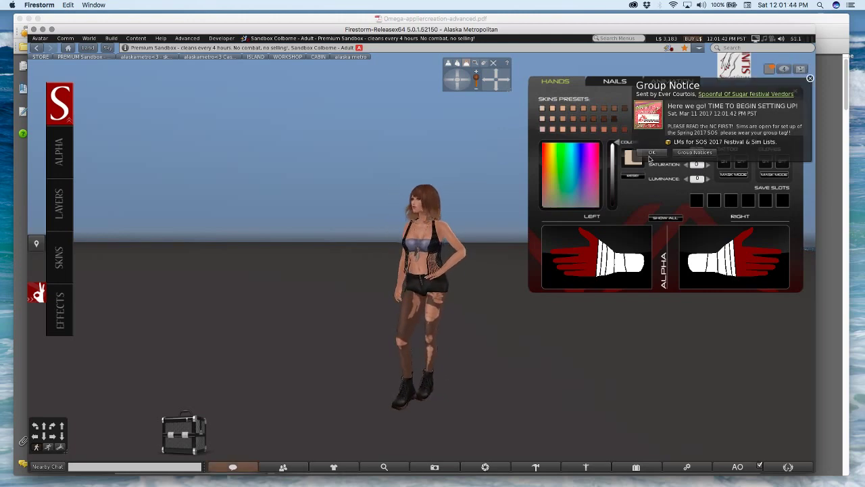
left_click(650, 156)
left_click_drag(434, 288, 519, 222, "alt")
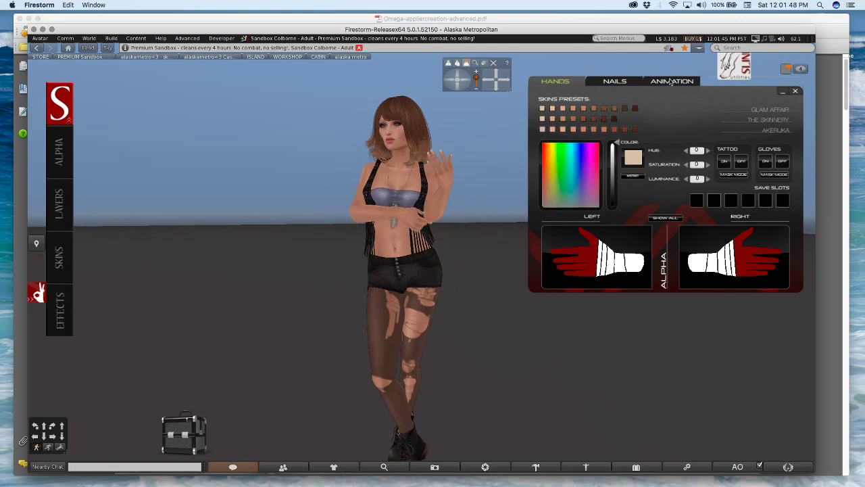
left_click(611, 81)
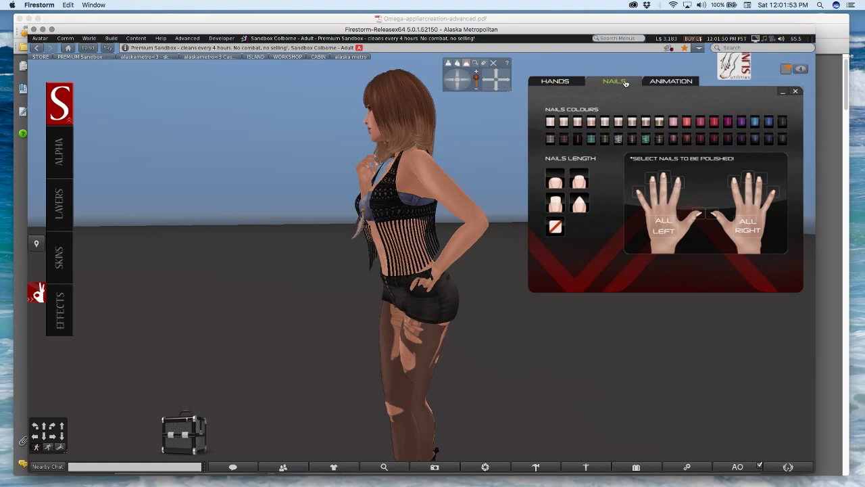
left_click(659, 81)
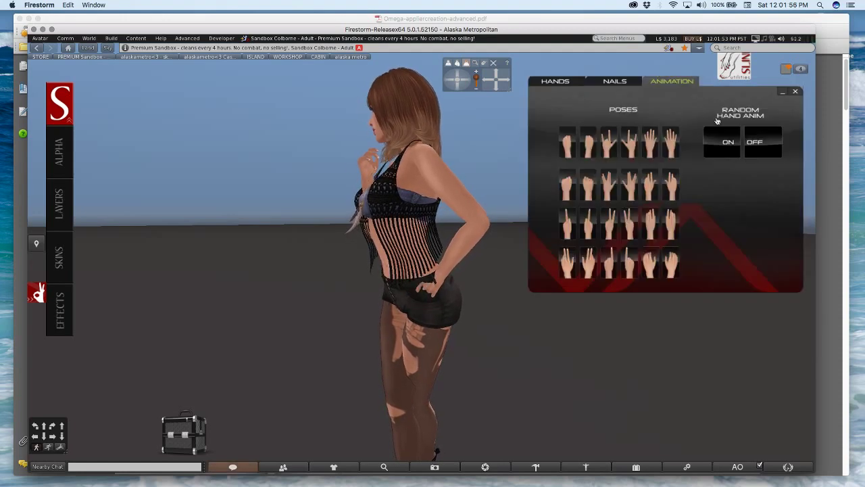
Apply the third and fourth hand poses in the third row of the Vista animation options, and minimize the HUD
left_click_drag(395, 193, 379, 216, "alt")
left_click_drag(349, 437, 297, 422, "alt")
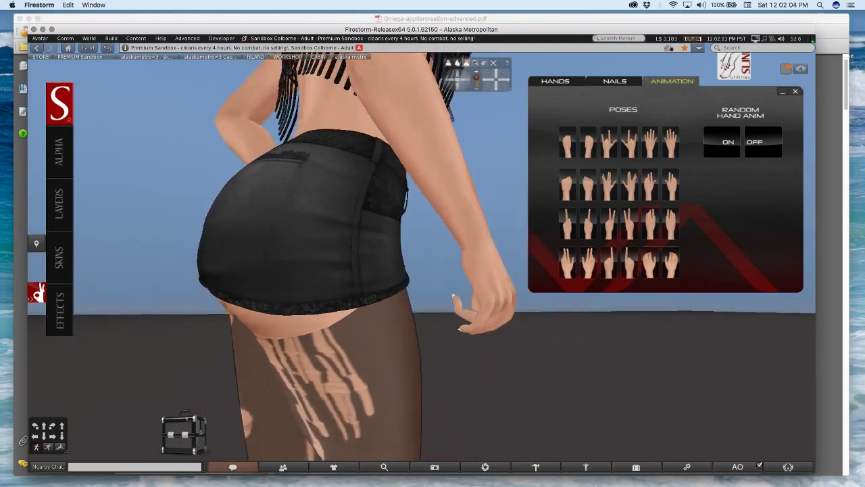
key("Escape")
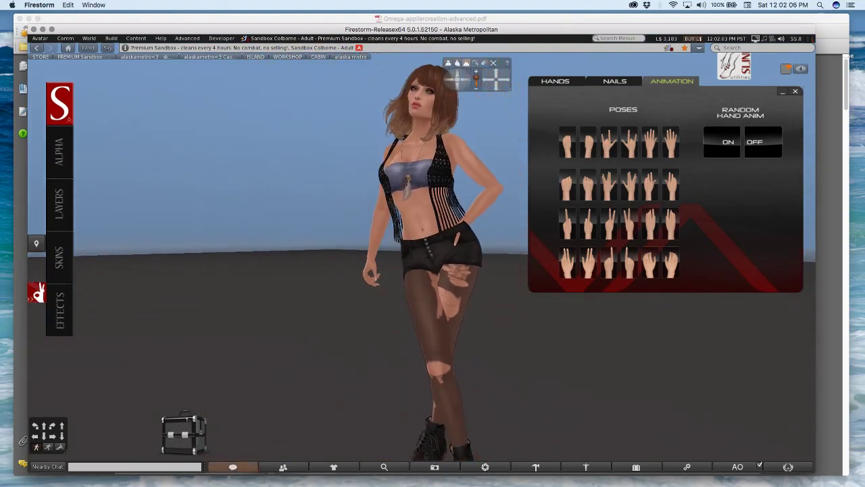
left_click_drag(416, 193, 416, 165, "alt")
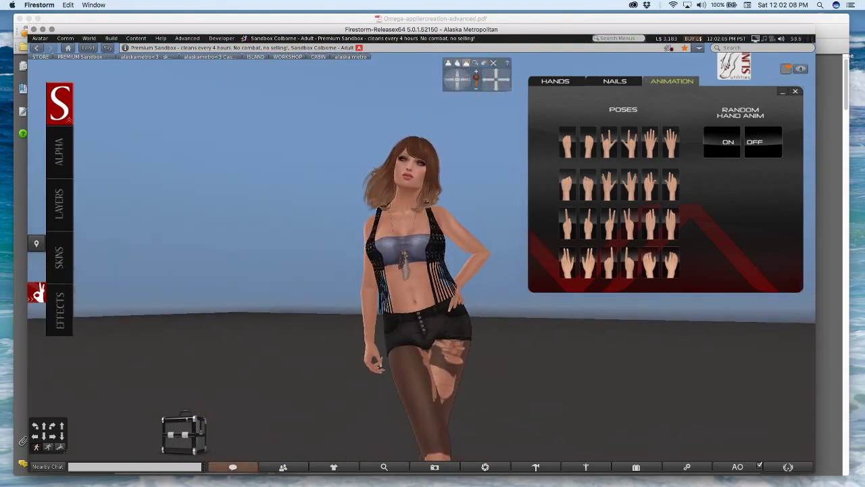
left_click(609, 225)
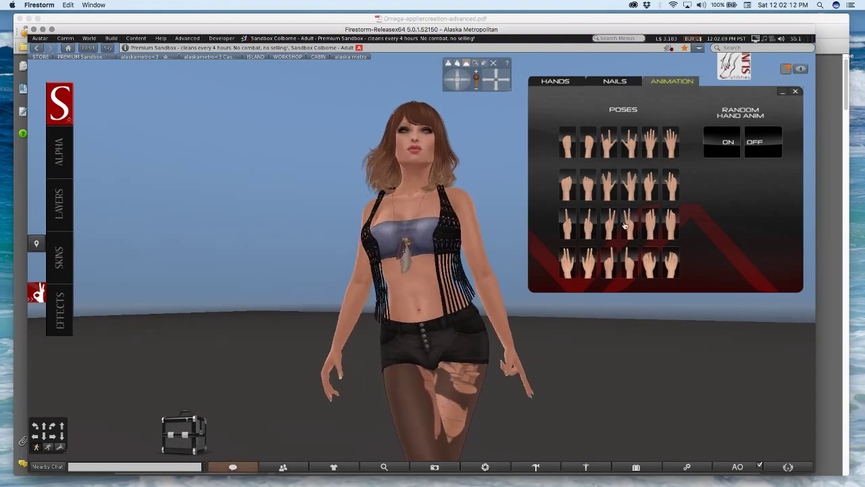
left_click(625, 225)
left_click_drag(456, 344, 432, 308, "alt")
key("Escape")
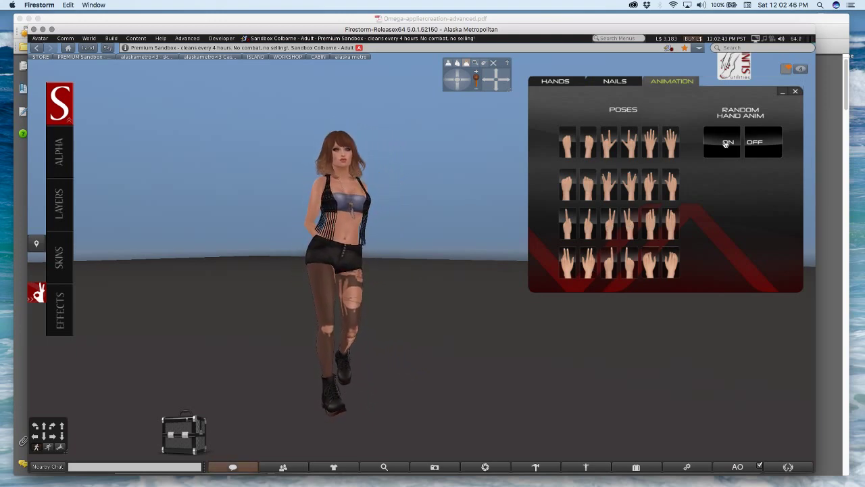
left_click(783, 92)
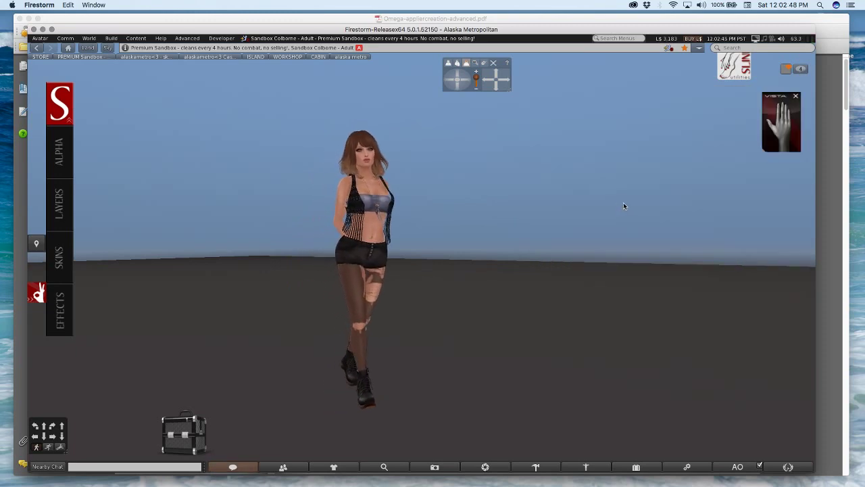
Check the avatar's hands and the Vista HUD's animation options again, and minimize the HUD
mouse_move(372, 234)
left_mouse_down("alt")
mouse_move(376, 217)
mouse_move(447, 193)
mouse_move(483, 209)
mouse_move(418, 195)
mouse_move(377, 237)
left_mouse_up("alt")
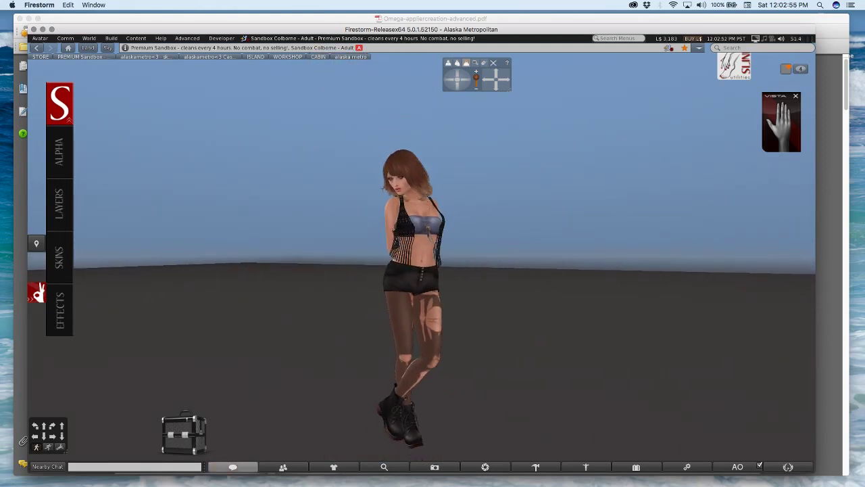
left_click_drag(377, 237, 446, 251, "alt")
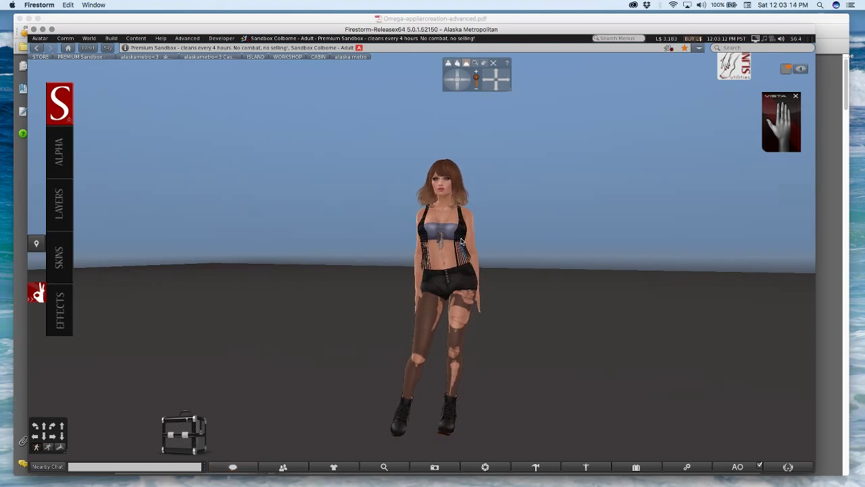
mouse_move(442, 255)
left_mouse_down("alt")
mouse_move(304, 245)
mouse_move(433, 242)
left_mouse_up("alt")
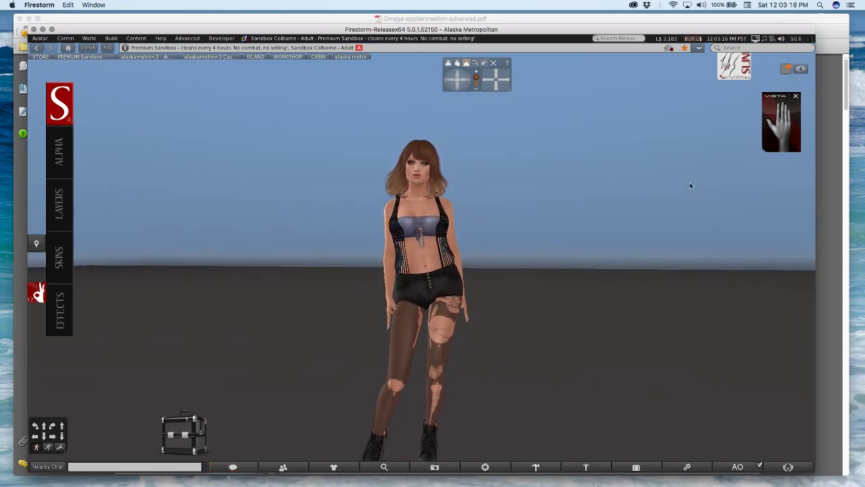
left_click(773, 145)
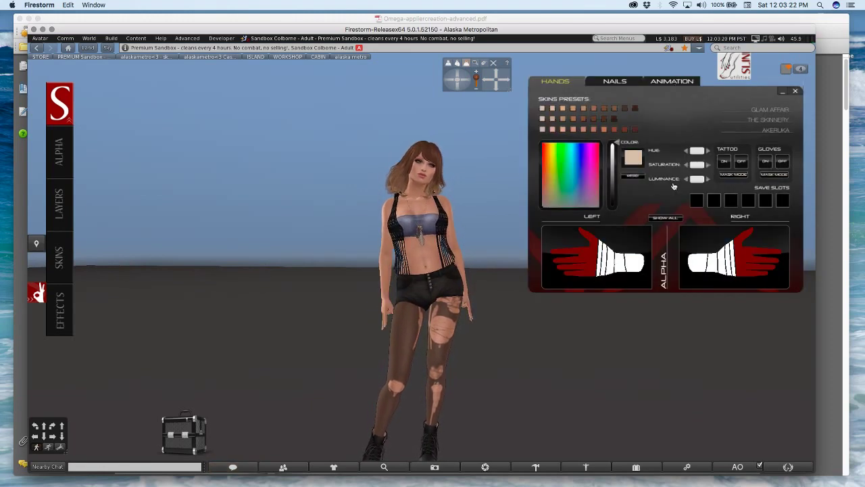
left_click(672, 82)
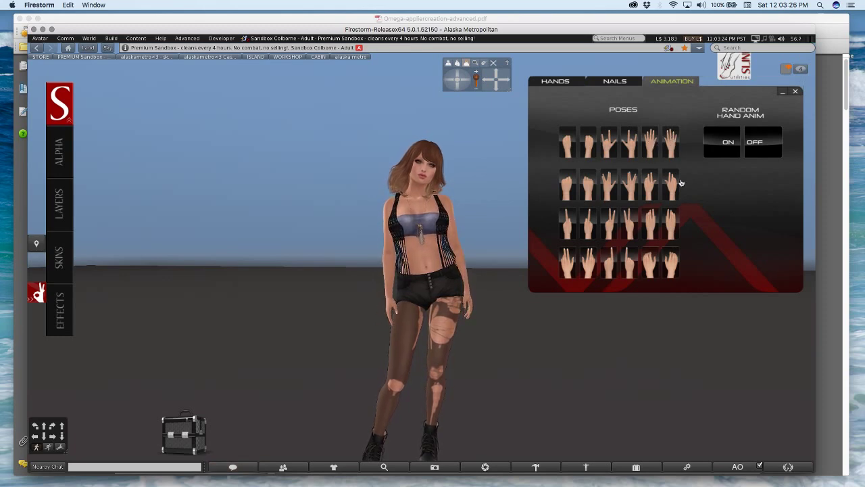
left_click(777, 108)
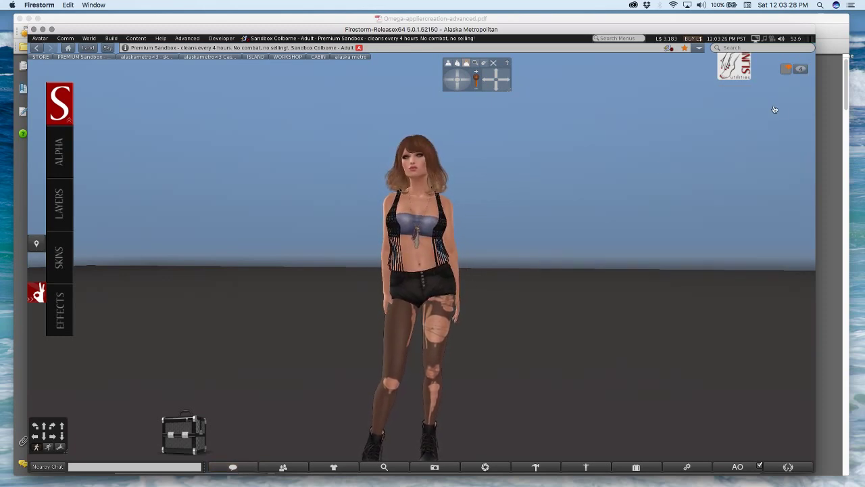
Open the inventory and expand the LIVESTREAM folder to select the Omega Demo - Tube Top item
left_click_drag(436, 276, 459, 237, "alt")
left_click_drag(467, 264, 421, 257, "alt")
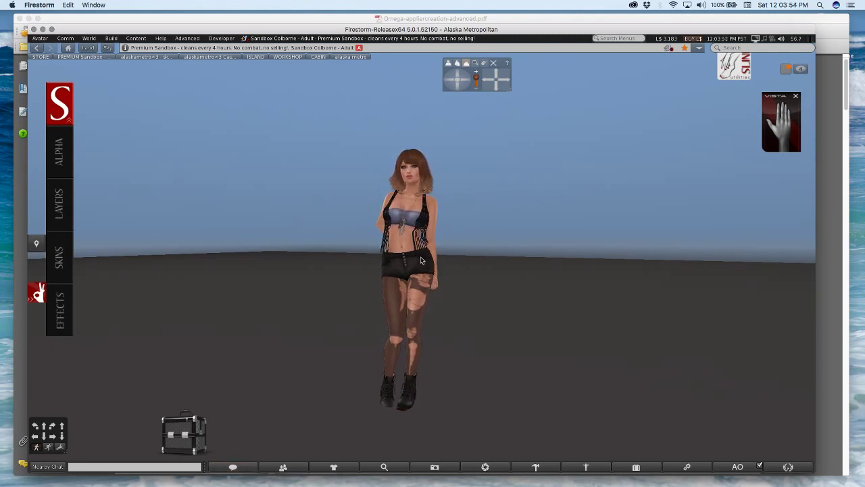
left_click(636, 467)
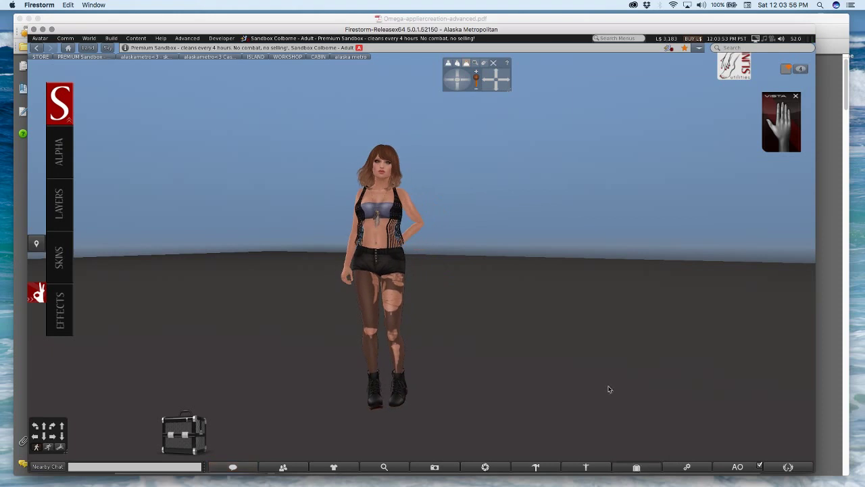
double_click(639, 289)
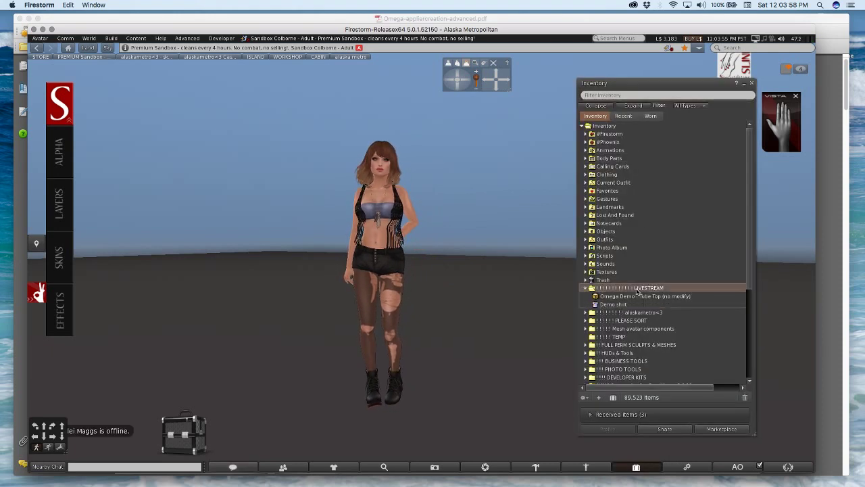
left_click(626, 297)
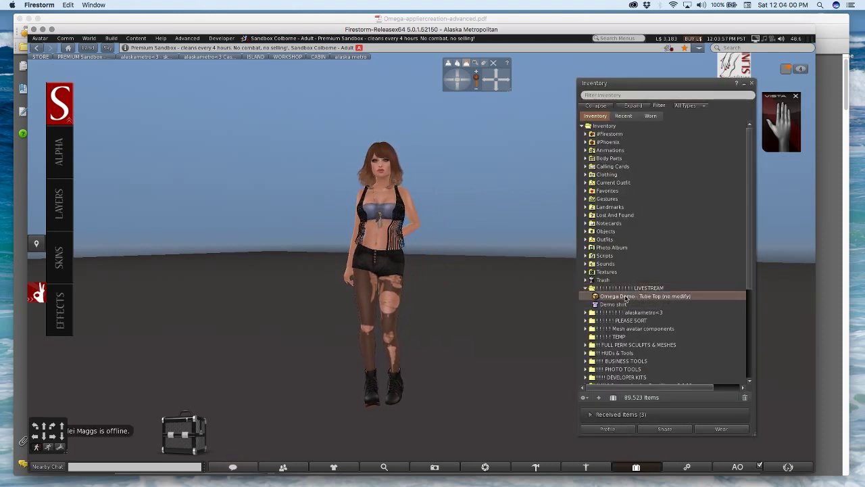
Turn the system sound volume all the way down and wear the Omega Demo - Tube Top applier
left_click(689, 5)
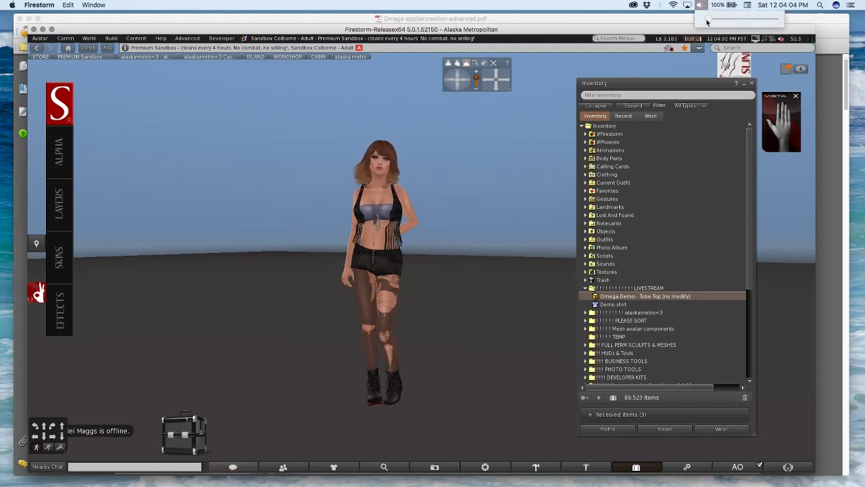
left_click(705, 177)
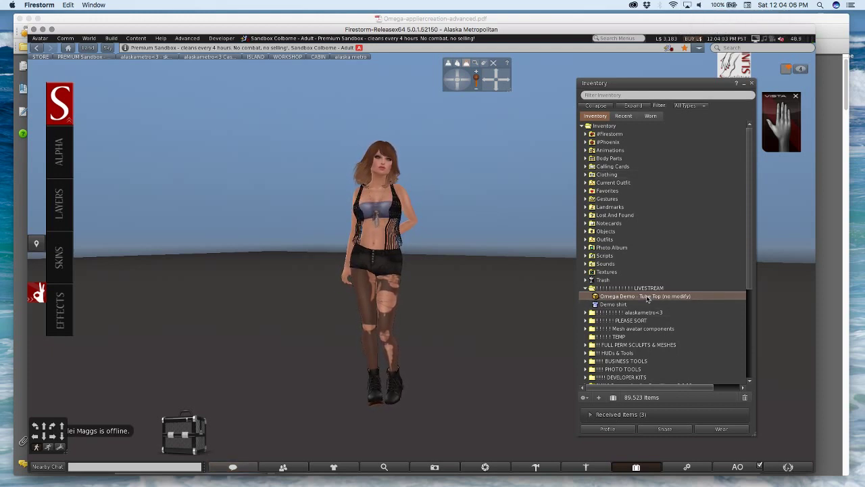
double_click(648, 298)
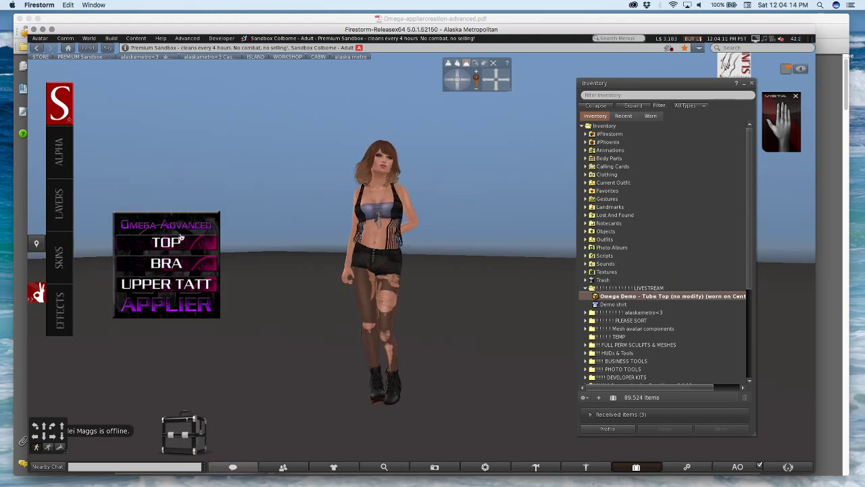
Inspect the worn applier's contents and its Omega Upper Applier Config v1.6 script, and close both editors
right_click(178, 225)
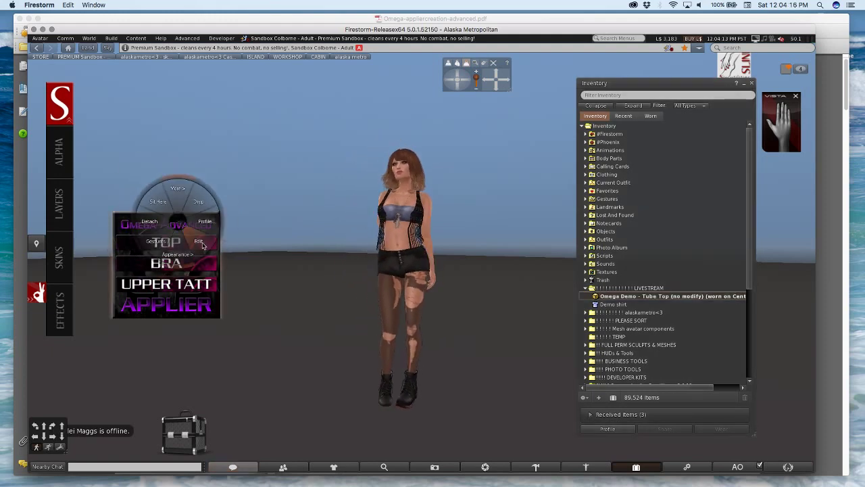
left_click(202, 245)
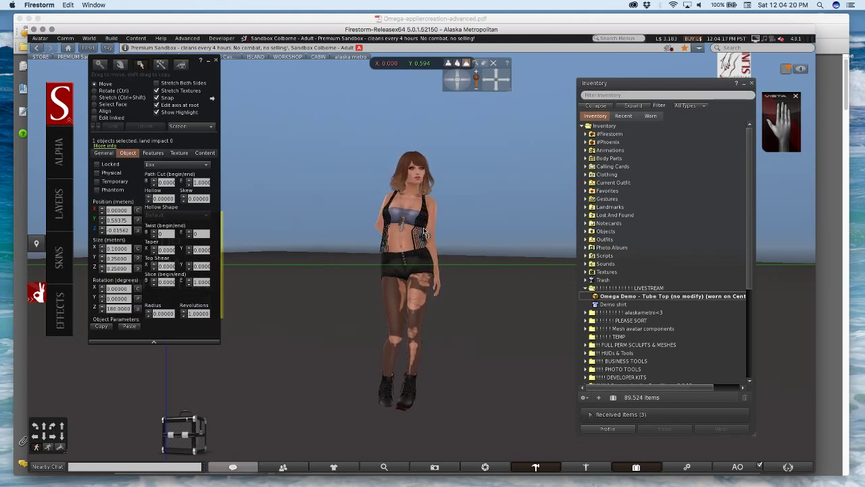
left_click(200, 153)
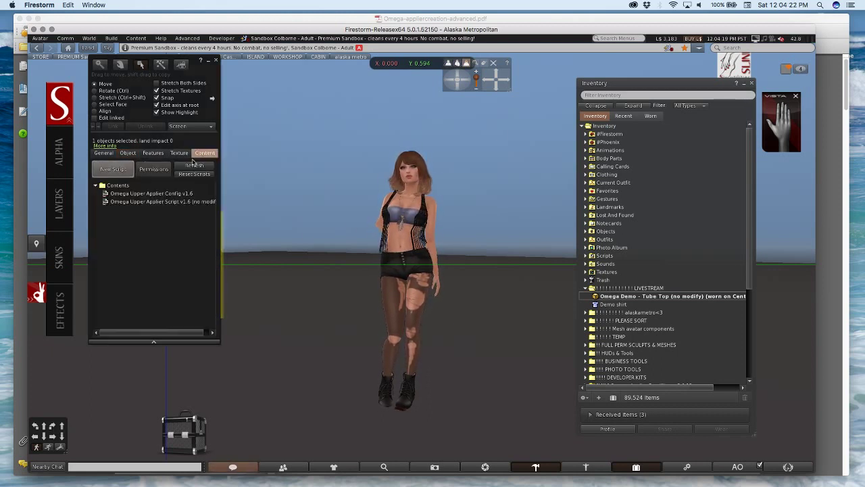
double_click(151, 194)
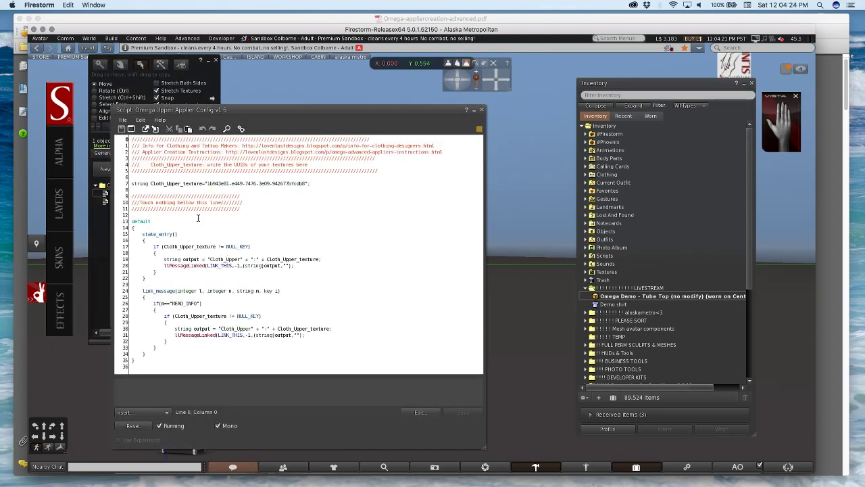
left_click_drag(327, 110, 517, 93)
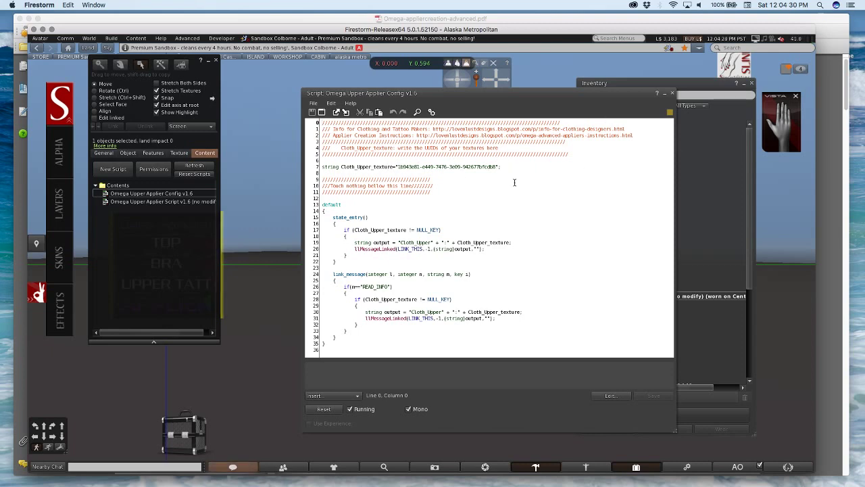
left_click(672, 93)
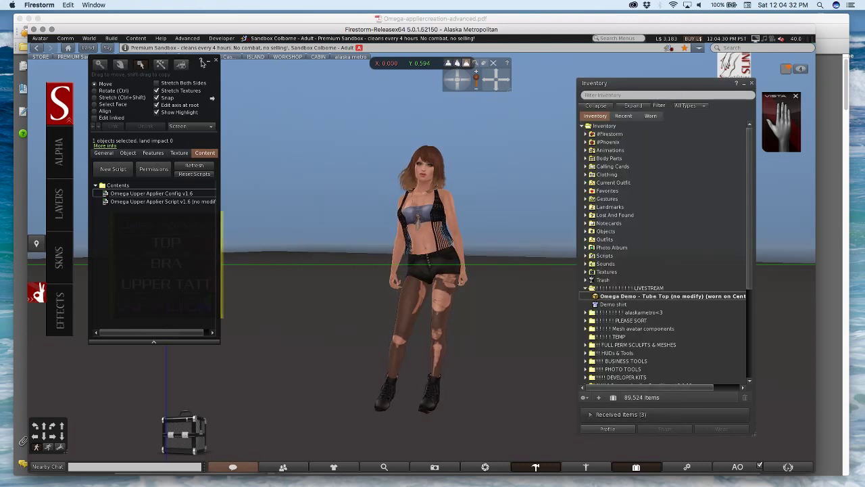
left_click(216, 60)
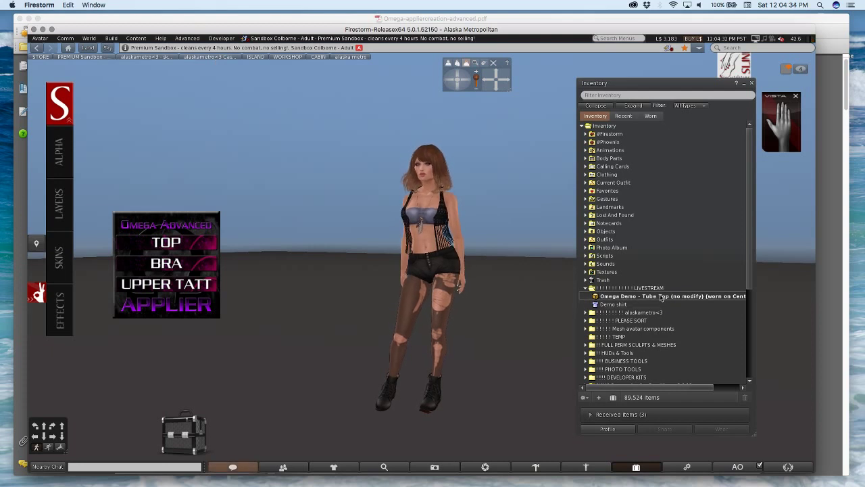
Take off the Omega Demo - Tube Top applier and select the Demo shirt in the LIVESTREAM folder
double_click(660, 296)
left_click(636, 304)
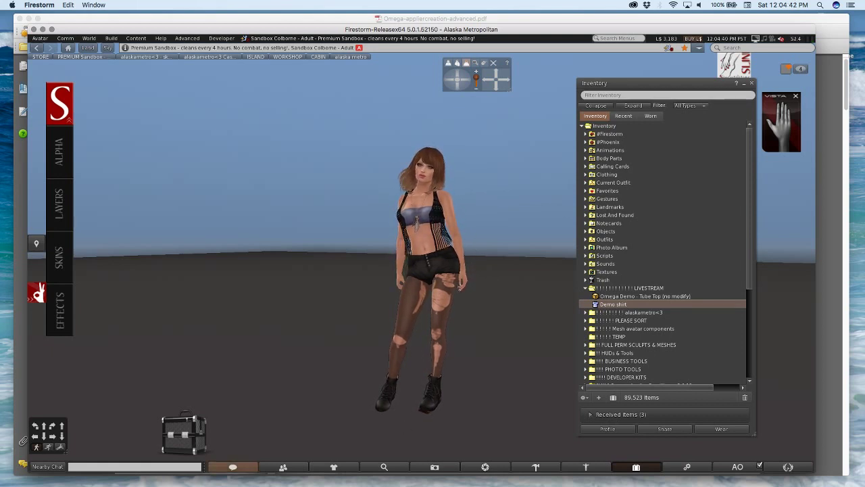
mouse_move(224, 477)
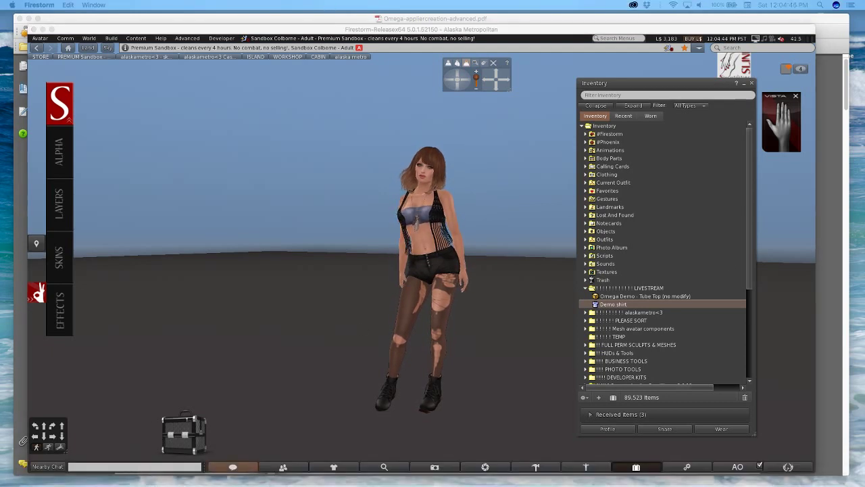
mouse_move(172, 475)
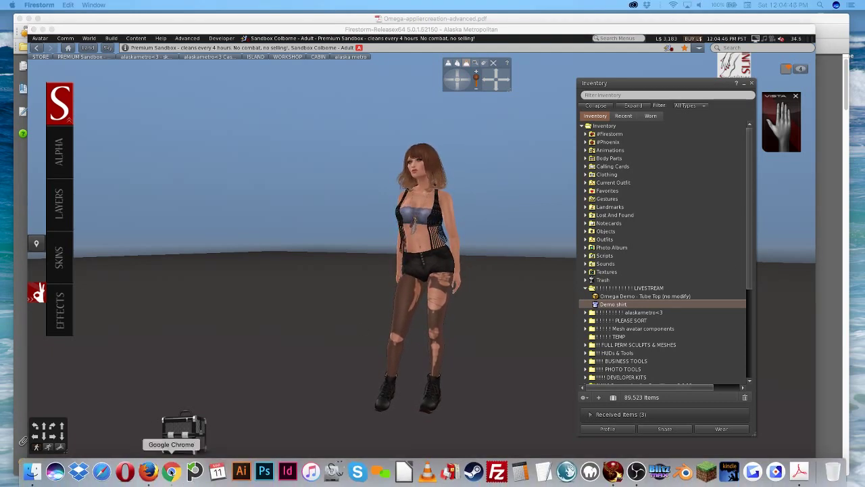
left_click(172, 472)
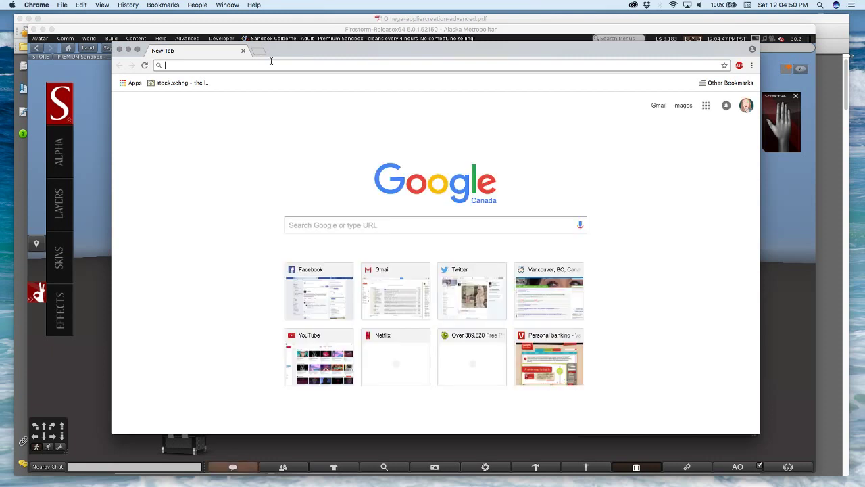
type("www.alaskamet")
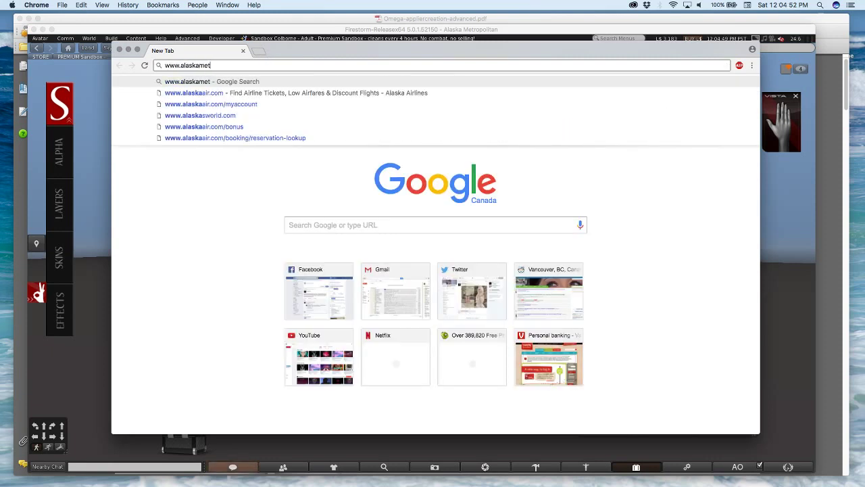
type("ro-sl.com")
key("Return")
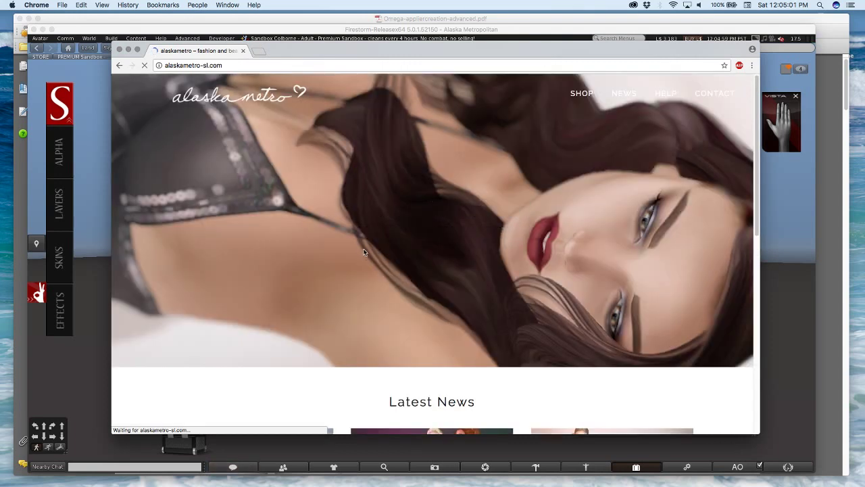
Go to the site's blog and open the post "Livestream Tutorial: Creating an Omega Applier for Second Life Mesh Bodies"
mouse_move(602, 93)
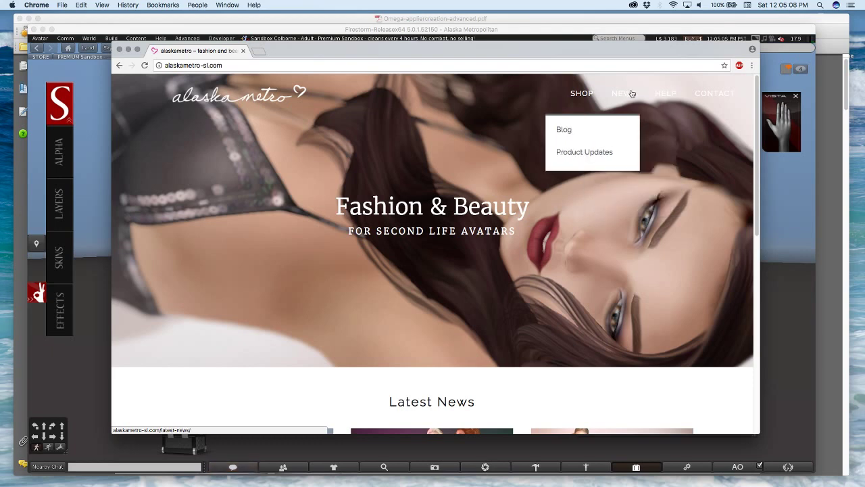
left_click(605, 129)
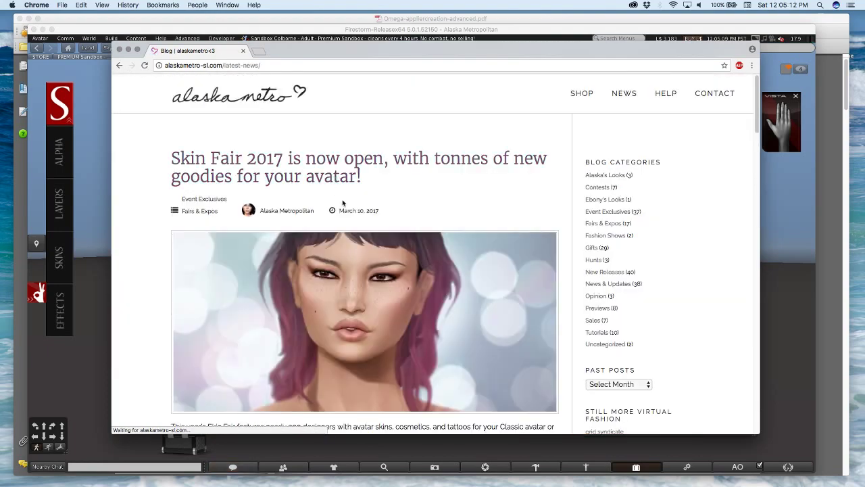
scroll(358, 203, "down", 10)
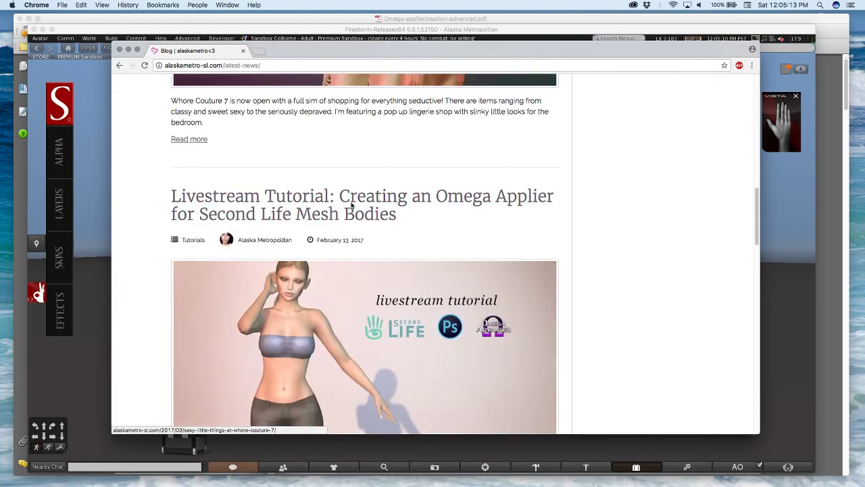
left_click(398, 206)
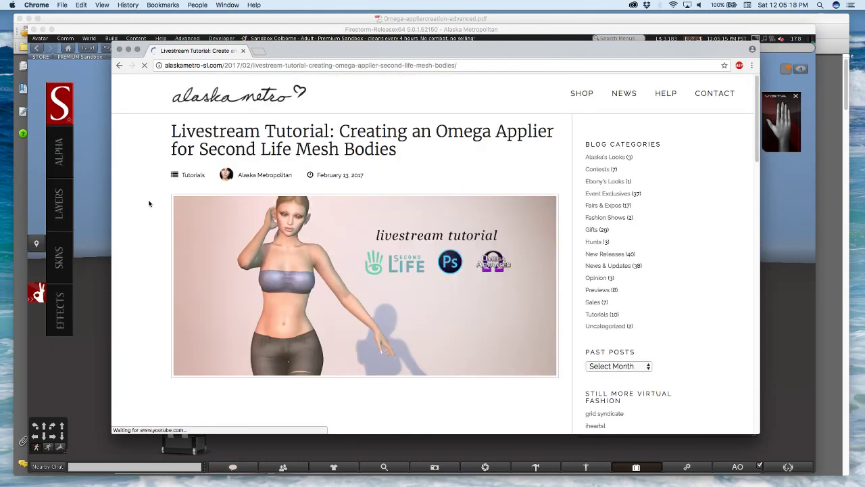
Review the tutorial post's video, its Assets download link and the Resources/Links list
scroll(150, 231, "down", 5)
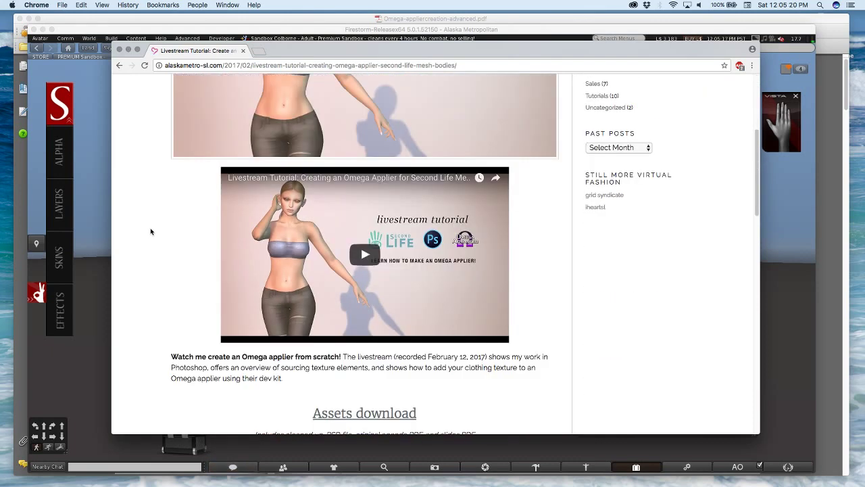
scroll(151, 232, "down", 5)
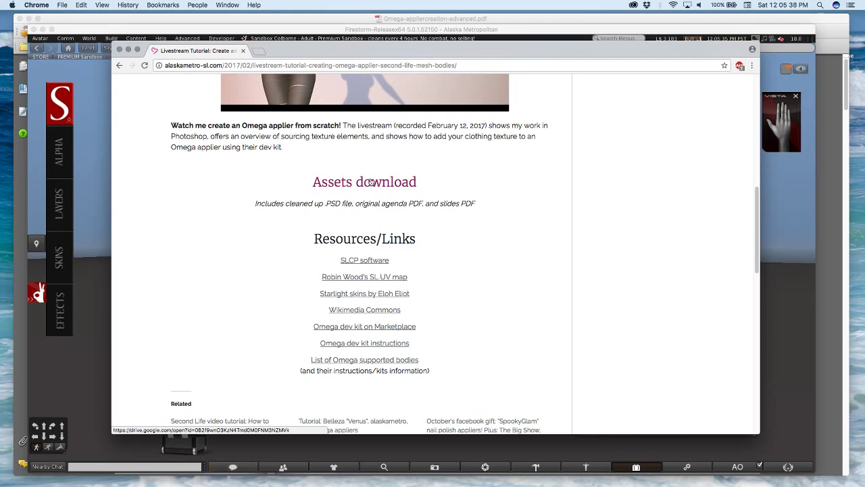
scroll(237, 223, "up", 10)
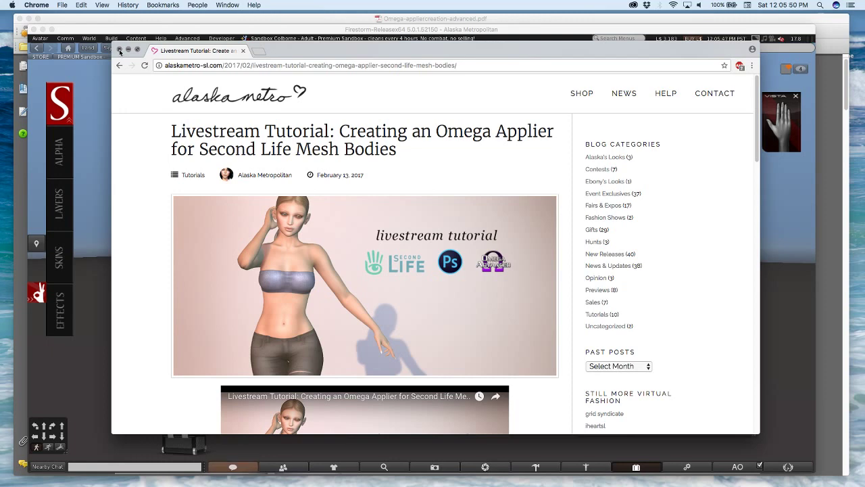
Close the browser window and switch to Acrobat to show the "What is Omega?" slide of Omega-appliercreation-advanced.pdf
left_click(120, 50)
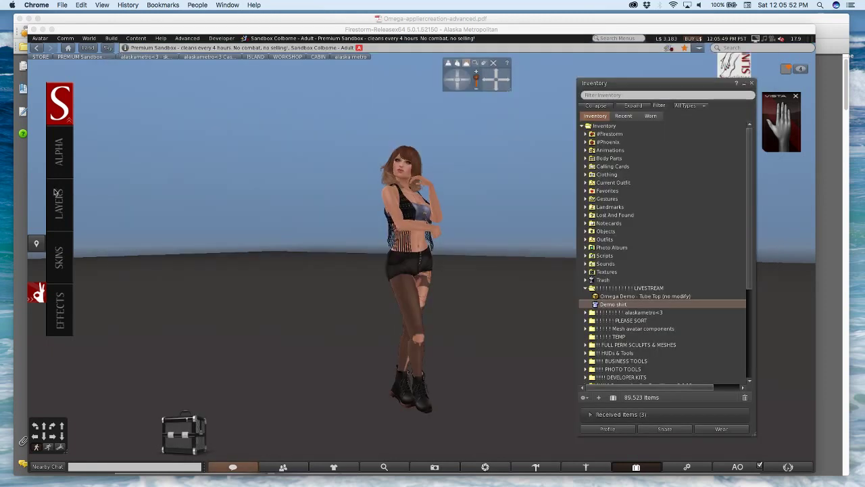
left_click(19, 189)
scroll(451, 223, "down", 3)
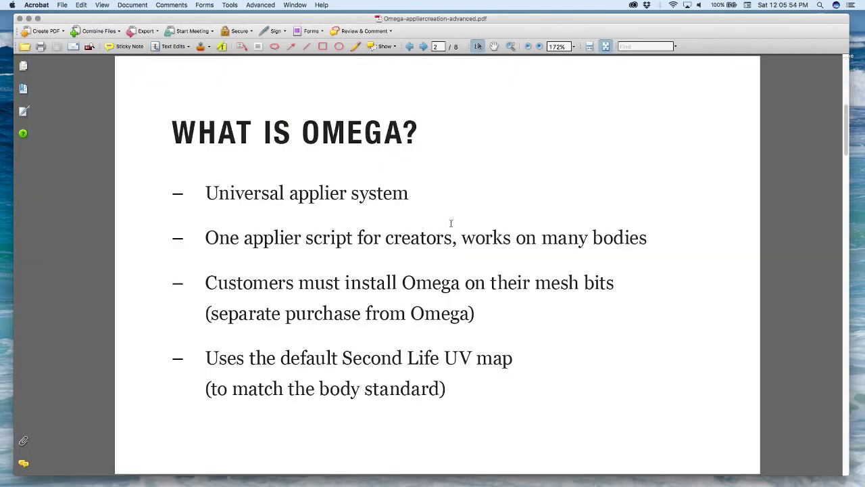
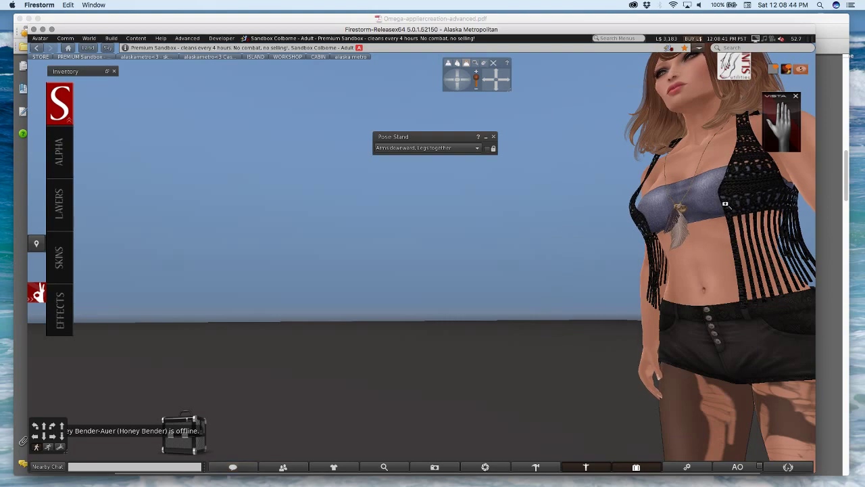
left_click_drag(682, 231, 427, 292, "alt")
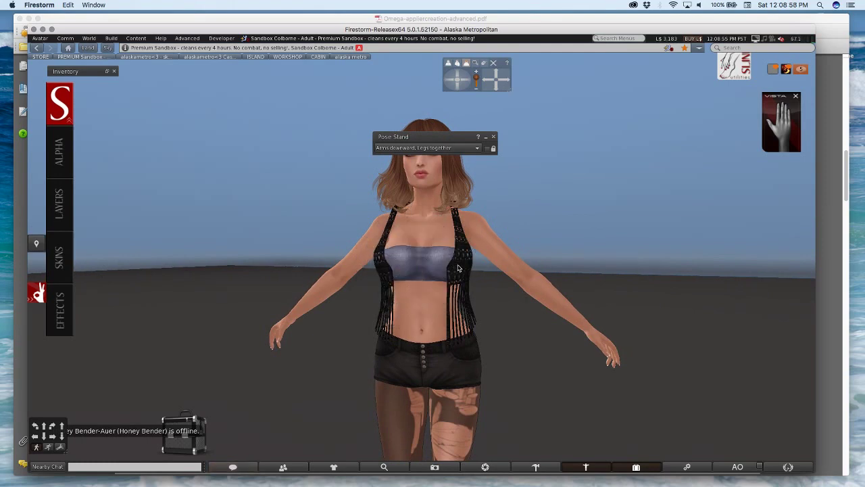
right_click(465, 252)
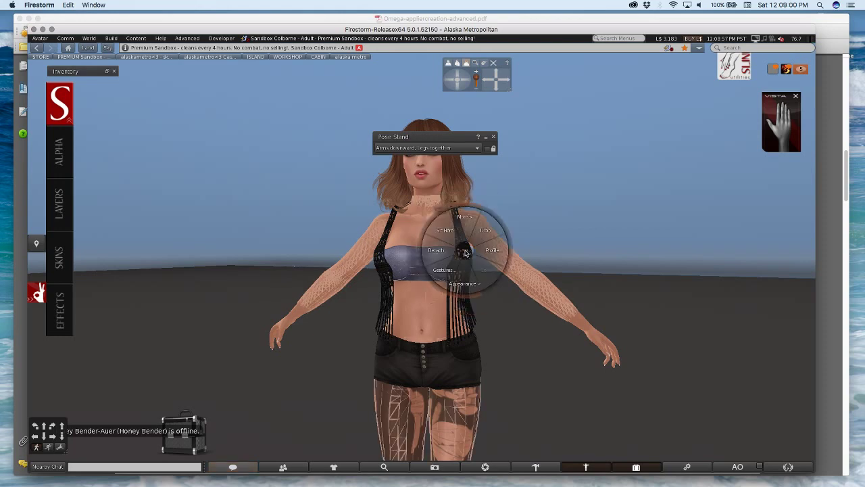
left_click(464, 284)
right_click(457, 276)
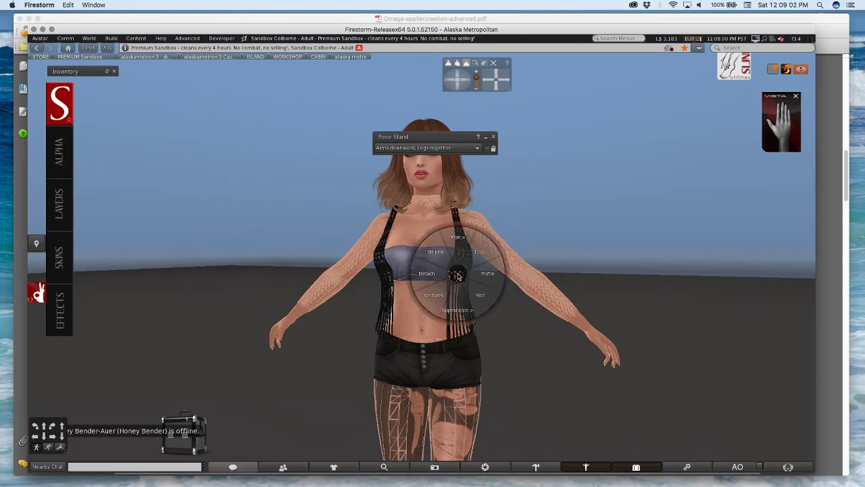
left_click(458, 308)
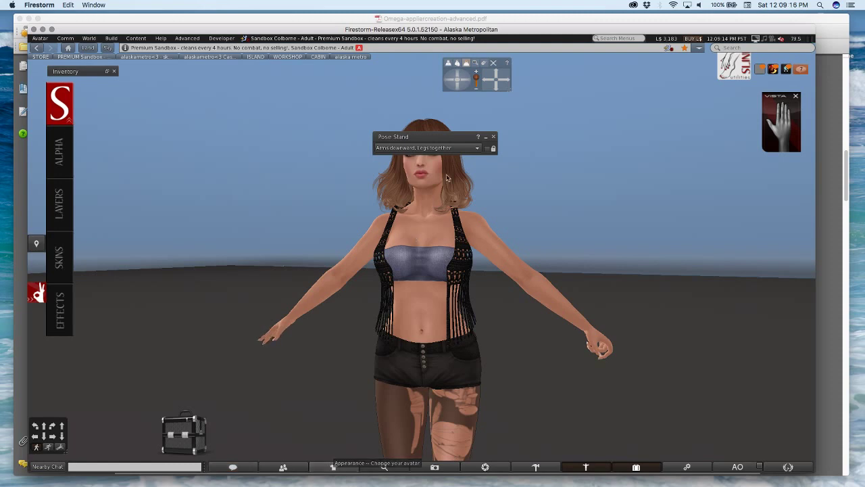
Move the Pose Stand window clear of the avatar's face and display the avatar's worn items in the Appearance window
left_click_drag(481, 136, 664, 104)
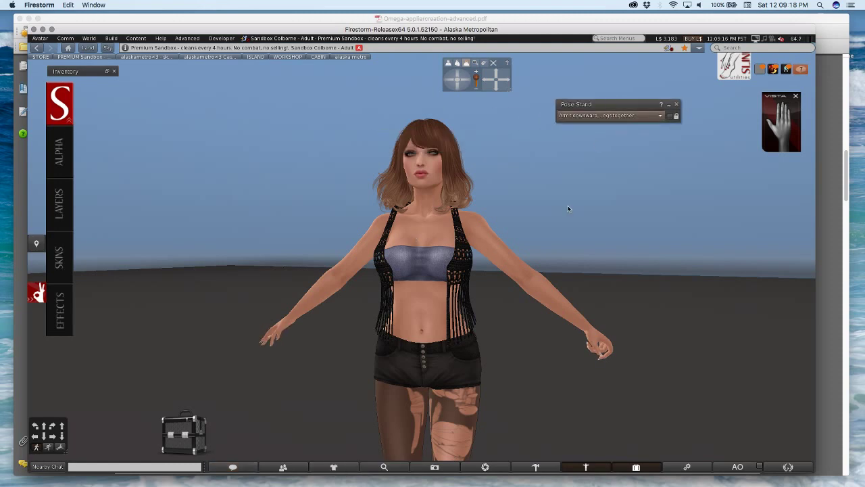
left_click_drag(568, 209, 474, 350, "alt")
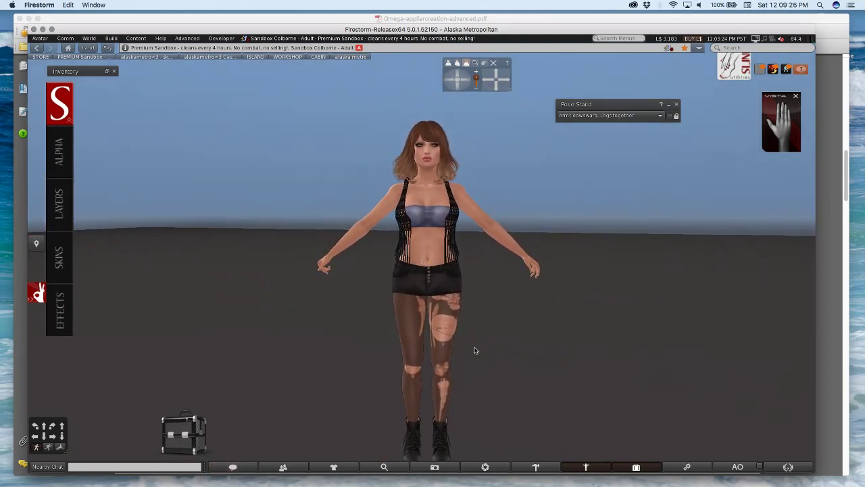
left_click(340, 468)
left_click(632, 181)
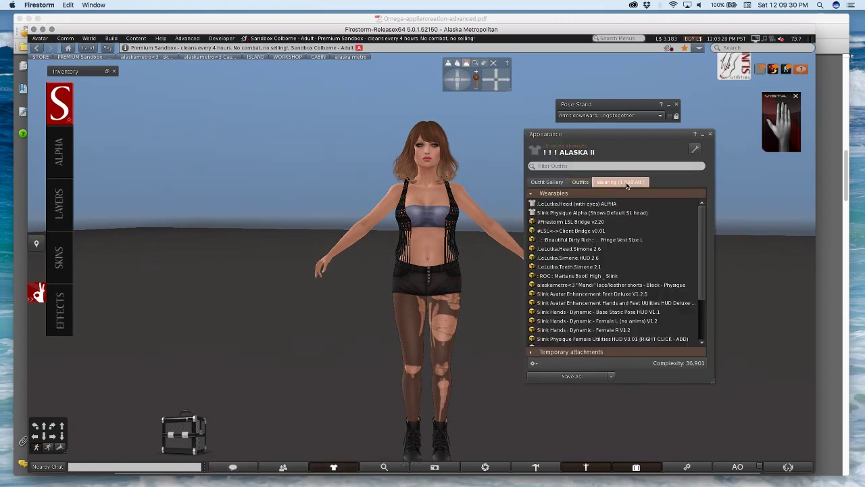
right_click(410, 218)
left_click(410, 218)
right_click(405, 219)
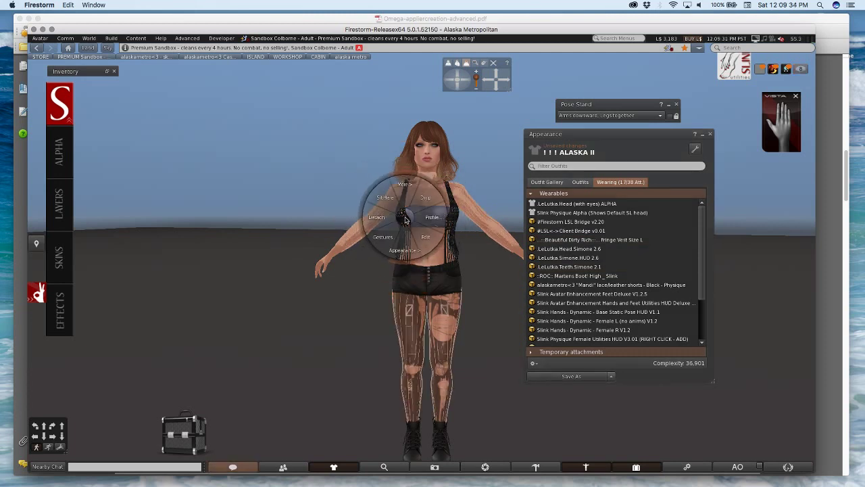
left_click(406, 218)
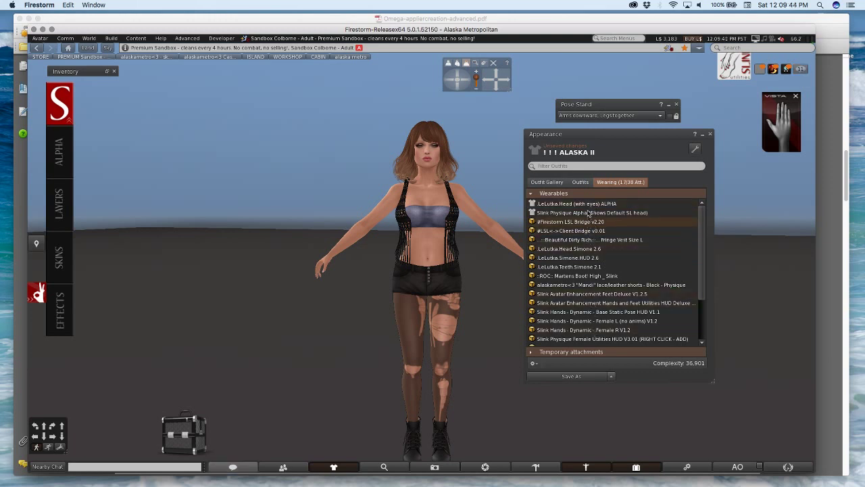
Detach the Beautiful Dirty Rich Fringe Vest Size L from the avatar and close the Appearance window
left_click(599, 240)
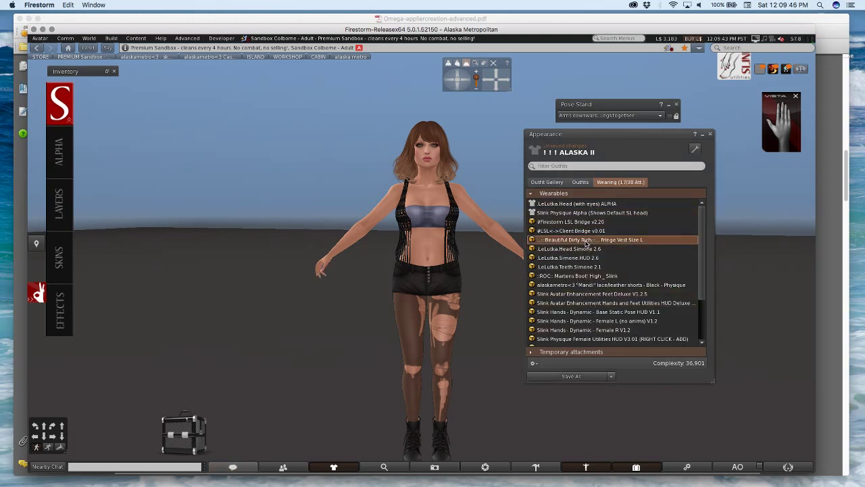
right_click(602, 240)
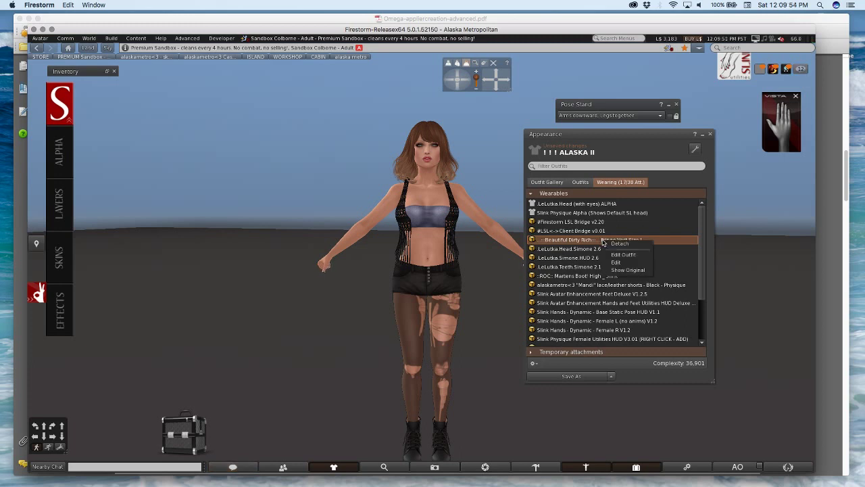
left_click(611, 244)
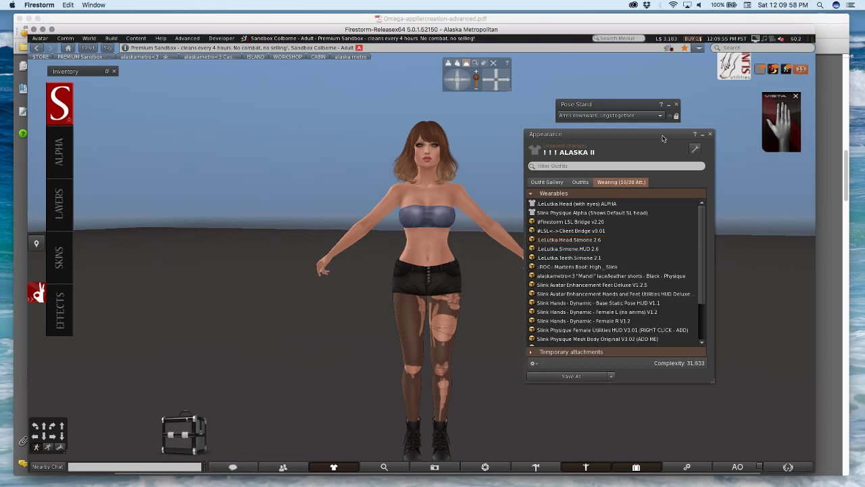
left_click(710, 134)
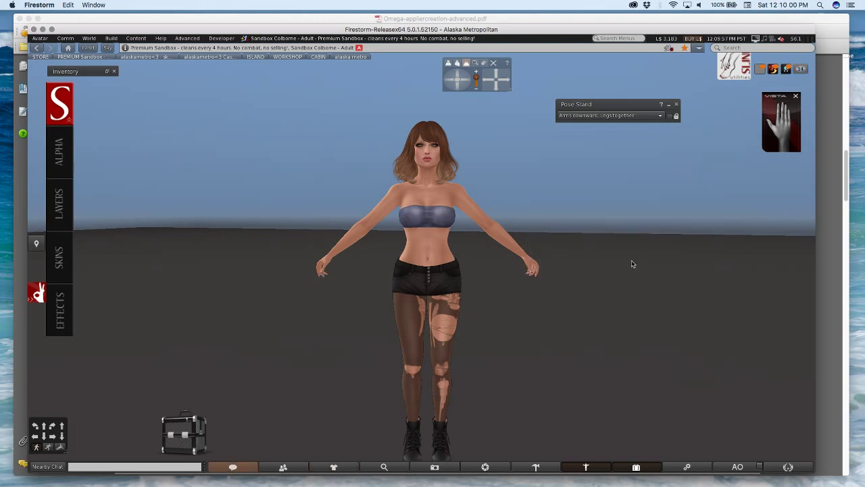
Check the folders of worn items in the inventory and close the inventory
left_click(637, 467)
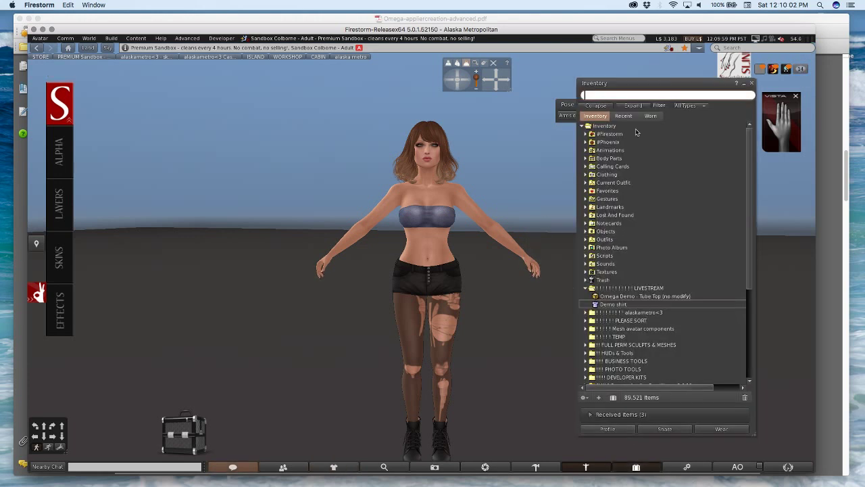
left_click(651, 116)
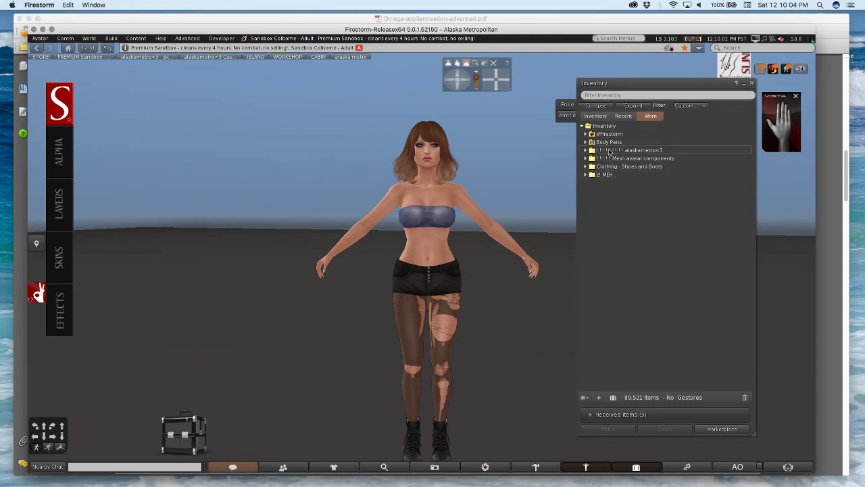
left_click(751, 84)
Close the Pale Girl Productions, Phoenix-Firestorm Preview and Slink Developers group chats and dismiss the Conversations window
left_click(785, 69)
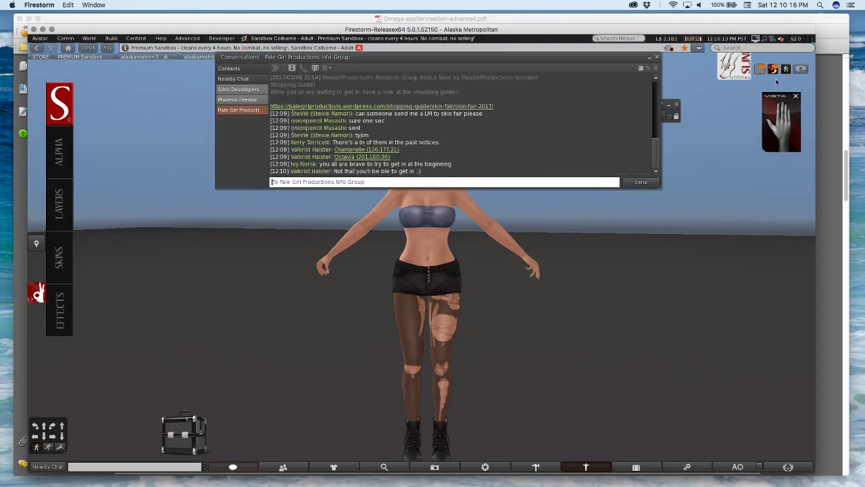
left_click(657, 67)
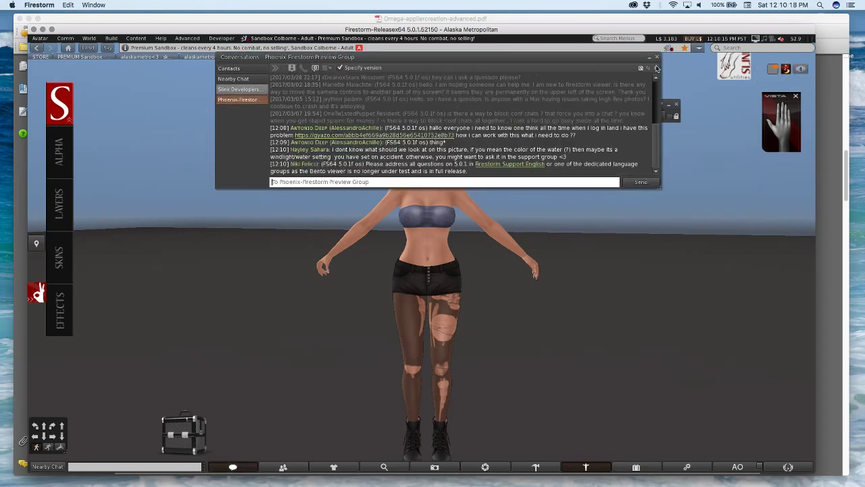
left_click(656, 68)
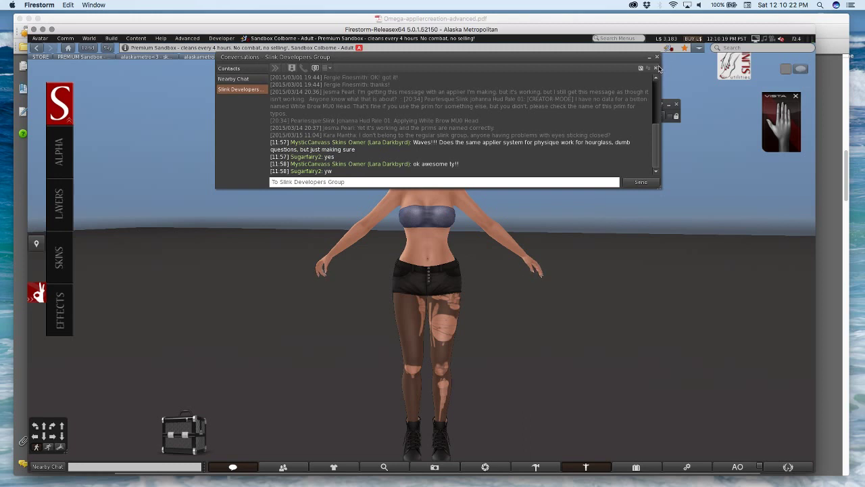
left_click(657, 67)
left_click(657, 56)
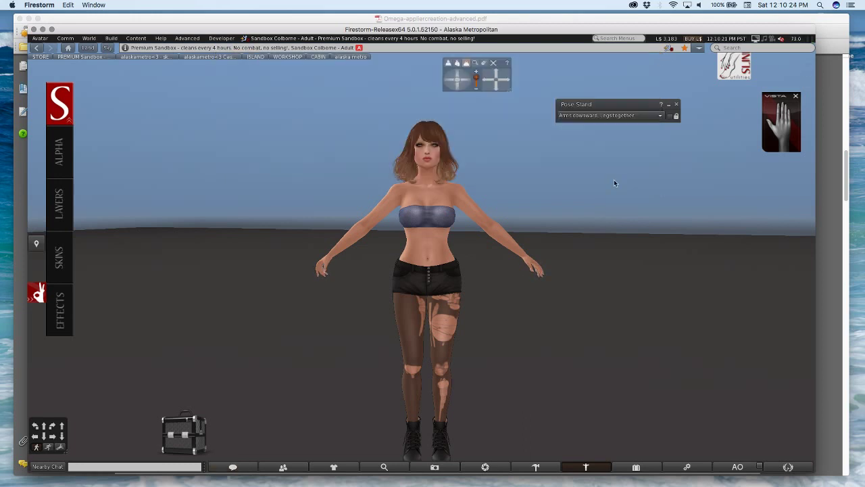
Move the Pose Stand window aside and examine the avatar's blue tube top from the front, sides and back
left_click_drag(604, 109, 616, 103)
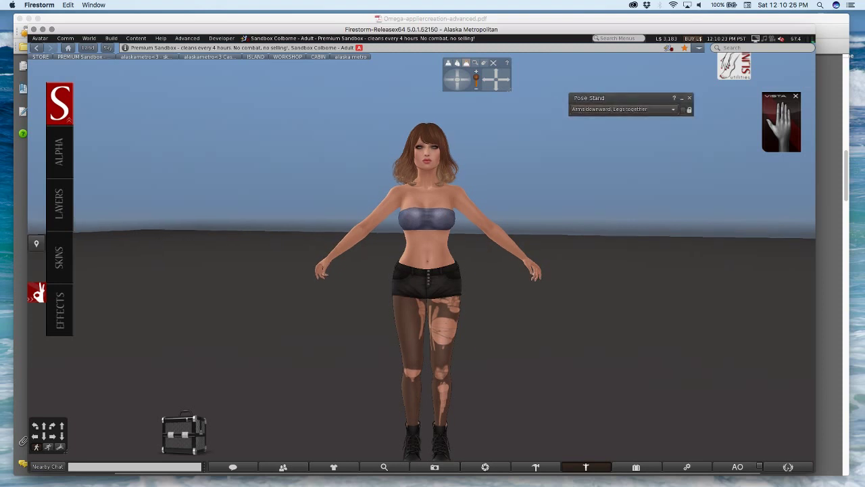
left_click_drag(426, 229, 524, 135, "alt")
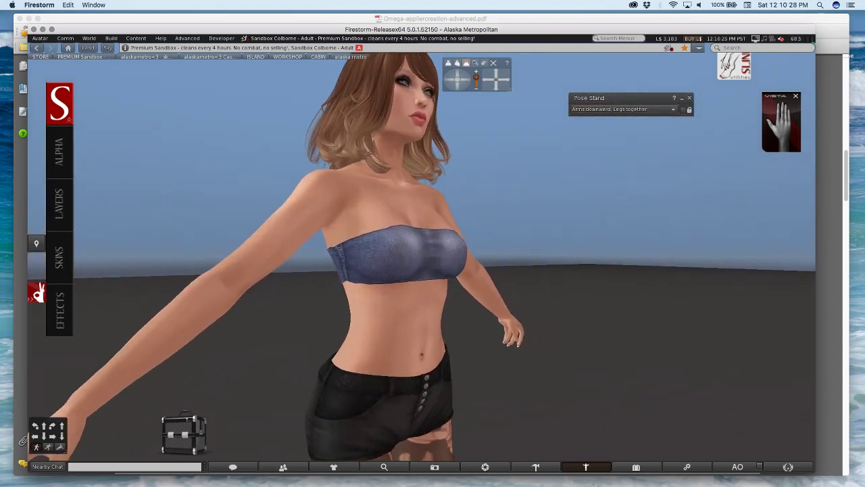
left_click_drag(406, 253, 427, 302, "alt")
left_click_drag(433, 246, 435, 253, "ctrl+alt")
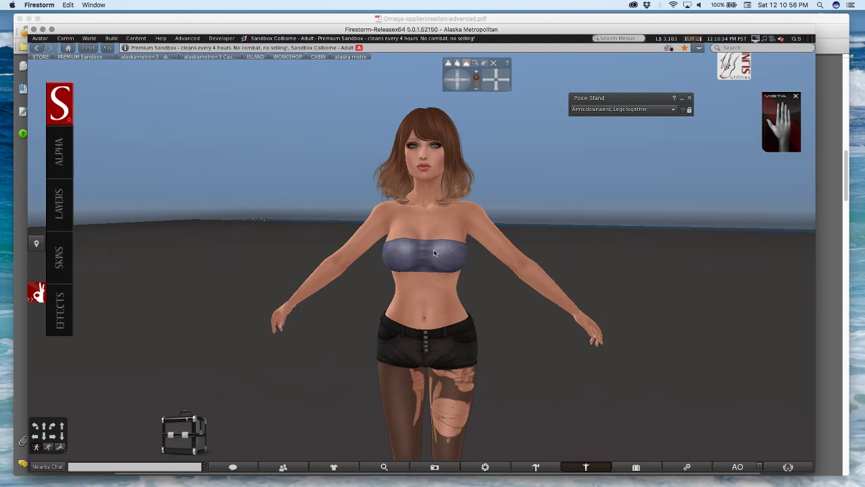
left_click_drag(425, 260, 135, 213, "alt")
key("Escape")
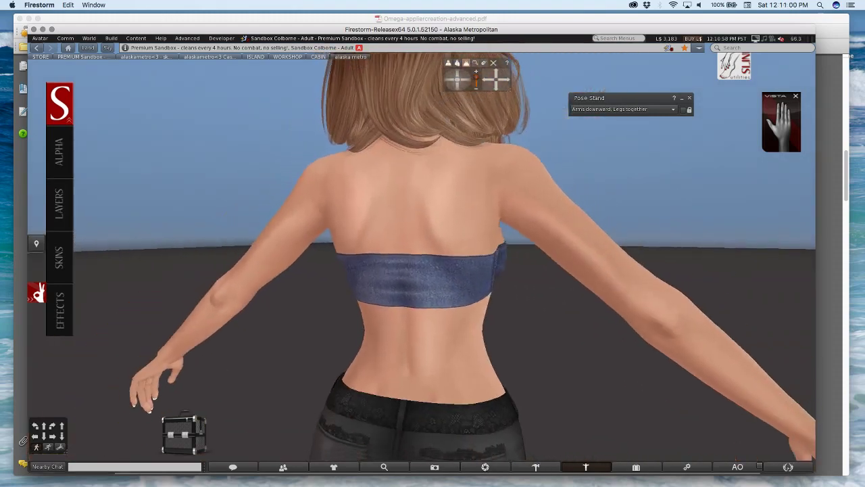
left_click_drag(419, 270, 284, 263, "alt")
key("Escape")
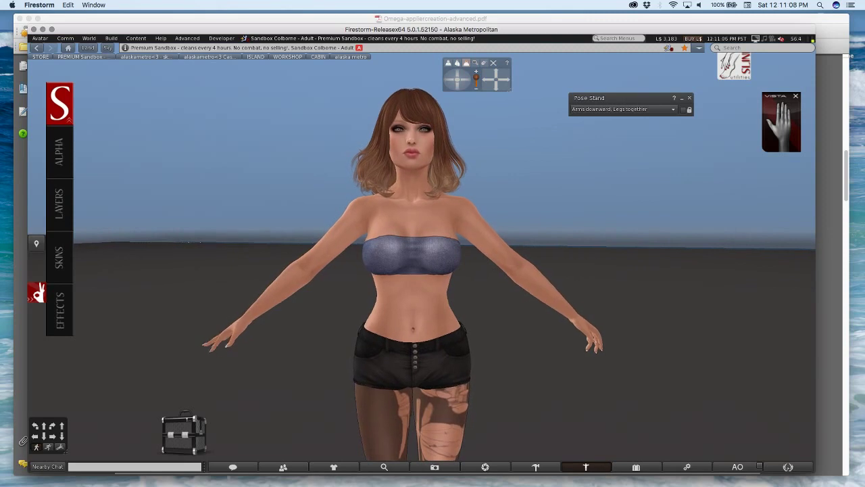
key("Right")
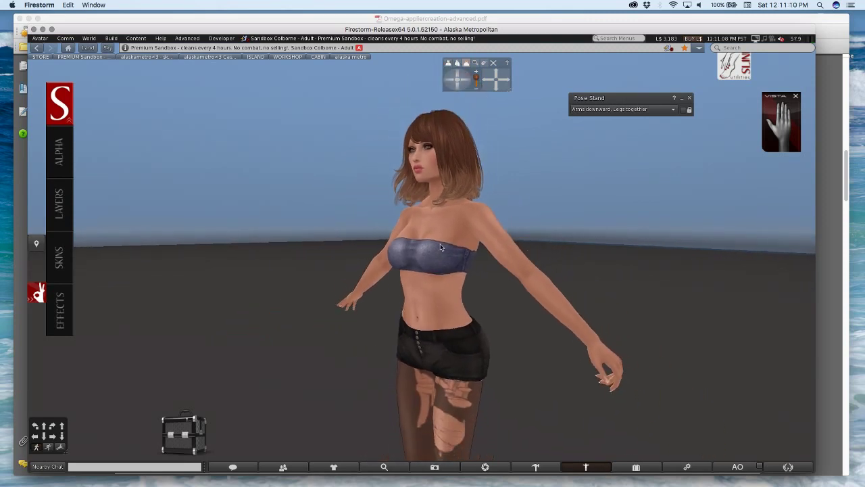
Wear the Omega Demo - Tube Top applier HUD from the LIVESTREAM folder of the full inventory
left_click(636, 468)
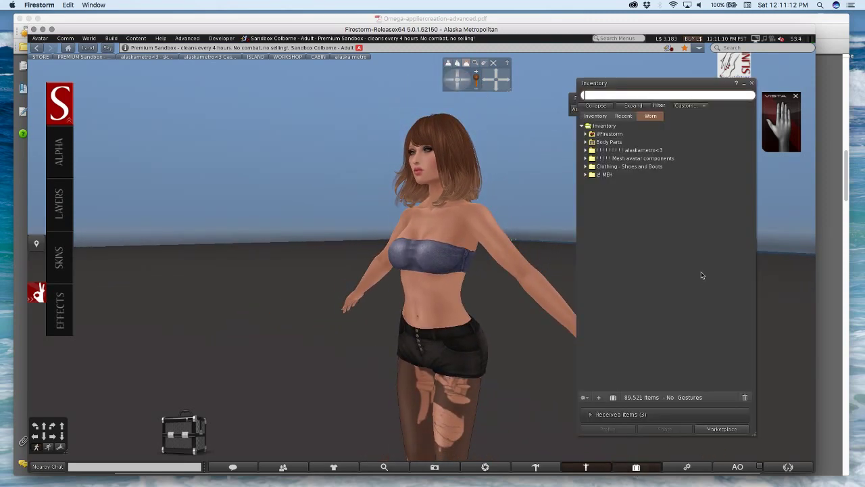
left_click(595, 115)
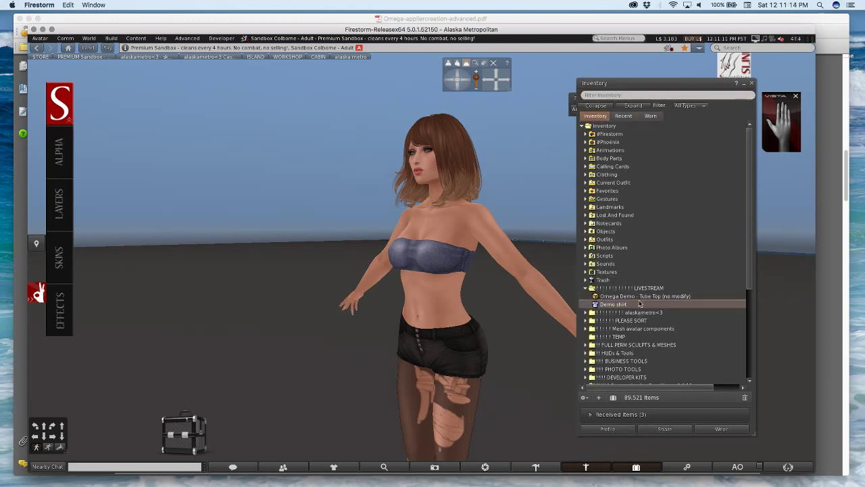
left_click(641, 297)
double_click(641, 297)
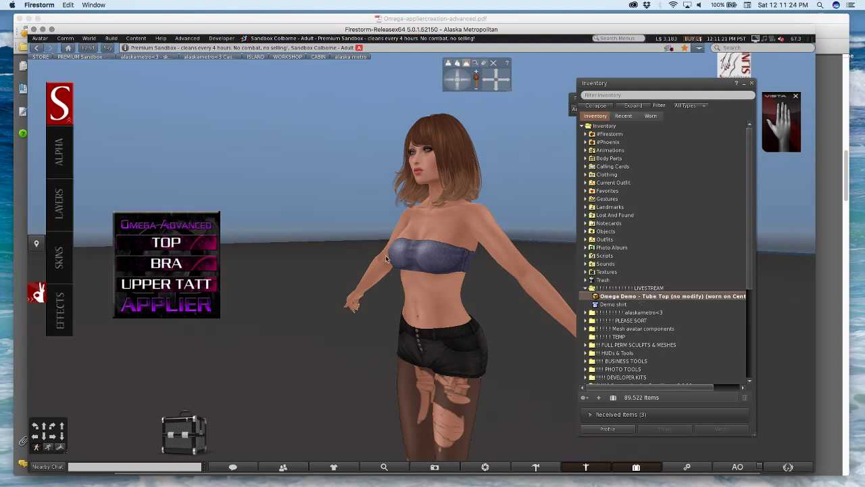
right_click(153, 226)
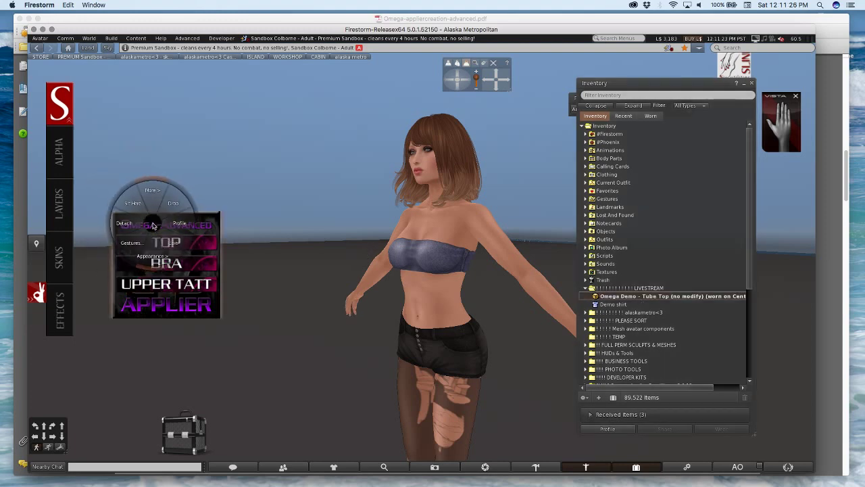
left_click(153, 226)
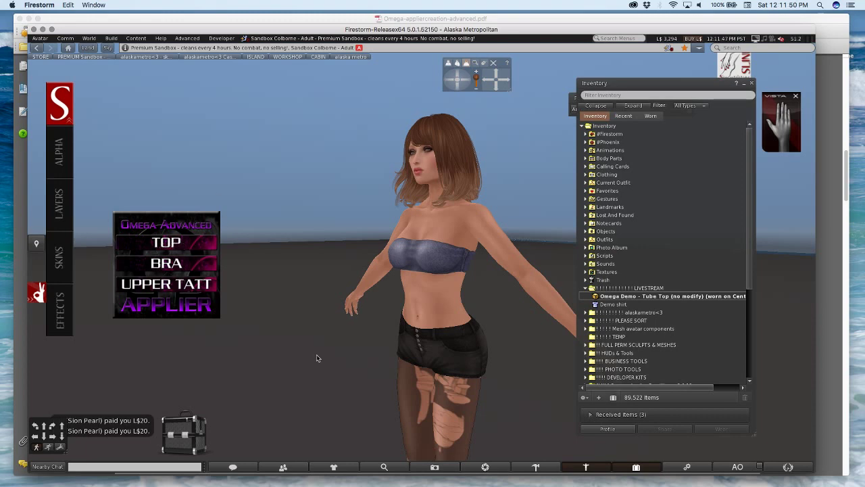
Switch to Acrobat and show page 4 of Omega-appliercreation-advanced.pdf, about reskinning appliers for resale
mouse_move(302, 475)
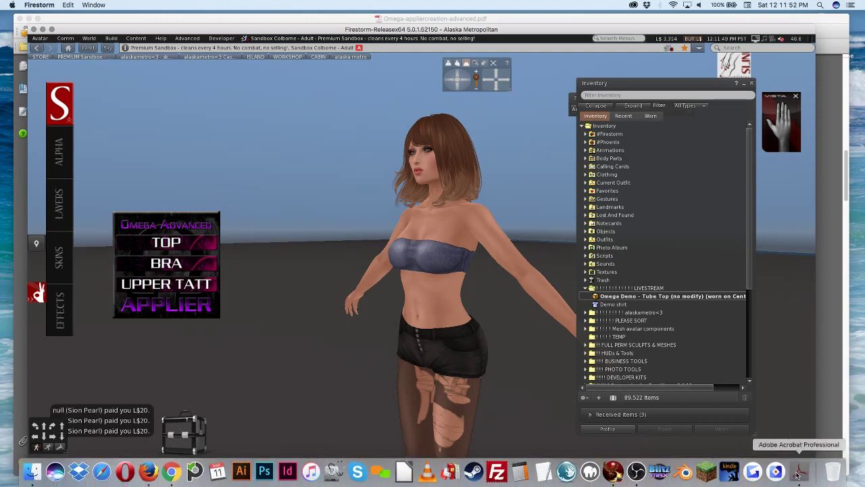
left_click(798, 473)
key("Right")
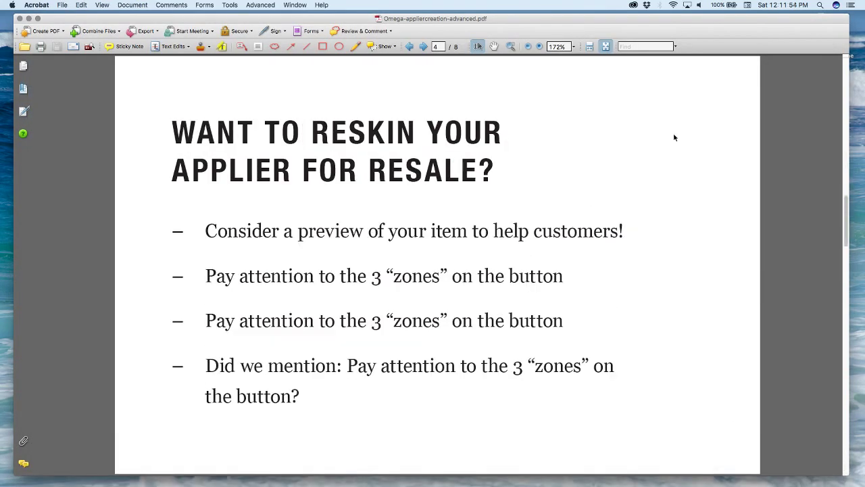
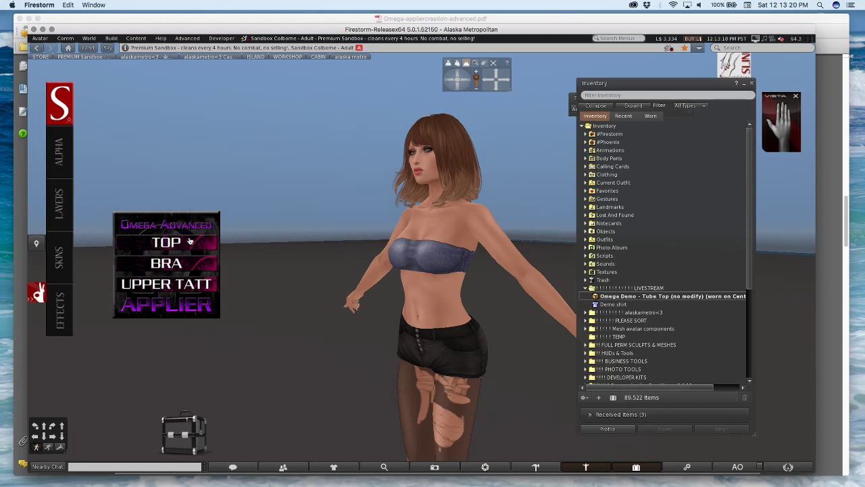
Revisit the applier reskinning page in Acrobat, and return to Firestorm
mouse_move(428, 473)
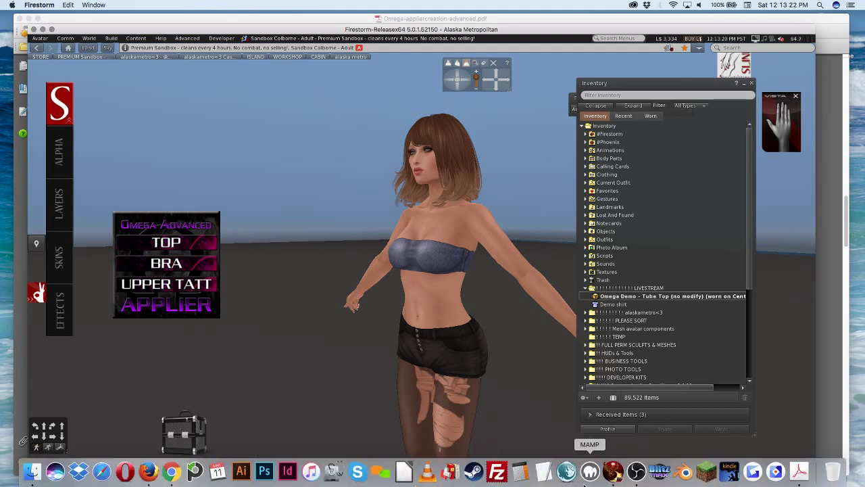
left_click(799, 473)
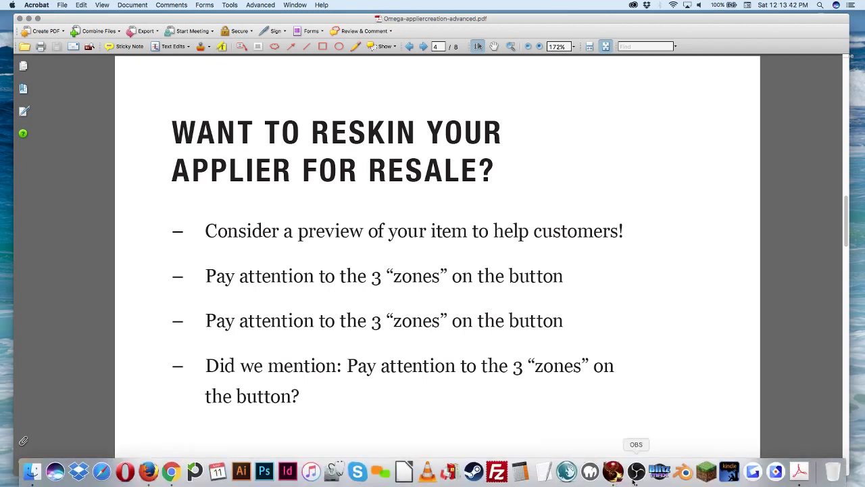
left_click(610, 474)
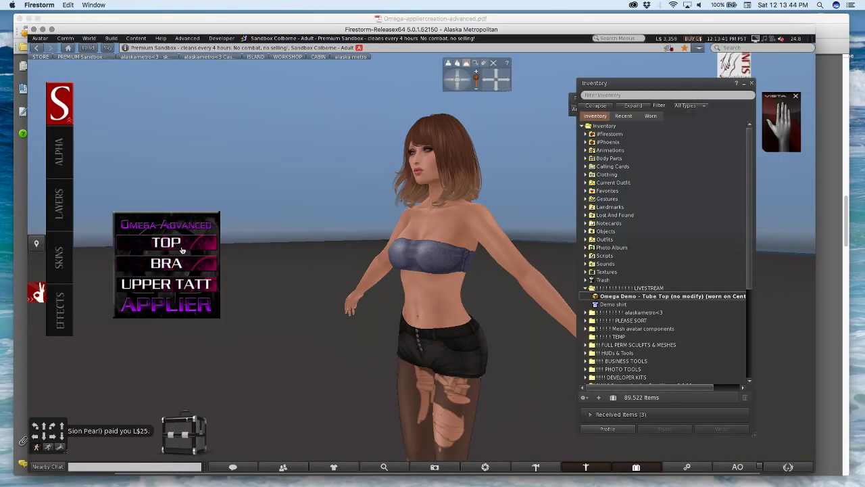
Inspect the scripts inside the Omega-Advanced applier HUD in the edit window with Edit linked enabled, and close the window
right_click(179, 259)
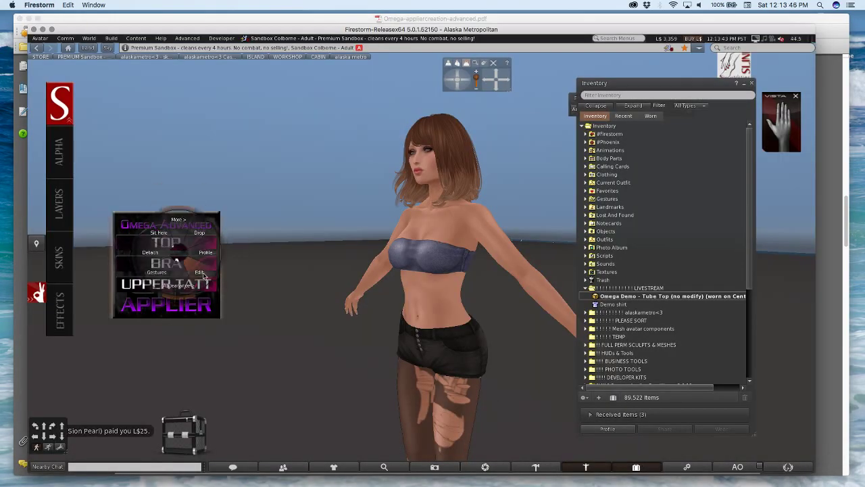
left_click(205, 277)
left_click_drag(222, 70, 423, 87)
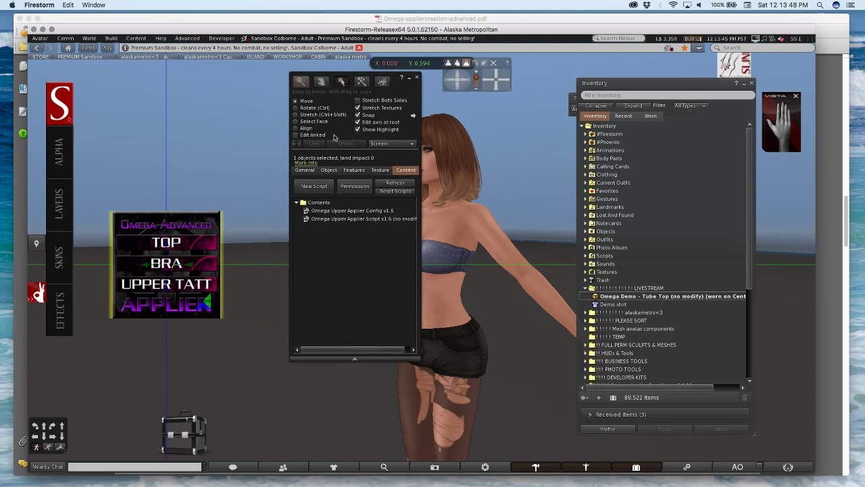
left_click(295, 134)
key("super+b")
key("super+b")
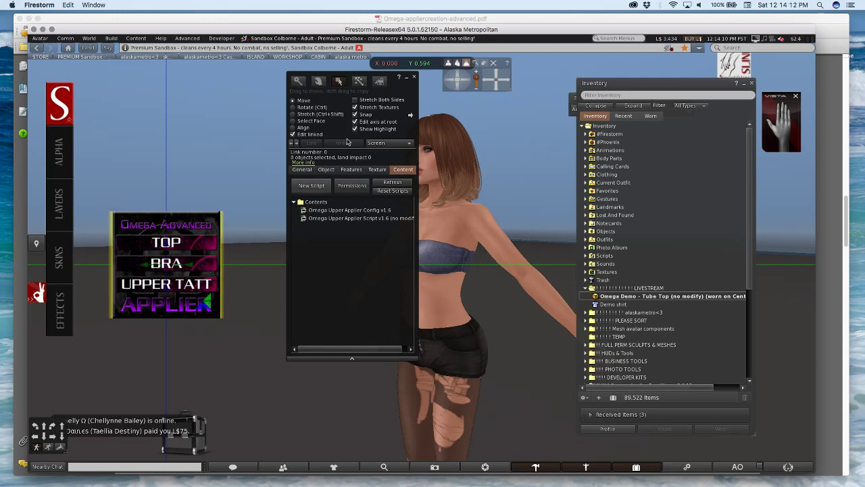
left_click(415, 79)
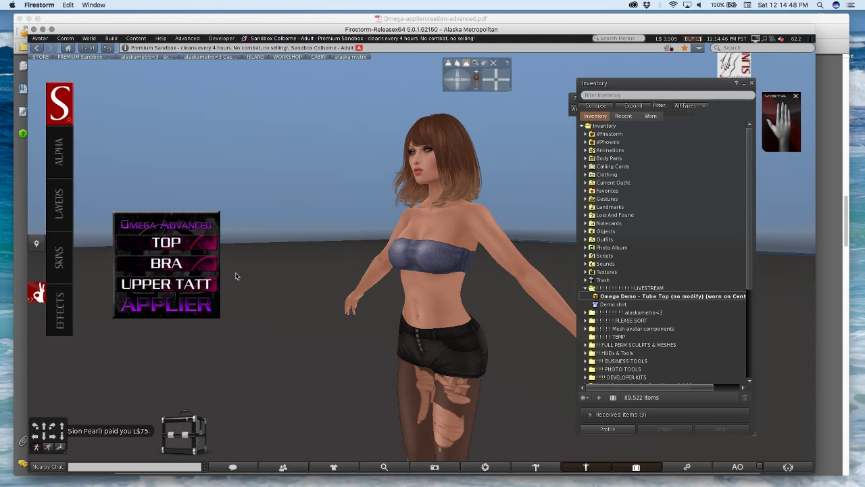
Examine the applier HUD's name and description in its general object properties, and close the edit window
left_click_drag(436, 257, 530, 199, "alt")
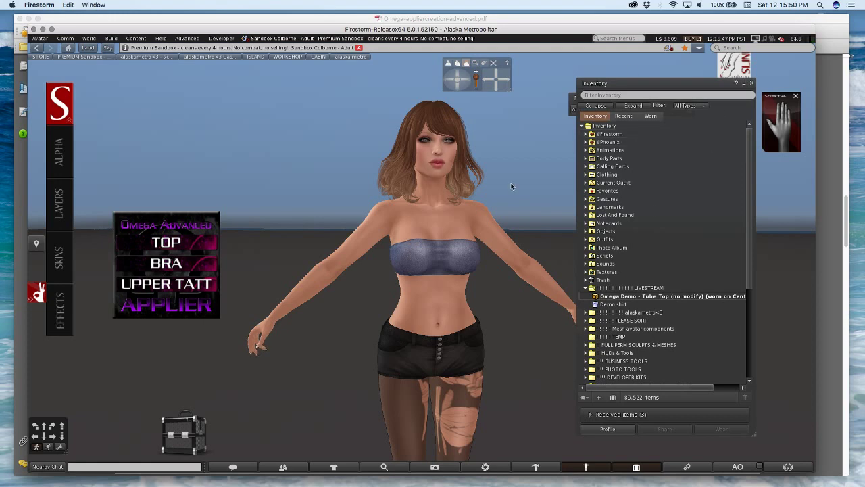
right_click(175, 260)
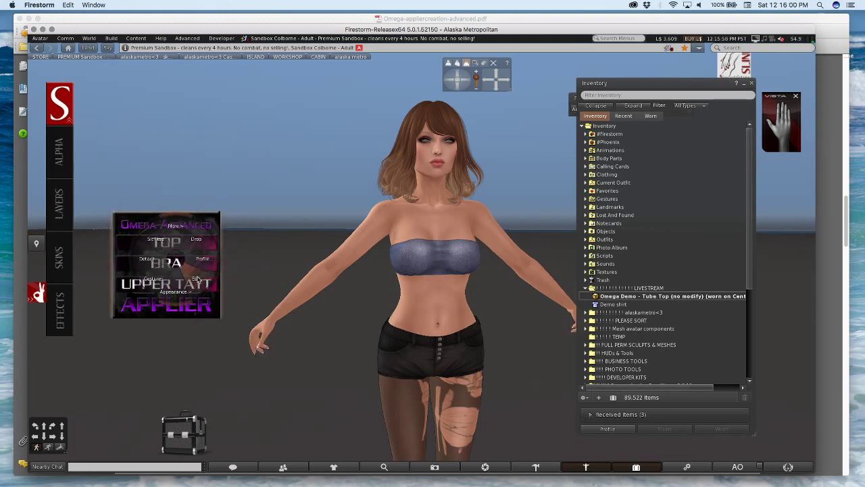
left_click(193, 275)
left_click(302, 169)
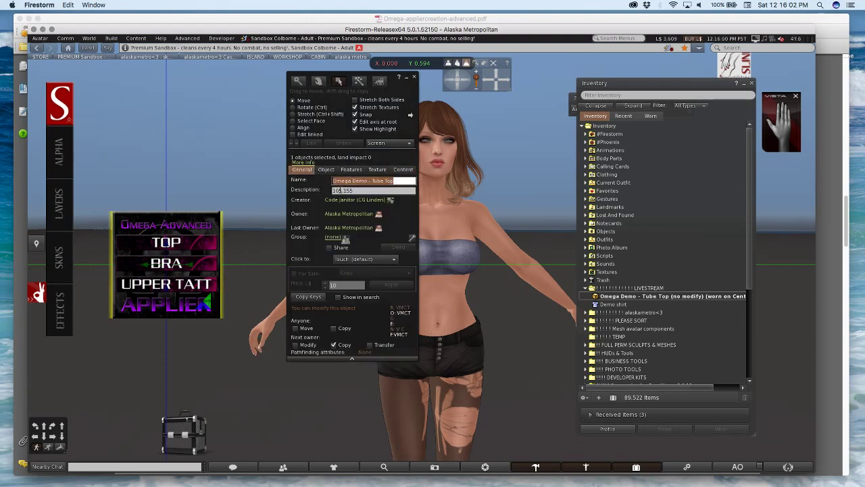
left_click(362, 190)
left_click(361, 191)
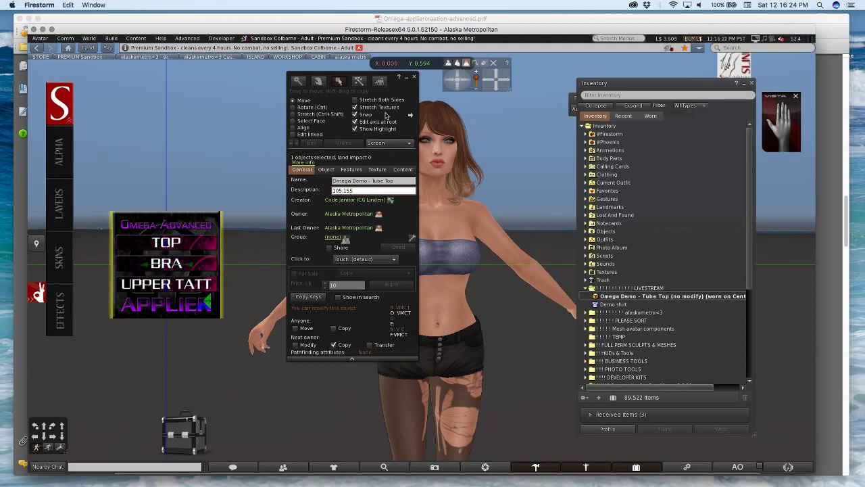
left_click(414, 77)
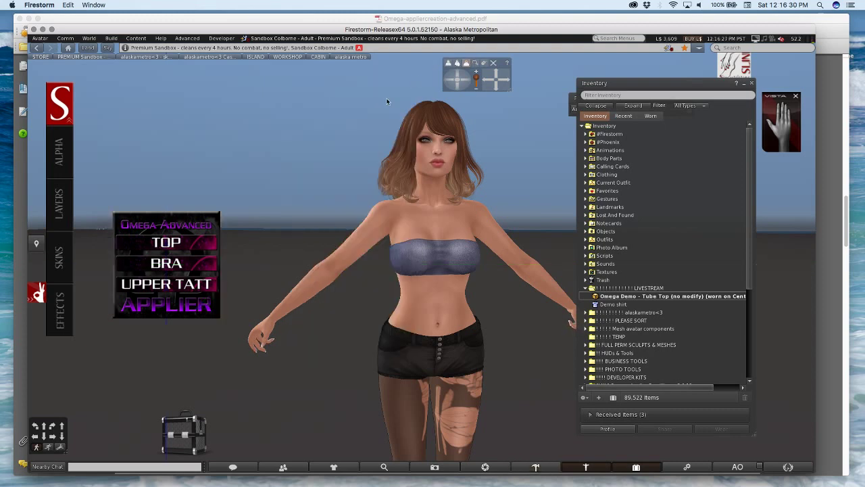
Check the inventory item properties of Omega Demo - Tube Top and close them
right_click(642, 299)
left_click(679, 309)
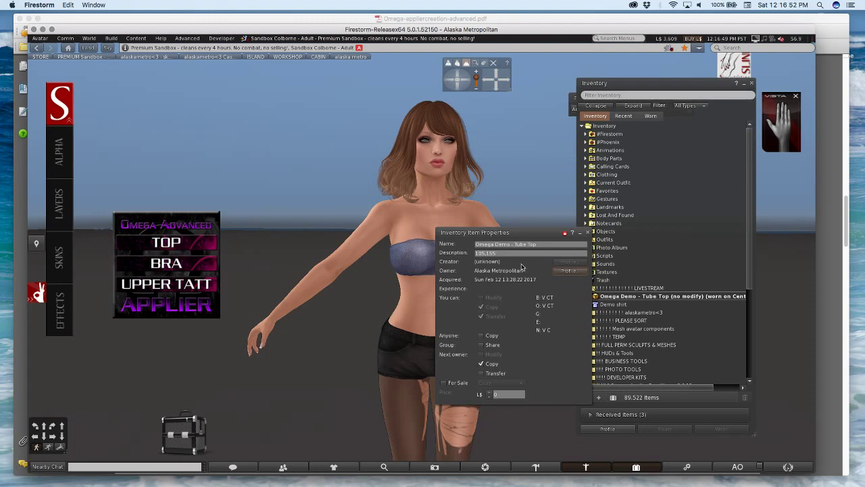
left_click(589, 233)
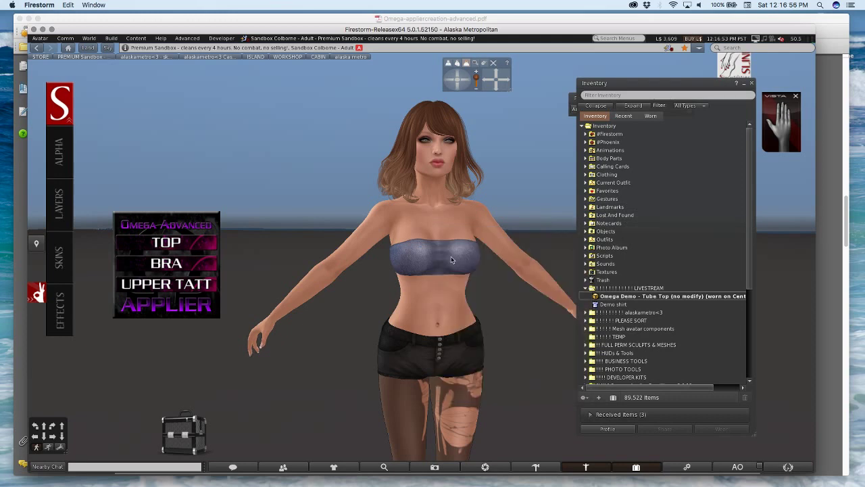
Detach the Omega Demo - Tube Top HUD from the avatar and end the incoming group chat session
scroll(424, 282, "down", 5)
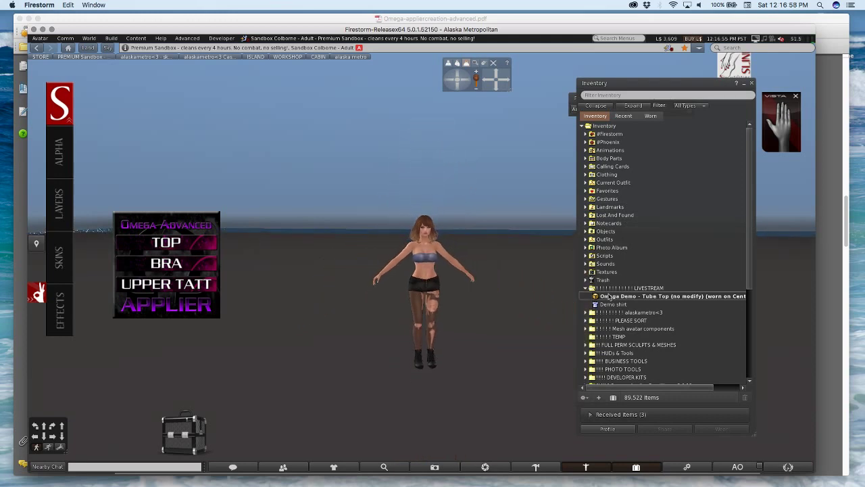
left_click(621, 297)
left_click_drag(621, 298, 193, 296)
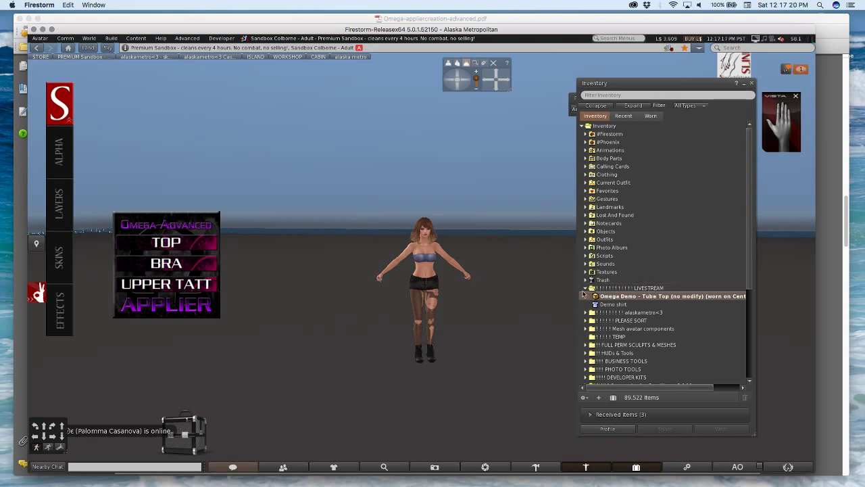
left_click(786, 70)
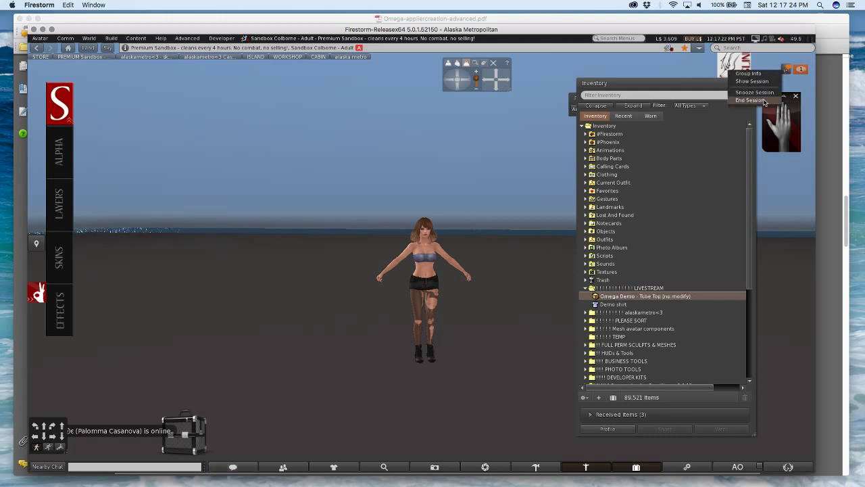
Wear the Omega Demo - Tube Top HUD again and move the Inventory window clear of the Group Notice
left_click(643, 288)
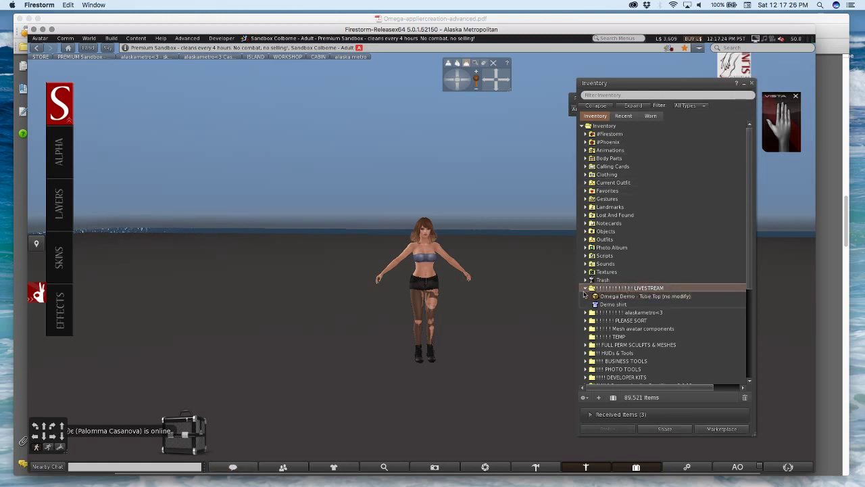
double_click(686, 296)
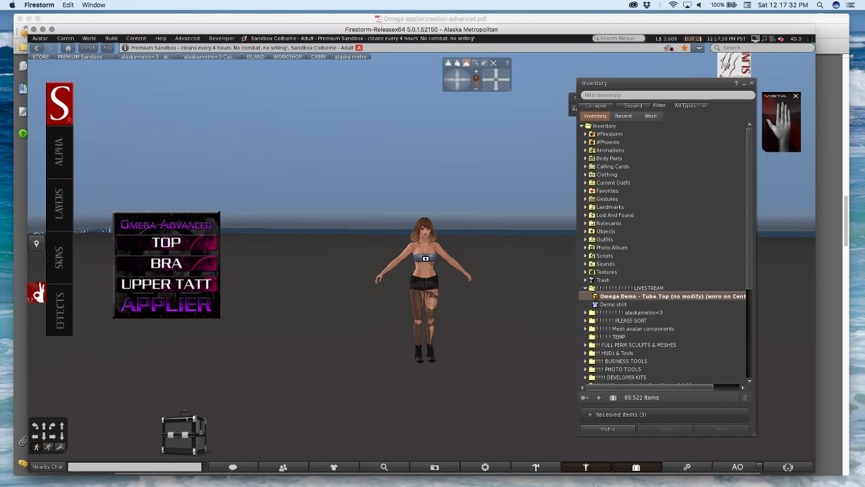
left_click(426, 259, "alt")
scroll(426, 259, "up", 5)
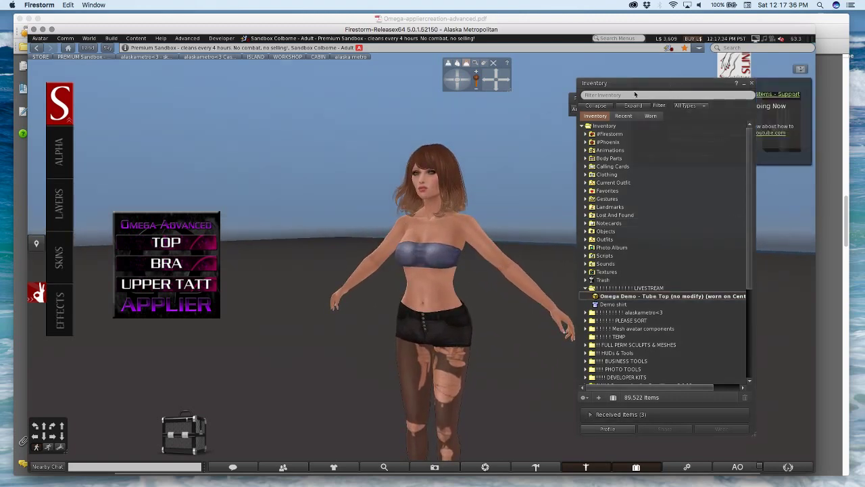
left_click_drag(663, 82, 538, 86)
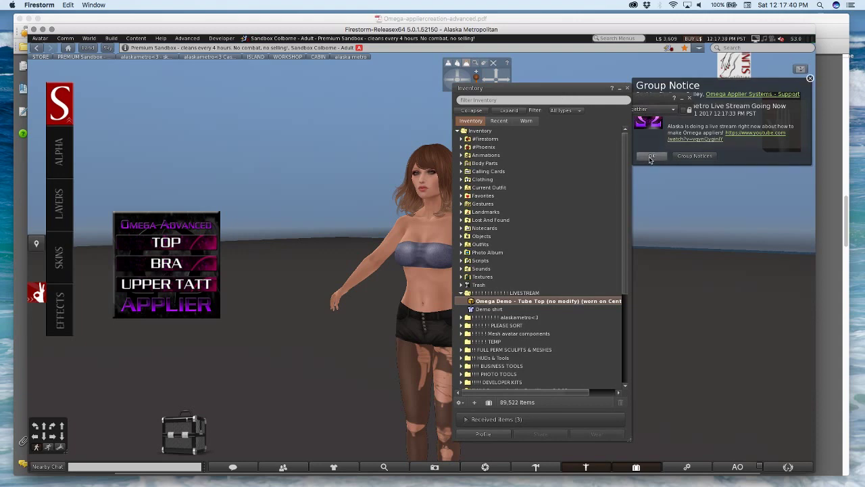
Dismiss the Group Notice and move the Inventory window aside so it no longer covers the avatar
left_click(649, 158)
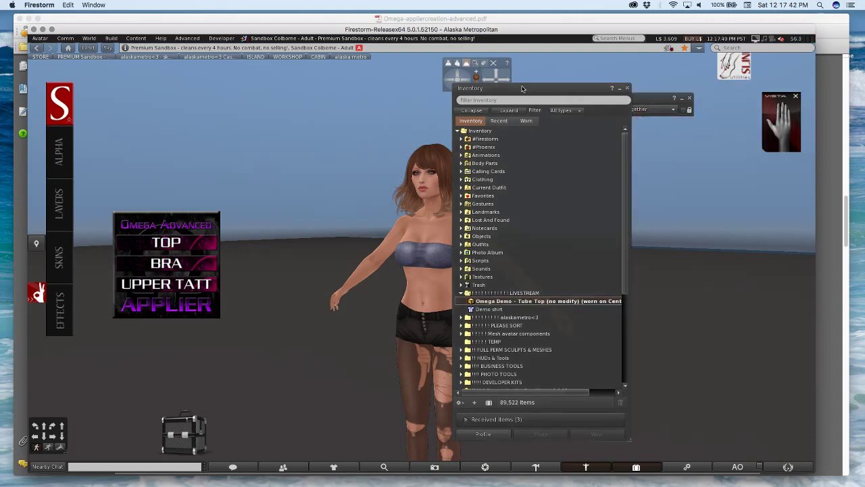
left_click_drag(513, 89, 617, 91)
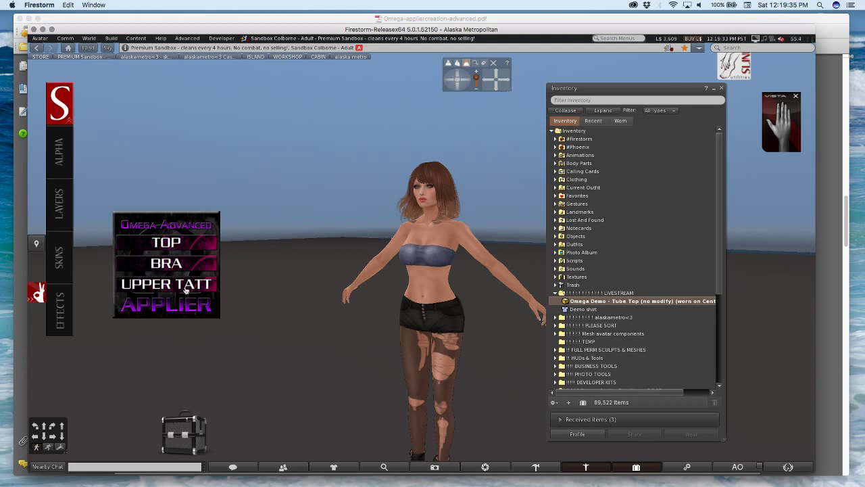
Examine the description field in the applier HUD's general object properties, and close the edit window
right_click(186, 243)
left_click(203, 260)
left_click(352, 190)
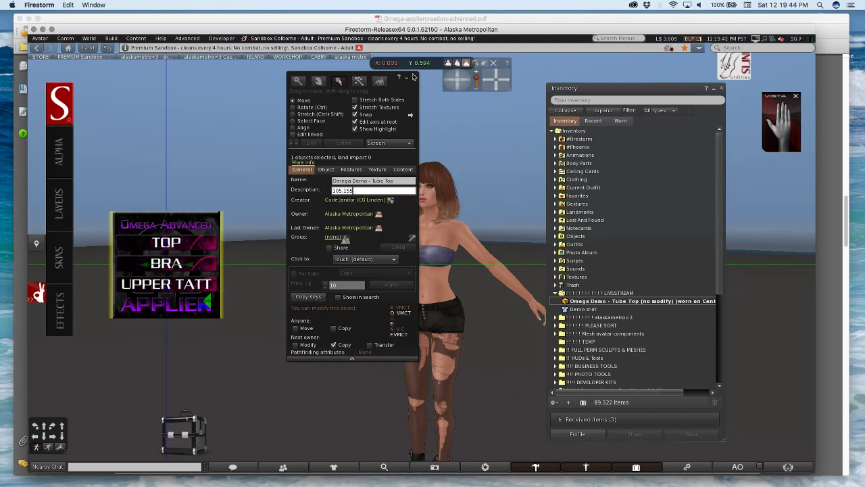
left_click(415, 76)
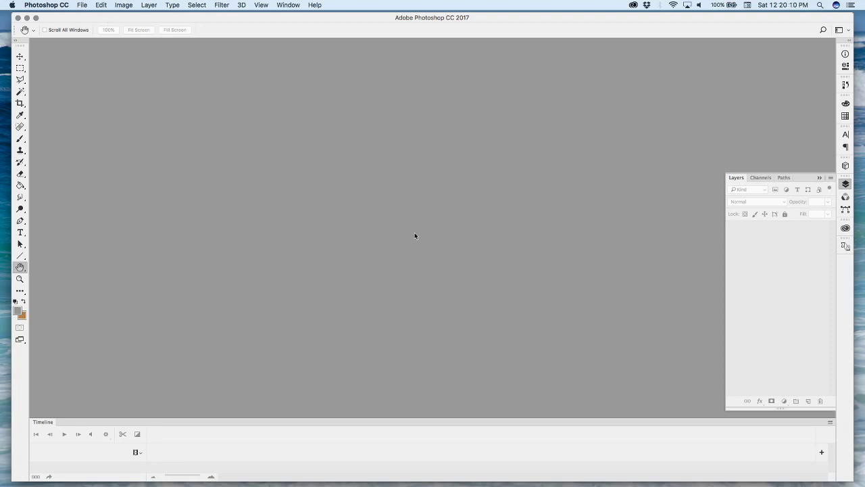
Switch to Photoshop and create a new white document 512 pixels wide and 512 pixels high
left_click(84, 5)
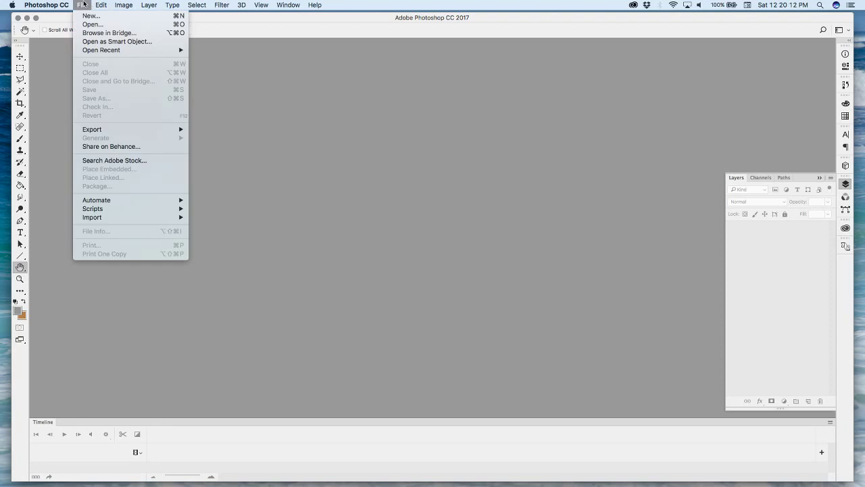
left_click(87, 15)
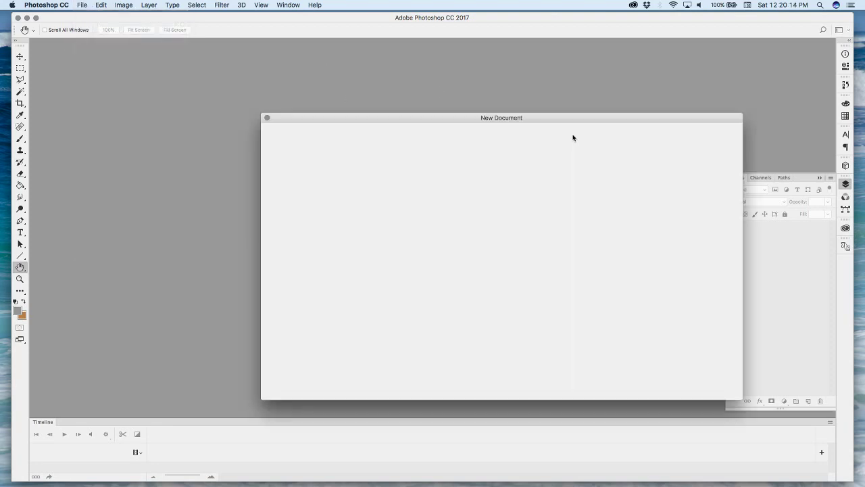
left_click_drag(552, 114, 408, 81)
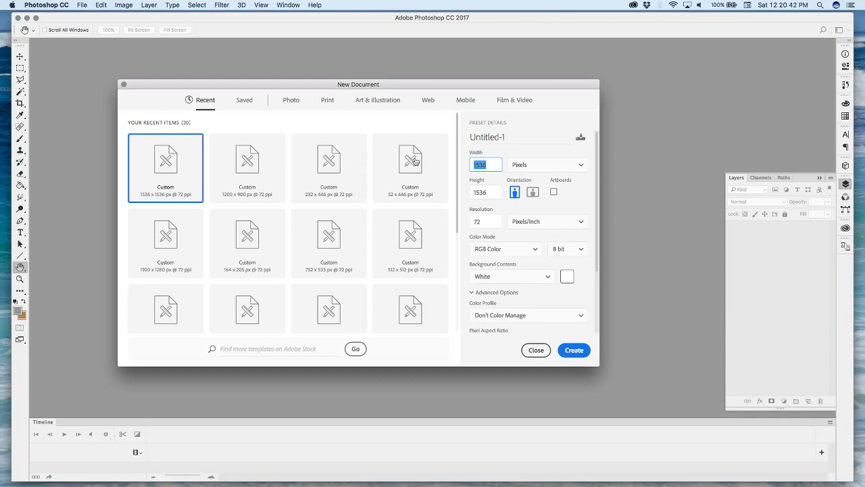
type("512")
key("Tab")
type("512")
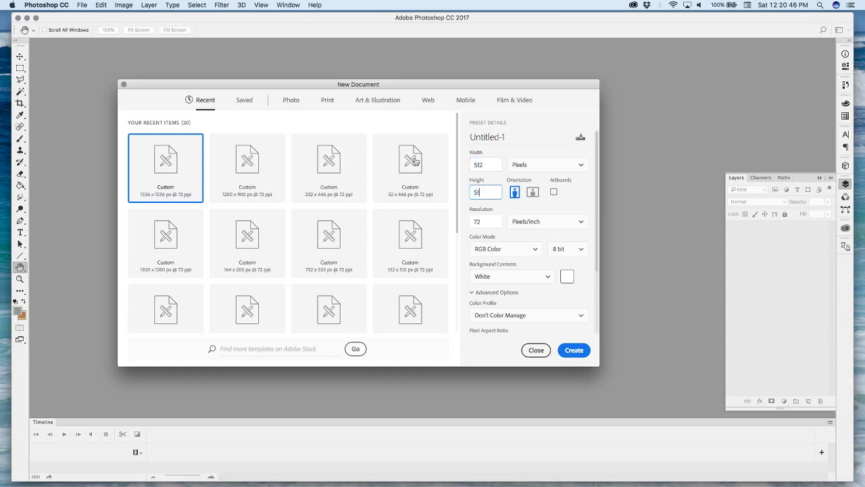
left_click(575, 350)
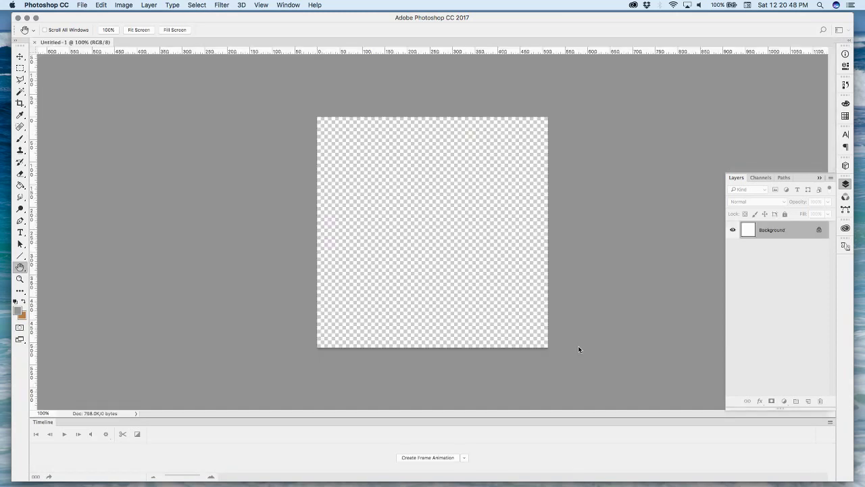
Convert the locked Background into a regular layer named Layer 0 and activate the Move tool
double_click(770, 231)
left_click(497, 220)
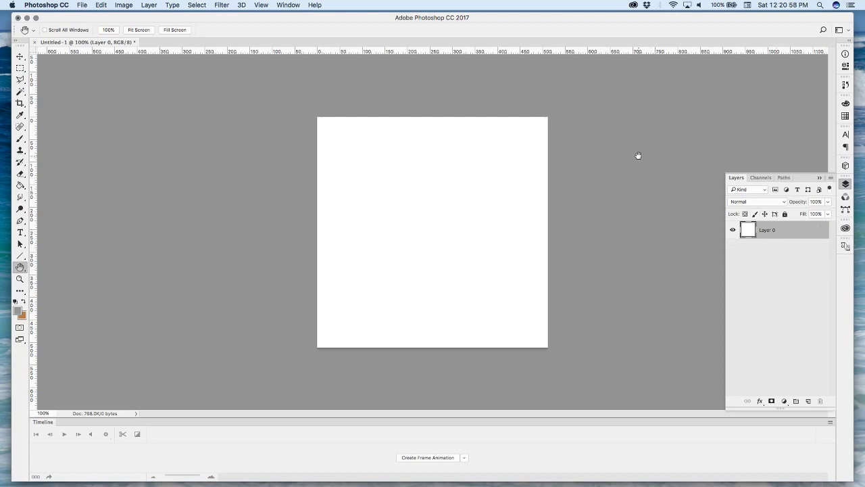
key("v")
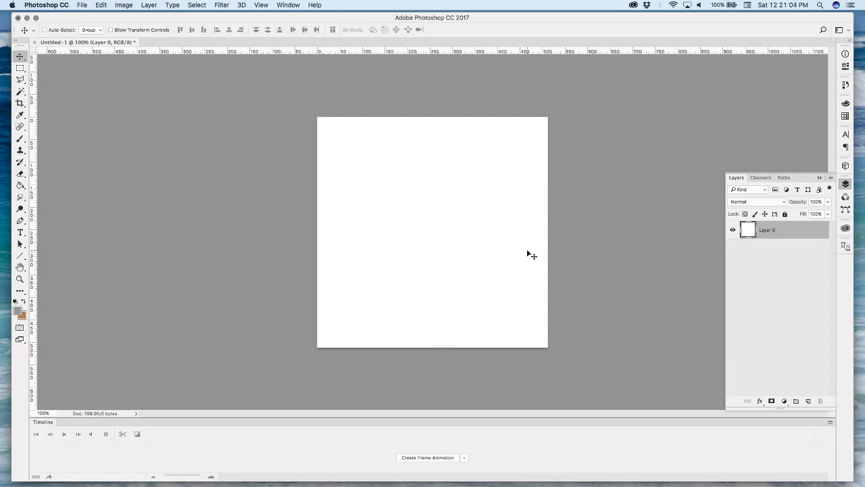
Add a new layer and fill a wide rectangular selection near the canvas's upper edge with black
left_click(808, 401)
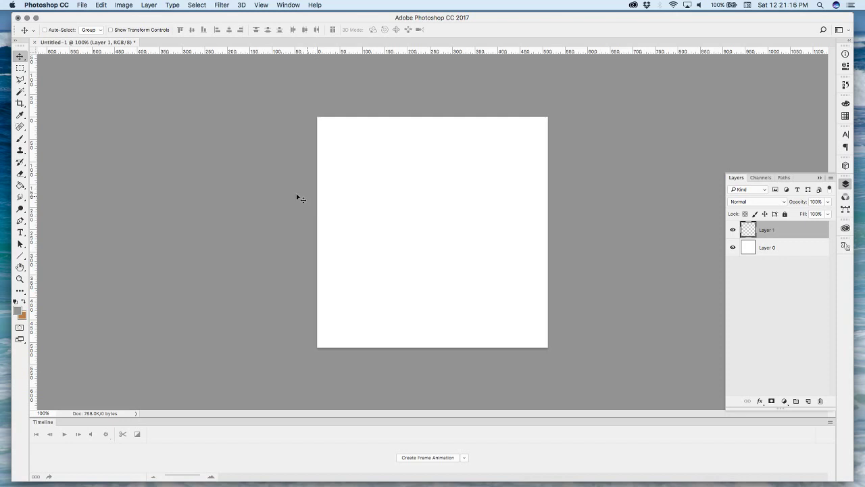
left_click(20, 67)
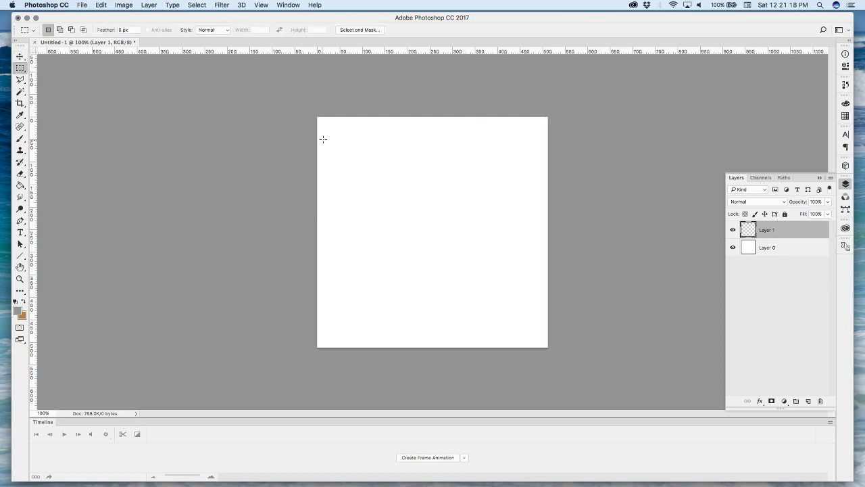
left_click_drag(321, 141, 543, 199)
key("d")
key("alt+BackSpace")
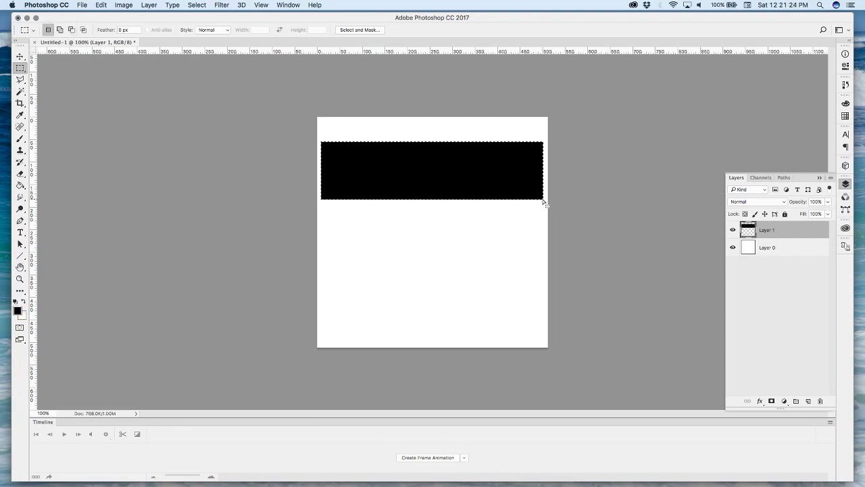
Trim a thin strip off the black bar's lower edge with a rectangular selection, and deselect
key("super+d")
left_click_drag(600, 223, 173, 195)
key("super+semicolon")
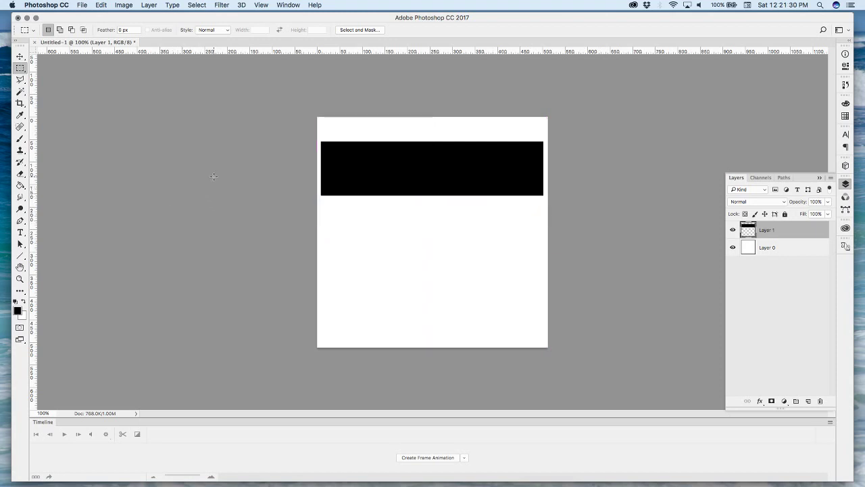
key("super+d")
key("v")
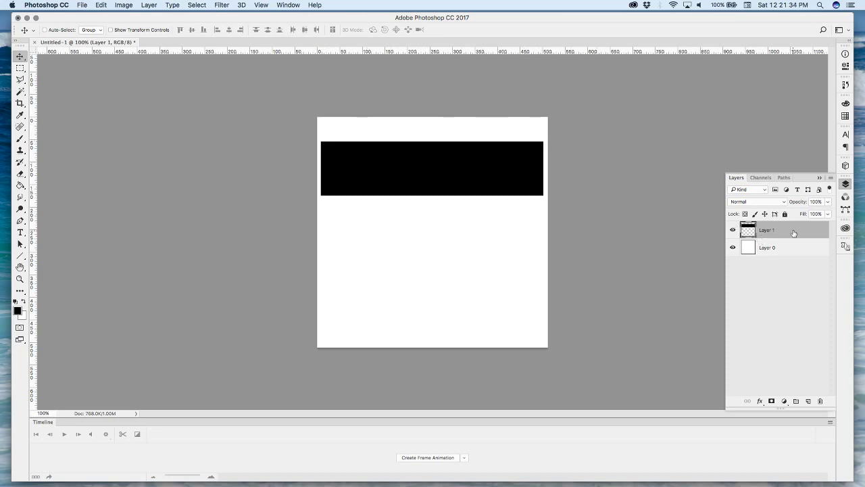
Check the bar layer's visibility, and duplicate the bar twice straight down with 21 px gaps between the three bars
left_click(733, 230)
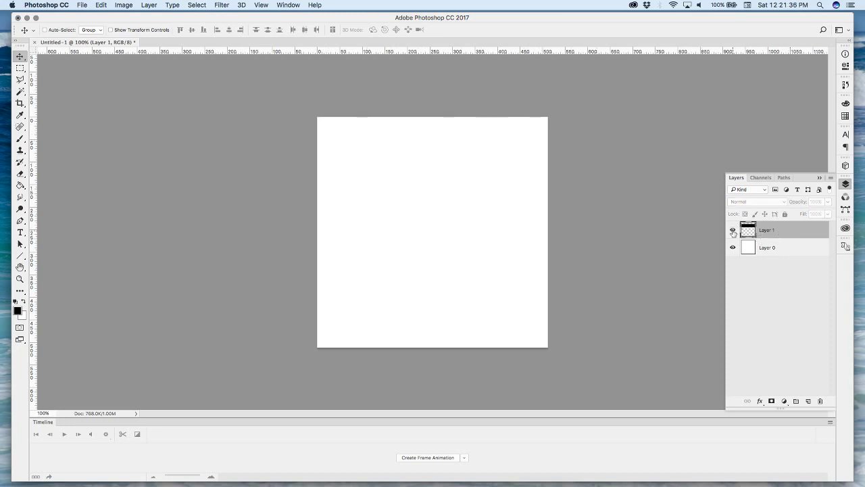
left_click(733, 230)
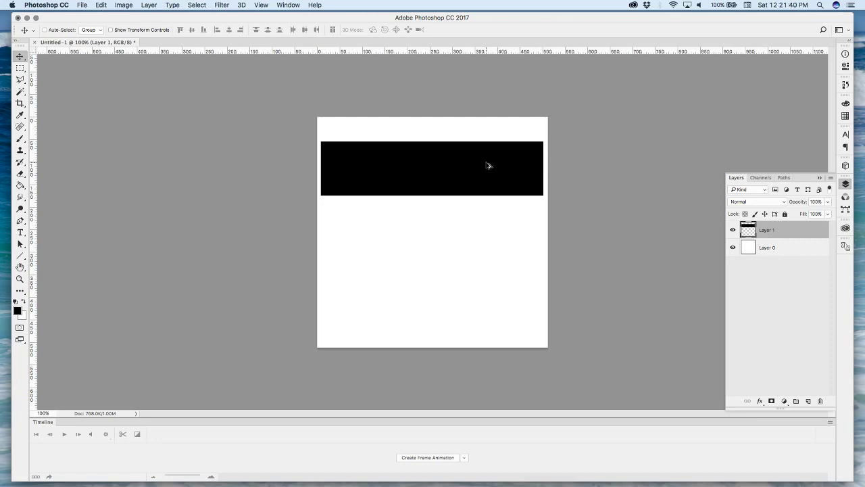
left_click_drag(486, 166, 490, 307, "alt")
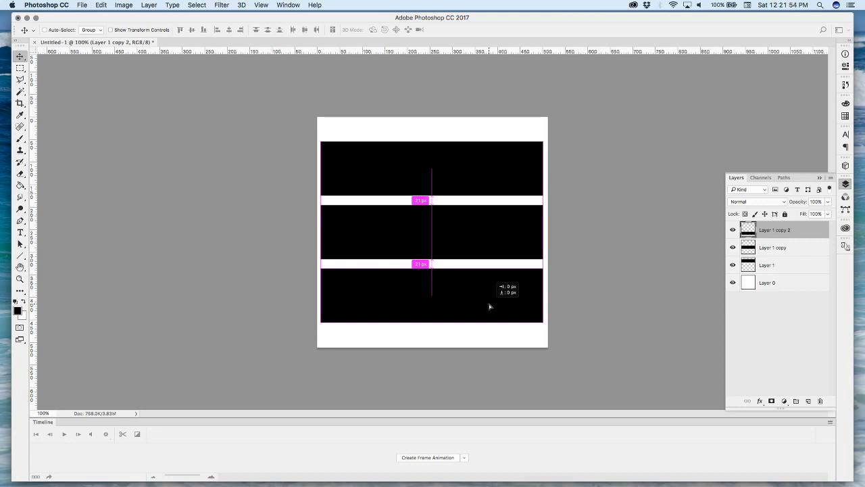
left_click_drag(491, 306, 490, 306)
Nudge the lowest black bar down by several pixels
key("Down")
key("Down")
key("Down")
key("Down")
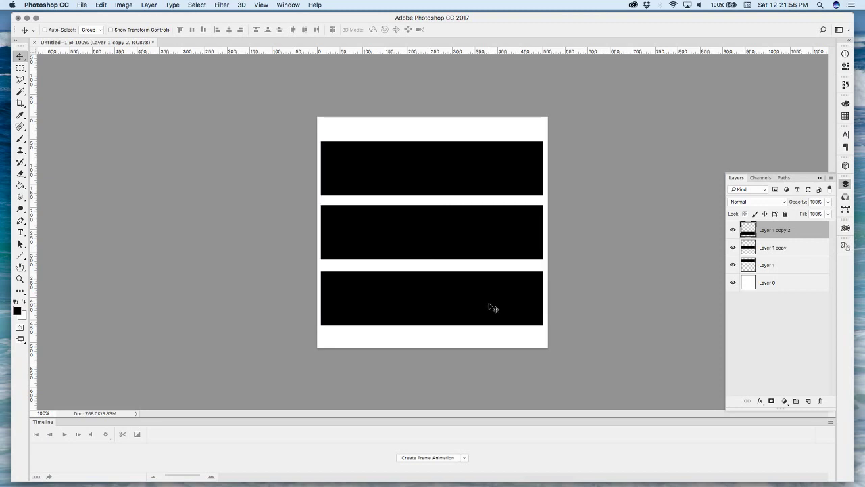
key("Down")
key("Down")
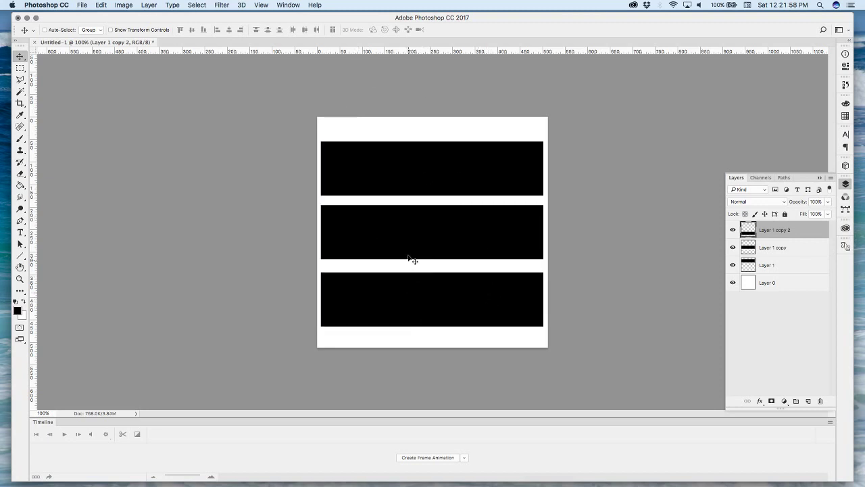
Select the three bar layers and distribute them evenly by their vertical centers
left_click(767, 266, "shift")
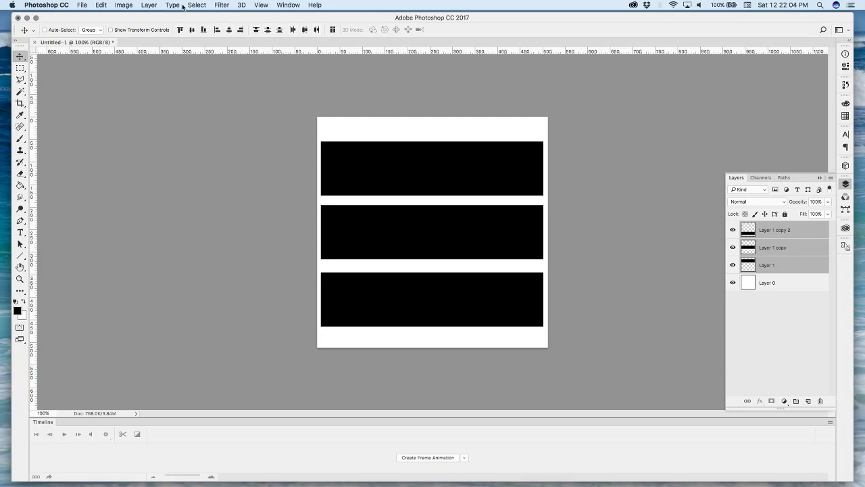
left_click(143, 5)
mouse_move(180, 271)
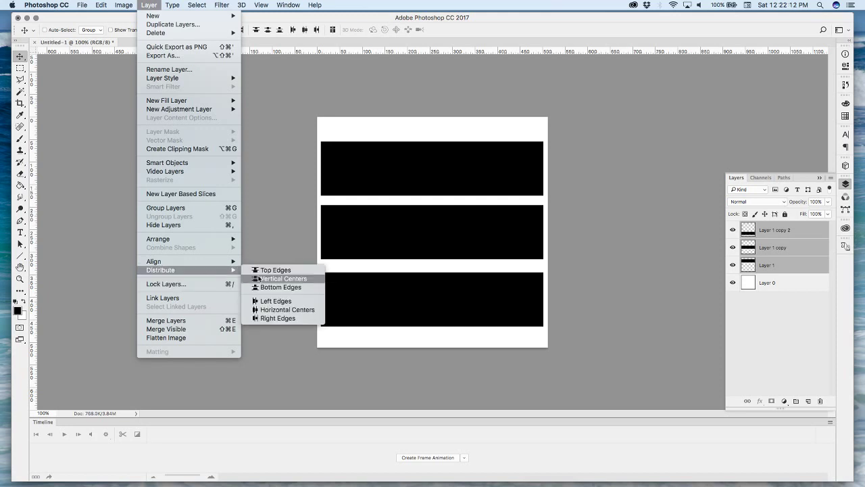
left_click(277, 278)
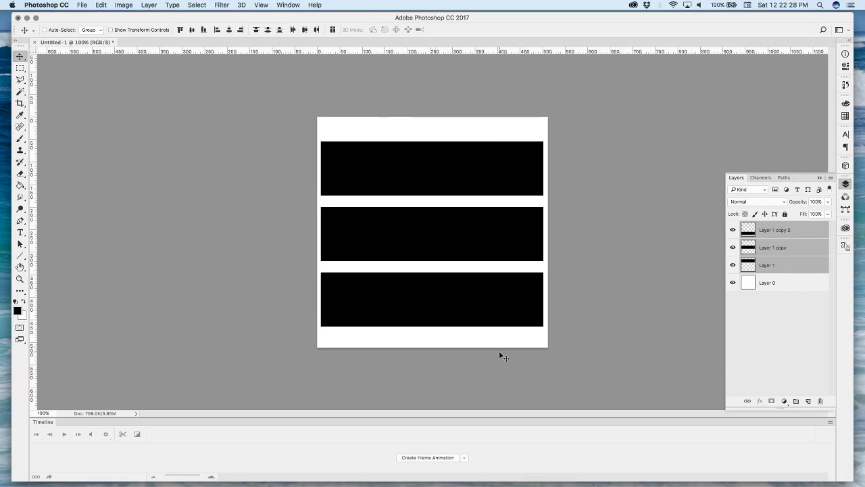
Reduce the combined height of the three bars with Free Transform, lowering their upper edge
key("super")
key("super+t")
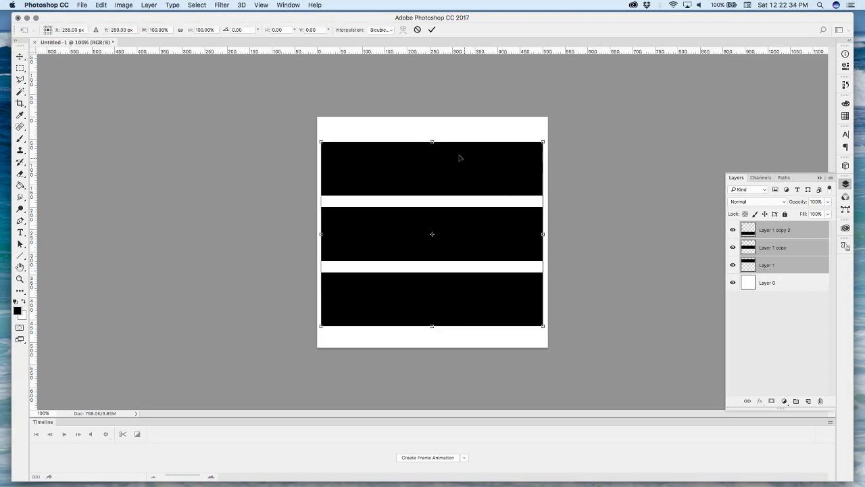
left_click_drag(431, 138, 434, 155)
key("Return")
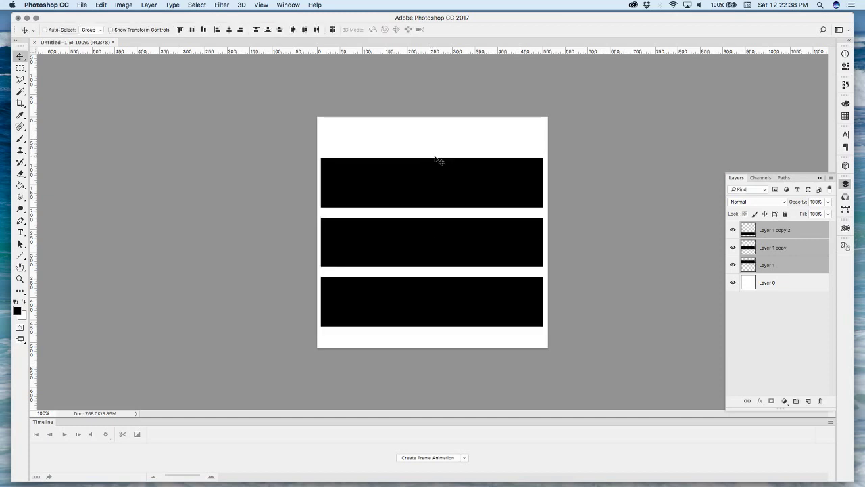
Nudge the three bars together until they sit centered on the white canvas
key("Up")
key("Up")
key("Up")
key("Up")
key("Up")
key("Up")
key("Up")
key("Up")
key("Up")
key("Up")
key("Up")
key("Up")
key("Up")
key("Up")
key("Up")
key("Up")
key("Up")
key("Up")
key("Up")
key("Up")
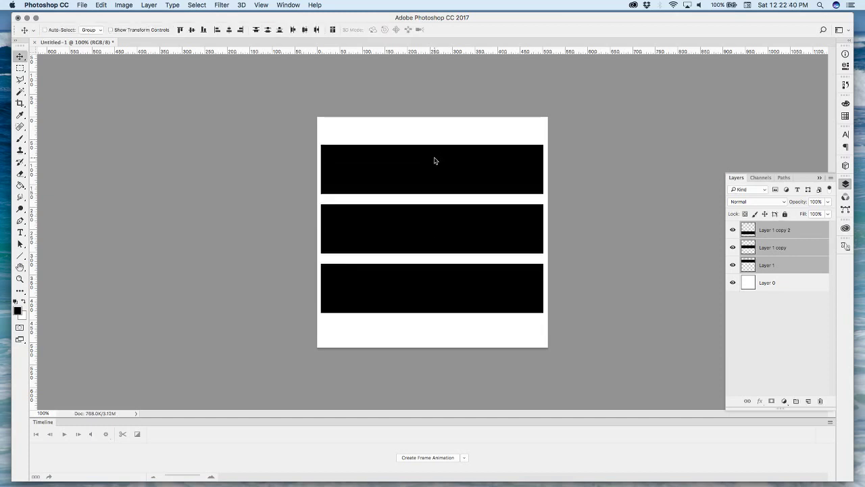
key("Down")
key("Down")
key("Down")
key("Down")
key("Down")
key("Down")
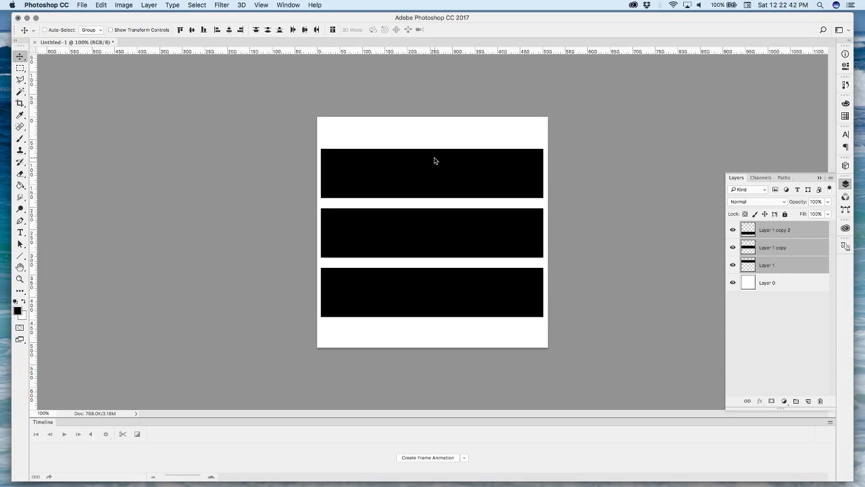
key("Up")
key("Up")
key("Down")
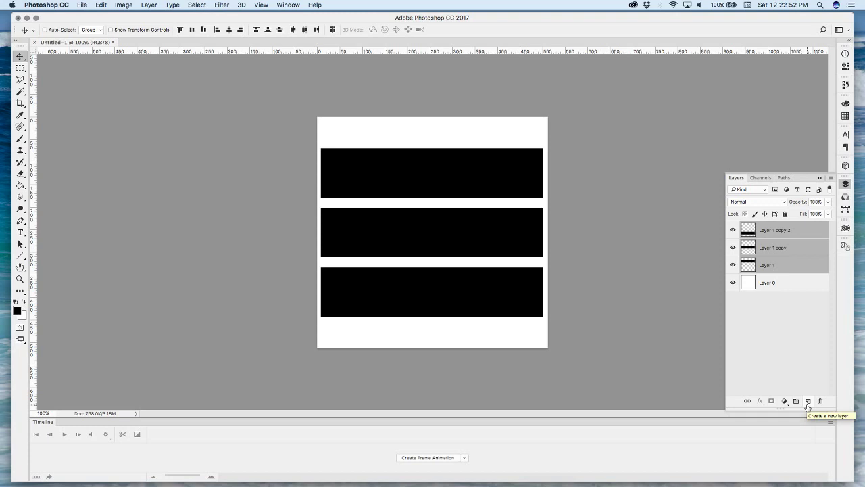
key("Right")
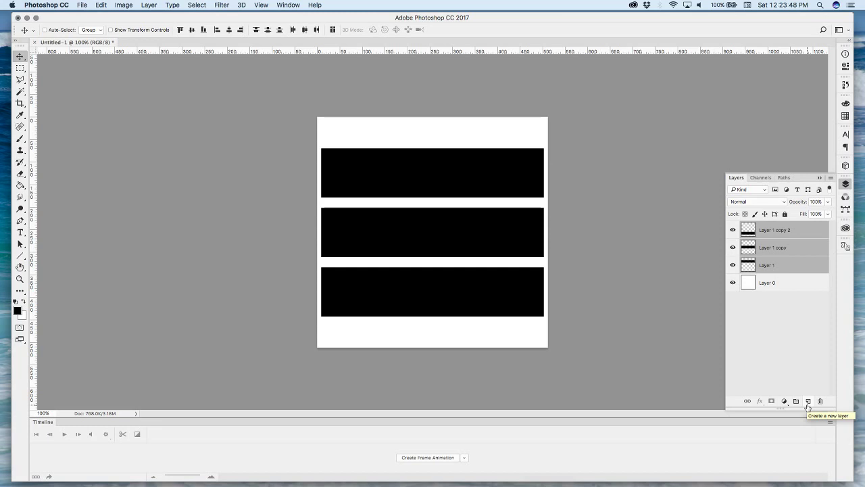
Draw a text box with the Type tool that covers the uppermost black bar
left_click(19, 242)
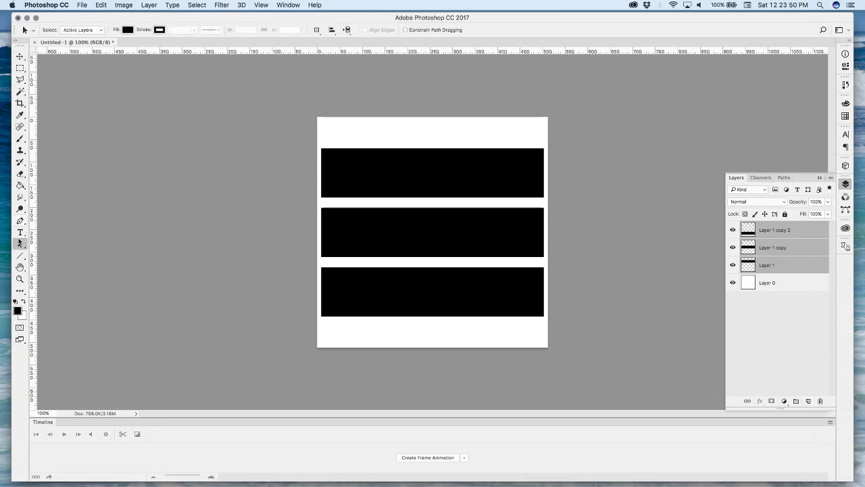
left_click(19, 233)
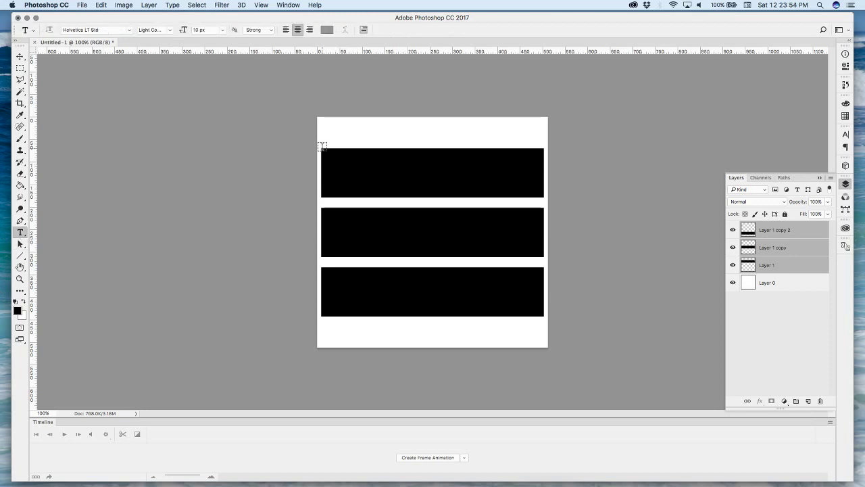
left_click_drag(322, 148, 543, 197)
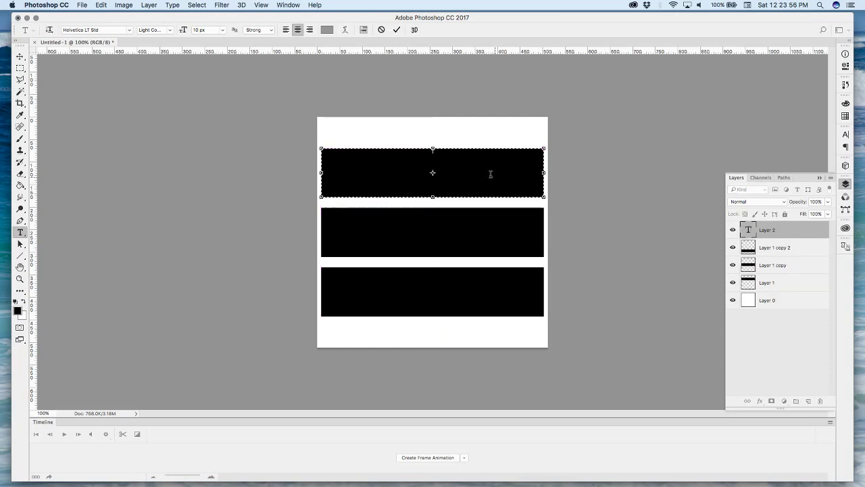
Set the font of the uppermost bar's text box to Avenir and its text color to white
left_click(130, 30)
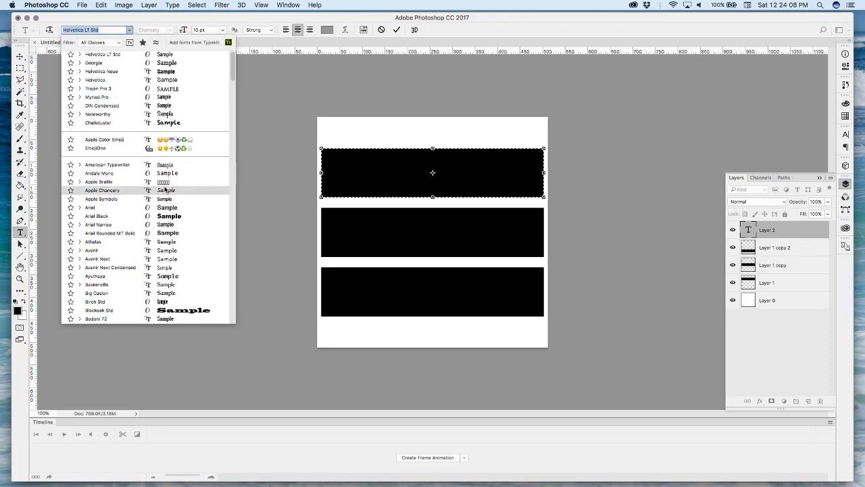
scroll(165, 190, "down", 2)
scroll(166, 190, "down", 1)
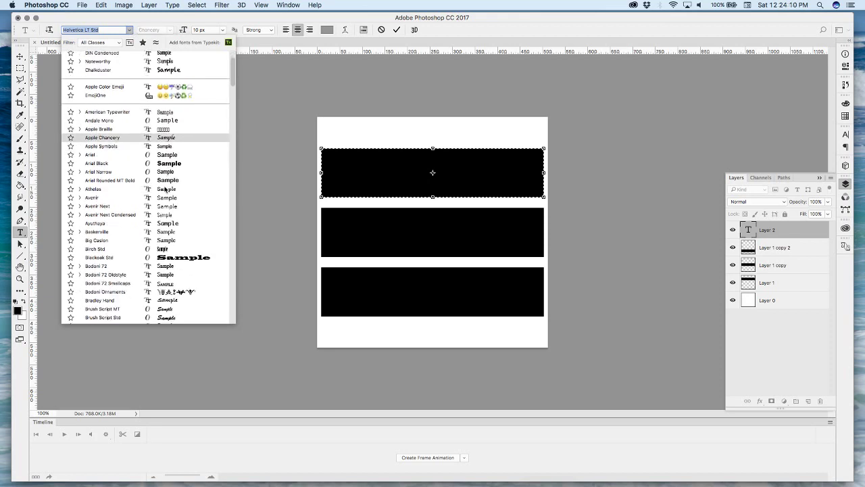
left_click(119, 197)
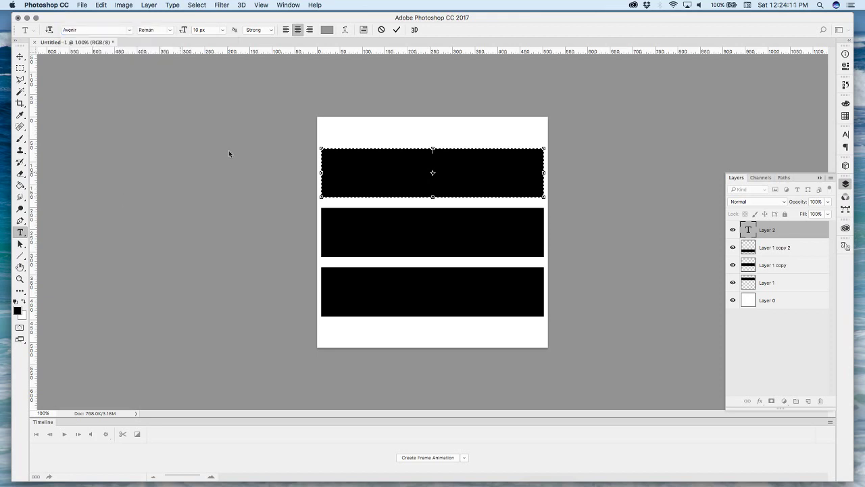
left_click(330, 31)
left_click_drag(157, 199, 36, 130)
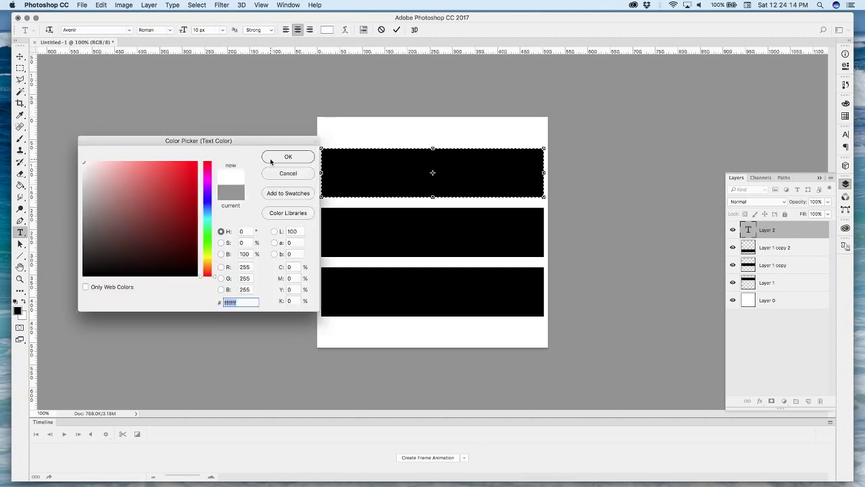
left_click(288, 157)
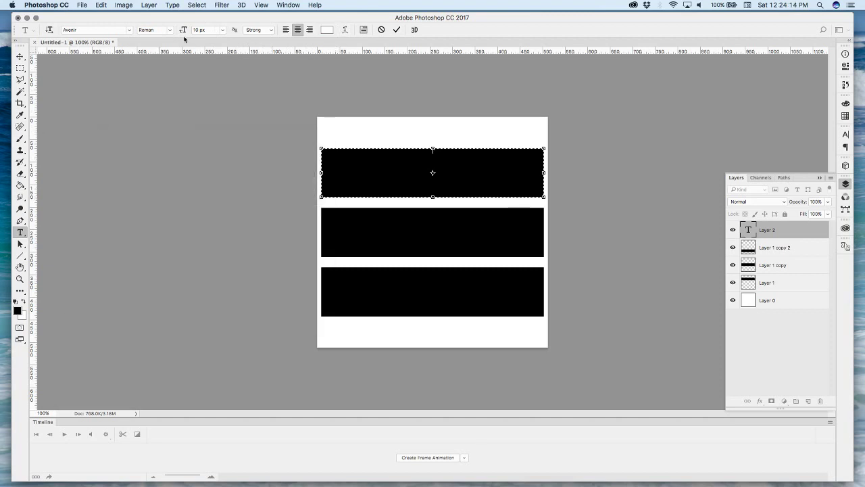
Set the text size to 24 px and enter CLOTHING in the text box
left_click(222, 30)
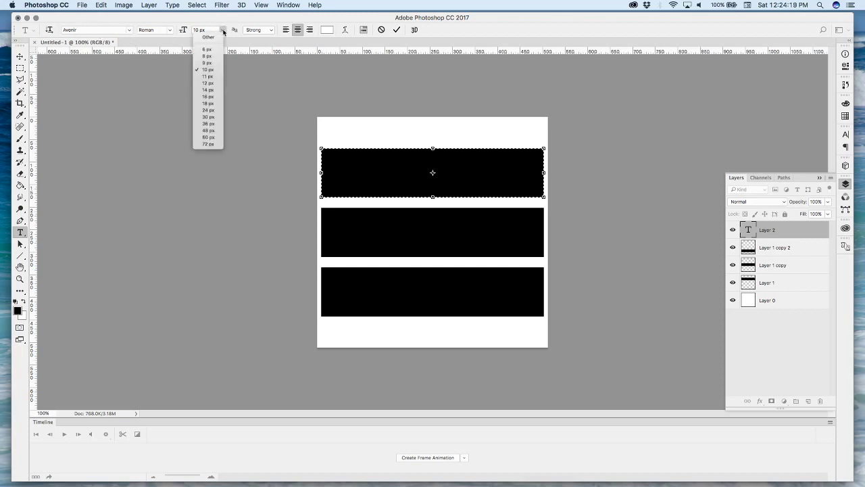
left_click(209, 112)
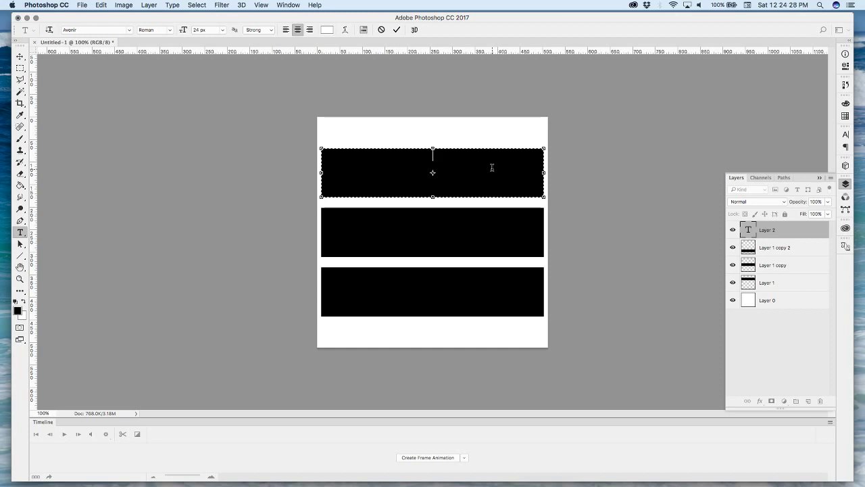
type("CLOTHING")
Switch to Firestorm to check the button labels on the Omega applier HUD, and return to Photoshop
mouse_move(706, 482)
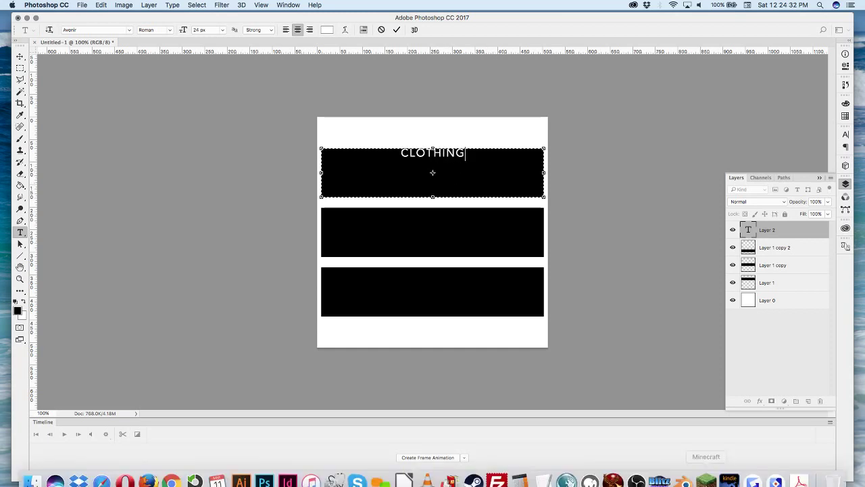
left_click(613, 471)
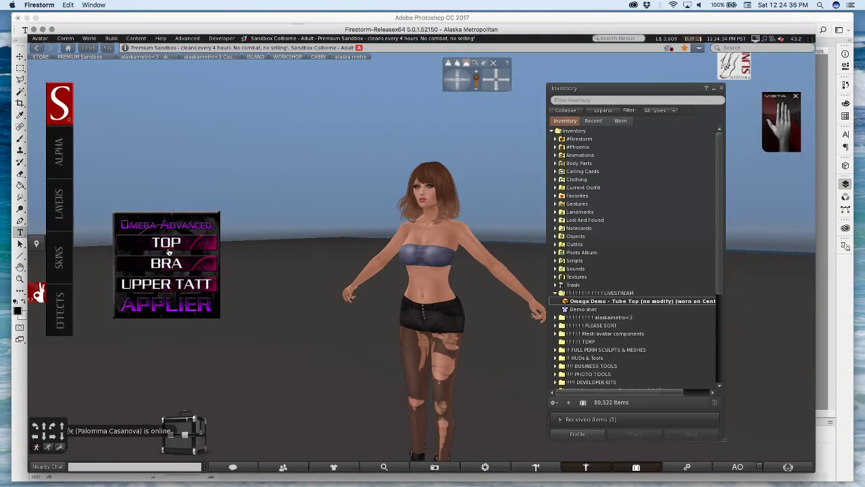
mouse_move(405, 481)
left_click(265, 471)
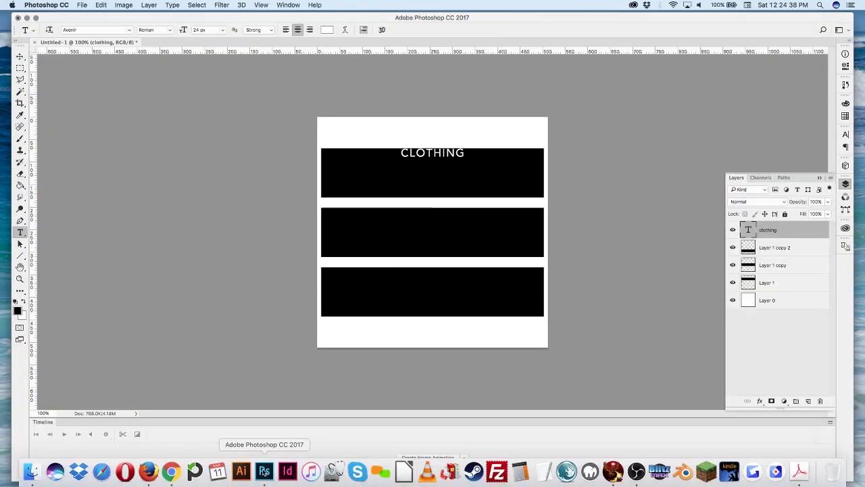
Replace the uppermost bar's text with TOP and set its size to 60 px
left_click_drag(464, 153, 361, 152)
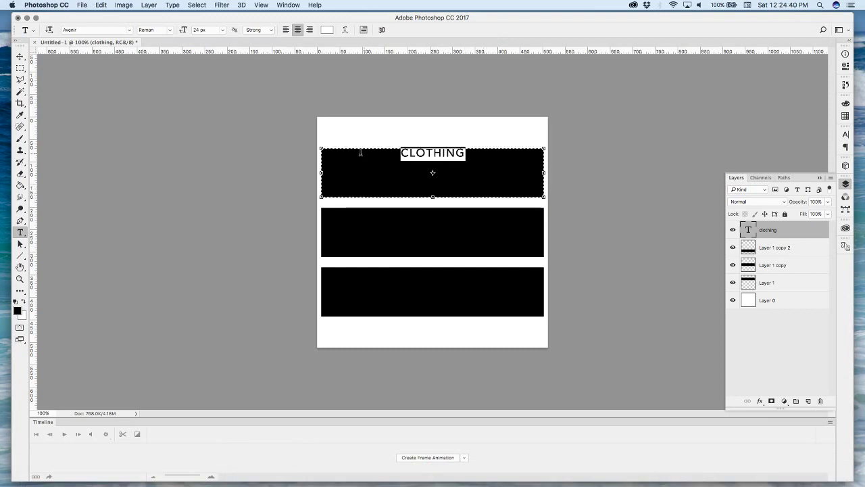
type("top")
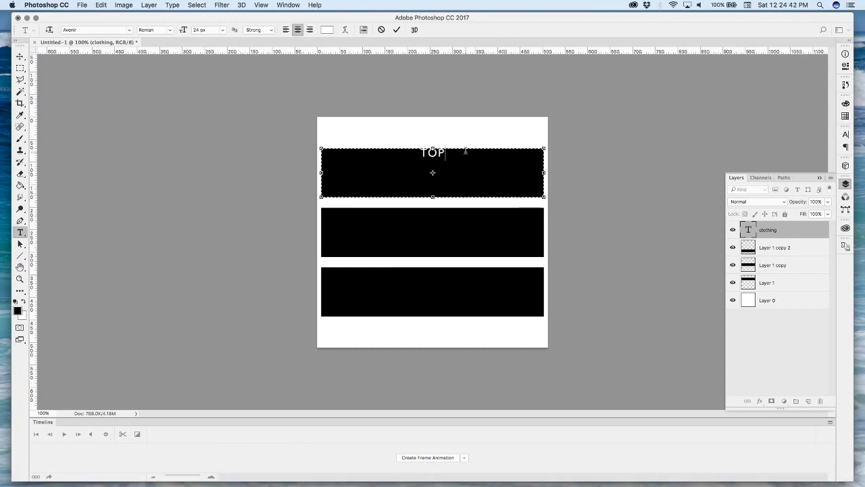
left_click_drag(466, 153, 398, 152)
left_click(205, 28)
key("Up")
key("Up")
key("Up")
key("Up")
key("Up")
key("Up")
key("Up")
key("Up")
key("Up")
key("Up")
key("Up")
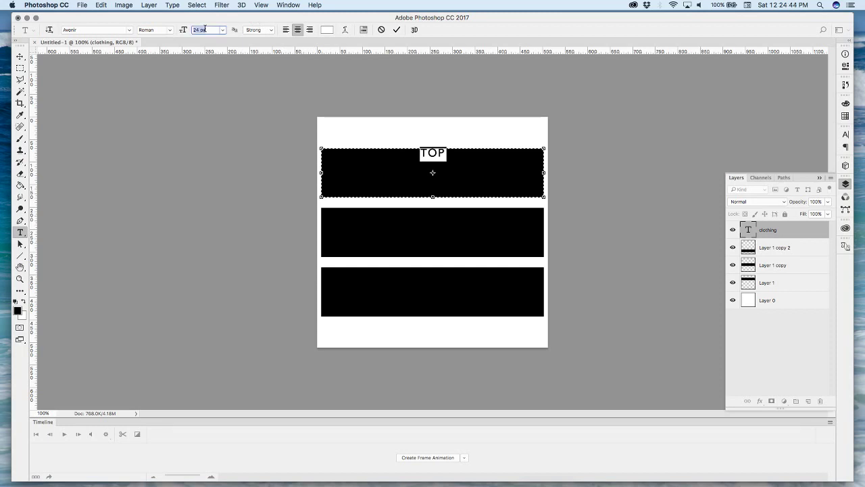
key("Up")
key("Up")
key("Up")
key("Up")
key("Up")
key("Up")
key("Up")
key("Up")
key("Up")
key("Up")
key("Up")
key("Up")
key("Up")
key("Up")
key("Up")
key("Up")
key("Up")
key("Up")
key("Up")
key("Up")
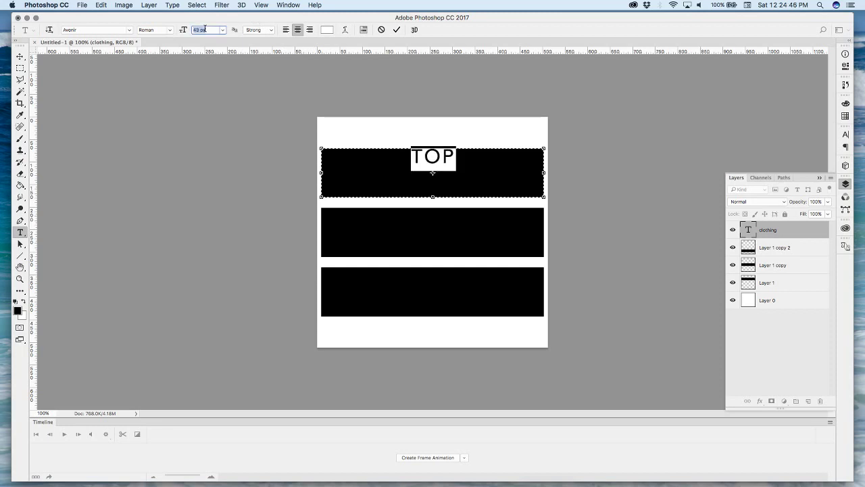
key("Up")
key("Up")
key("Up")
key("Up")
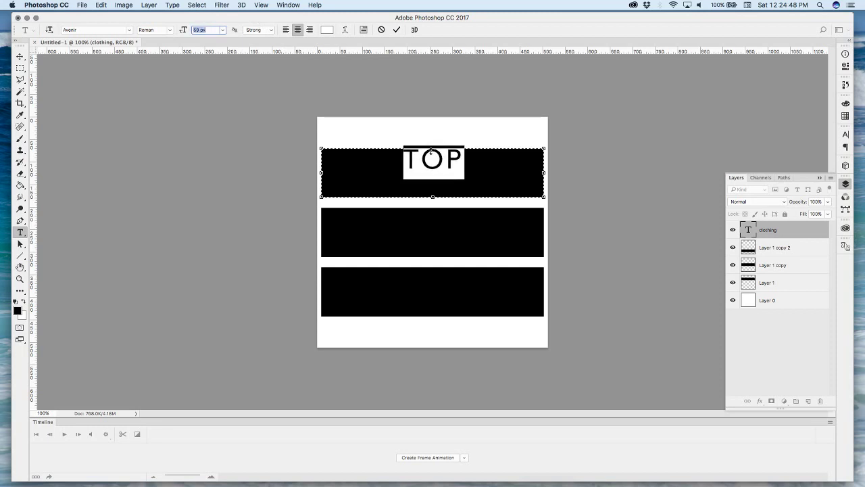
key("Up")
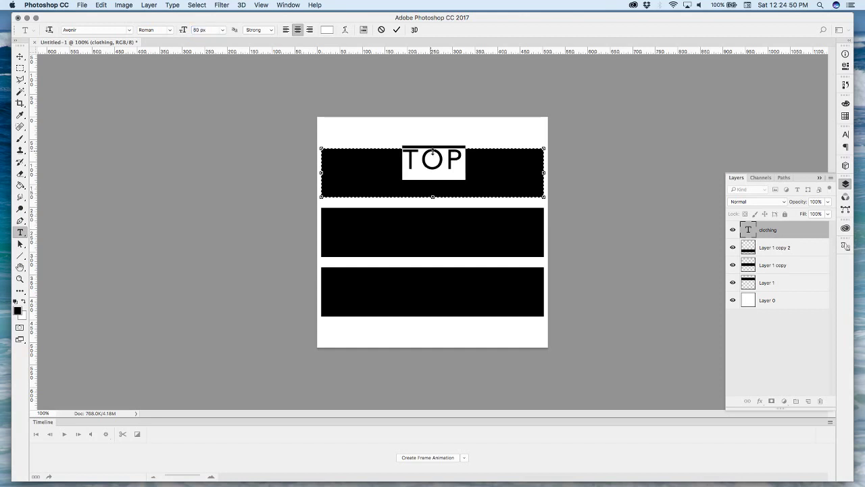
Center the TOP label in the uppermost bar and duplicate it onto the middle bar
left_click_drag(431, 152, 433, 159, "super")
left_click(20, 57)
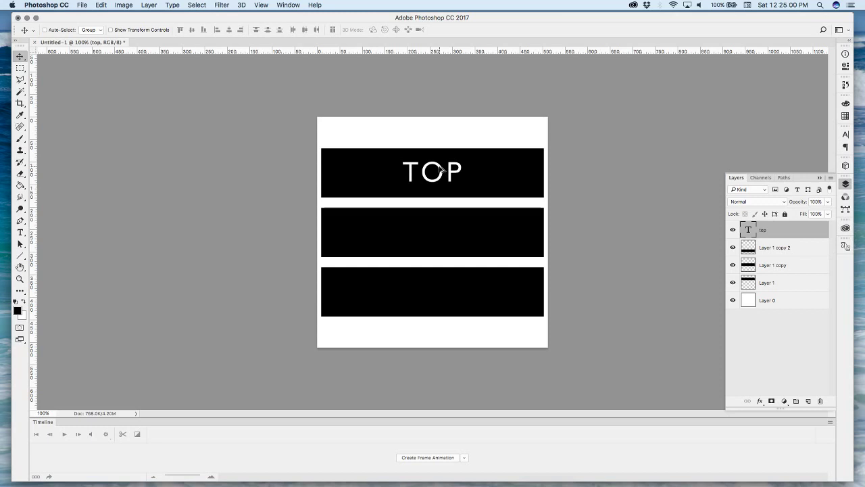
left_click_drag(439, 169, 428, 231, "alt")
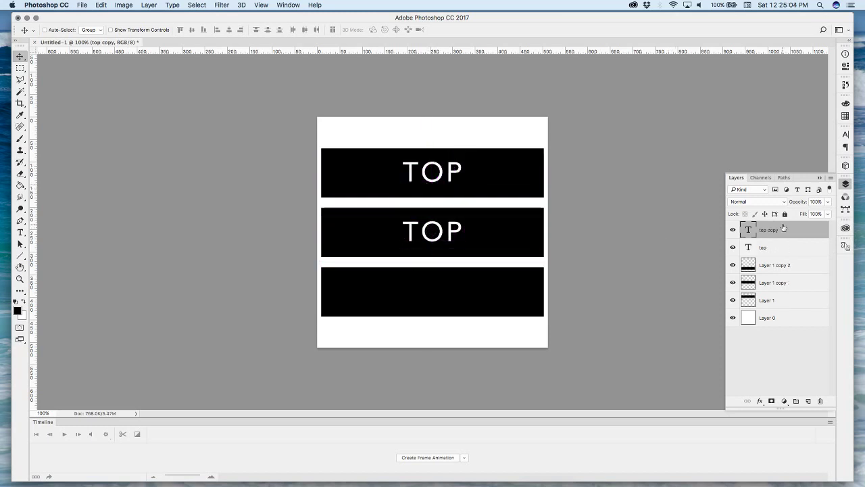
Replace the middle bar's label text with "BRA / "
key("t")
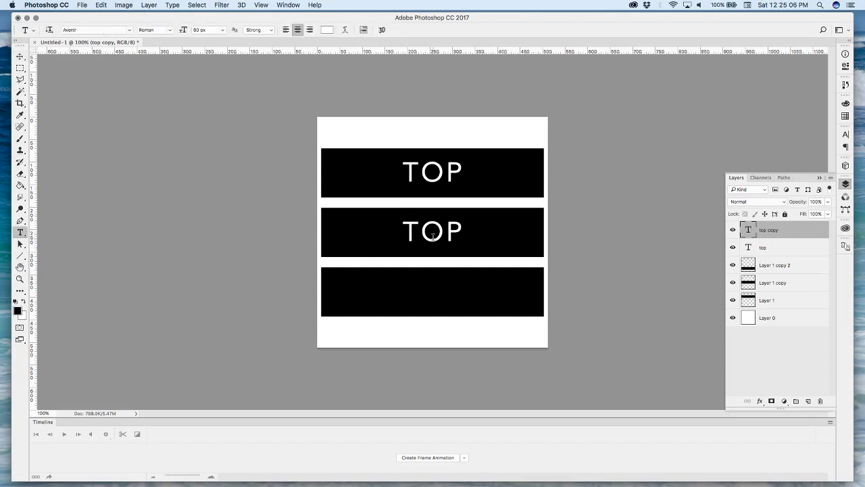
left_click_drag(458, 232, 405, 234)
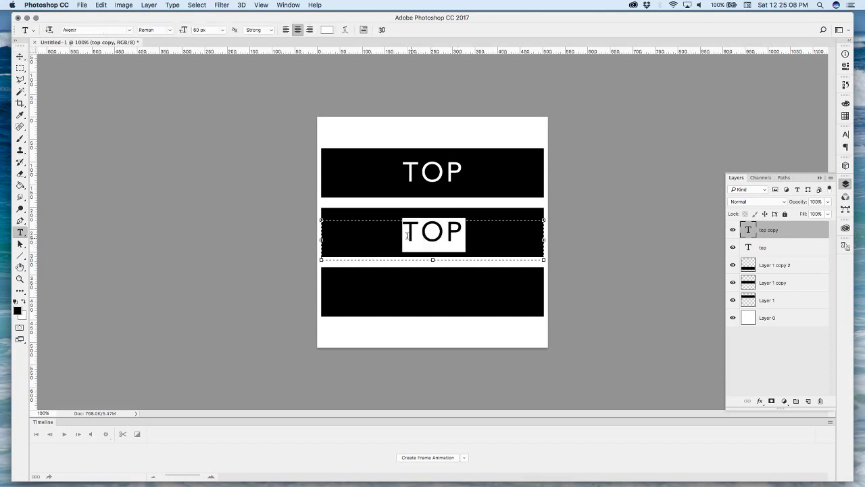
type("BRA")
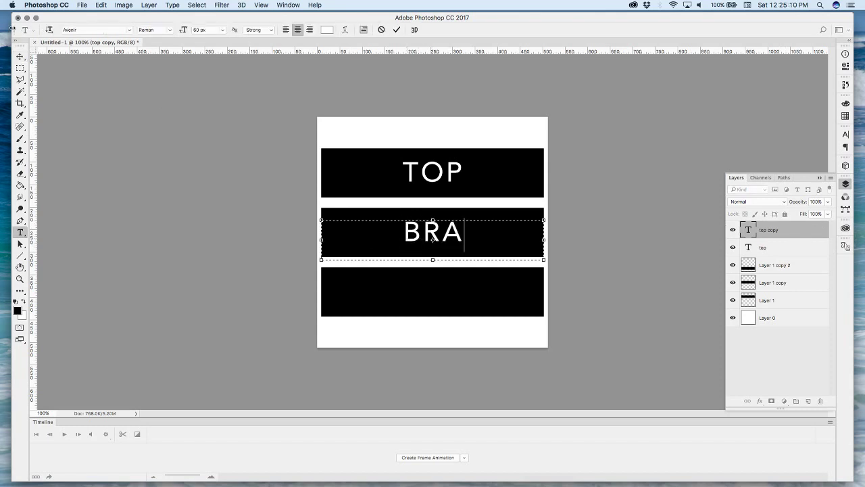
type(" / UNDER")
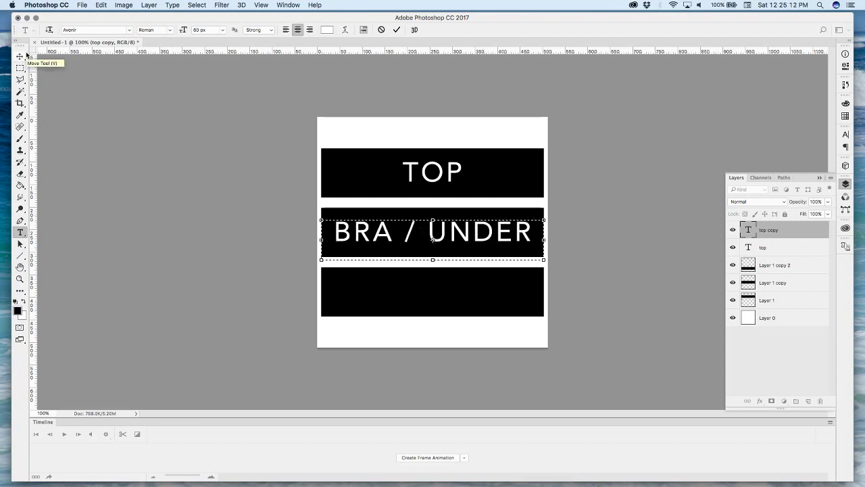
key("BackSpace")
key("BackSpace")
key("BackSpace")
key("BackSpace")
key("BackSpace")
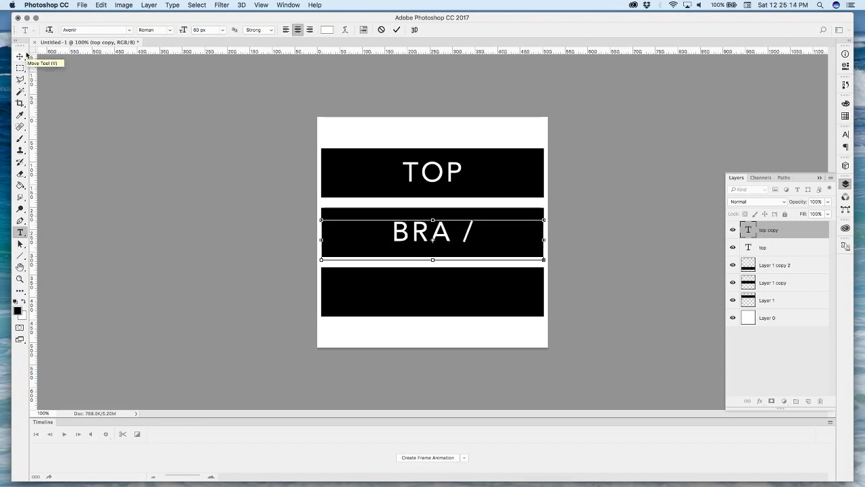
Reduce the middle bar's label to 42 px and complete its text as BRA / UNDERWEAR
key("super+a")
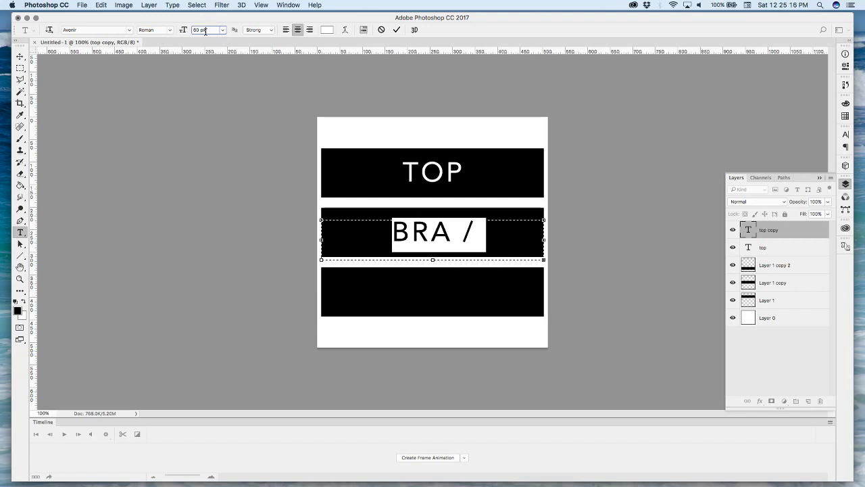
key("Down")
key("Down")
key("Down")
key("Down")
key("Down")
key("Down")
key("Down")
key("Down")
key("Down")
key("Down")
key("Down")
key("Down")
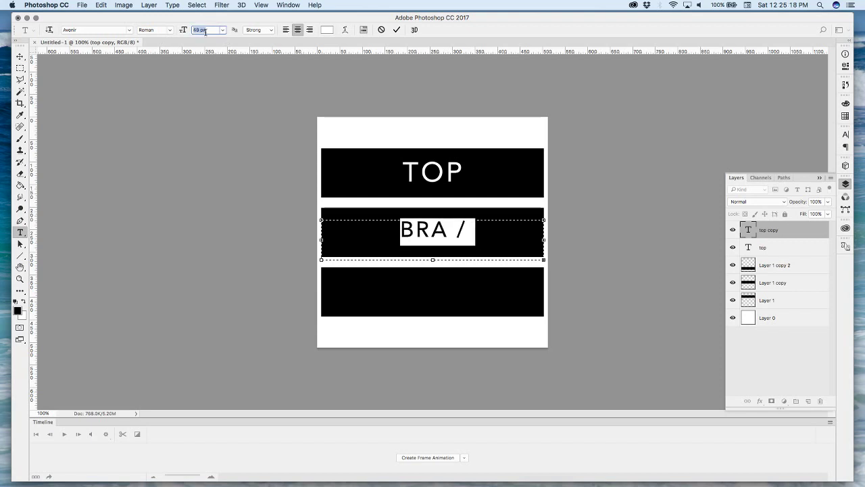
key("Down")
key("Down")
key("Down")
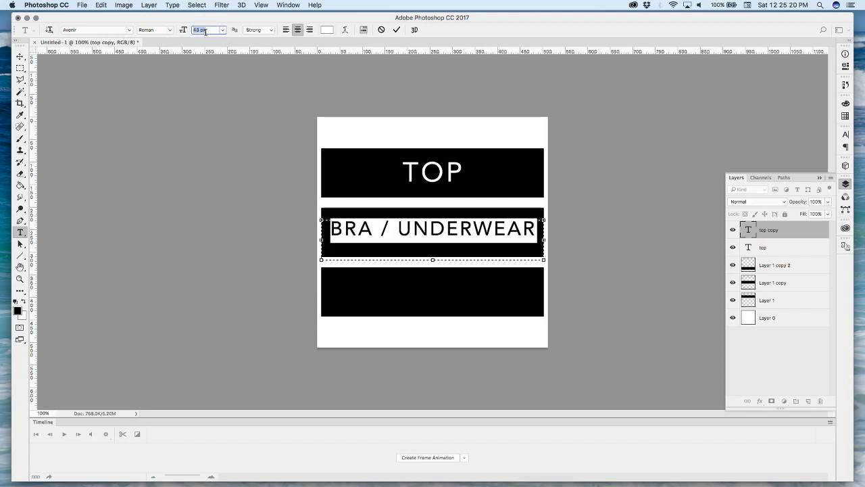
key("Down")
key("Down")
Nudge the BRA / UNDERWEAR label down to center it in its bar and duplicate it onto the lowest bar
left_click(20, 58)
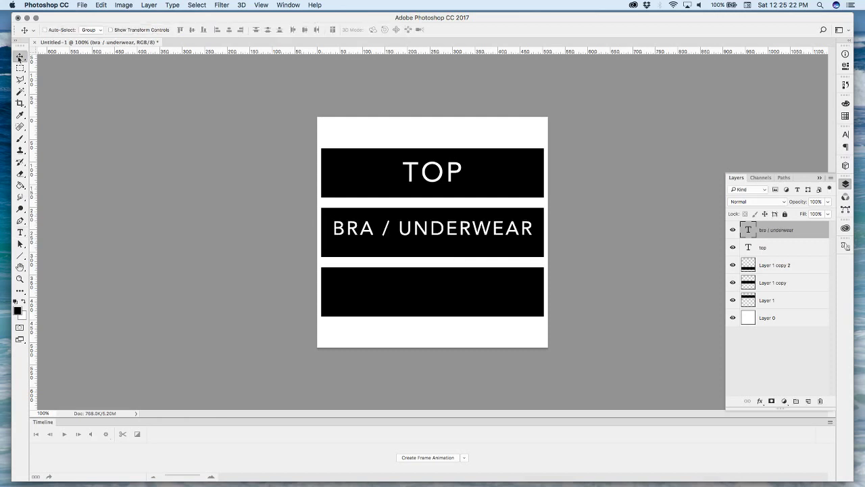
key("shift+Down")
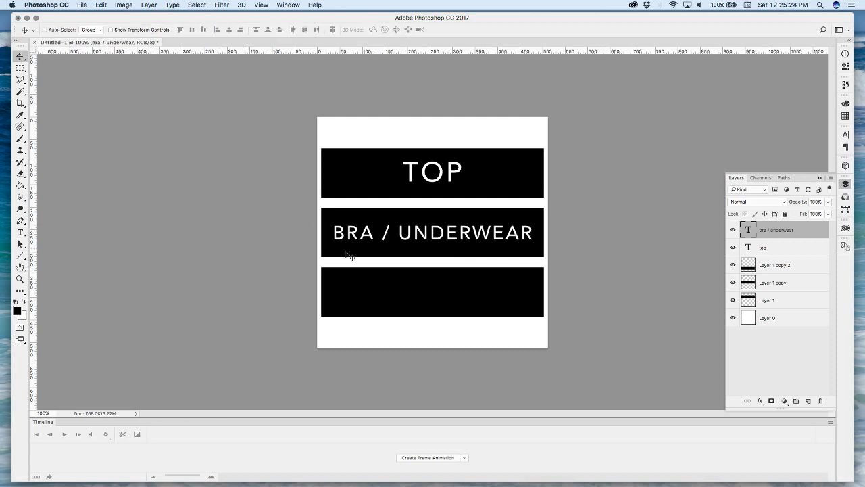
left_click_drag(454, 238, 449, 292, "alt")
Replace the lowest bar's duplicated label with UPPER TATTOO
key("t")
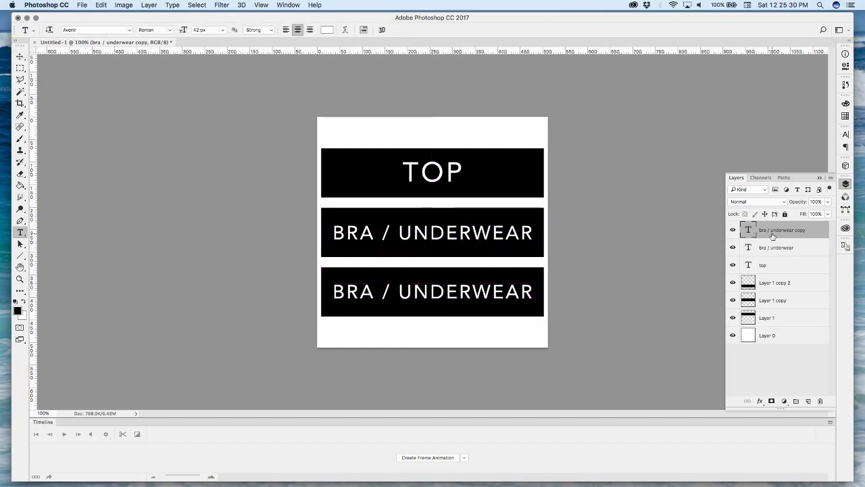
left_click(459, 292)
left_click_drag(538, 291, 306, 279)
type("UPPER TATTOO")
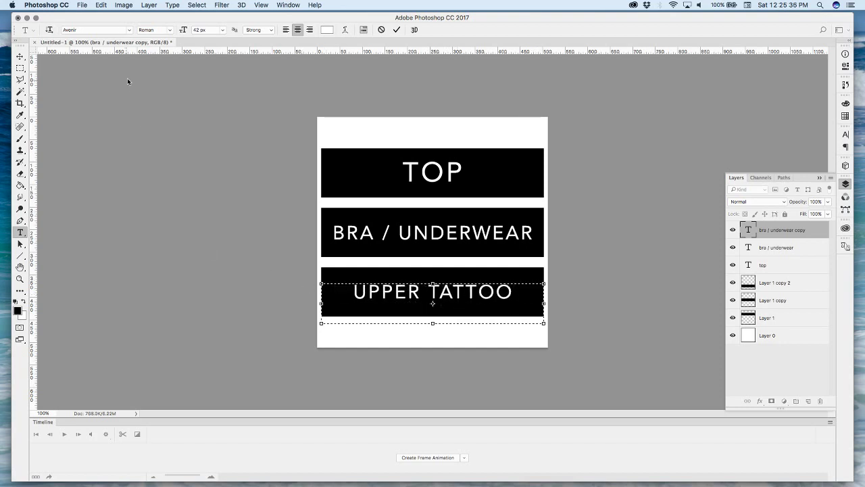
left_click(20, 57)
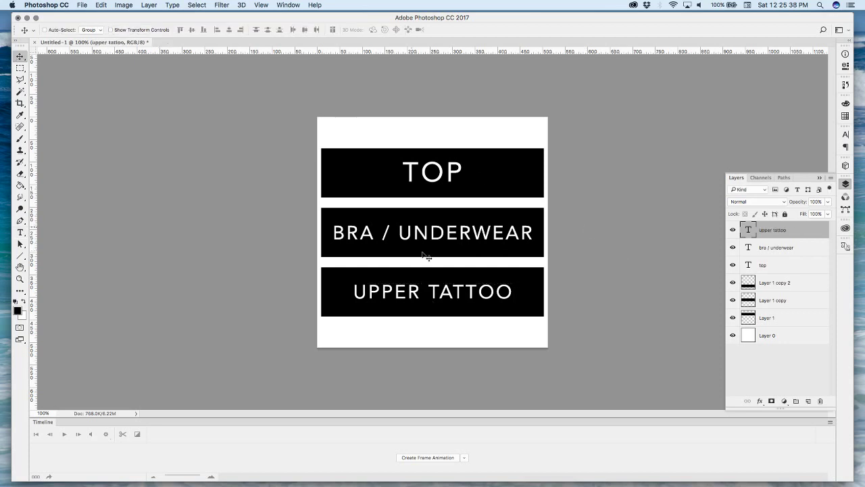
Add a new layer and draw a text box as wide as the bars in the white strip above them
left_click(808, 401)
key("t")
left_click_drag(321, 125, 544, 148)
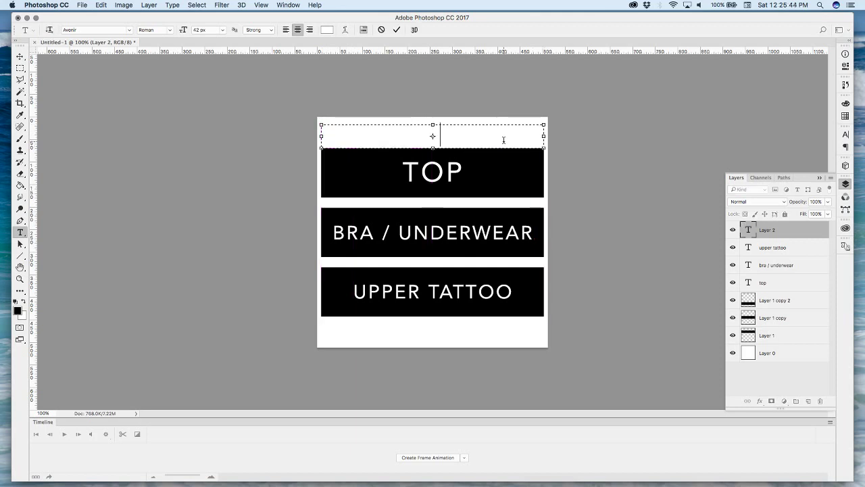
key("BackSpace")
type("app")
key("BackSpace")
key("BackSpace")
key("BackSpace")
Set the heading's text colour to dark grey 464646 and enter PRESS BUTTON TO APPLY above the bars
left_click(323, 30)
left_click_drag(123, 240, 56, 244)
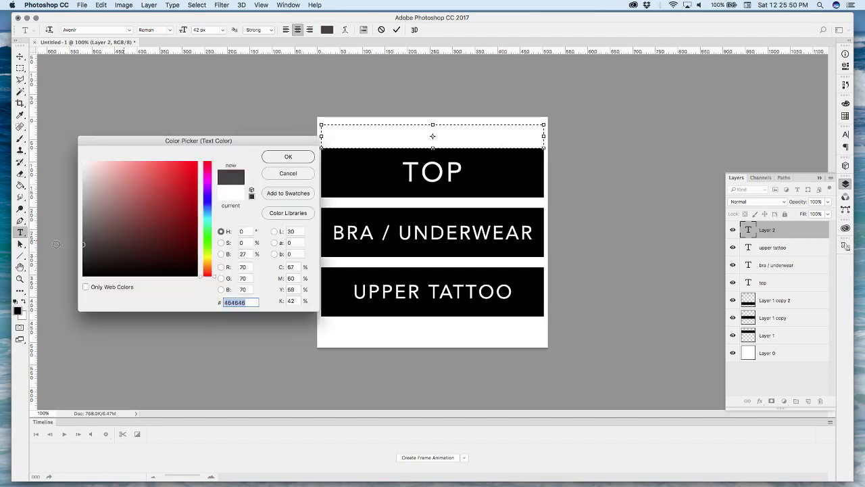
left_click(276, 156)
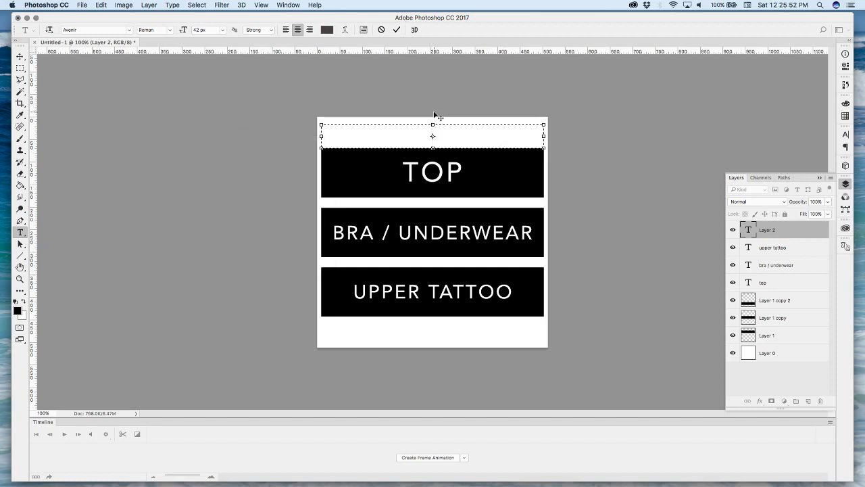
type("press button to")
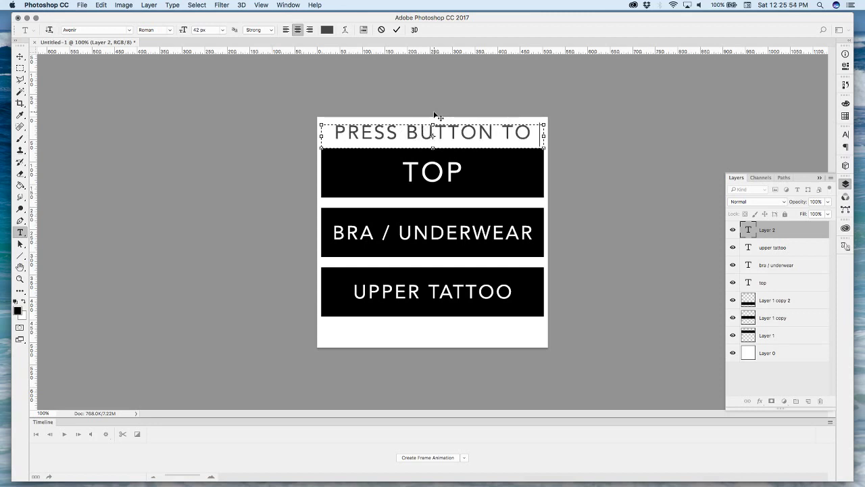
Format the heading at 29 px in the Light style and lower its text box's upper edge slightly
key("super+a")
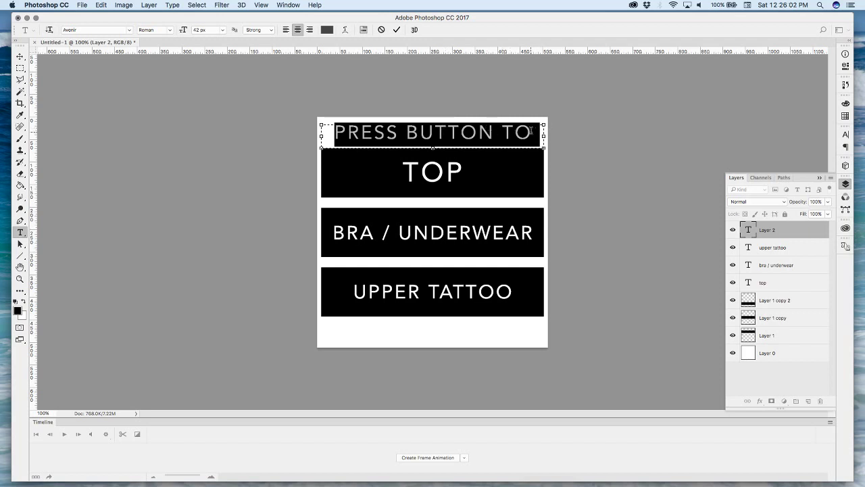
left_click(201, 29)
key("Down")
key("Down")
key("Down")
key("Down")
key("Down")
key("Down")
key("Down")
key("Down")
key("Down")
key("Down")
key("Down")
key("Down")
key("Down")
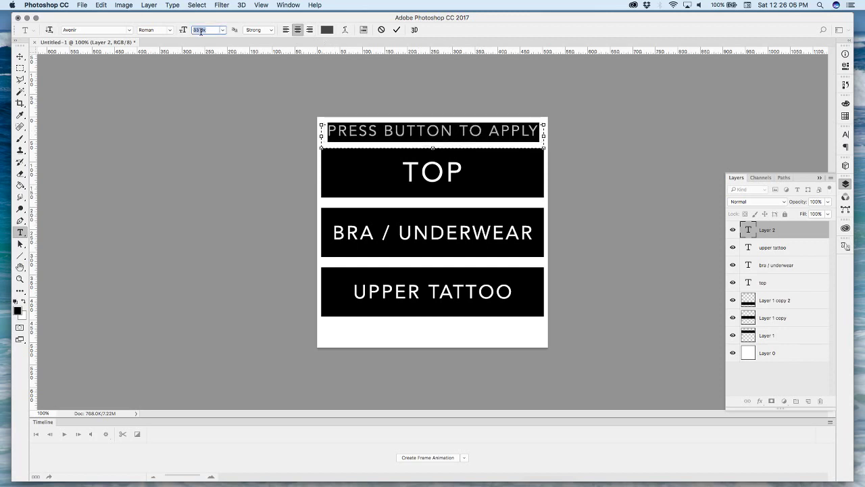
left_click(167, 30)
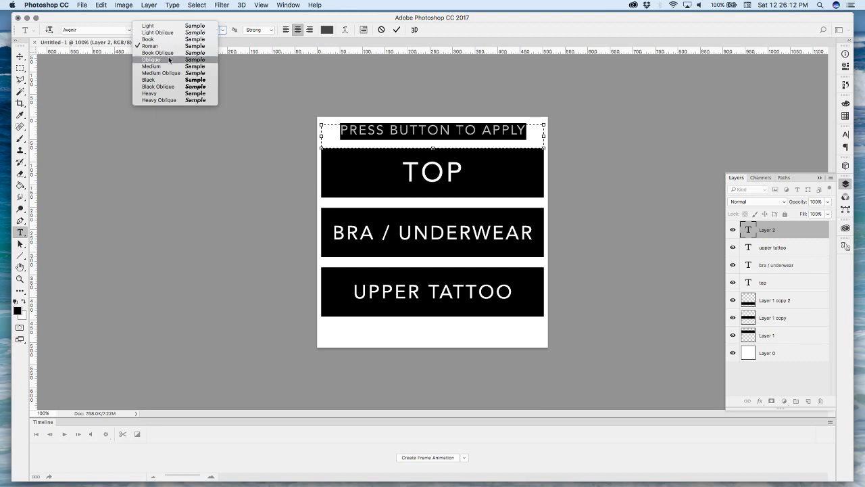
left_click(162, 26)
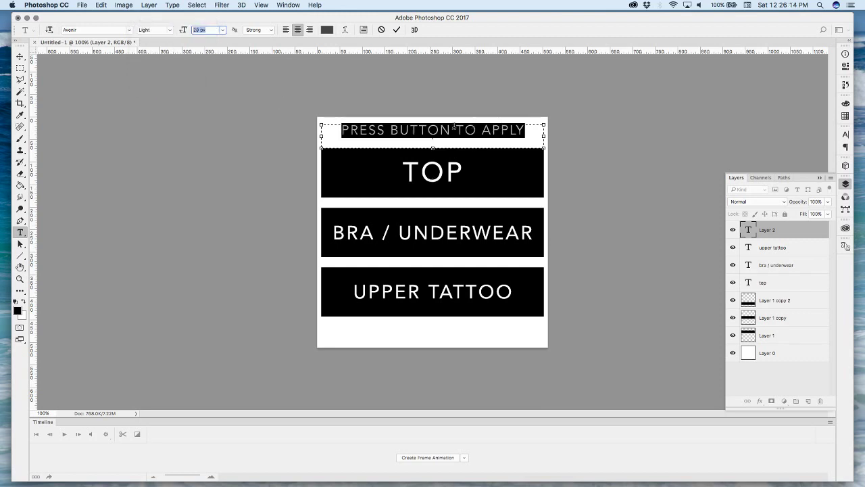
left_click_drag(432, 125, 432, 130)
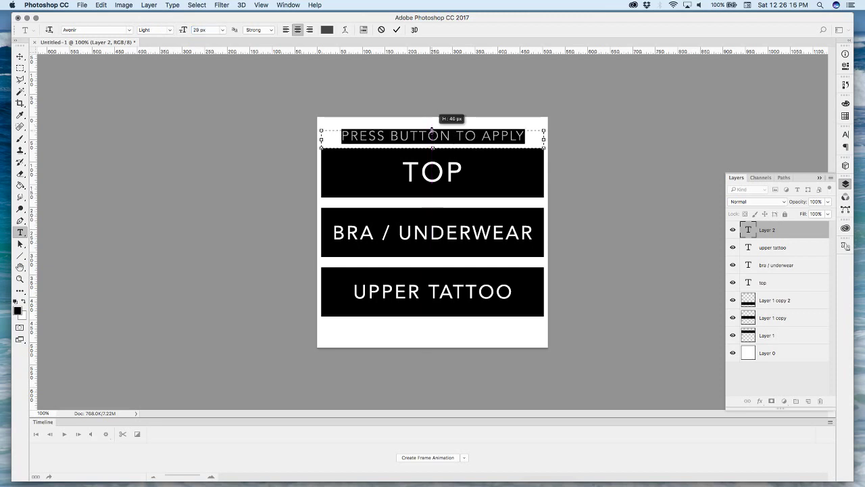
Duplicate the heading into the white strip below the lowest bar and replace the copy's text with OMEGA APPLIER SYSTEM
left_click(20, 57)
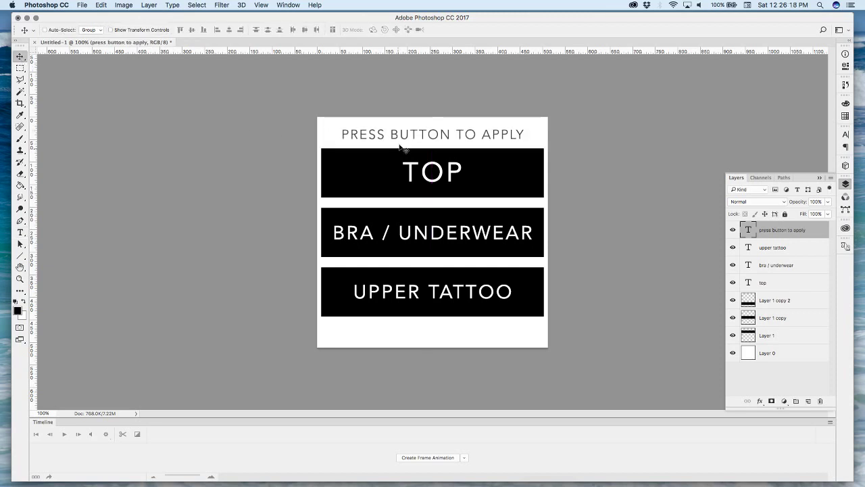
left_click_drag(413, 137, 421, 334, "alt")
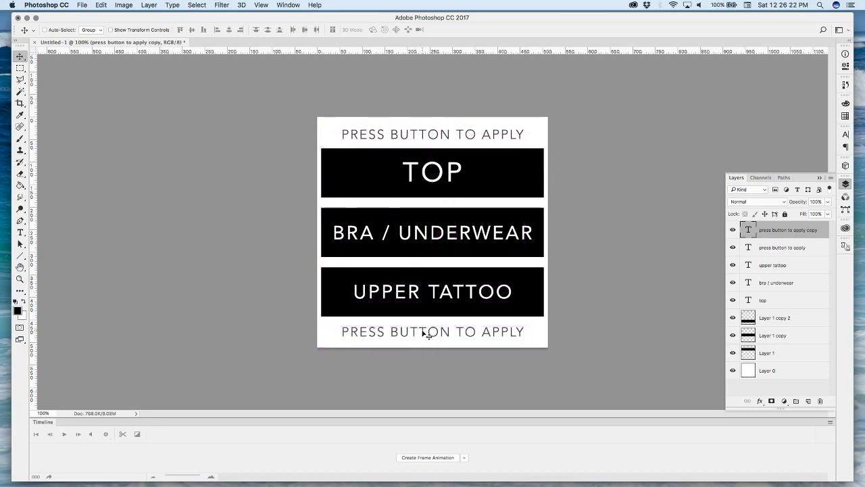
key("t")
left_click(450, 331)
key("super+a")
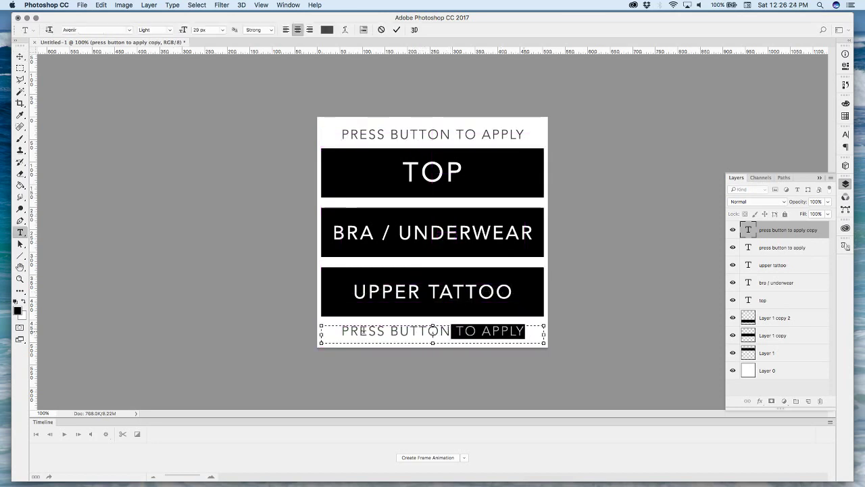
key("BackSpace")
type("OMEGA APPLIER SYSTEM")
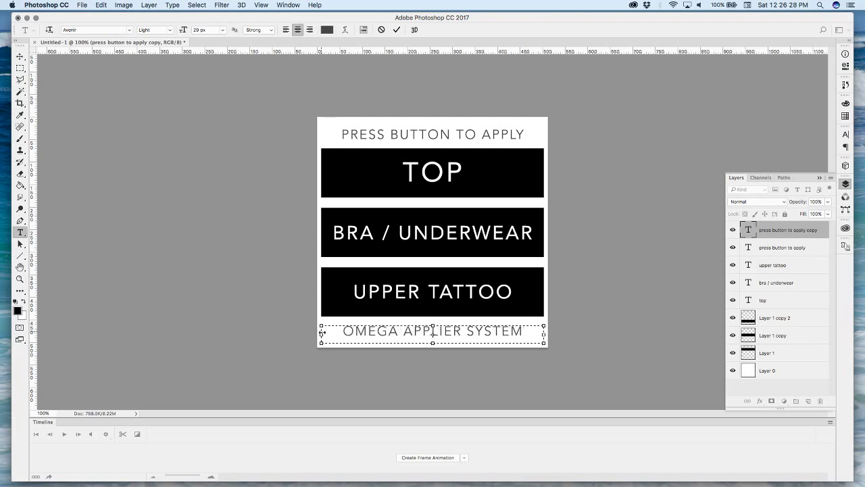
left_click(21, 56)
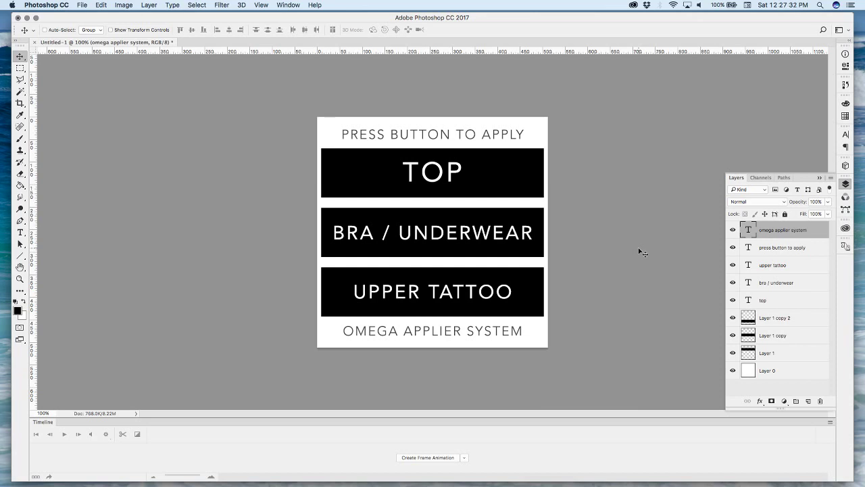
Hide the white background layer and set up a Save for Web export as transparent PNG-24 at 256 x 256 px
left_click(734, 372)
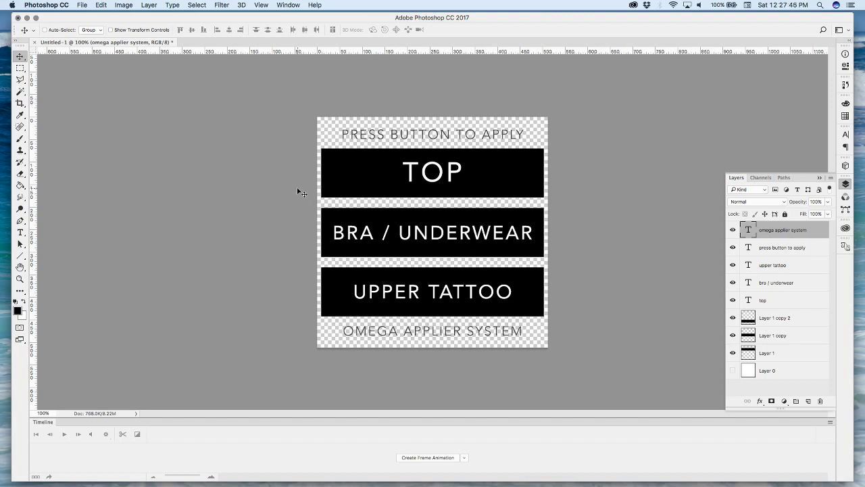
left_click(83, 4)
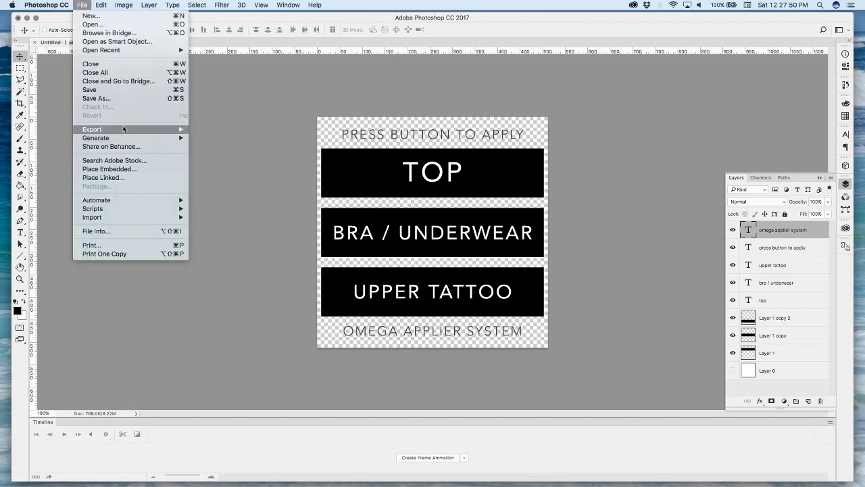
mouse_move(126, 129)
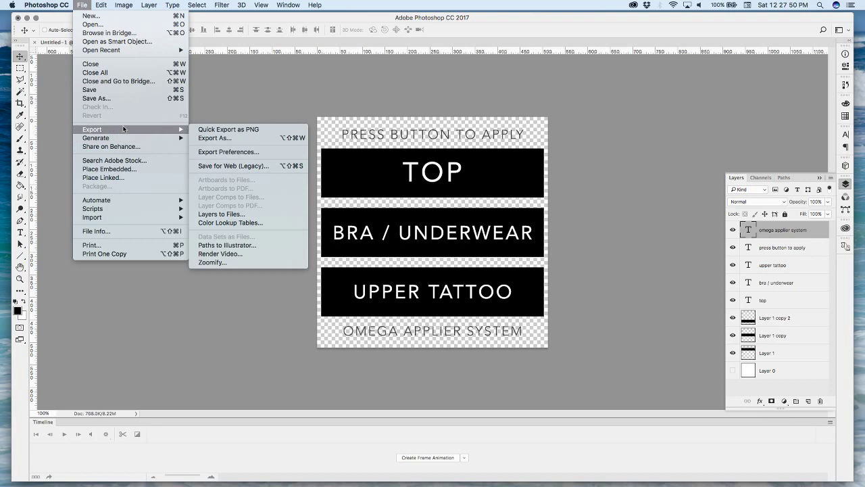
left_click(241, 166)
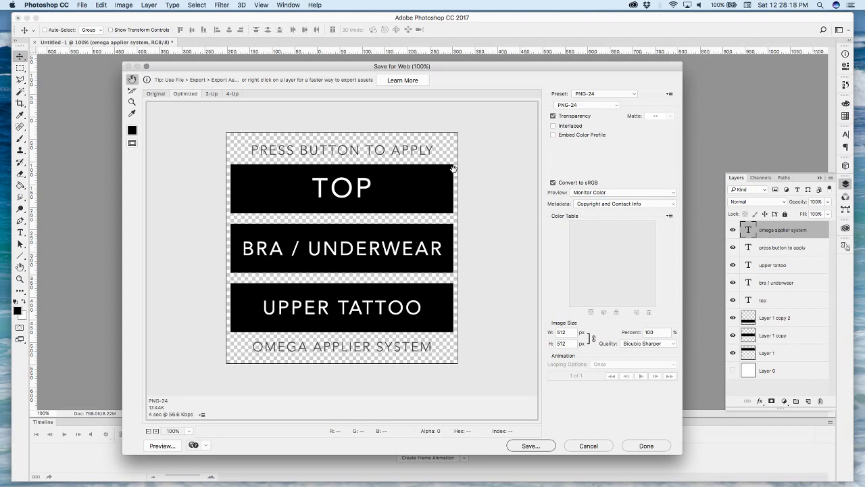
left_click(618, 94)
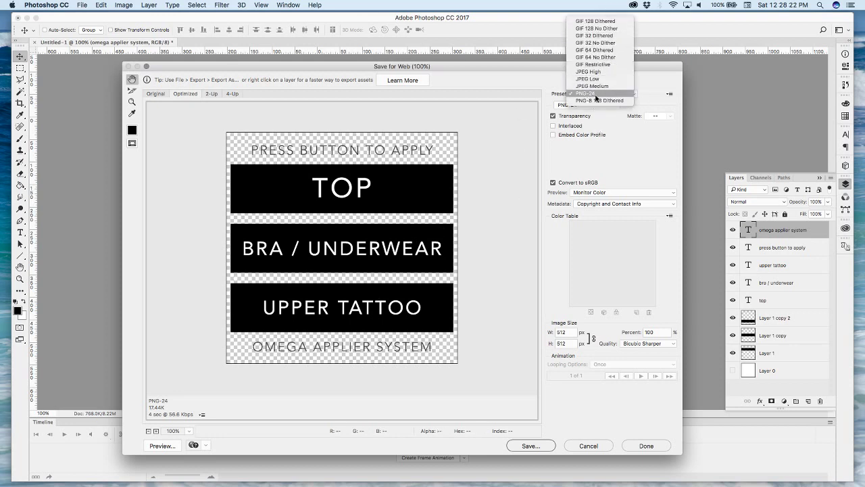
left_click(608, 90)
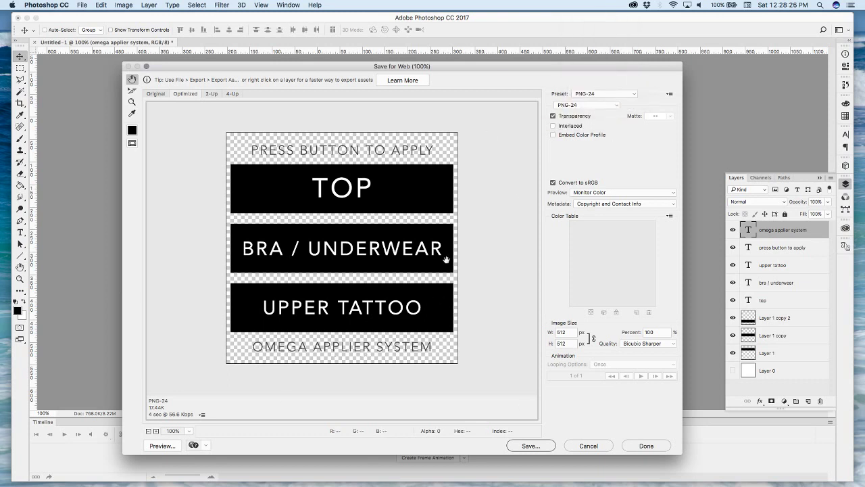
double_click(563, 332)
type("256")
key("Tab")
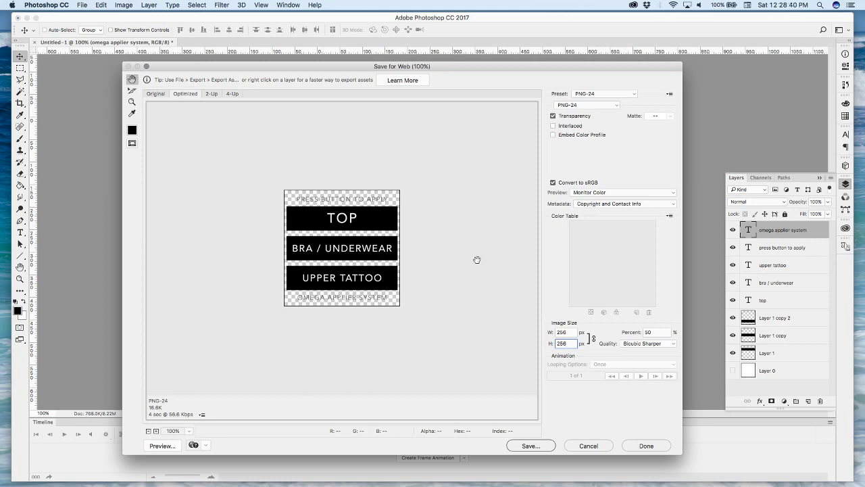
Save the exported image as reskinned-applier-HUD-Omega.png in the Omega applier reskinning tutorial's ! To upload folder
left_click(532, 445)
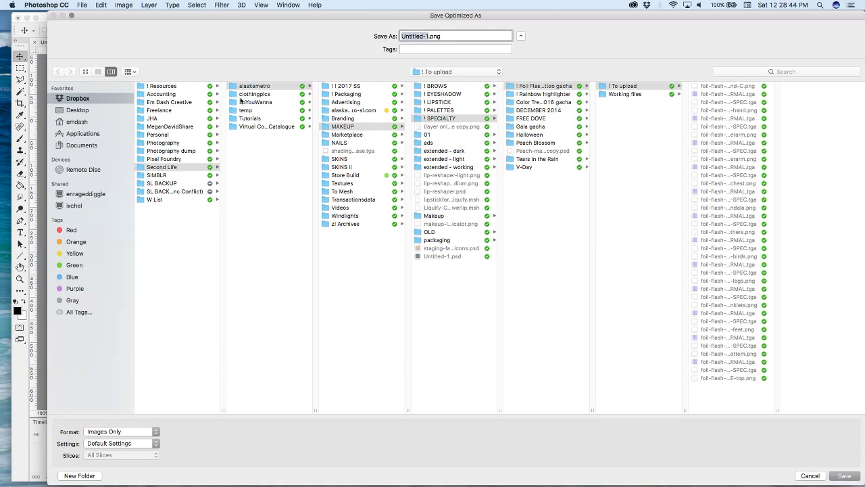
left_click(256, 119)
left_click(377, 94)
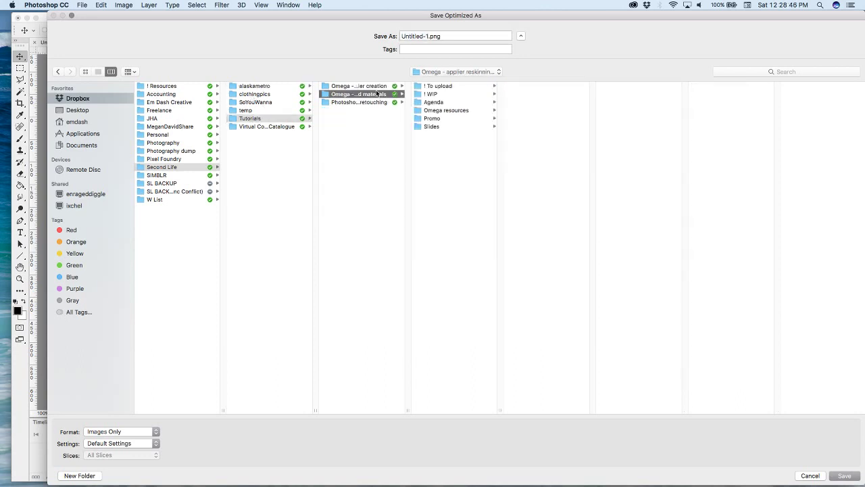
left_click(445, 88)
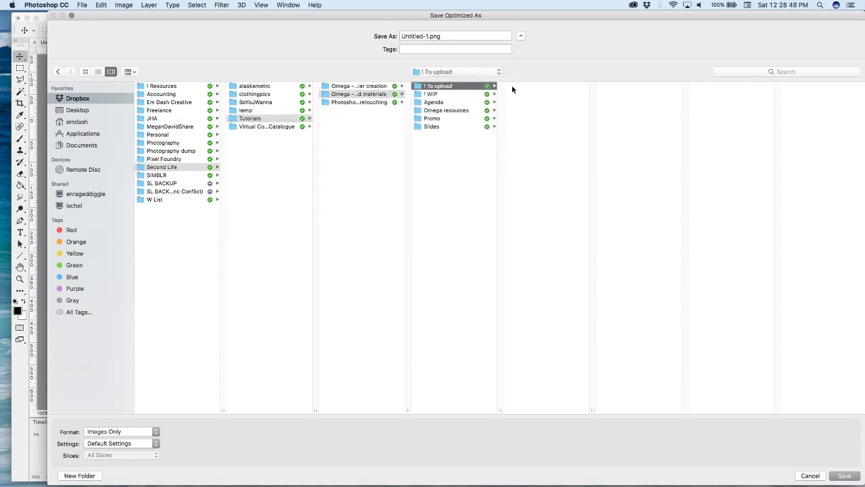
left_click_drag(431, 36, 359, 36)
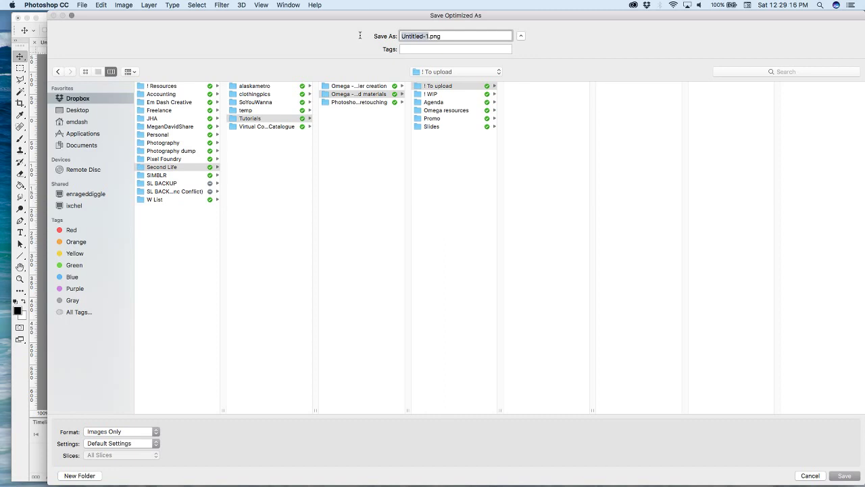
type("reskinned-applier-H")
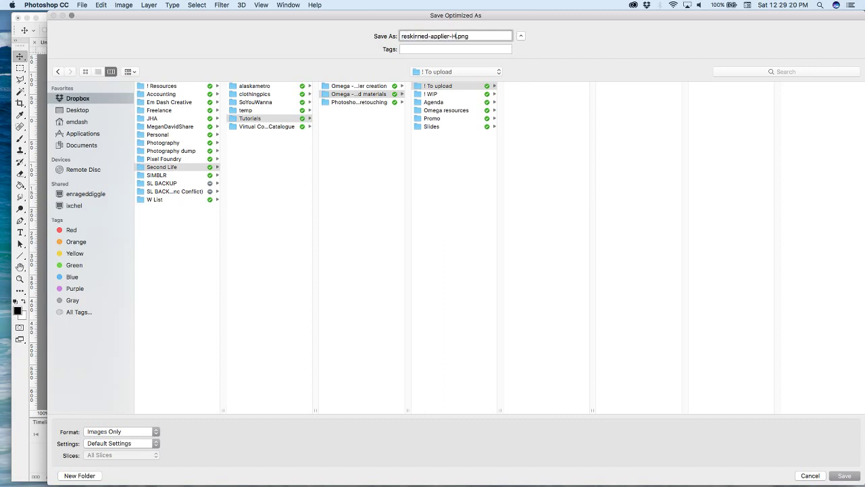
type("UD-Omega")
left_click(844, 475)
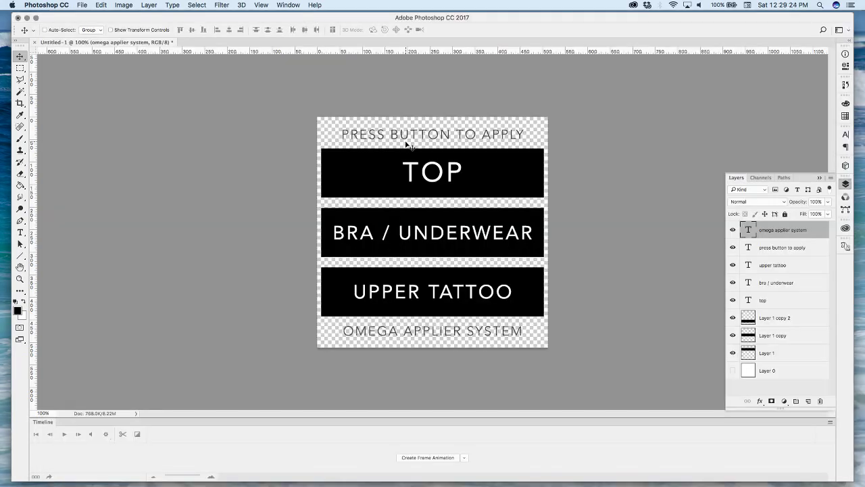
Switch to the Firestorm viewer, move the Inventory window away from the avatar and collapse its LIVESTREAM folder
mouse_move(270, 482)
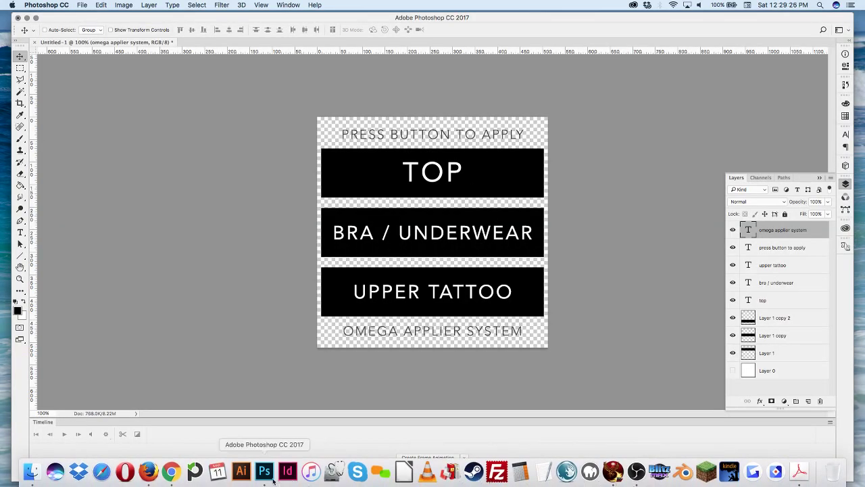
left_click(616, 476)
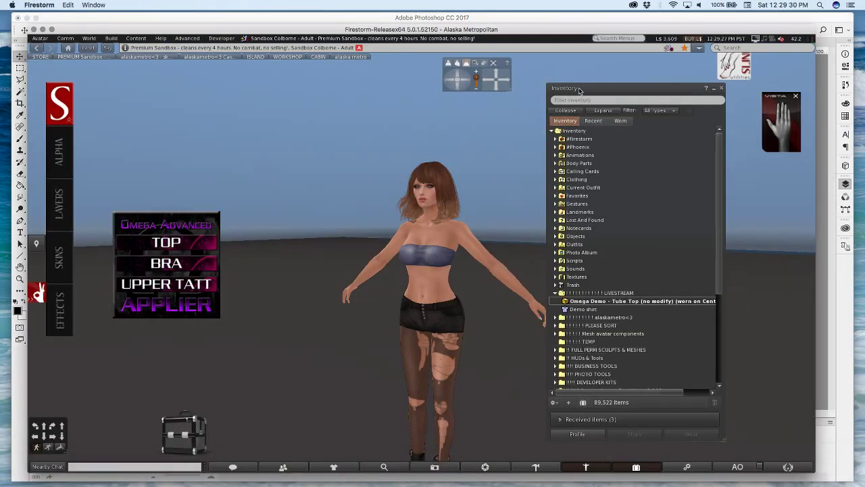
left_click_drag(579, 89, 639, 93)
left_click(670, 299)
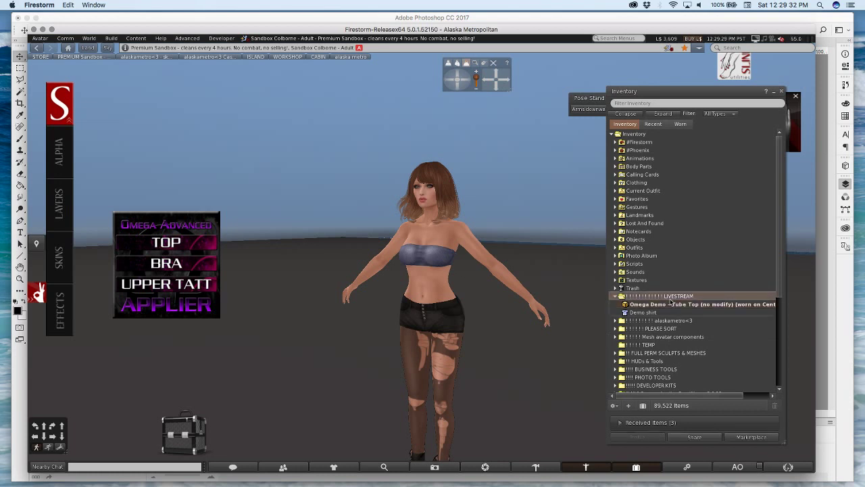
double_click(669, 299)
double_click(663, 304)
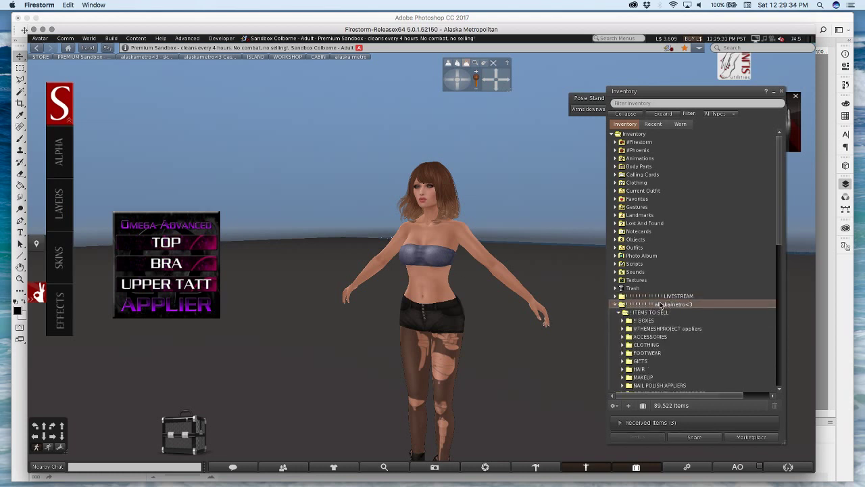
double_click(661, 305)
double_click(661, 297)
left_click(659, 305)
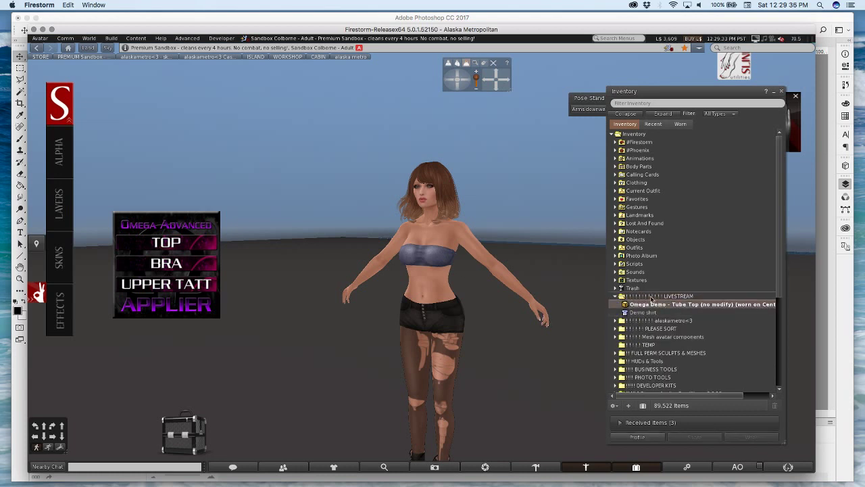
key("Delete")
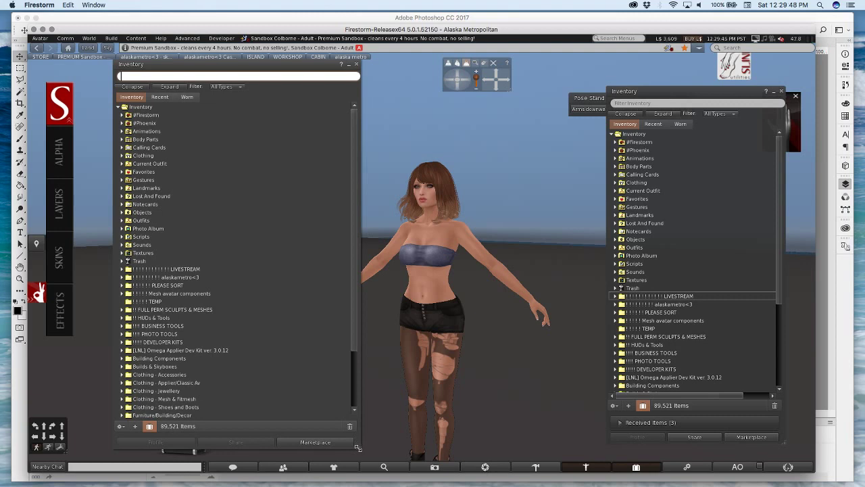
Narrow the second Inventory window, move it farther from the avatar and expand its Textures folder
left_click_drag(359, 444, 281, 436)
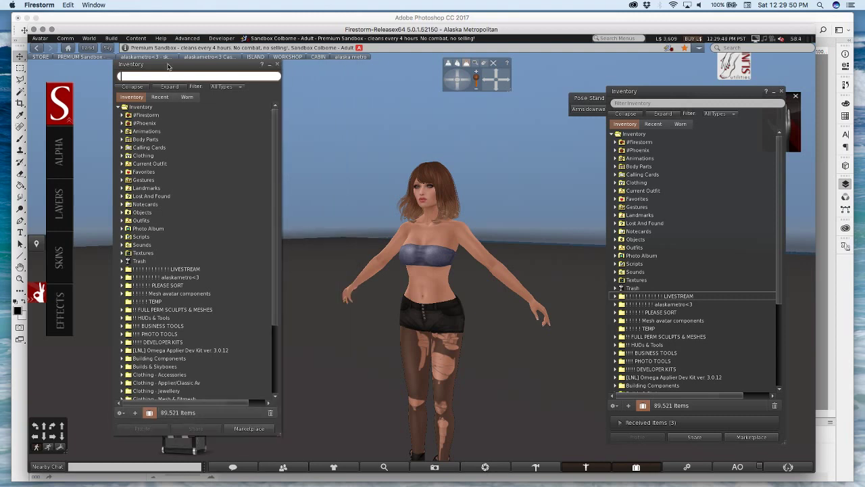
left_click_drag(166, 63, 105, 62)
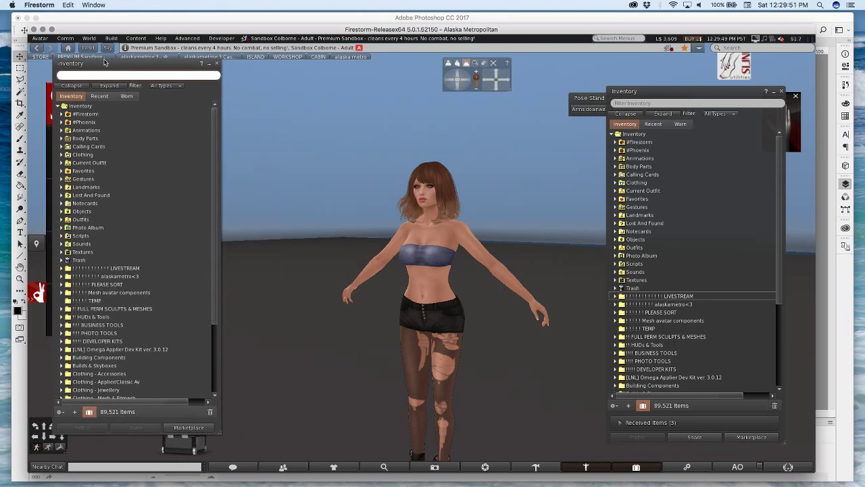
double_click(95, 251)
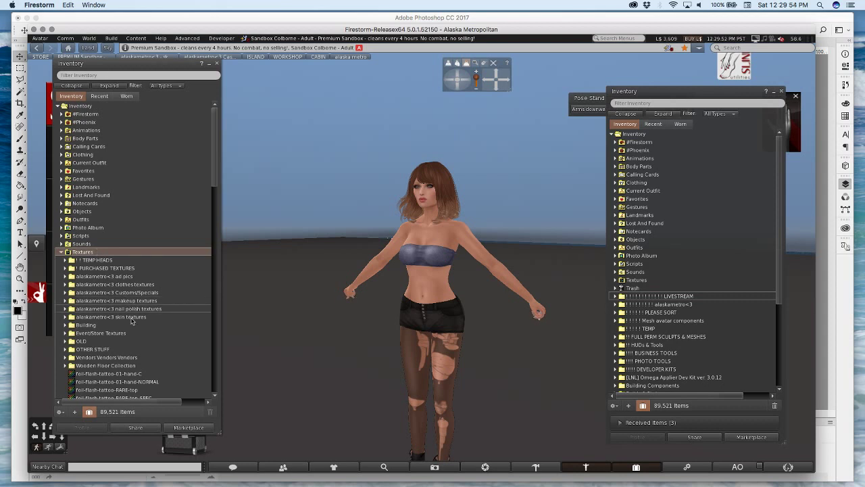
Upload reskinned-applier-HUD-Omega.png from the ! To upload folder as a new image in the inventory's Textures folder
scroll(126, 286, "down", 5)
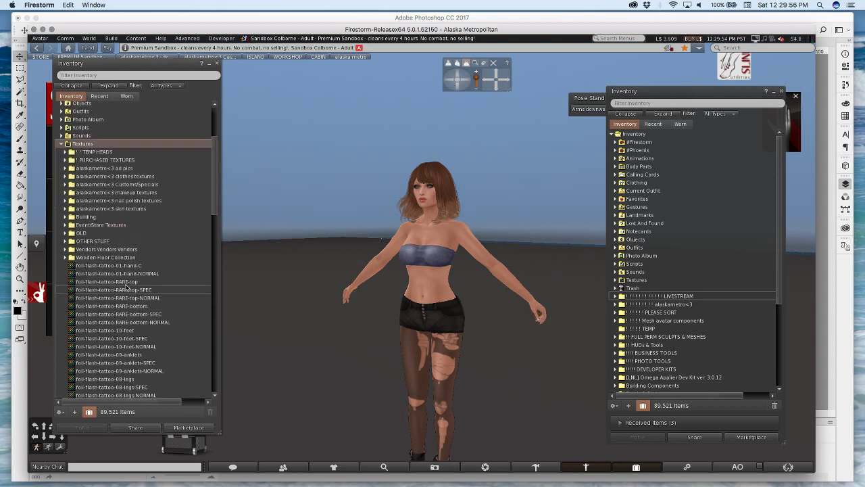
left_click(650, 91)
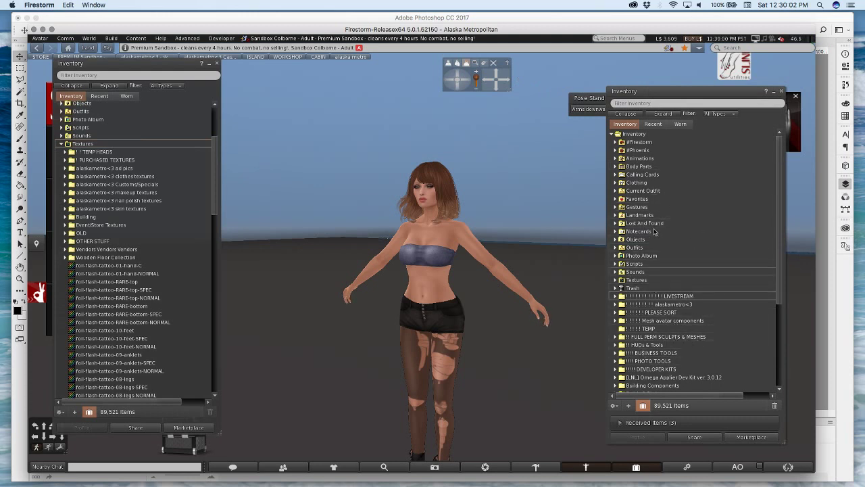
left_click(94, 66)
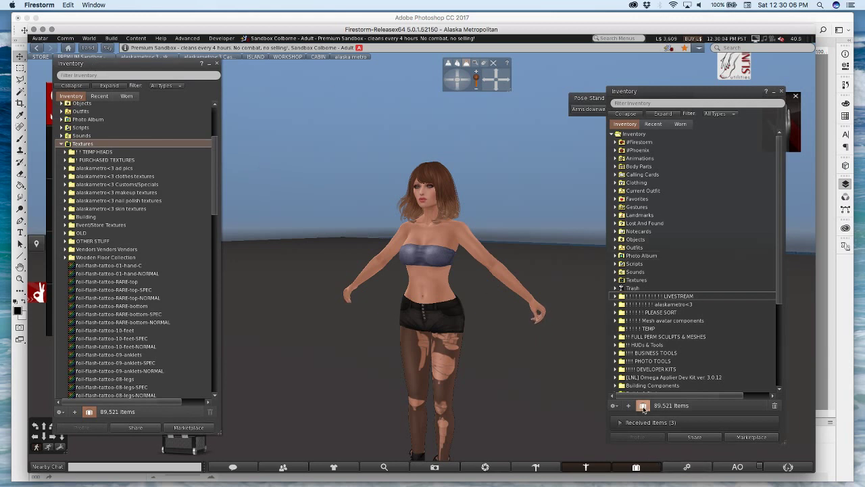
left_click(76, 413)
mouse_move(87, 405)
left_click(157, 405)
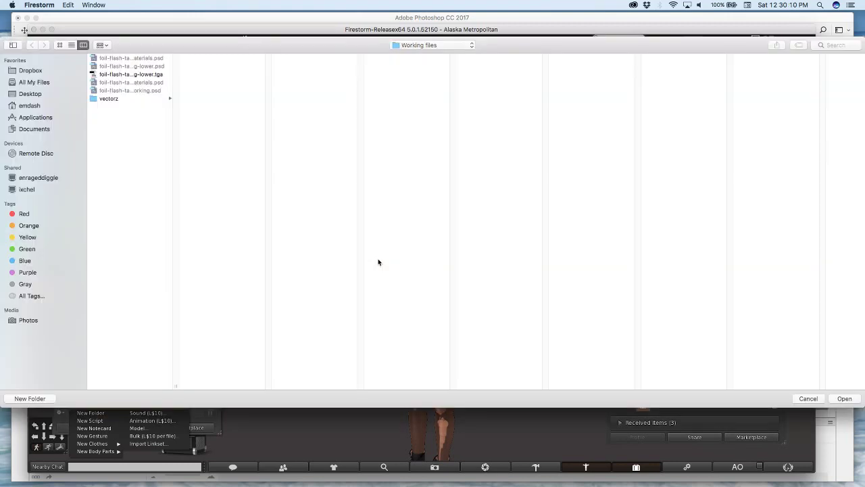
left_click(456, 46)
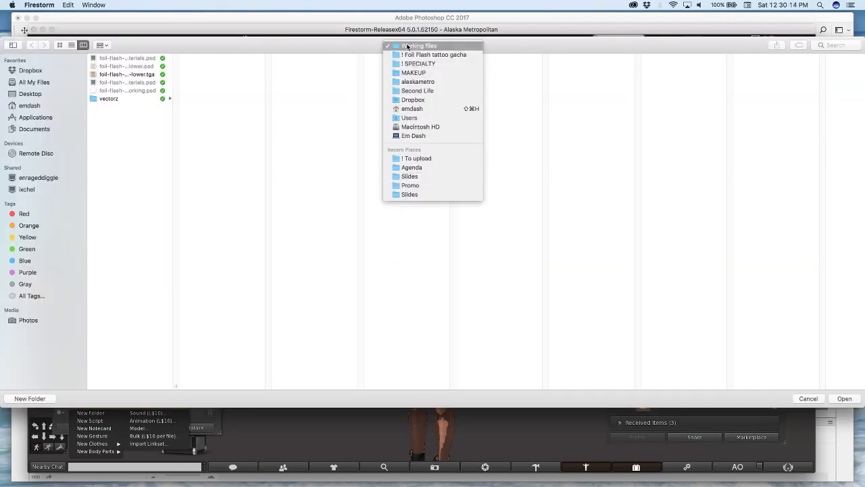
left_click(426, 159)
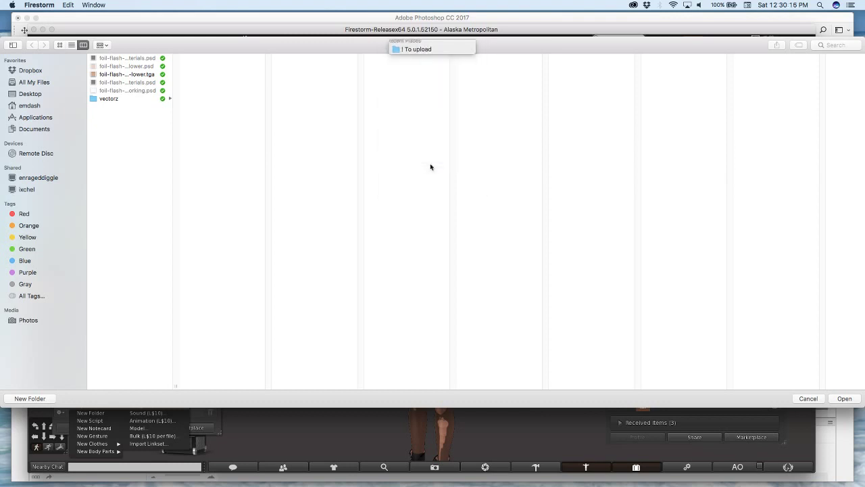
left_click(477, 60)
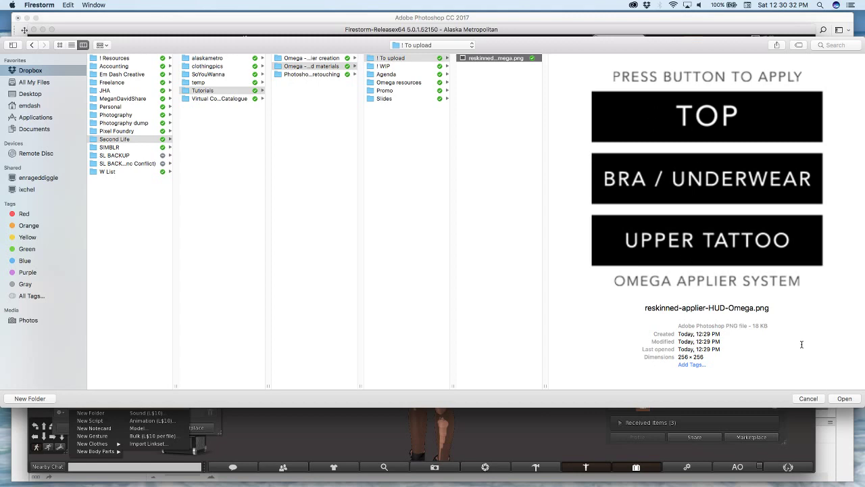
left_click(844, 398)
left_click(405, 350)
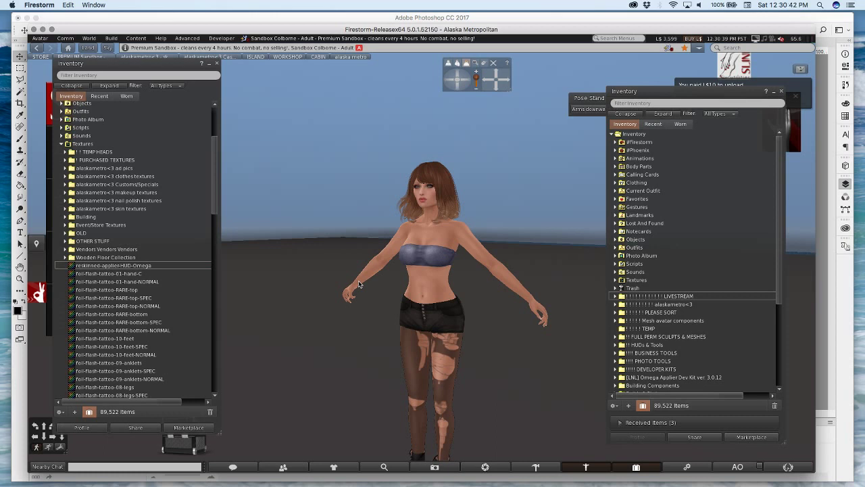
Create a default box on the ground near the avatar and move the build window clear of it
key("Up")
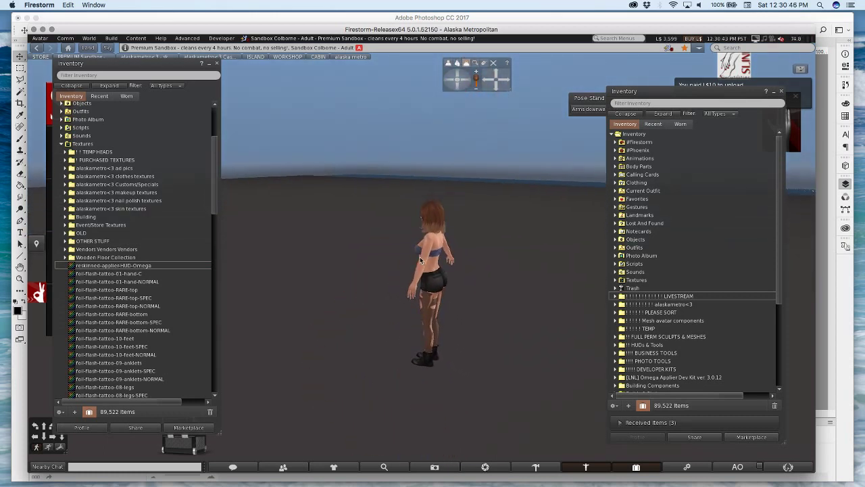
key("ctrl+b")
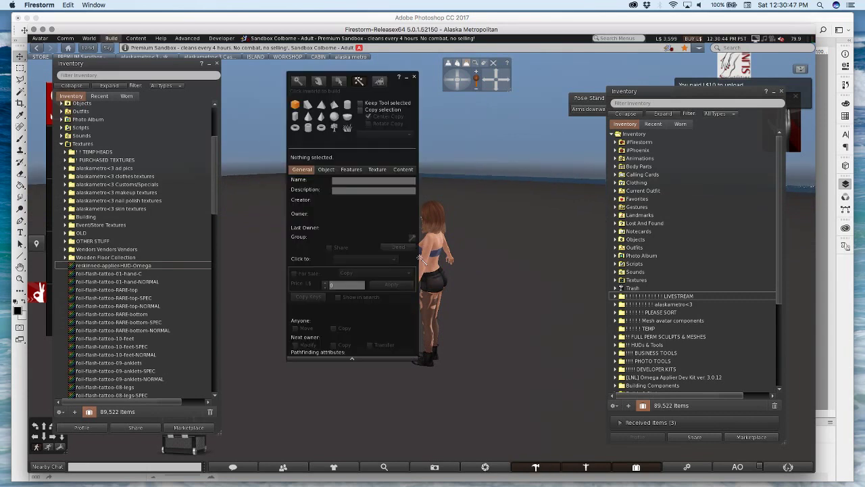
left_click(528, 279)
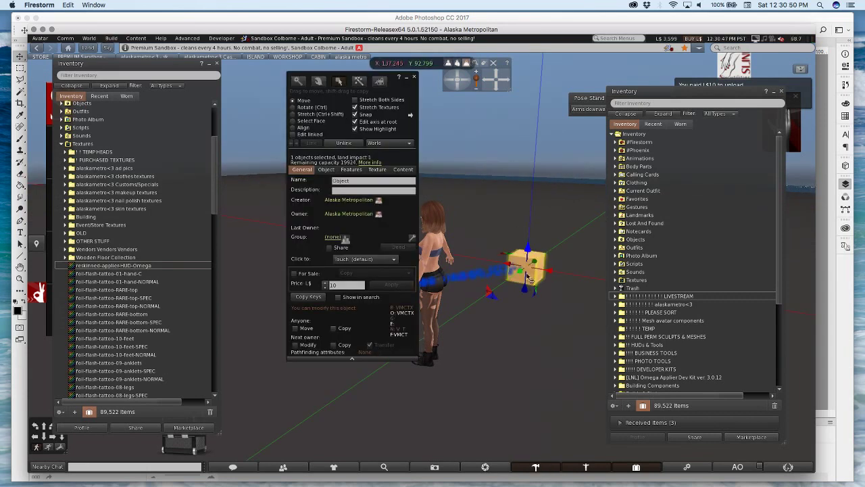
left_click_drag(530, 278, 423, 257, "alt")
left_click_drag(411, 88, 655, 98)
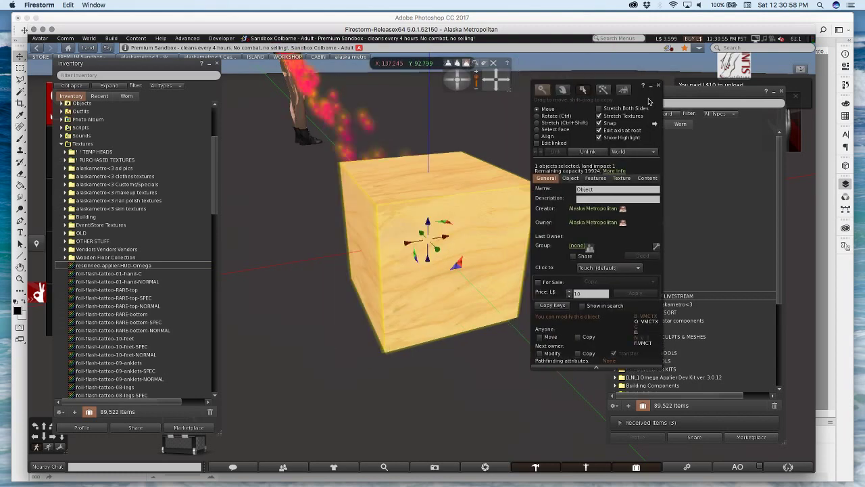
Apply the Blank texture to the whole box and stretch it to about 0.146 m thick along X
left_click(622, 177)
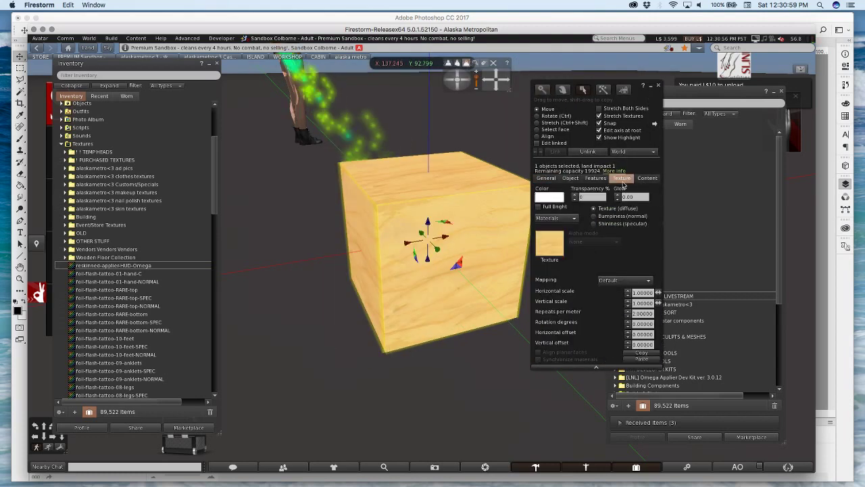
left_click(541, 240)
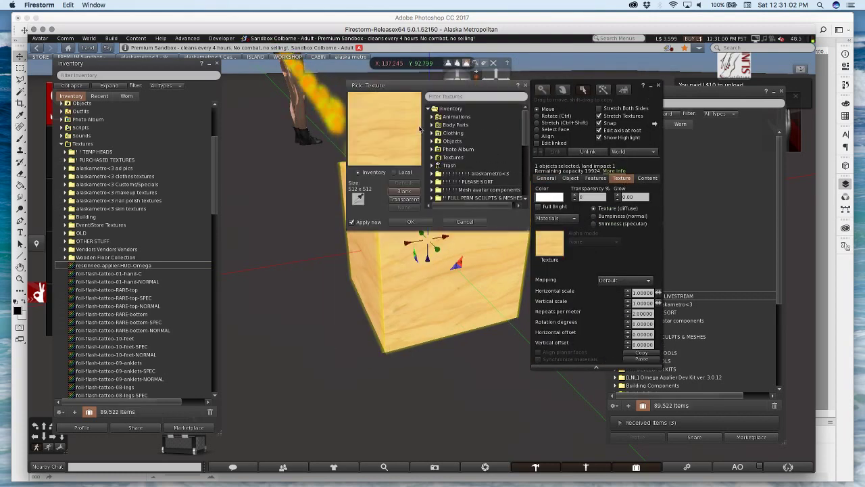
left_click(405, 191)
left_click(410, 221)
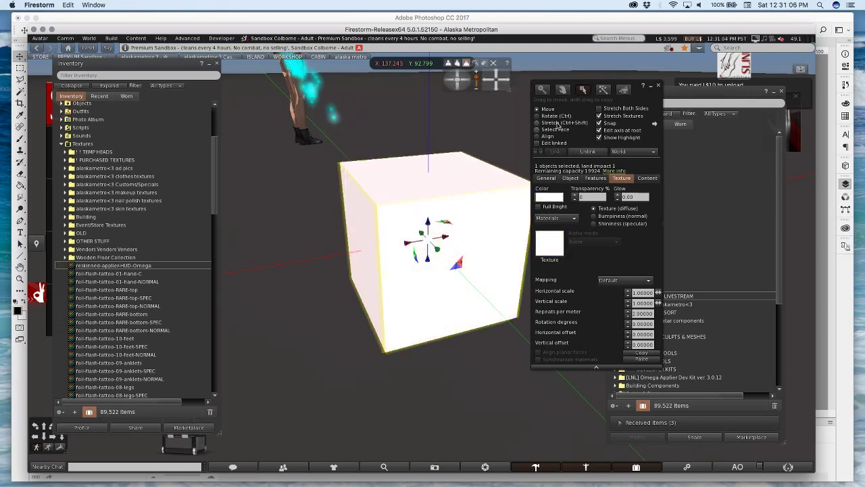
left_click(553, 123)
left_click_drag(361, 251, 235, 233)
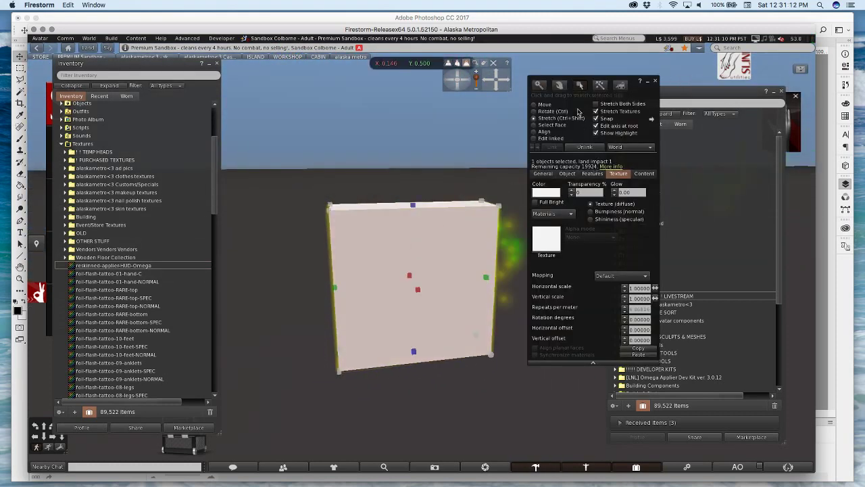
Select one large face of the box and apply the HUDs back texture from the OTHER STUFF folder
left_click(534, 126)
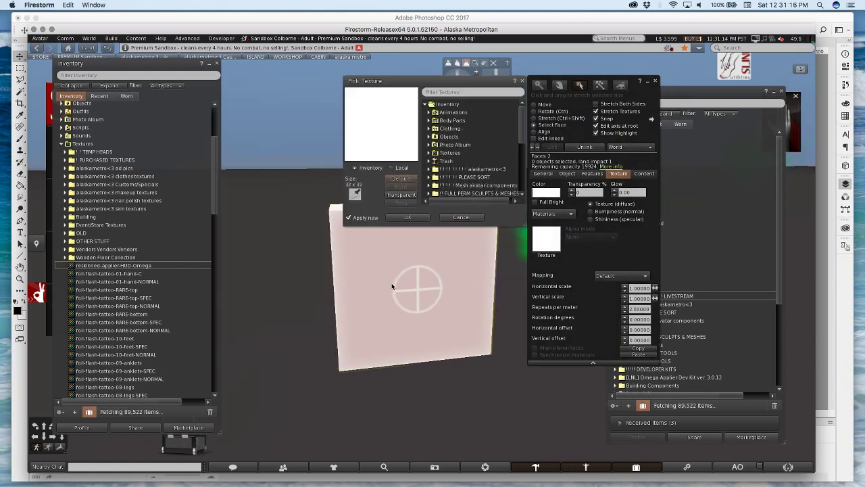
left_click(444, 91)
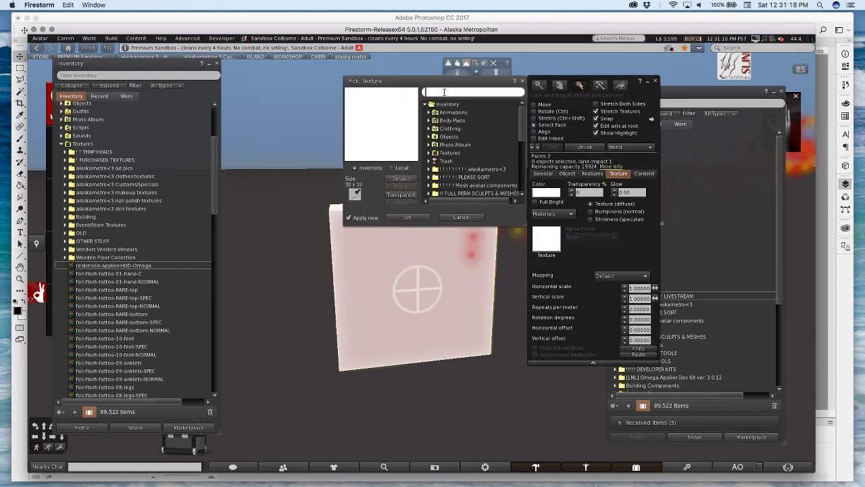
type("hu")
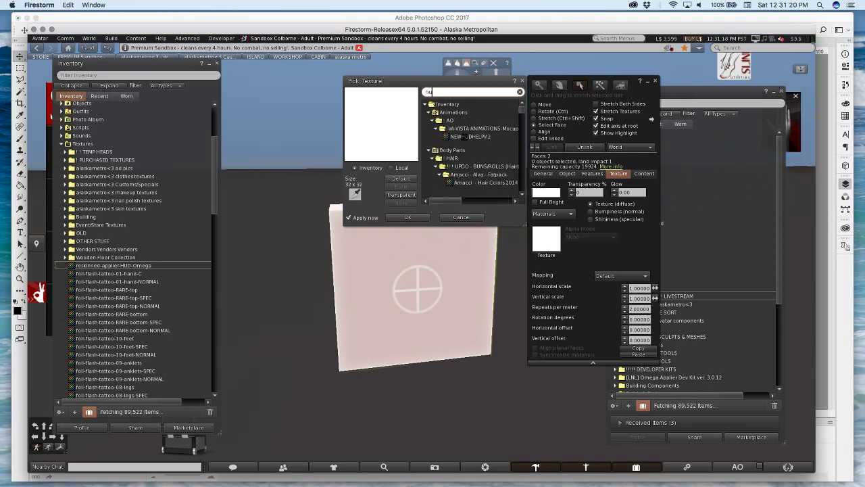
type("ds")
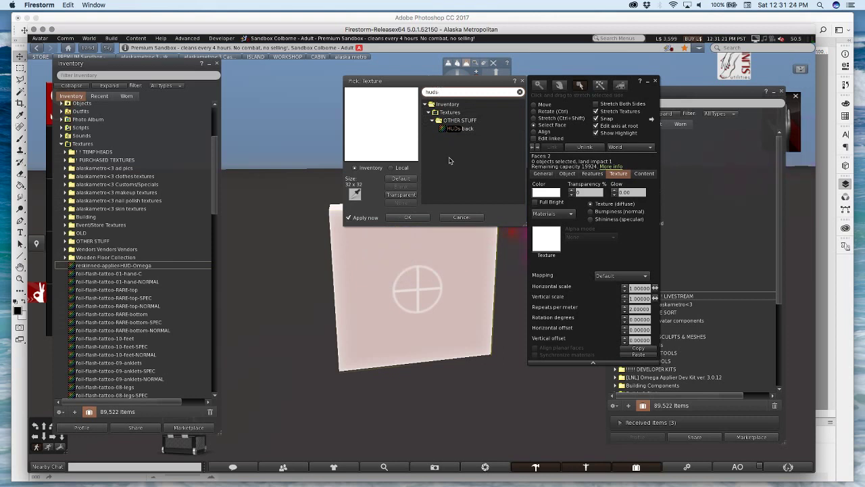
left_click(452, 129)
left_click(420, 218)
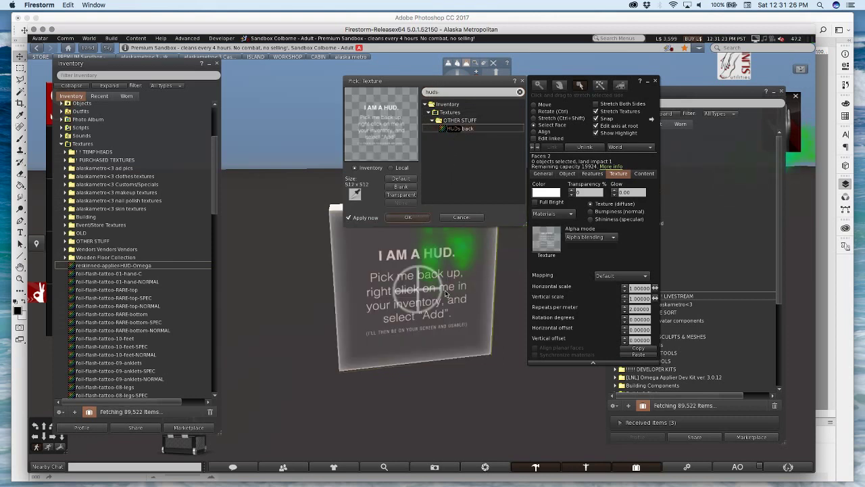
key("Escape")
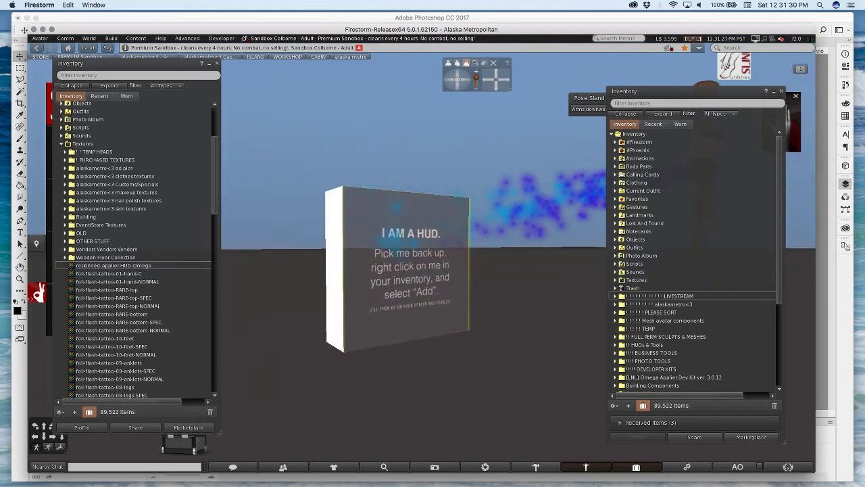
Select the opposite large face of the box and apply the uploaded reskinned-applier-HUD-Omega texture to it
left_click_drag(405, 267, 372, 267, "alt")
left_click(339, 216)
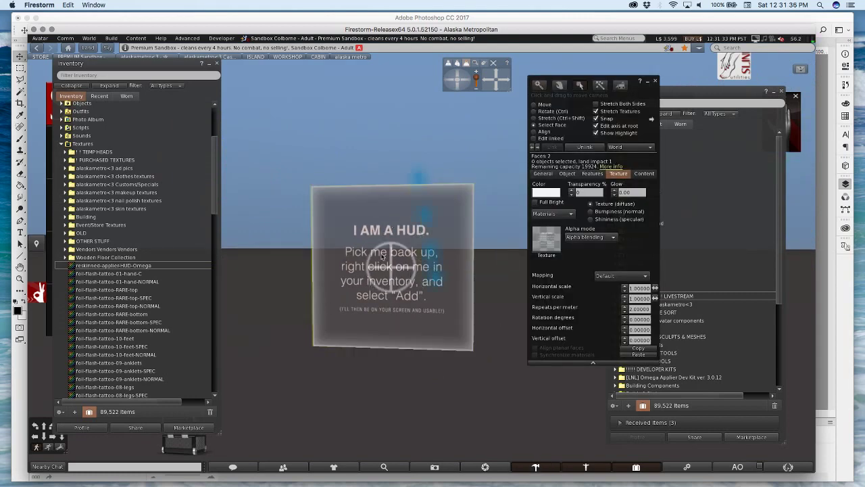
key("Escape")
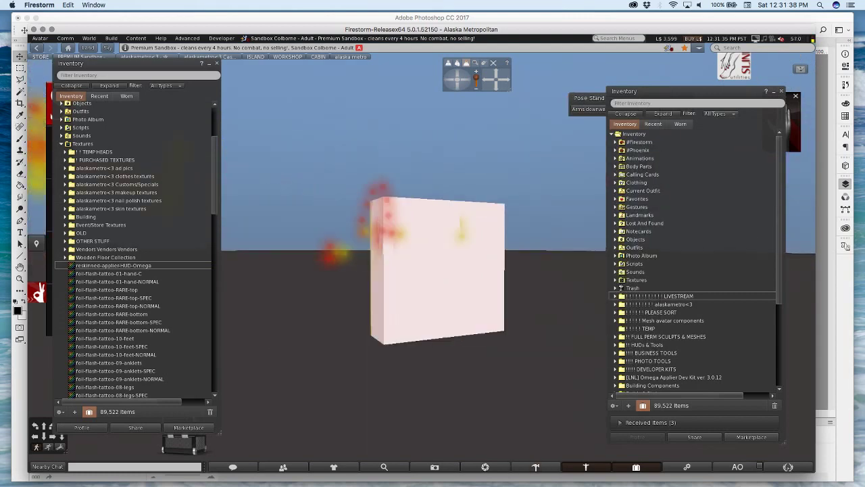
left_click(422, 261)
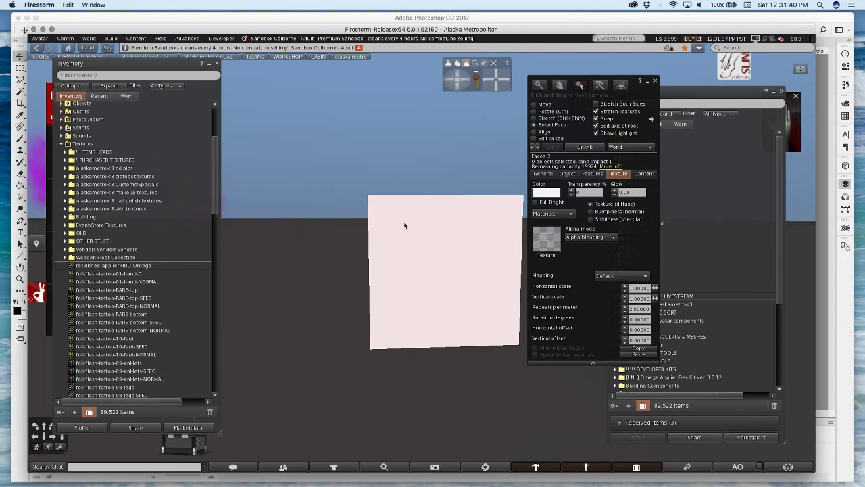
left_click(428, 258)
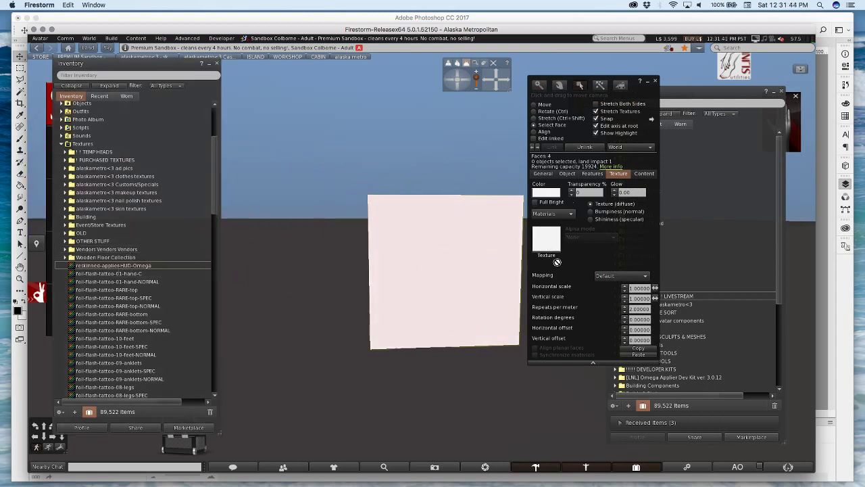
left_click_drag(539, 243, 539, 244)
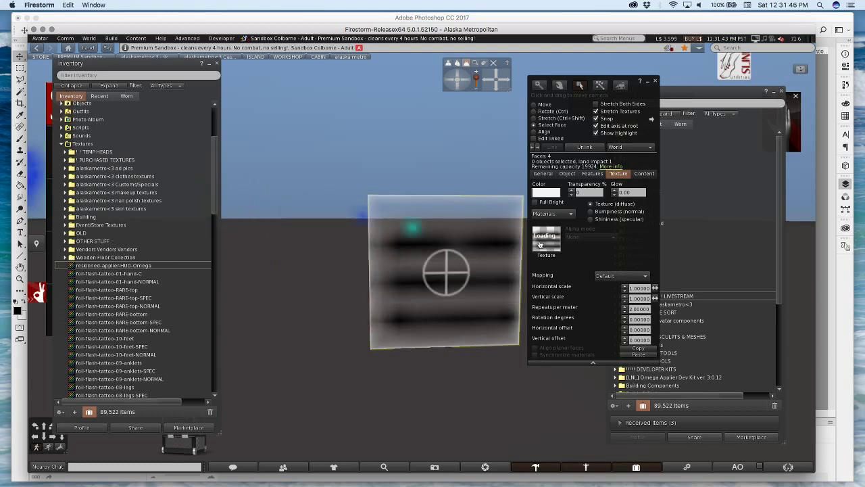
key("super+w")
mouse_move(409, 247)
left_mouse_down("alt")
mouse_move(415, 196)
mouse_move(421, 257)
left_mouse_up("alt")
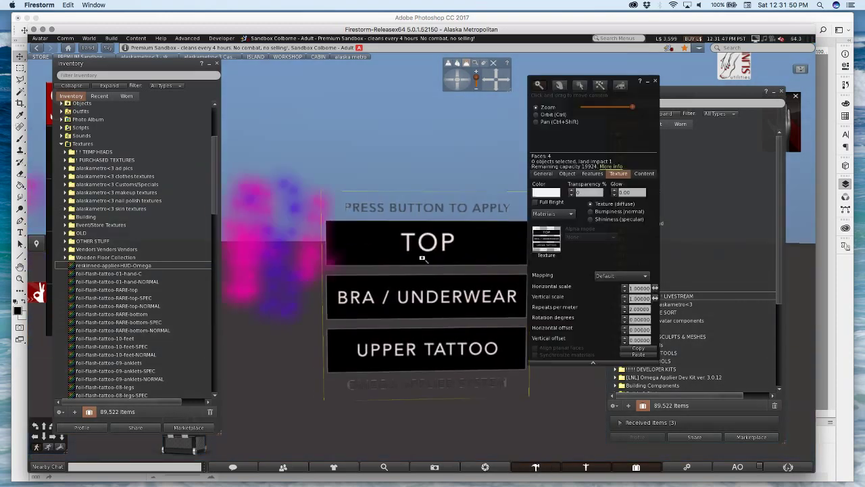
key("super+w")
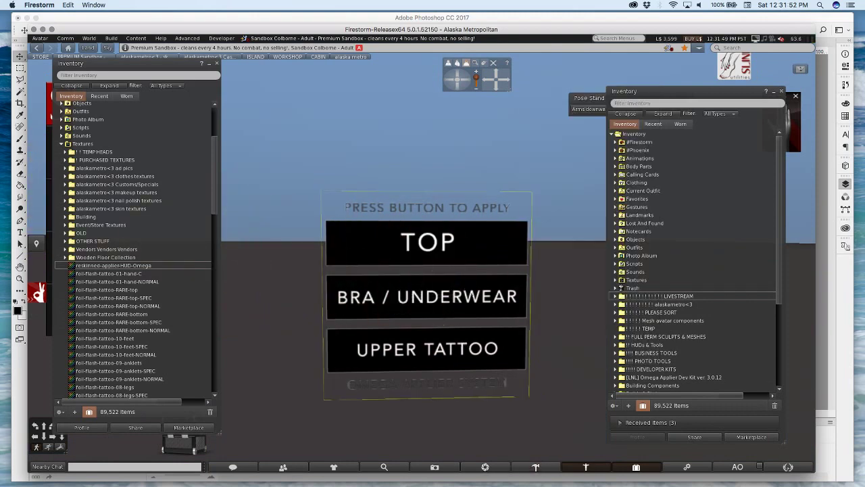
Turn on Full Bright for the box, move the build window off the second Inventory and select the entire box
left_click_drag(415, 264, 429, 322, "alt")
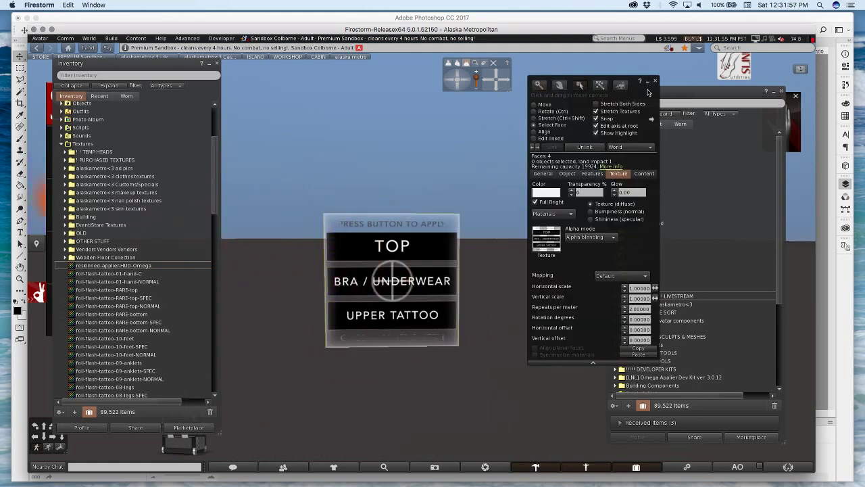
left_click_drag(648, 91, 590, 86)
left_click(479, 100)
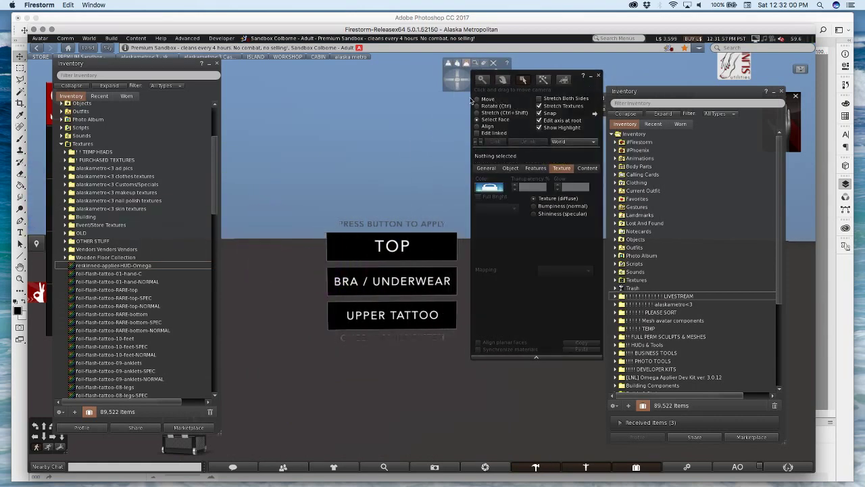
left_click(418, 236)
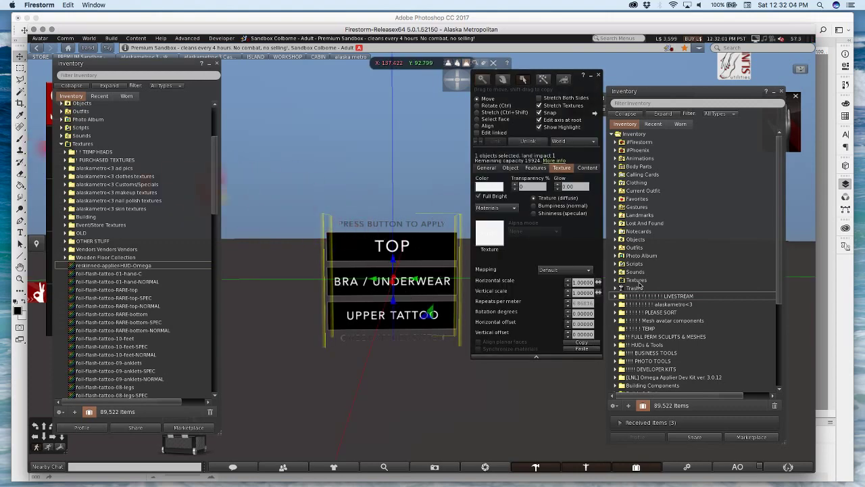
Rename the textured HUD box as "Omega applier - tube top denim" and close the build window
scroll(688, 262, "down", 2)
scroll(676, 284, "down", 3)
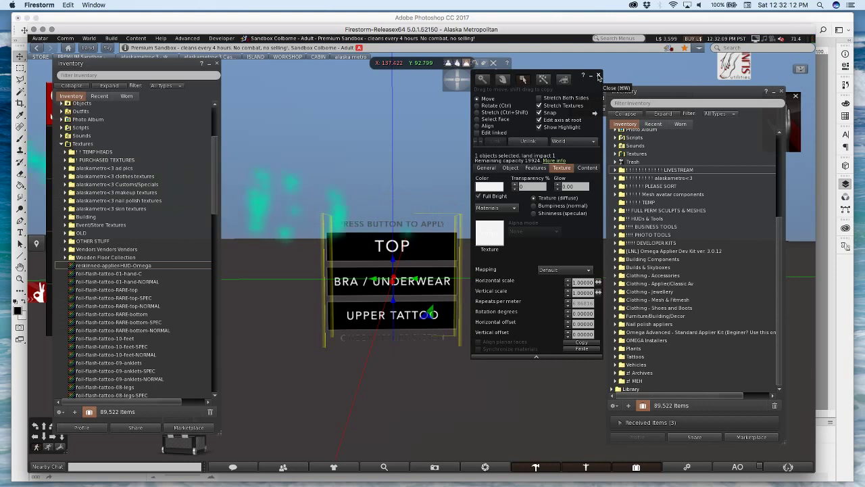
left_click(599, 76)
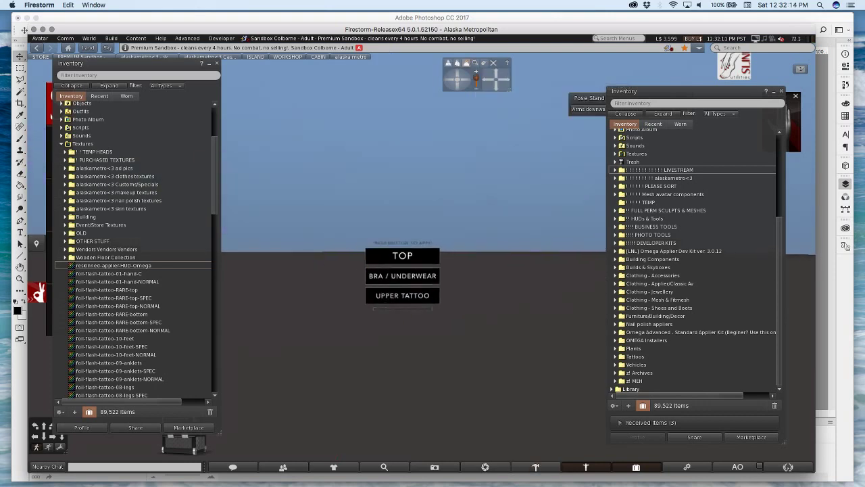
left_click_drag(418, 263, 419, 233, "alt")
right_click(418, 263)
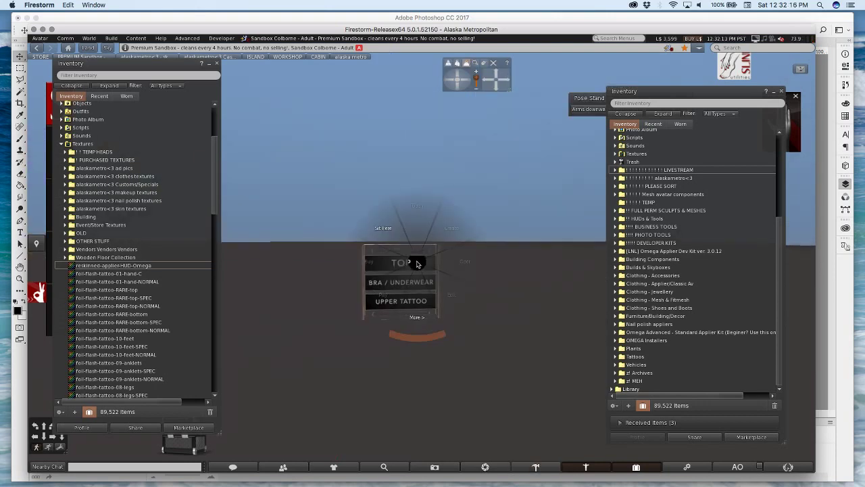
left_click(420, 290)
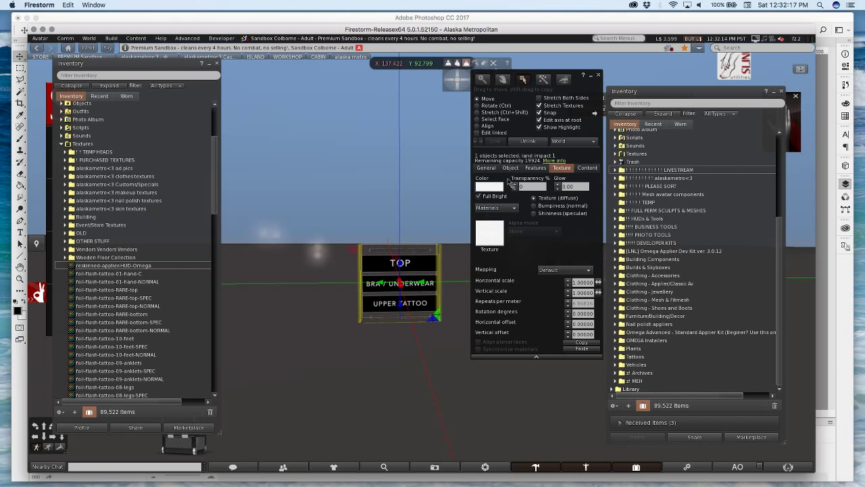
left_click(487, 168)
left_click(531, 179)
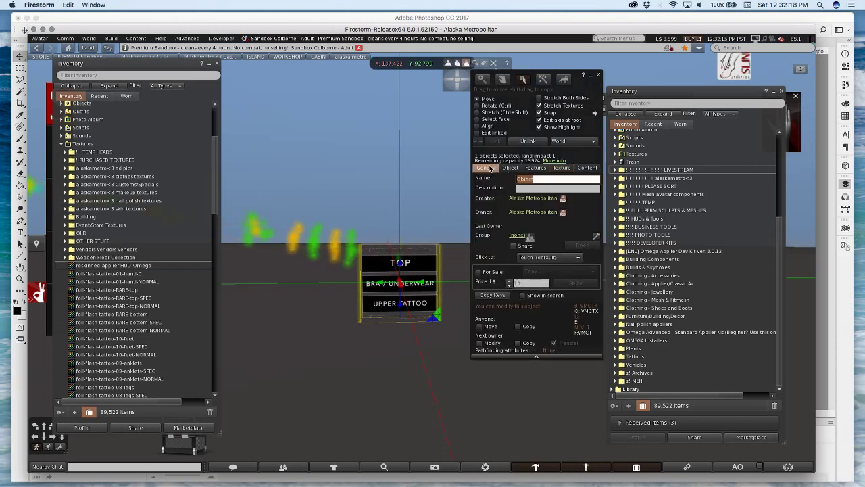
type("Omega applie")
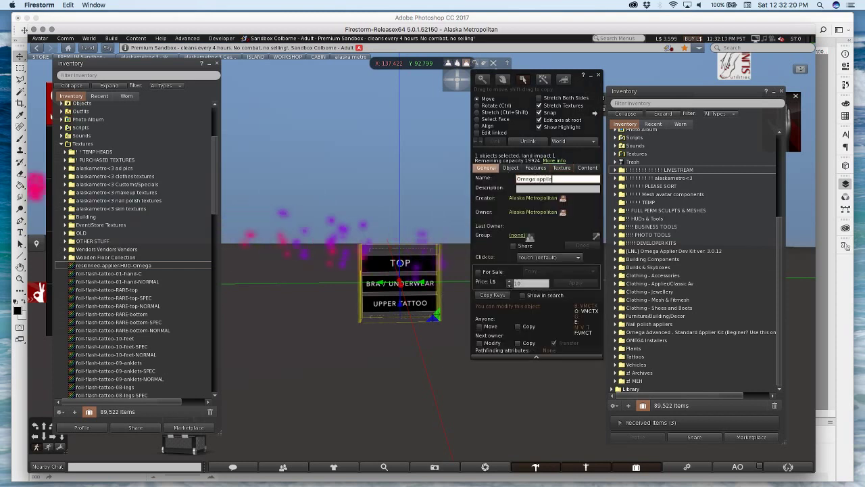
type("r - tute top denim")
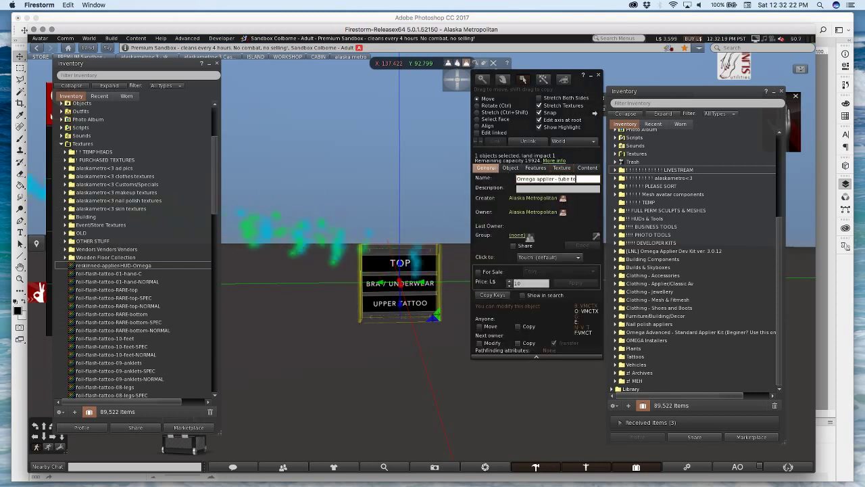
key("Return")
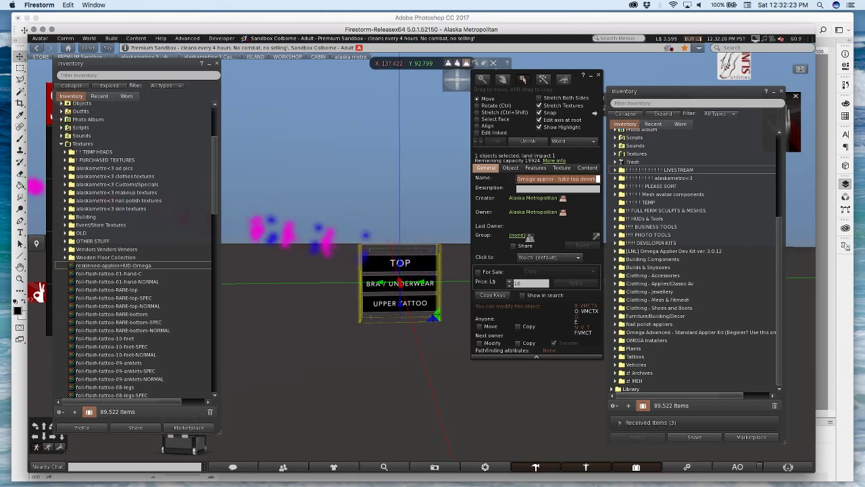
left_click(599, 76)
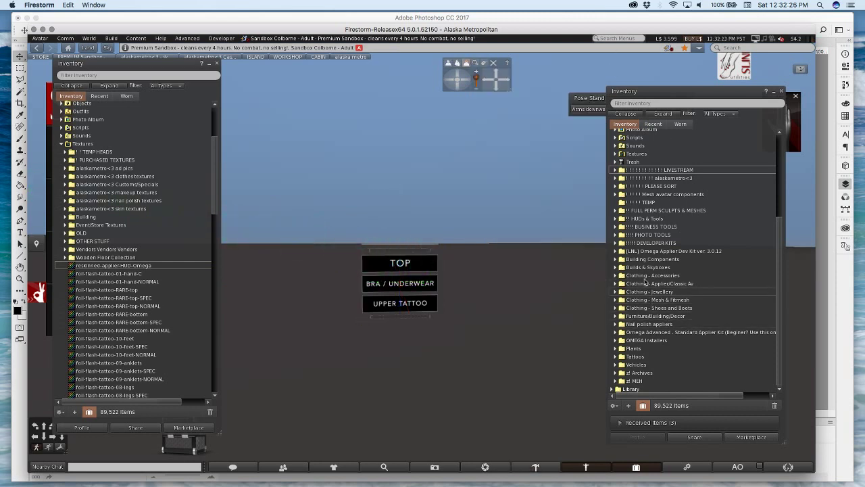
Rez Omega Advanced Applier - Upper v1.61 beside the HUD box from DEVELOPER KITS, Omega - all, Omega Advanced - Standard Applier Kit
double_click(649, 242)
scroll(666, 270, "down", 2)
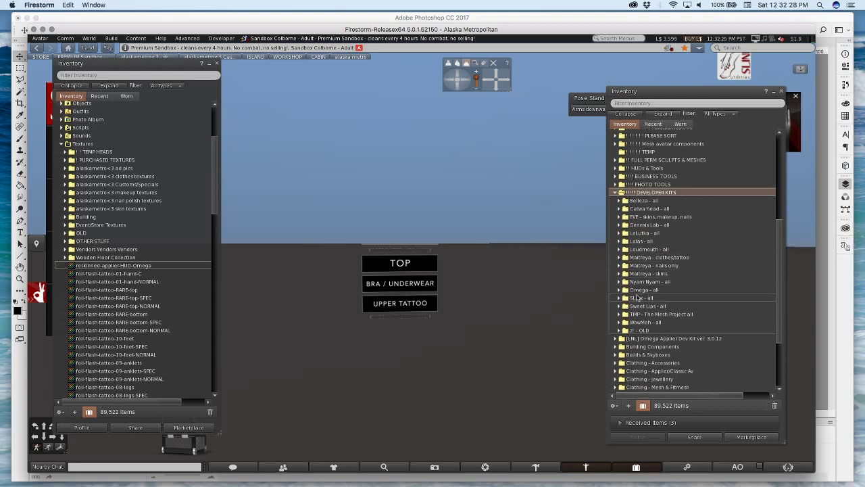
double_click(642, 291)
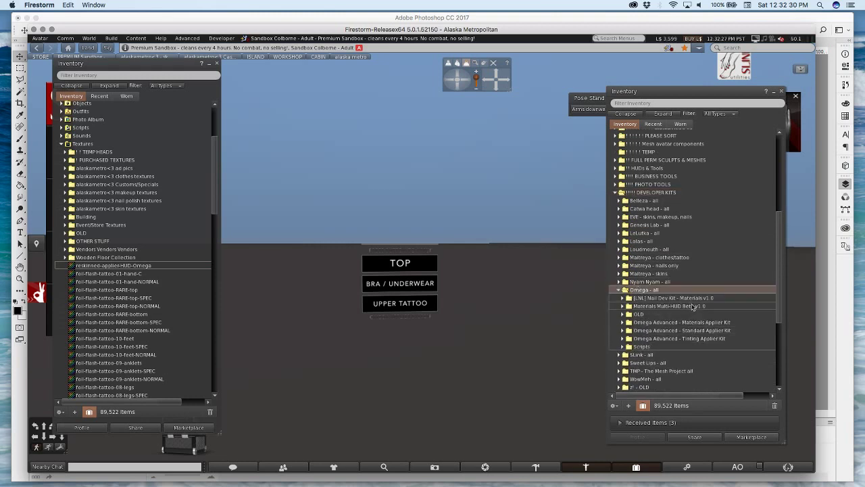
double_click(696, 331)
scroll(702, 328, "down", 3)
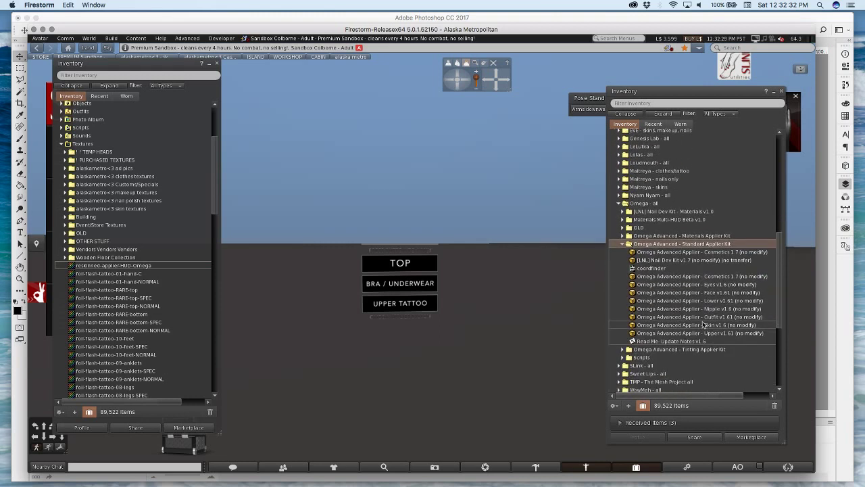
left_click(689, 332)
left_click_drag(674, 334, 524, 327)
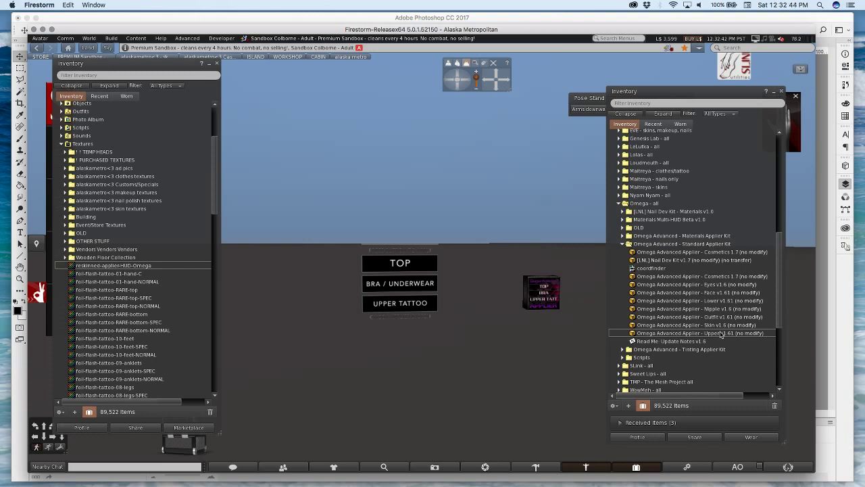
Open the rezzed Omega applier for editing and select the config and applier scripts in its contents
right_click(541, 293)
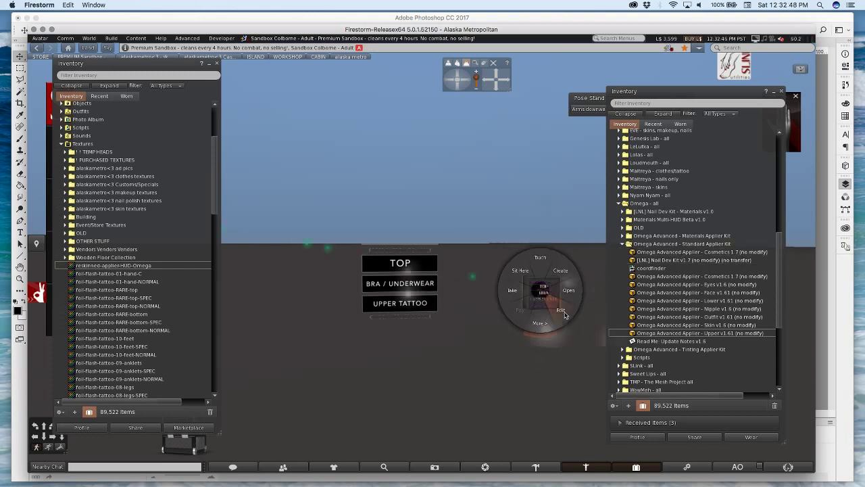
left_click(561, 316)
left_click_drag(539, 98, 266, 134)
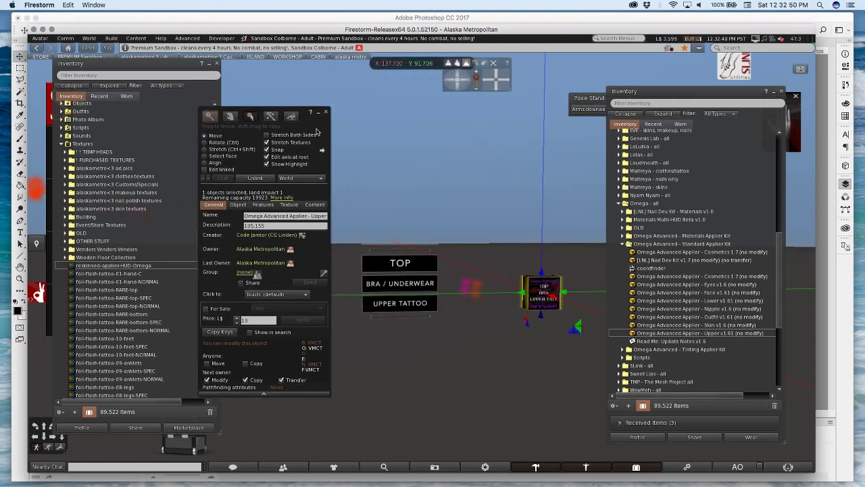
left_click(314, 204)
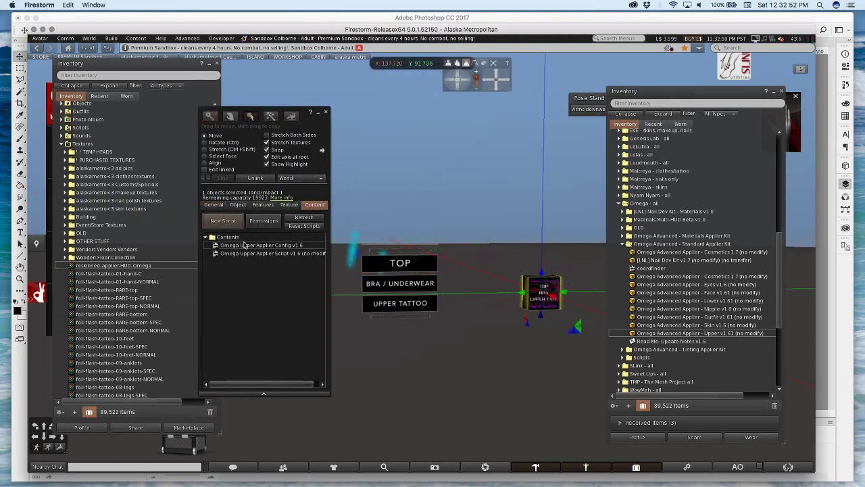
left_click(269, 246)
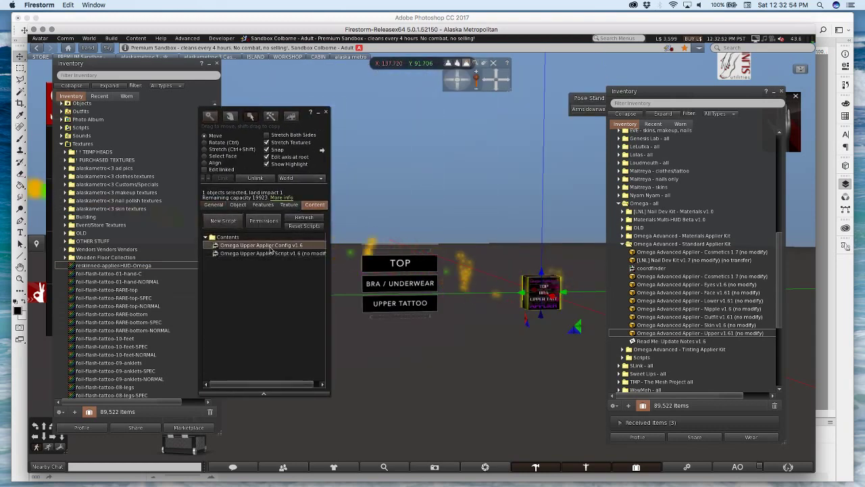
left_click(267, 254, "shift")
Collapse the Standard Applier Kit folder, expand Omega Advanced Applier - Upper v1.61 under Scripts, and close the build window
left_click(623, 243)
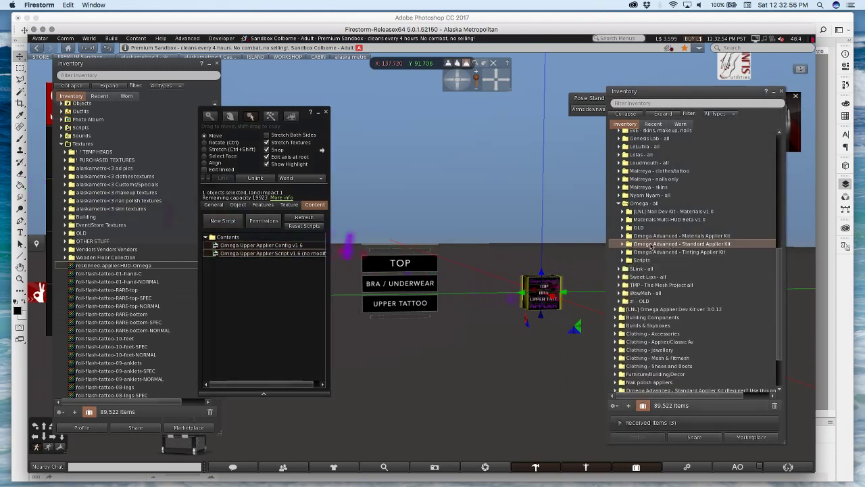
double_click(635, 261)
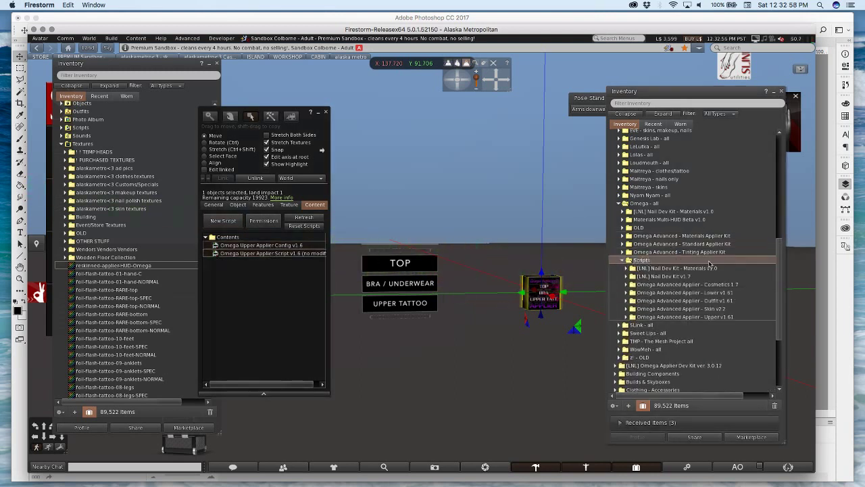
double_click(683, 317)
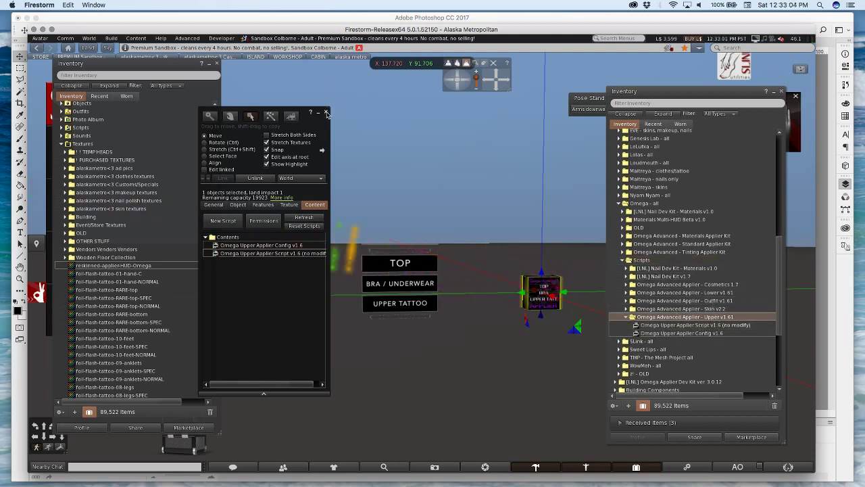
left_click(326, 112)
Check the properties and next-owner permissions of the Omega Upper Applier Config and Script v1.6 inventory items
left_click(678, 332)
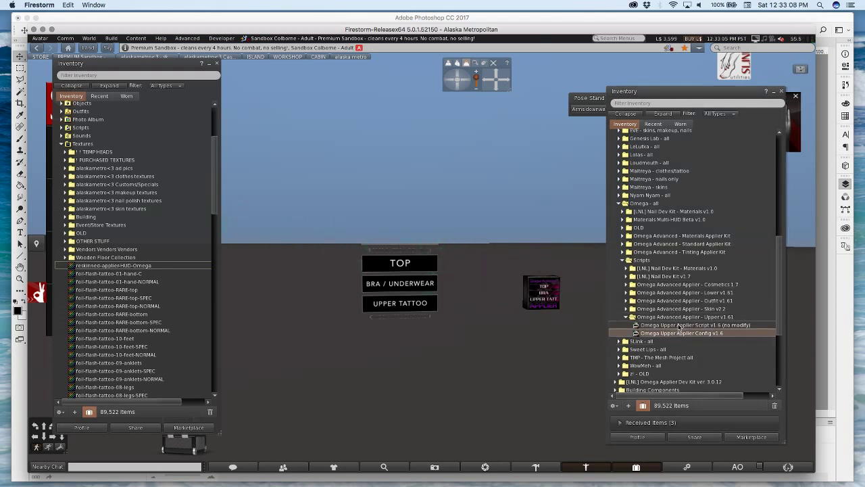
left_click(679, 325, "shift")
right_click(679, 326)
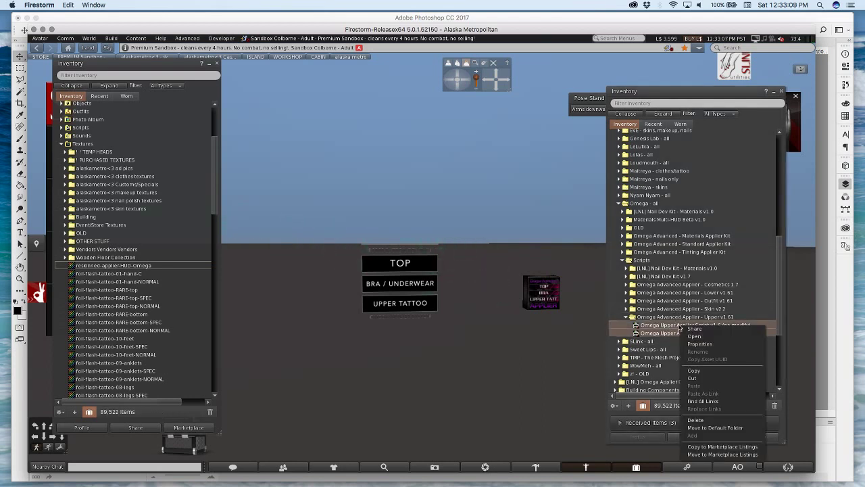
left_click(698, 343)
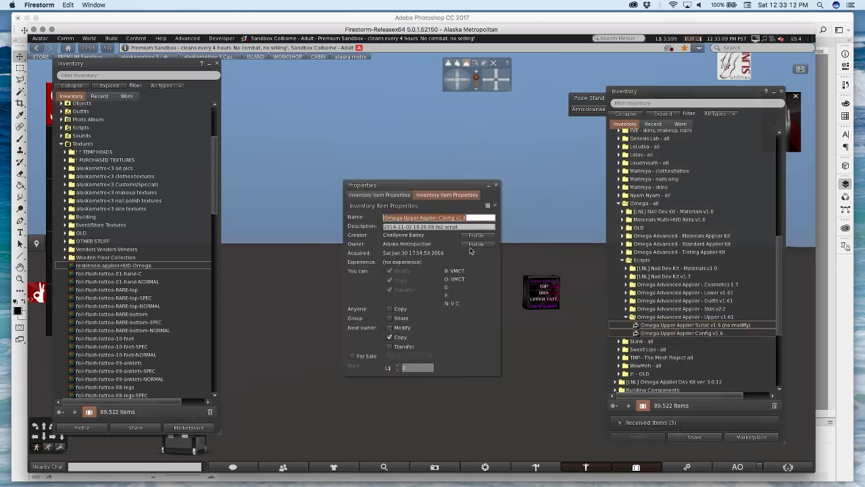
left_click(495, 206)
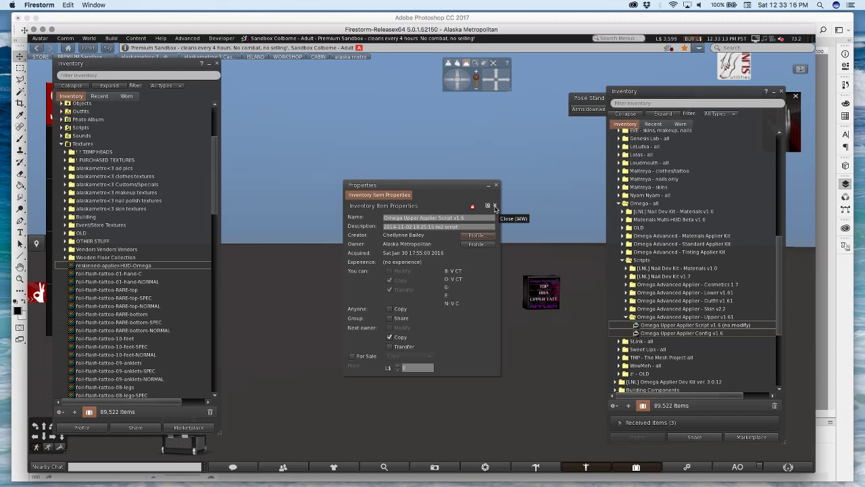
left_click(495, 206)
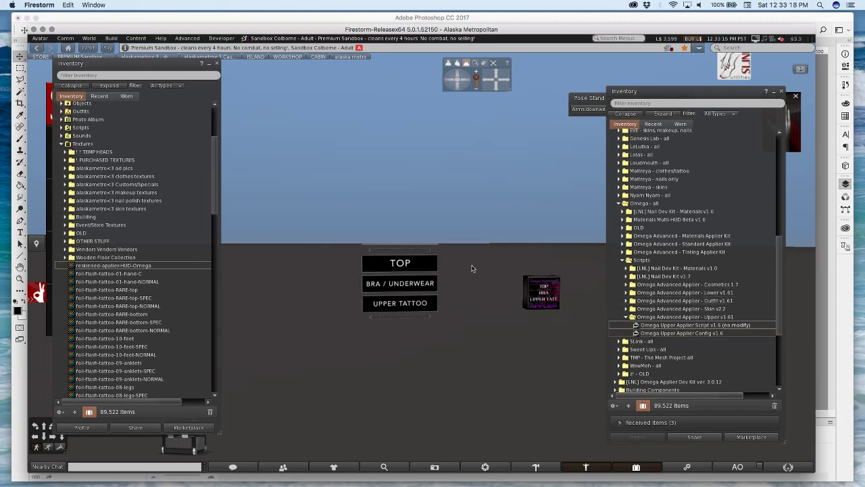
Add Omega Upper Applier Config v1.6 and Omega Upper Applier Script v1.6 to the contents of the custom HUD box
right_click(409, 260)
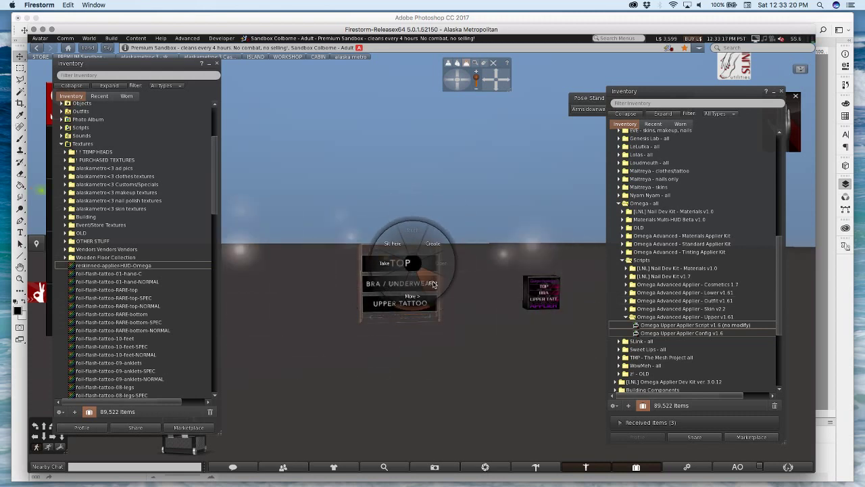
left_click(396, 250)
left_click(223, 198)
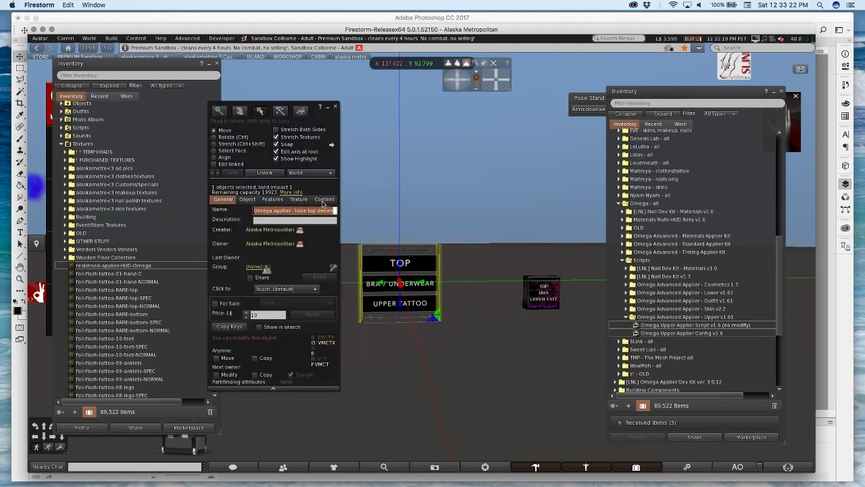
left_click(286, 210)
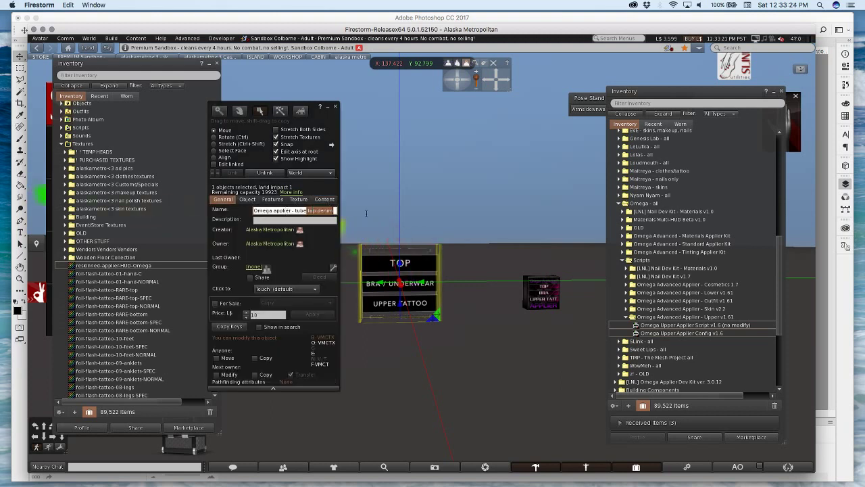
left_click(324, 199)
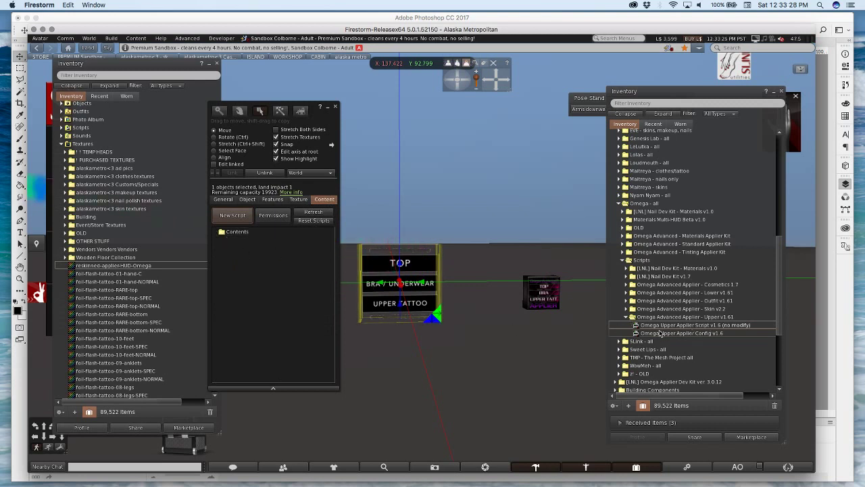
left_click_drag(686, 323, 293, 224)
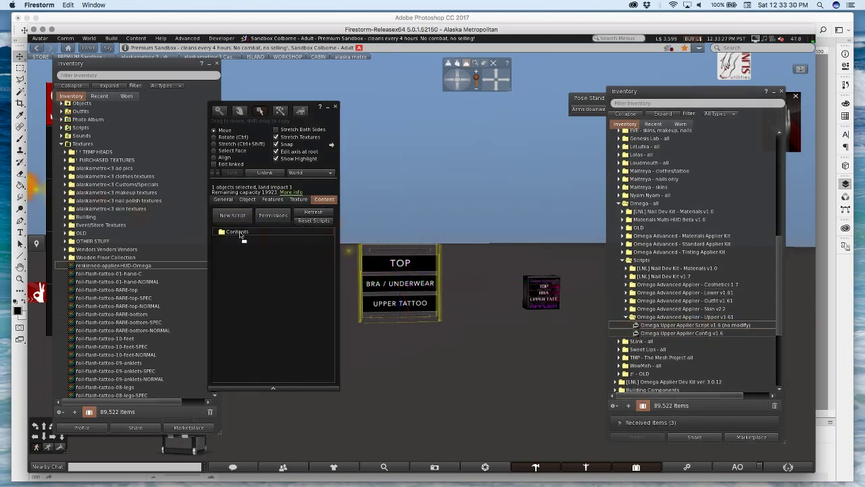
left_click_drag(240, 234, 268, 297)
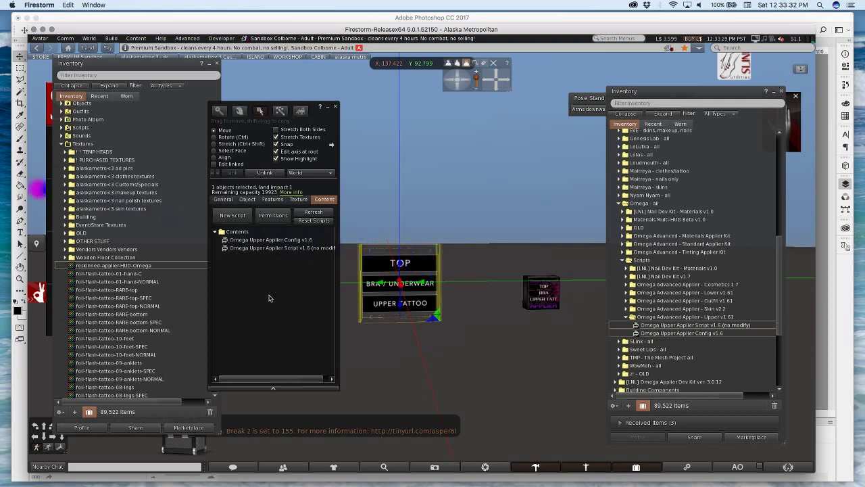
Move the build window clear of the object and display the custom HUD box's general properties
left_click_drag(334, 124, 568, 122)
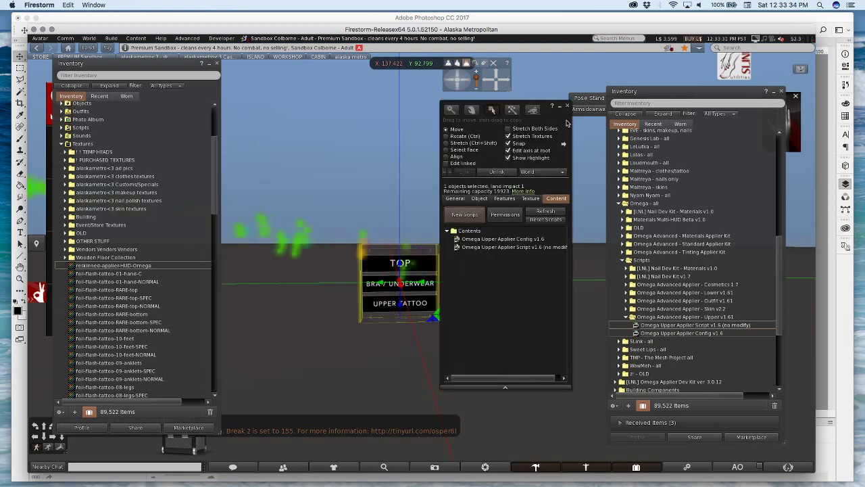
left_click(455, 199)
left_click(556, 198)
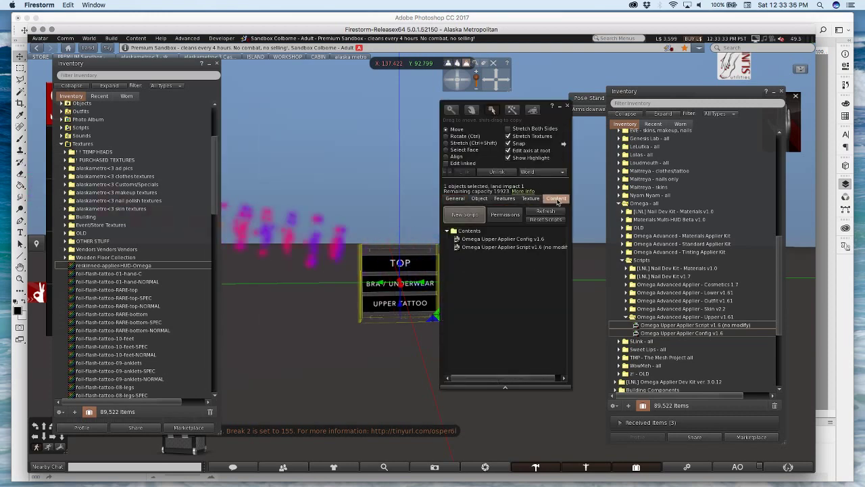
left_click(454, 198)
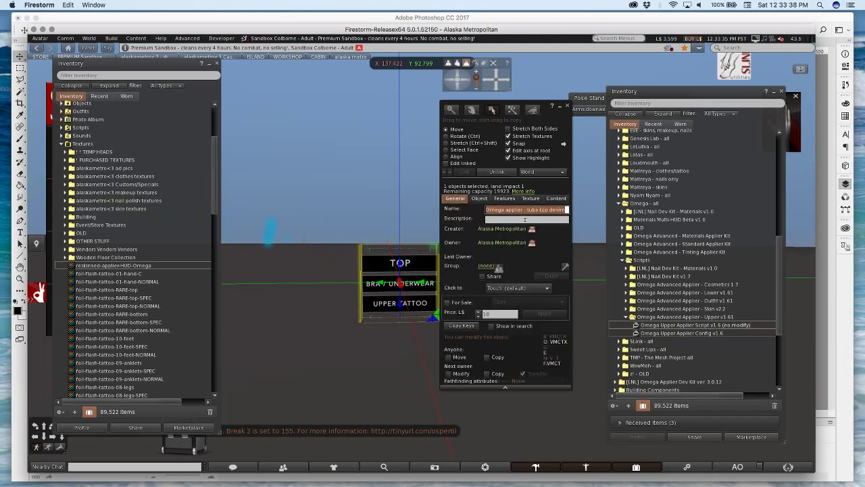
Add the coordfinder script from the Omega Advanced - Standard Applier Kit folder to the HUD box's contents and close the build window
scroll(665, 187, "up", 5)
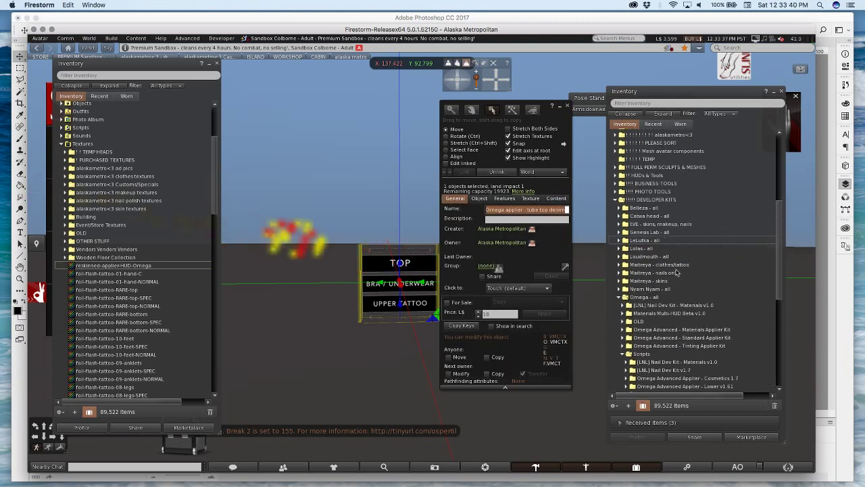
scroll(677, 269, "down", 5)
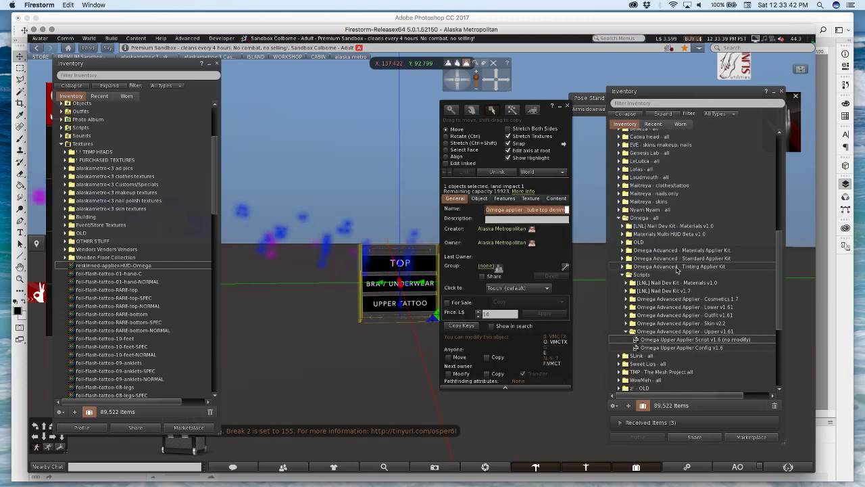
double_click(677, 273)
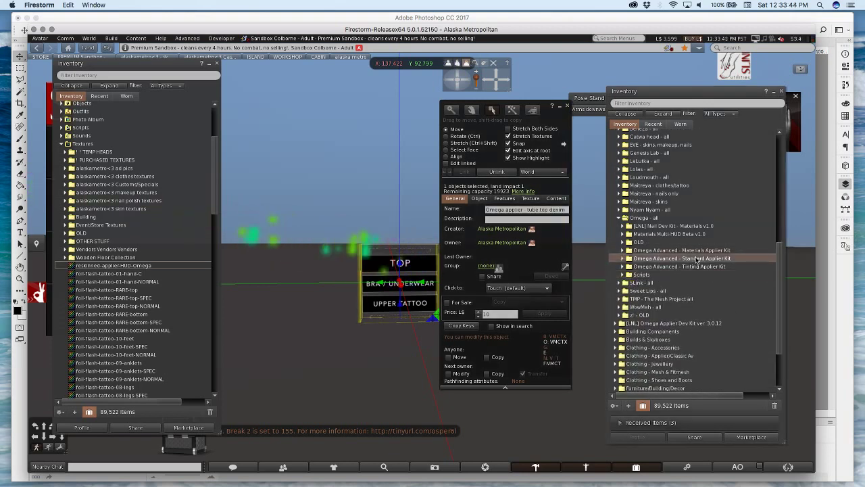
double_click(676, 258)
left_click(556, 198)
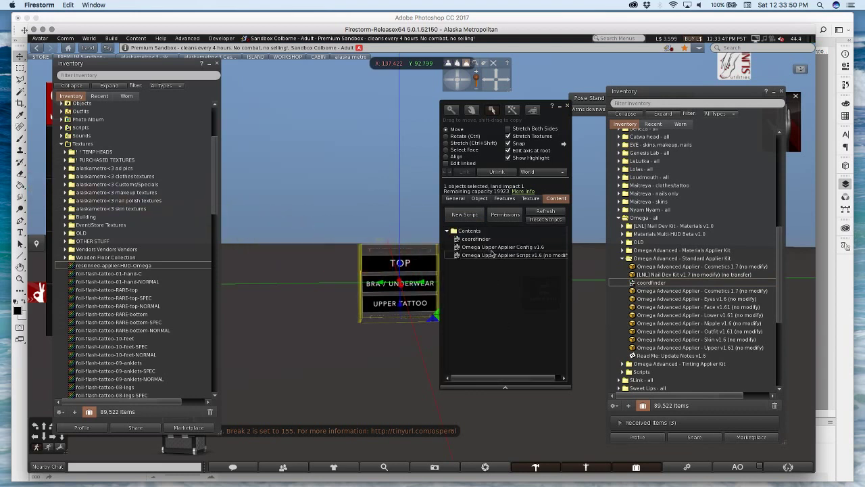
left_click(568, 105)
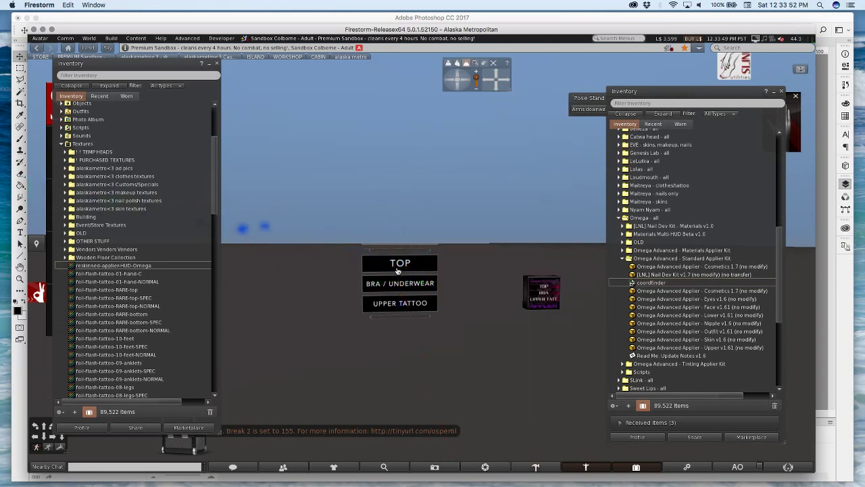
Touch the HUD box on TOP and in the gap above BRA / UNDERWEAR to read the Y coordinates
left_click(397, 270)
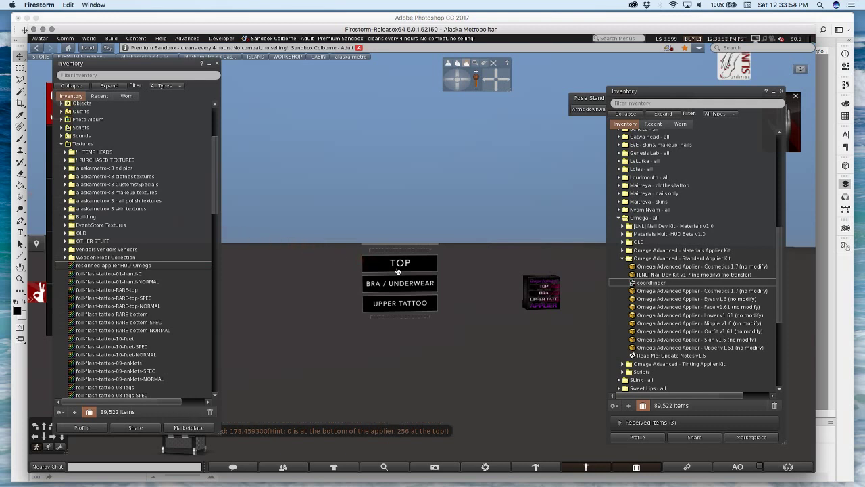
left_click(209, 65)
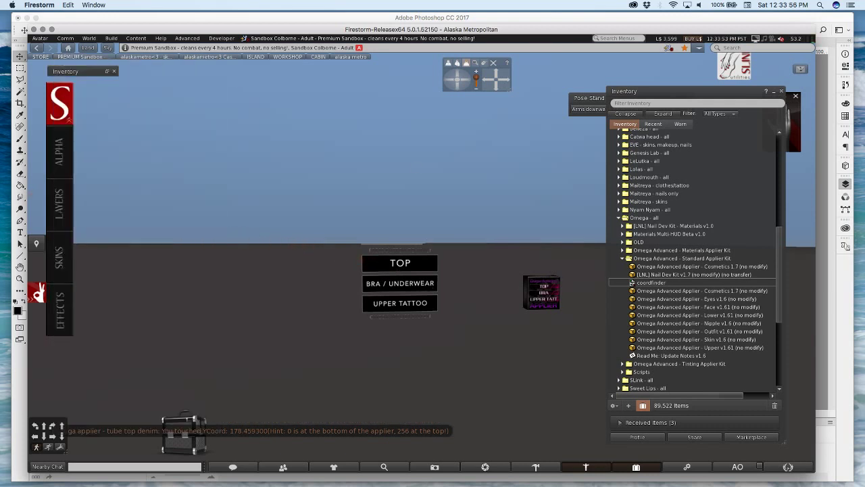
left_click_drag(406, 275, 405, 199, "alt")
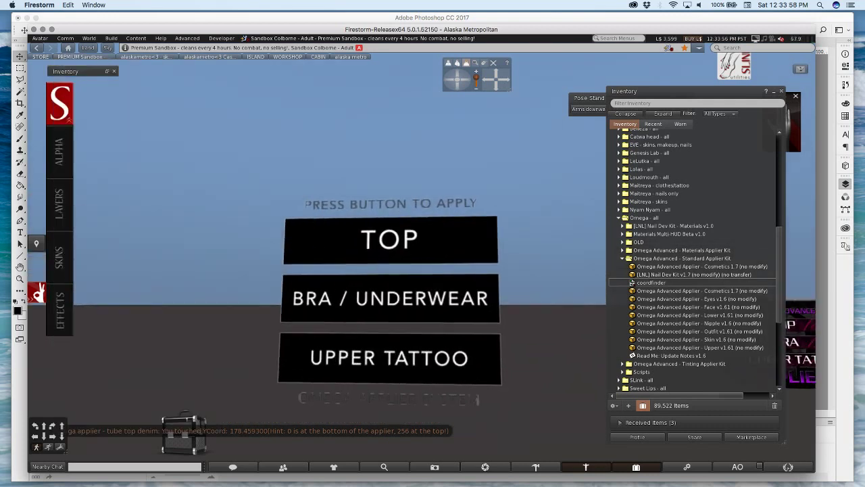
left_click(405, 269)
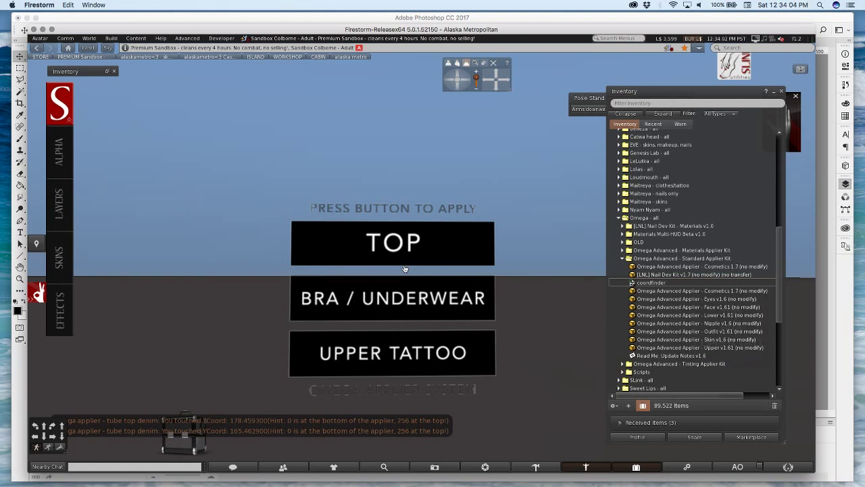
Enter 165 as the first break value in the HUD box's description and close the build window
right_click(405, 269)
left_click(404, 301)
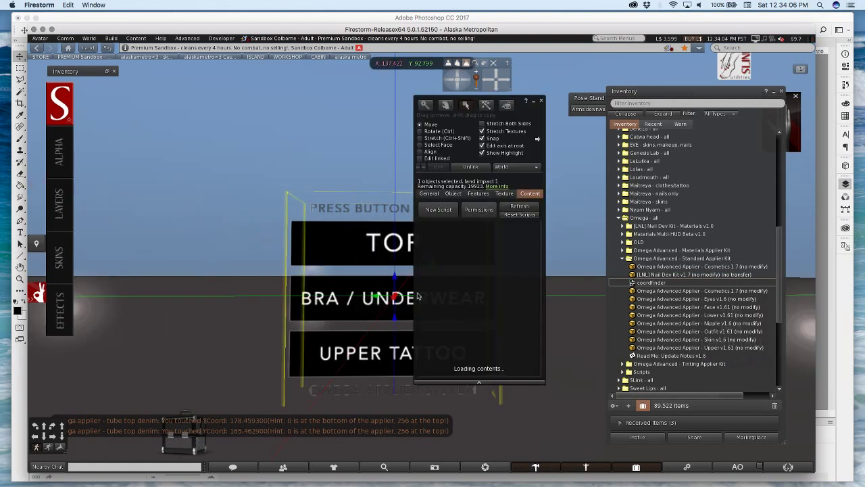
left_click(430, 194)
left_click(483, 215)
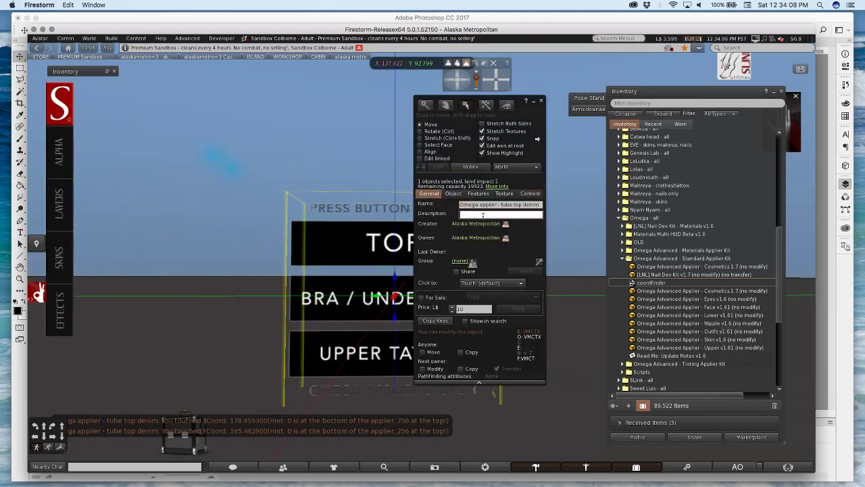
type("165.")
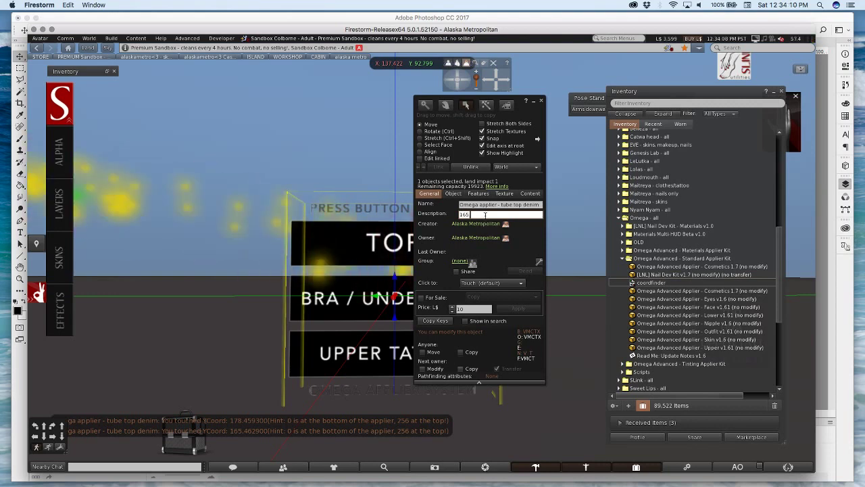
left_click(541, 101)
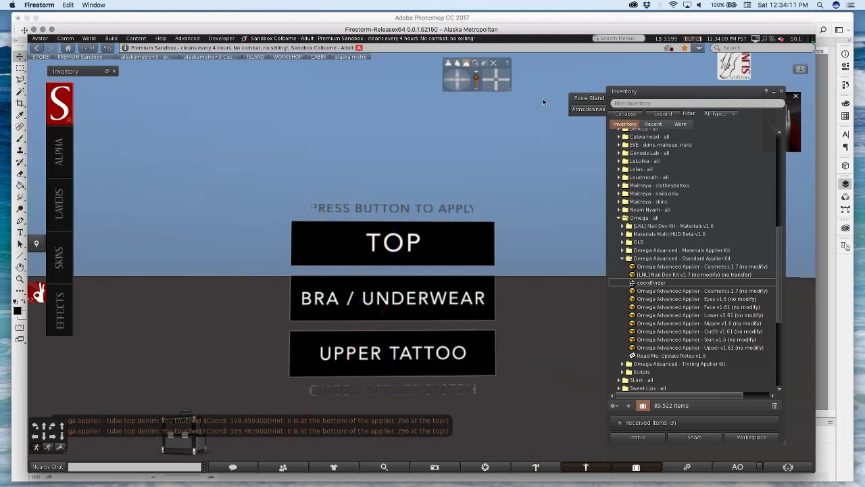
Touch the gap above UPPER TATTOO for its Y coordinate and set the HUD box's description to 165,99
left_click(403, 325)
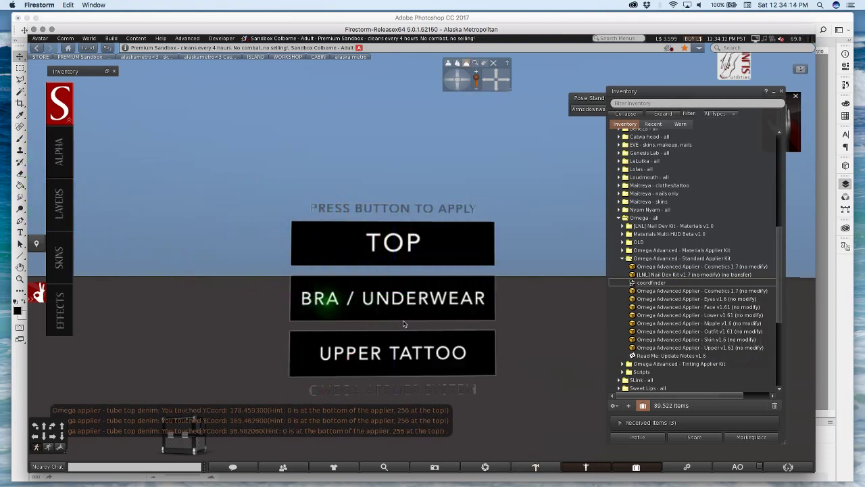
right_click(397, 297)
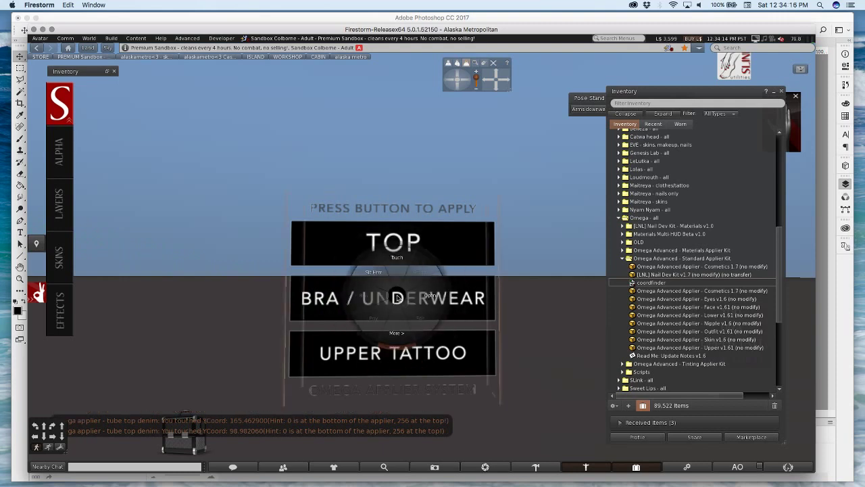
left_click(418, 320)
left_click(494, 213)
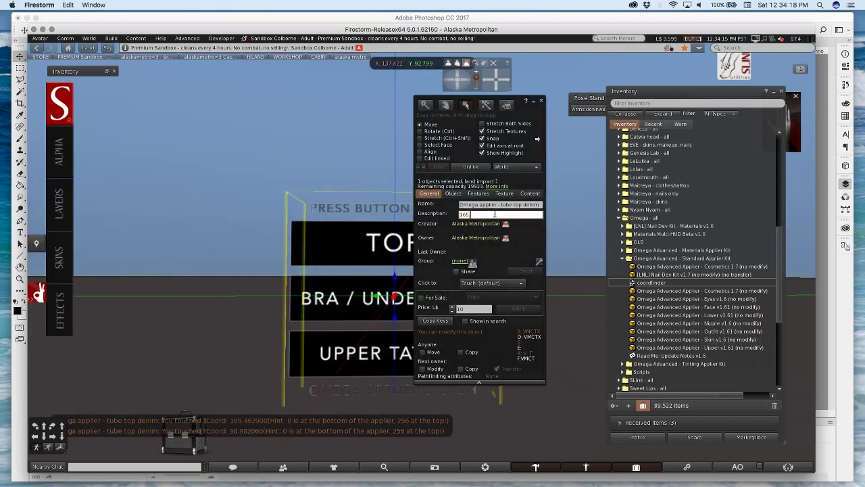
Reset all scripts in the HUD box's contents and close the reset progress window
left_click(530, 193)
left_click(527, 216)
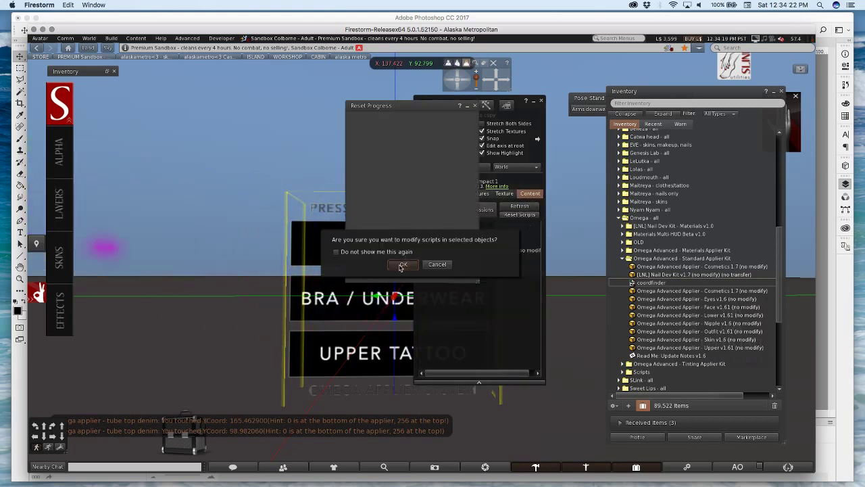
left_click(435, 263)
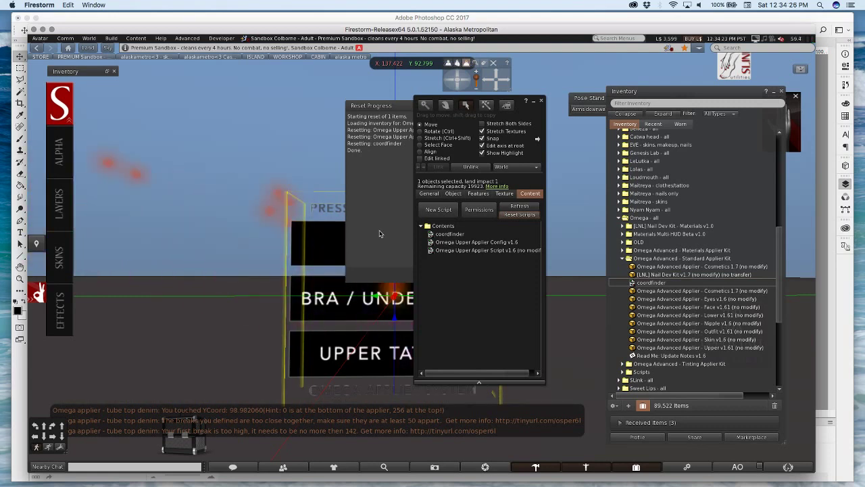
left_click(379, 234)
left_click(472, 106)
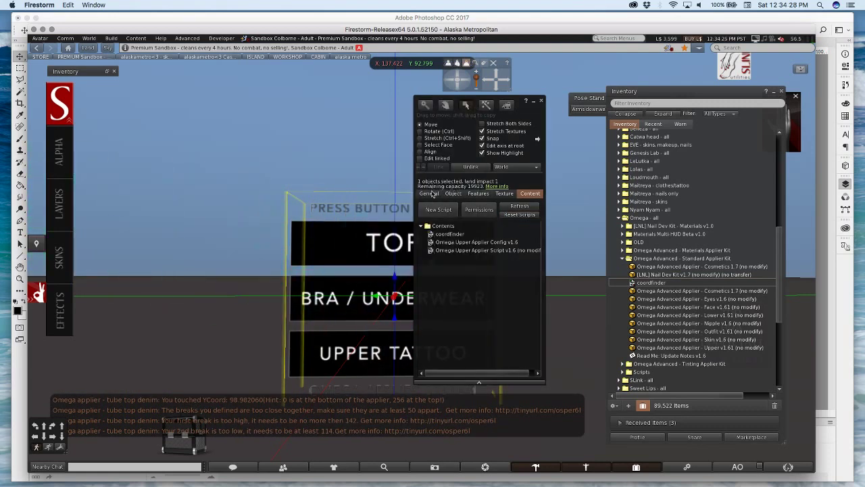
Check the HUD box's description and touch the gap between TOP and BRA / UNDERWEAR to read its Y coordinate
left_click(429, 194)
left_click(493, 214)
left_click(493, 213)
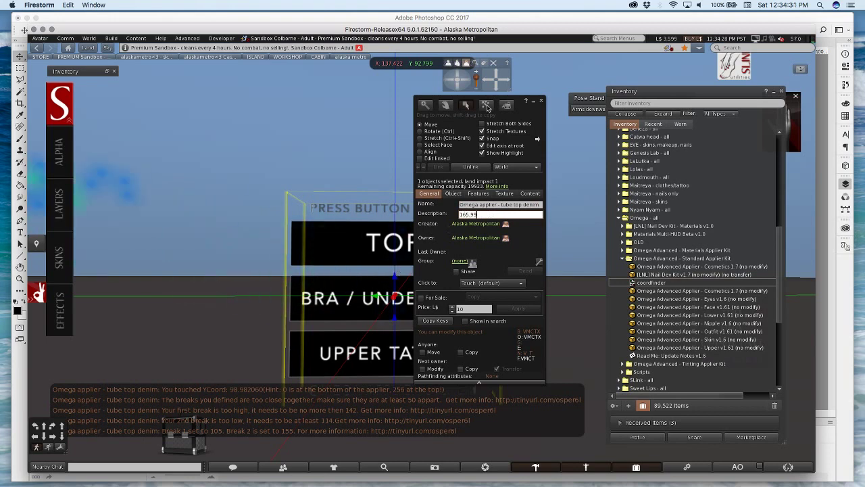
left_click(541, 100)
left_click(369, 273)
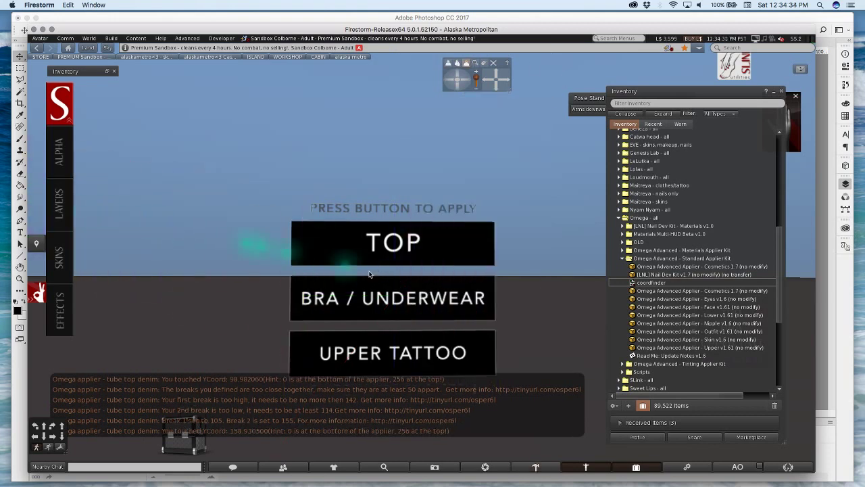
Change the first break value in the HUD box's description to 158 and close the build window
right_click(411, 249)
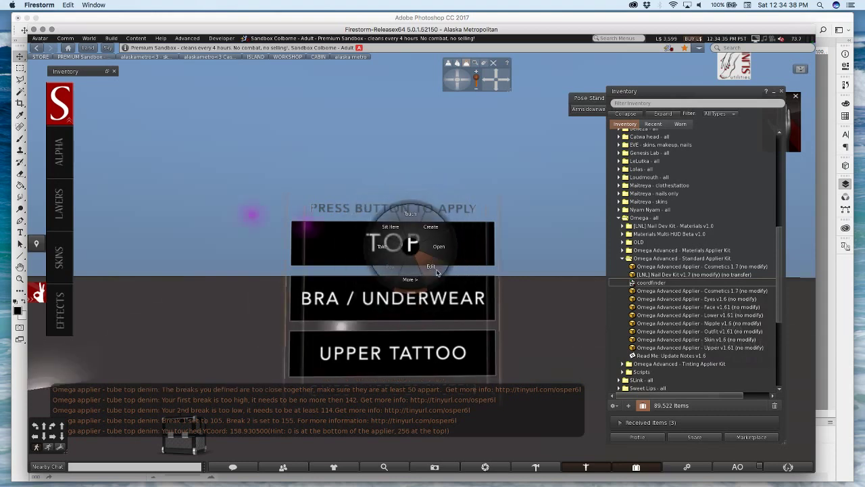
left_click(431, 267)
left_click(463, 213)
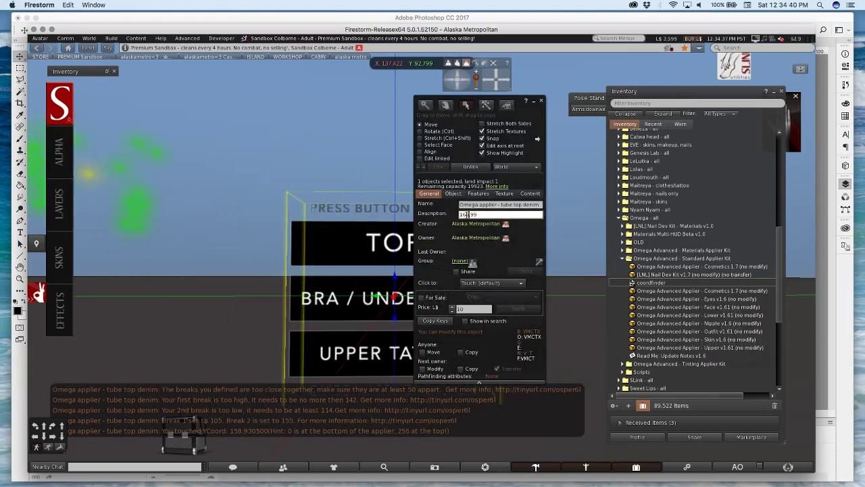
type("58")
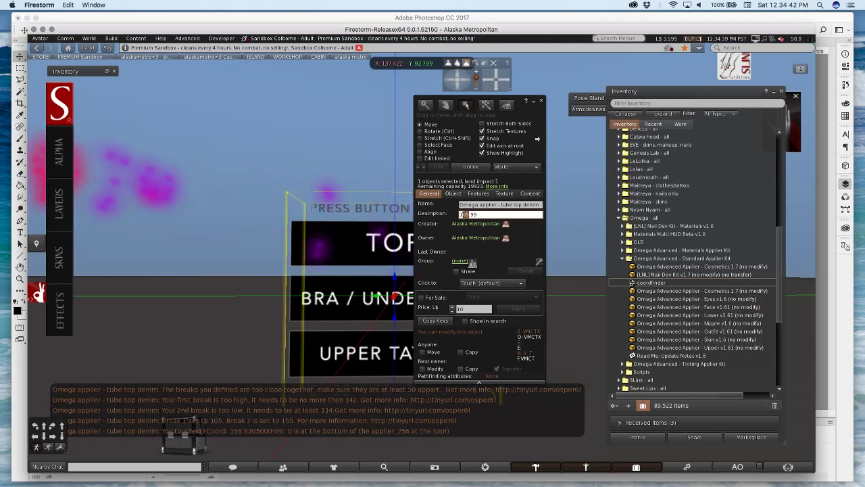
left_click(539, 101)
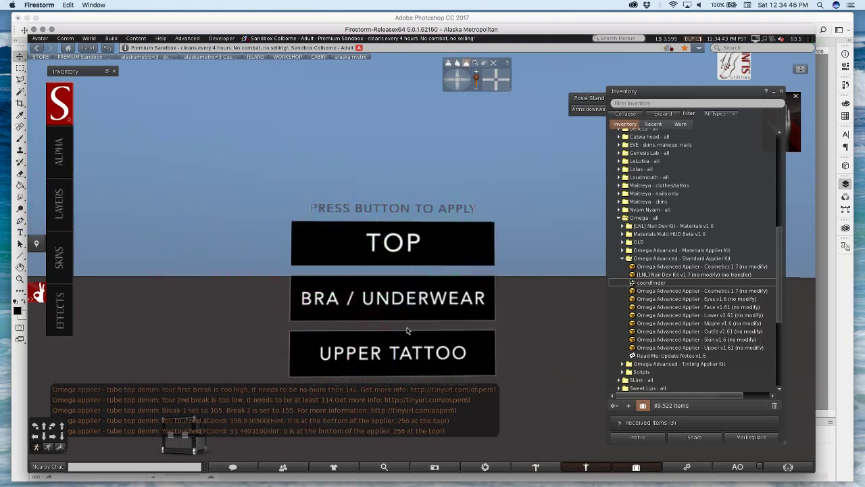
Reopen the HUD box for editing and set its description to 158,91
right_click(411, 291)
left_click(389, 266)
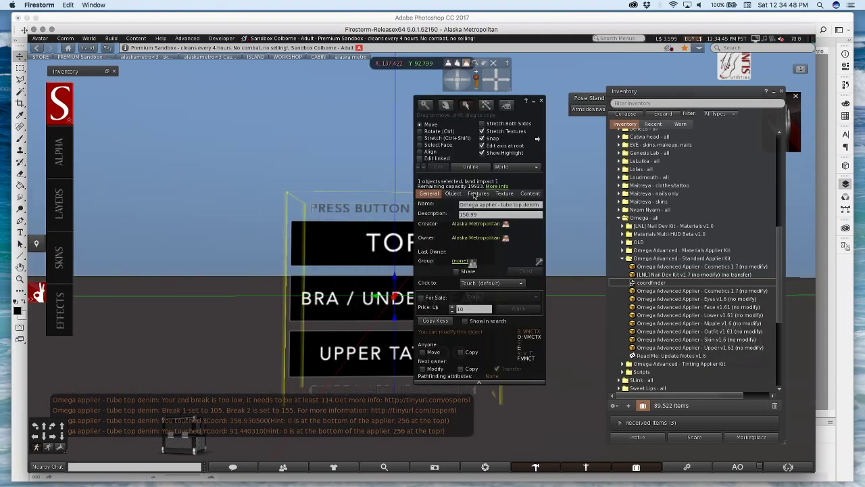
left_click(487, 214)
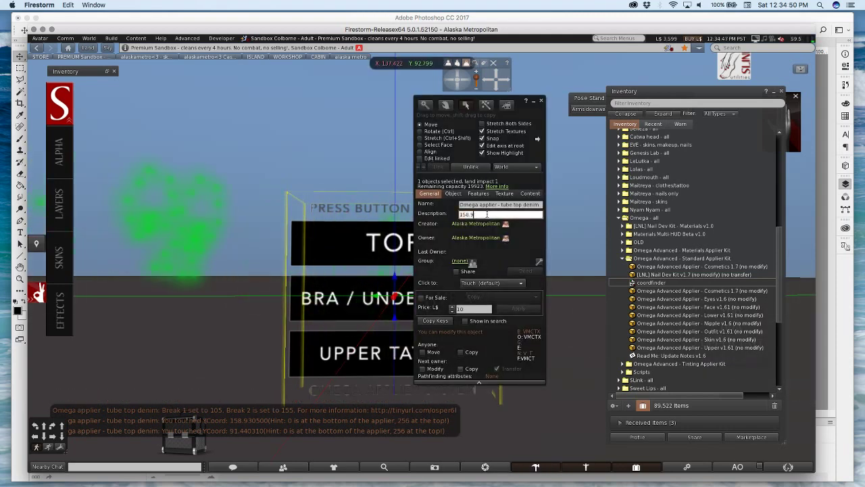
Reset the HUD box's scripts with the revised break values and close the reset progress window
left_click(530, 194)
left_click(519, 214)
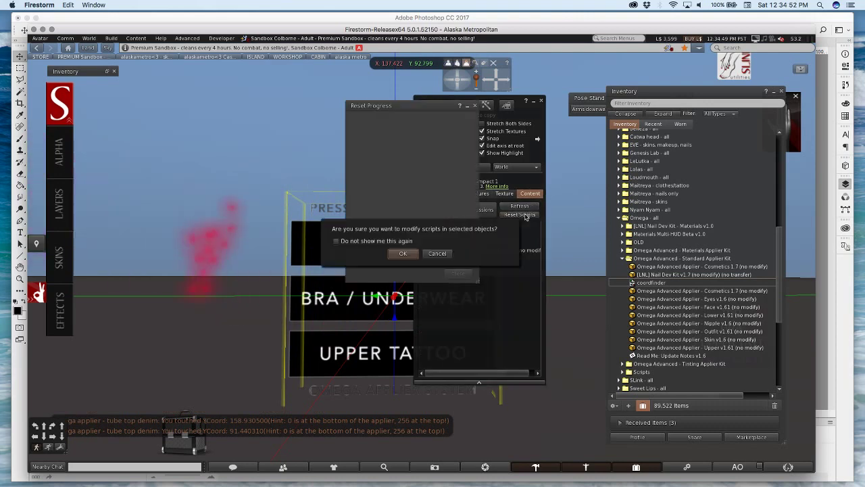
left_click(403, 253)
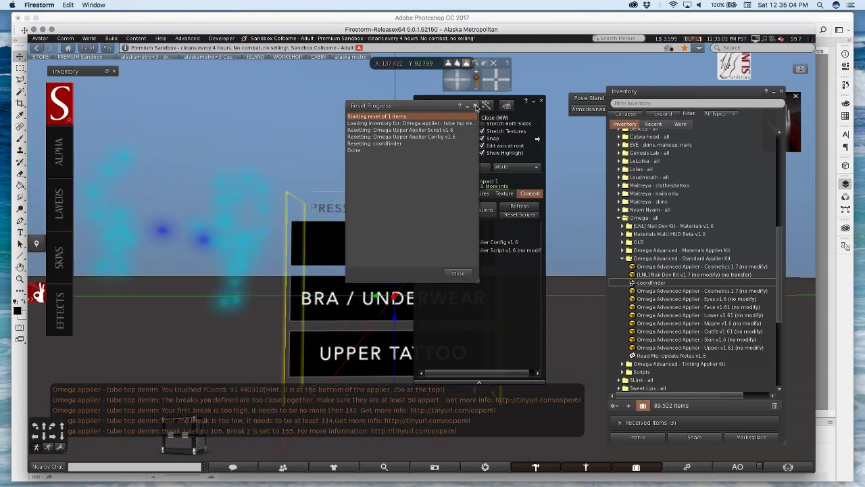
left_click(476, 107)
Replace the HUD box's description with the break values 105,155
left_click(462, 205)
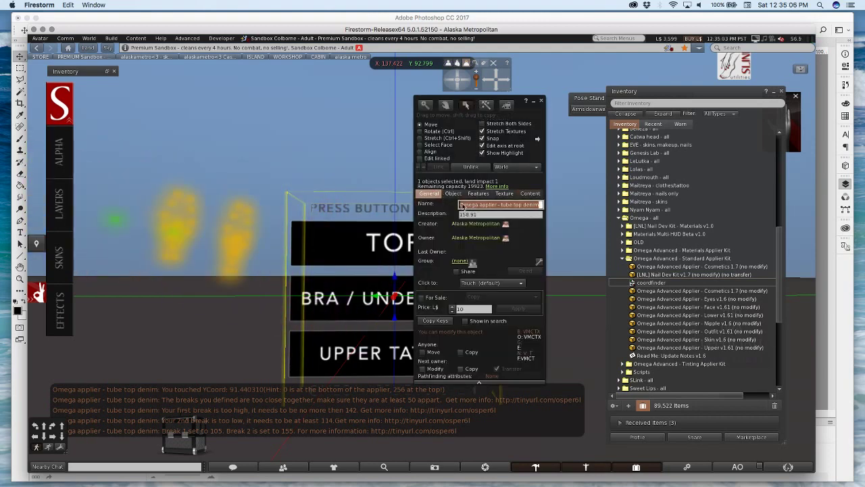
type("105")
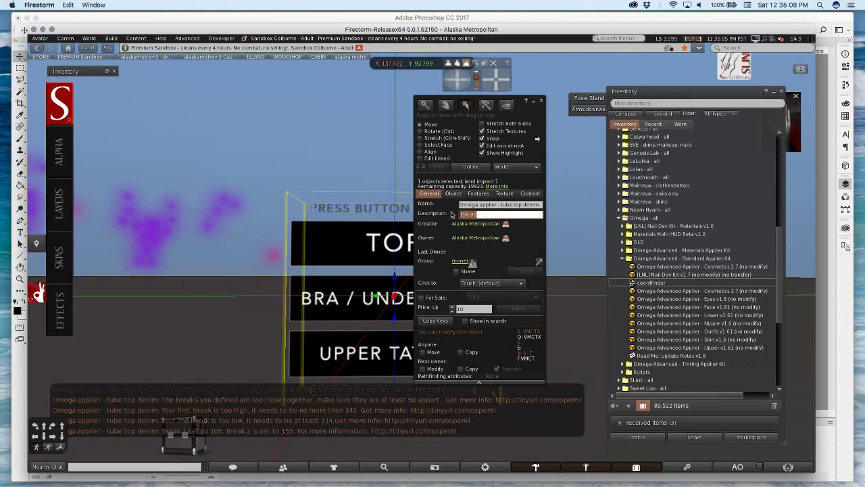
type(".155")
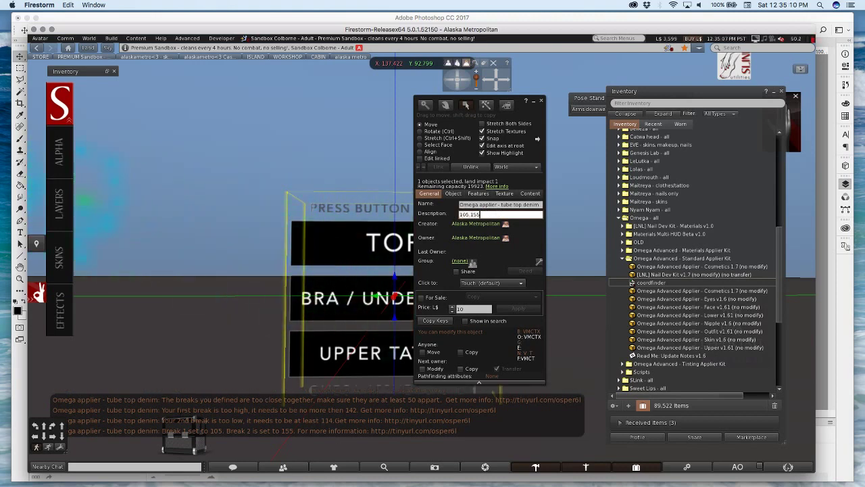
Confirm the description, close the build window and touch the gap between the TOP and BRA / UNDERWEAR buttons to read its coordinate
key("Return")
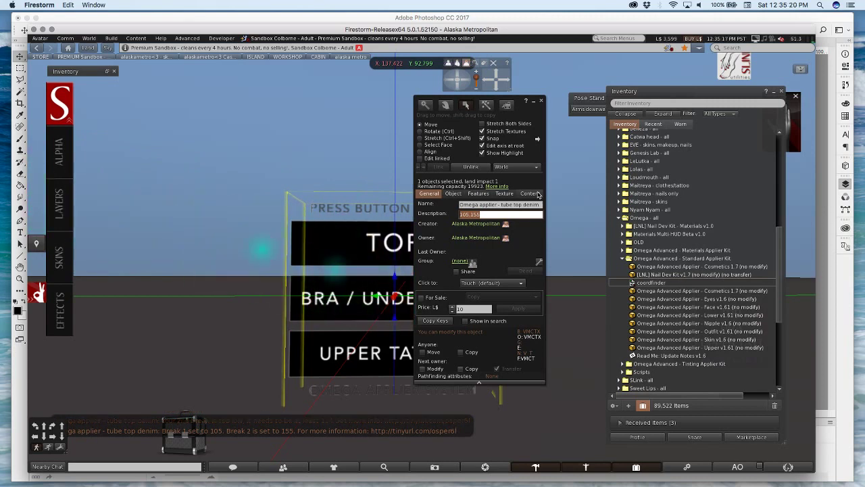
left_click(488, 214)
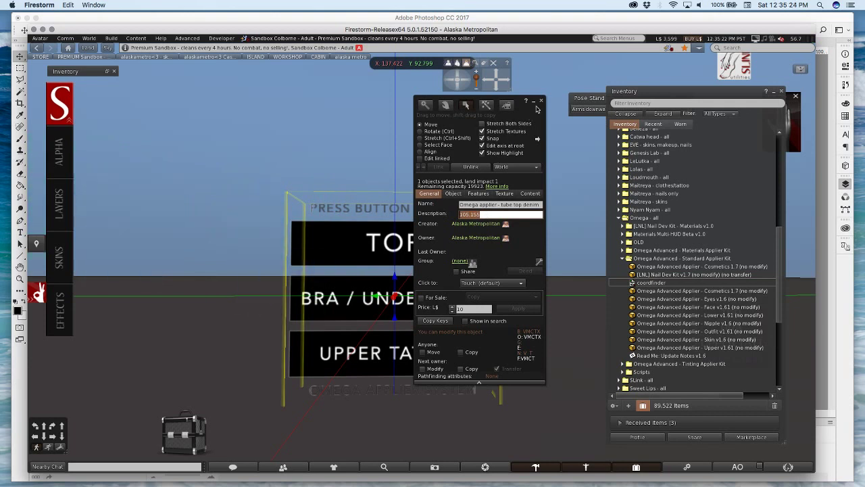
left_click(541, 101)
left_click(381, 274)
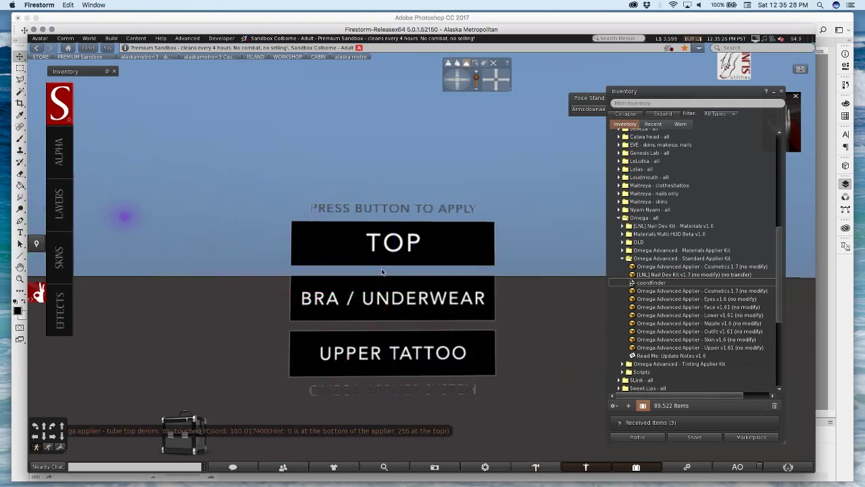
left_click(382, 272)
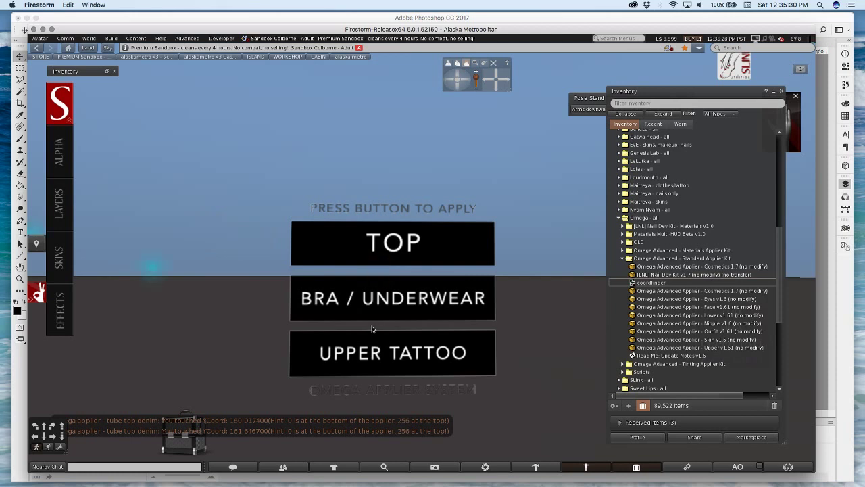
Reopen the HUD box for editing and set the break values in its description to 100,161
right_click(384, 270)
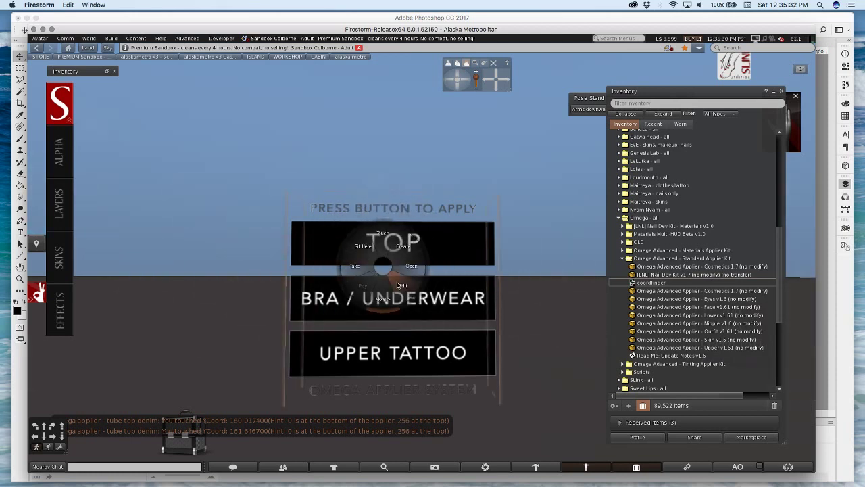
left_click(401, 286)
left_click(498, 214)
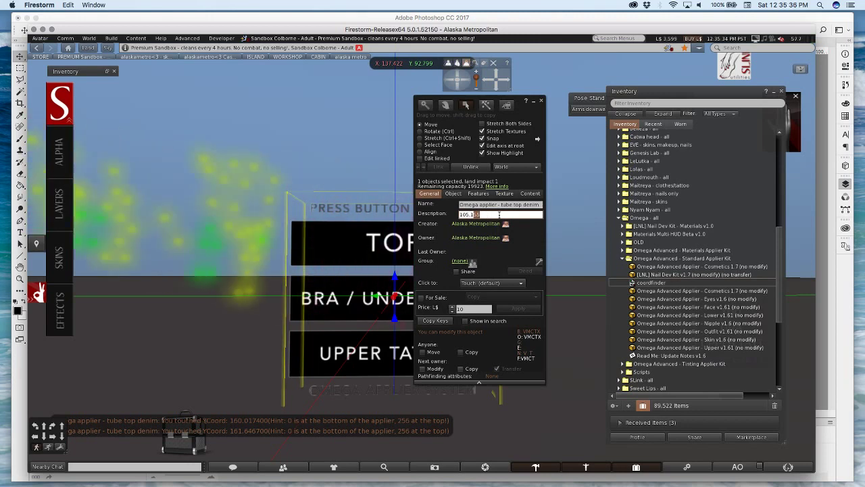
type("61")
key("Return")
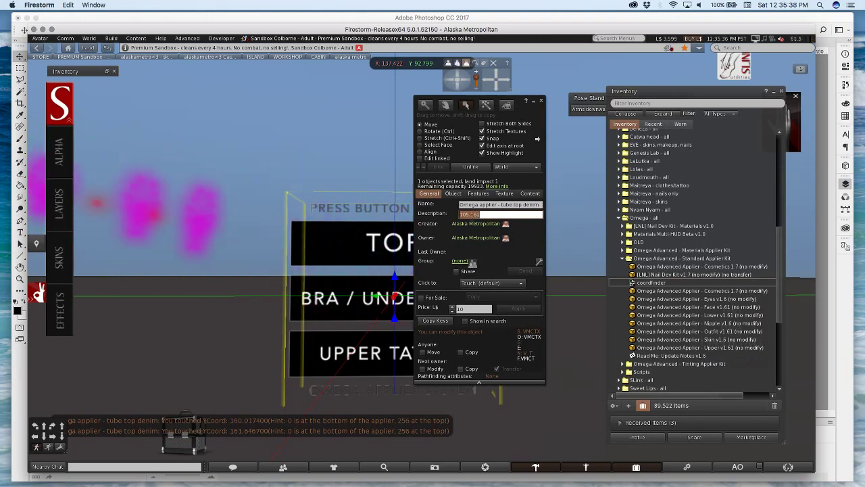
left_click_drag(460, 215, 469, 214)
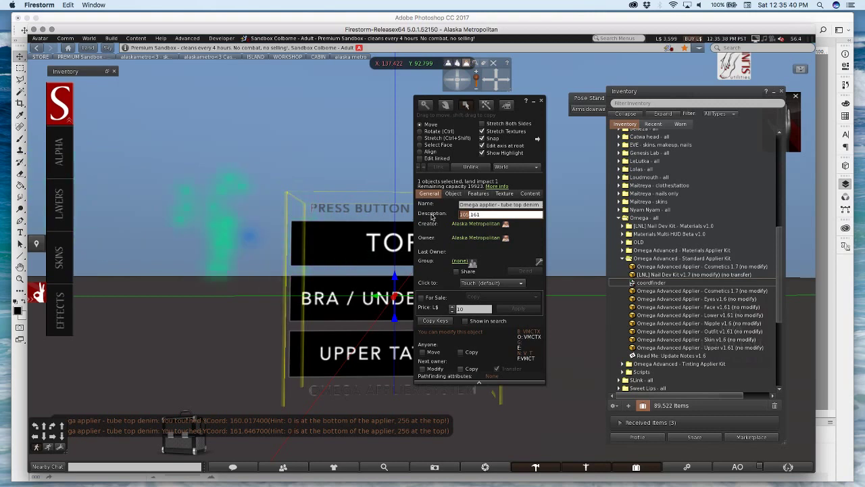
type("100")
key("Return")
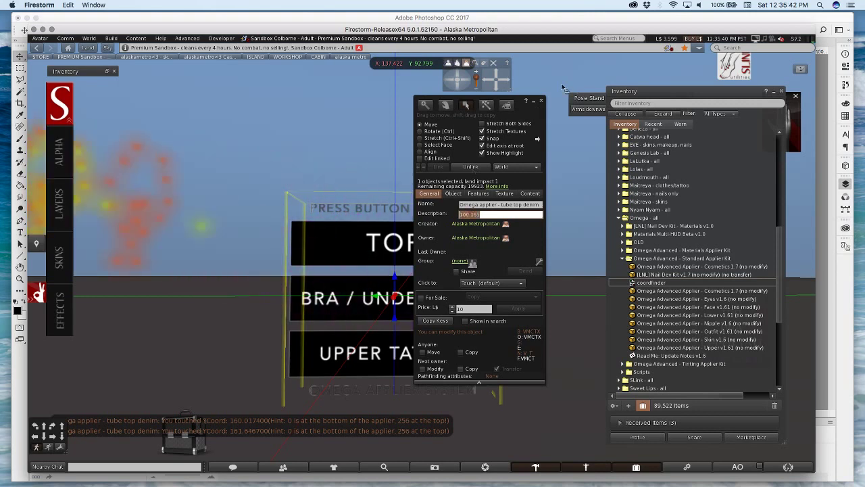
Reset the scripts inside the HUD box, confirm the modification and close the reset progress window
left_click(534, 194)
left_click(528, 215)
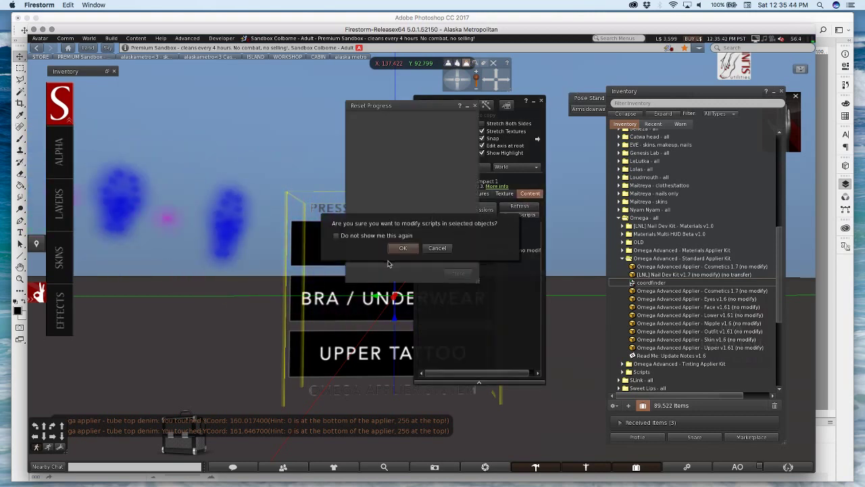
left_click(403, 248)
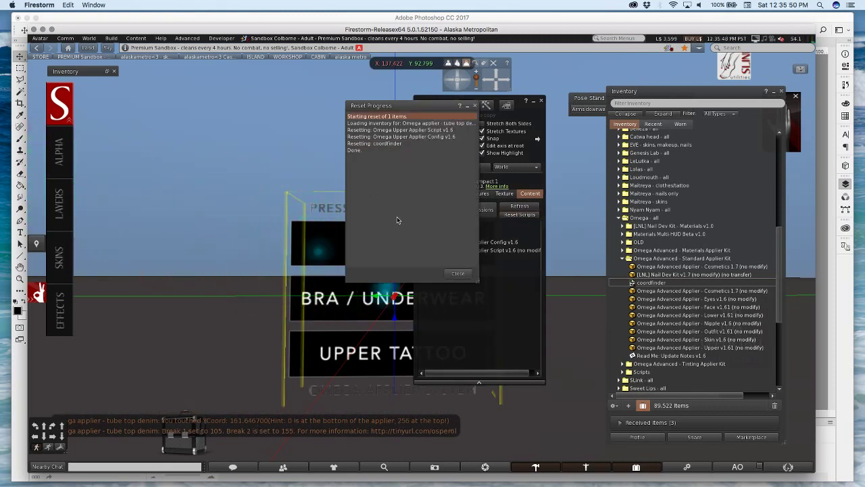
left_click(475, 108)
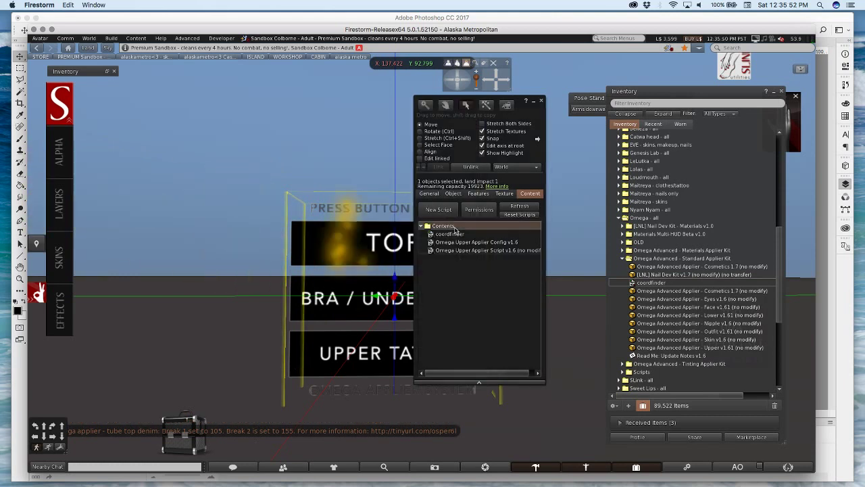
Delete the coordfinder script from the HUD box's contents and recheck the remaining contents
right_click(449, 236)
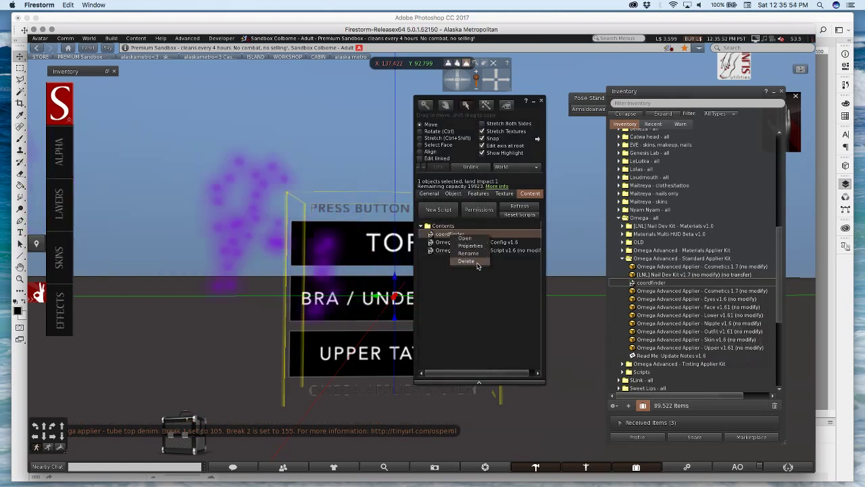
left_click(443, 264)
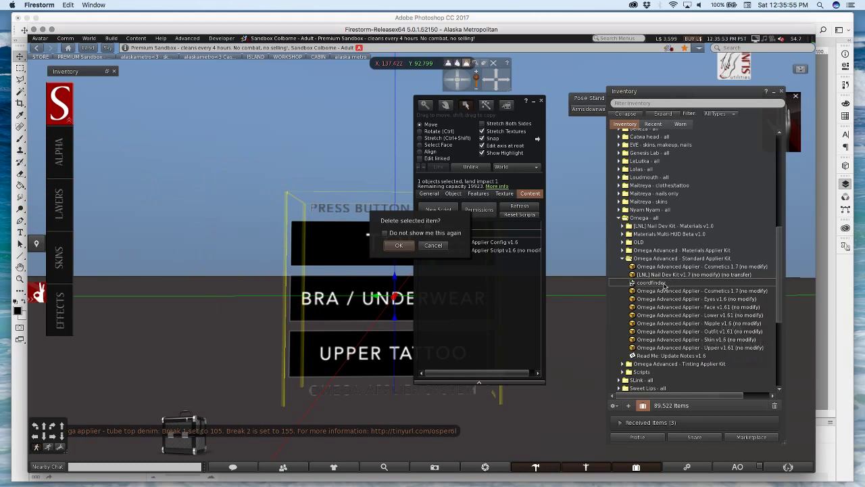
left_click(399, 245)
left_click(429, 194)
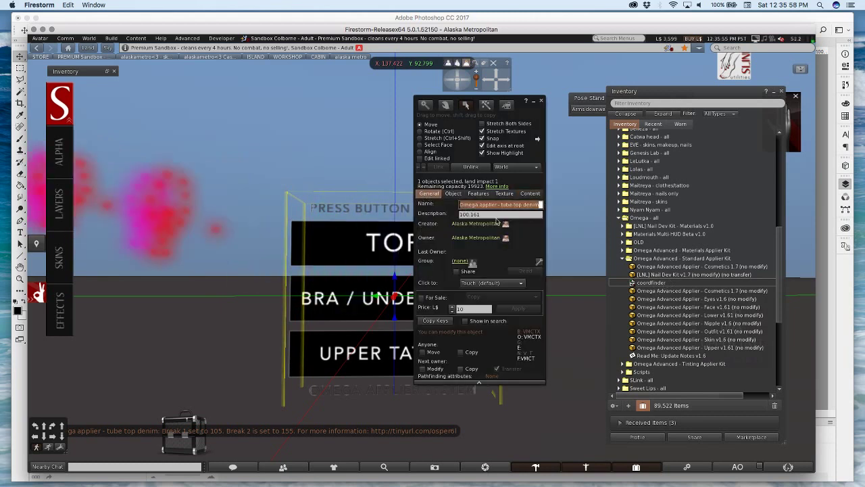
left_click(530, 194)
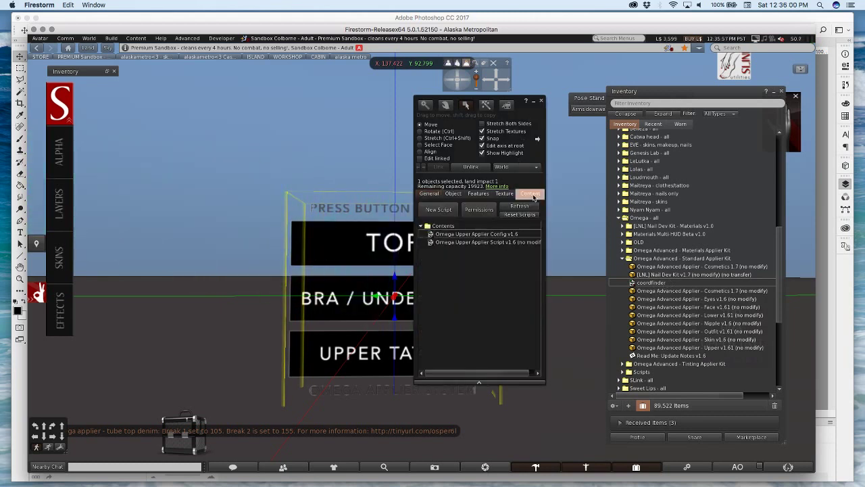
Open the Omega Upper Applier Config v1.6 script from the HUD box's contents and move its window clear of the inventory
left_click_drag(534, 115, 579, 116)
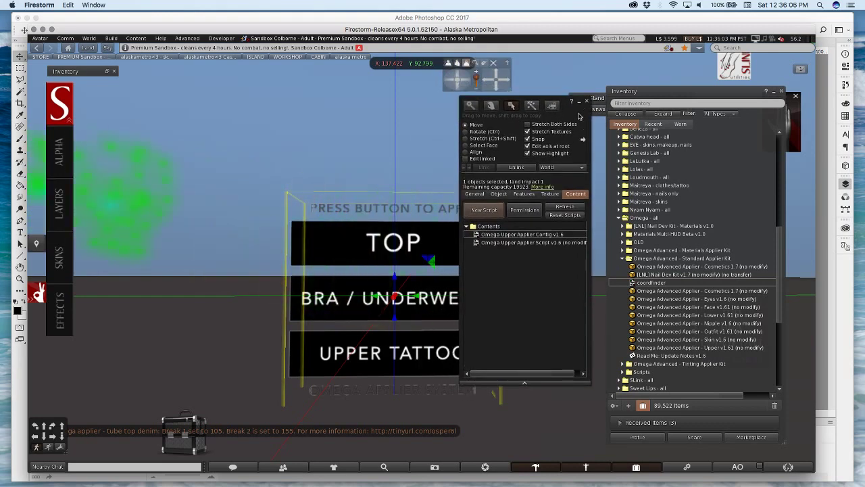
double_click(545, 234)
left_click_drag(471, 102, 332, 140)
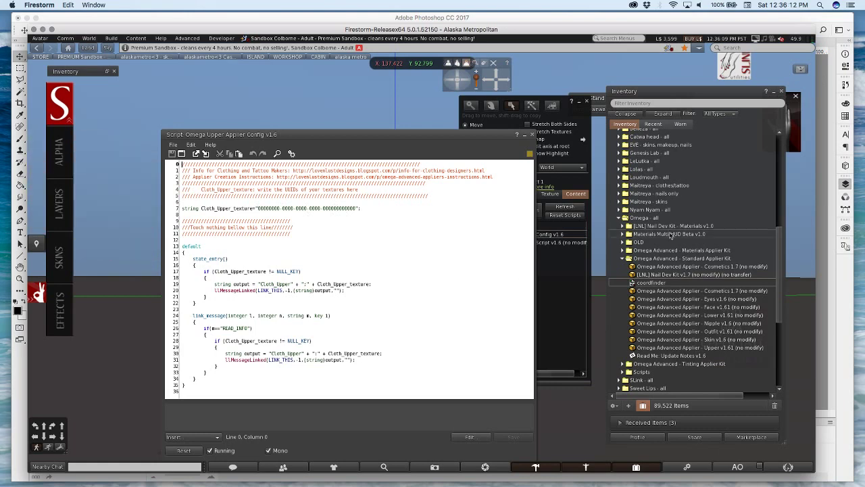
Find the omega-applier-sample-demo texture in the inventory's Textures folder and preview it
scroll(719, 307, "down", 10)
left_click(641, 233)
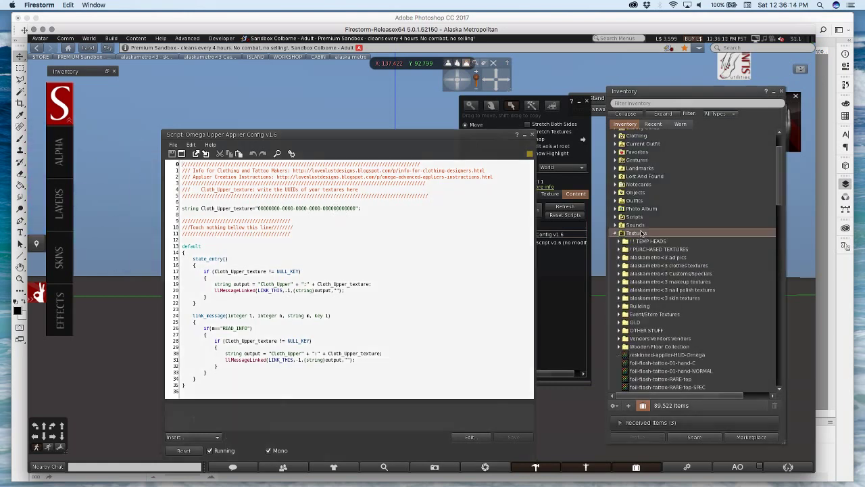
scroll(702, 291, "down", 3)
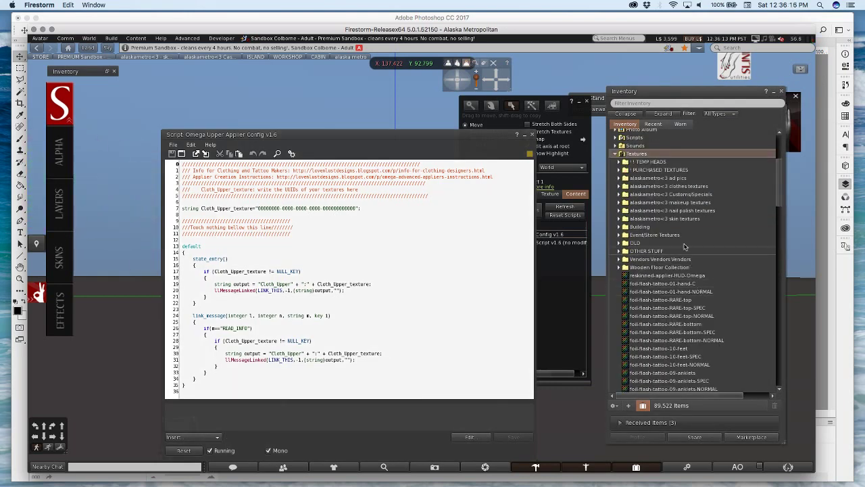
scroll(729, 322, "down", 10)
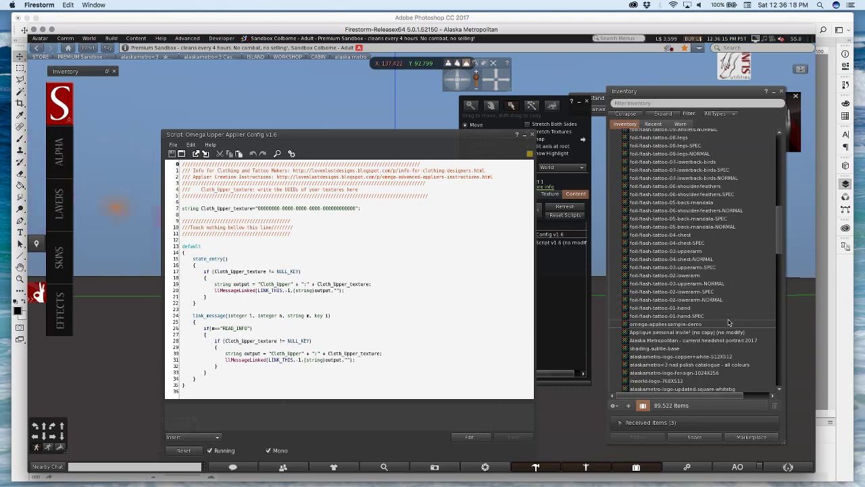
double_click(701, 325)
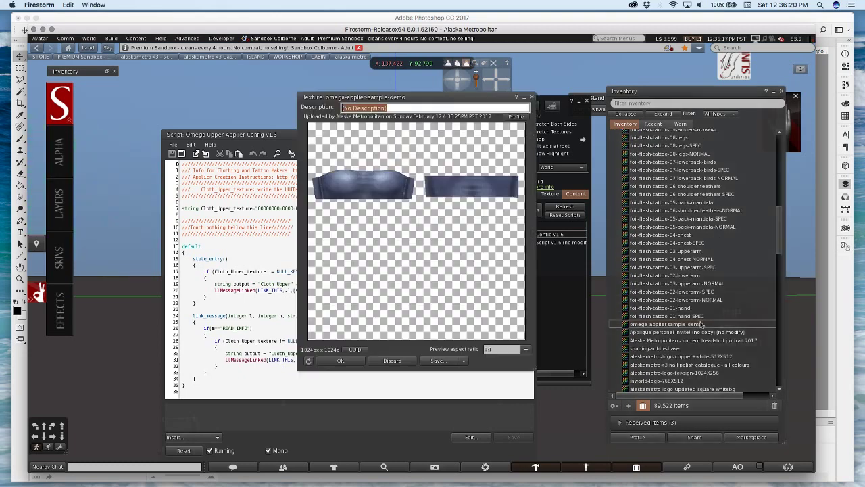
left_click(531, 97)
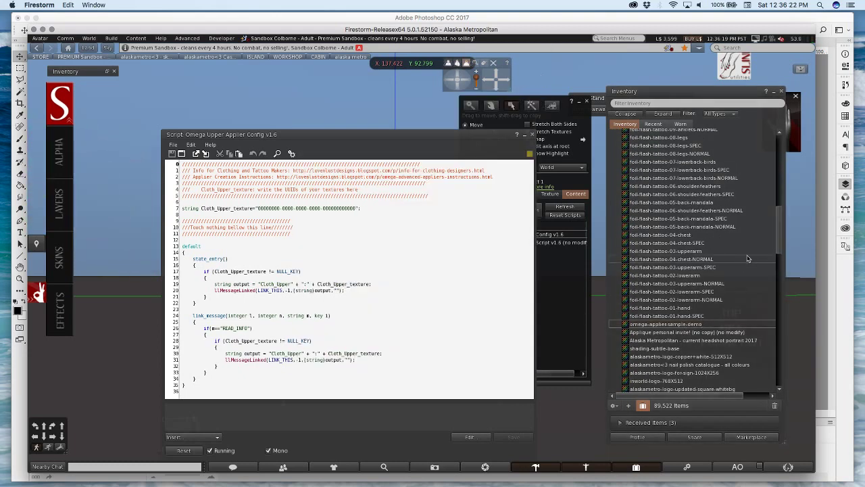
double_click(674, 324)
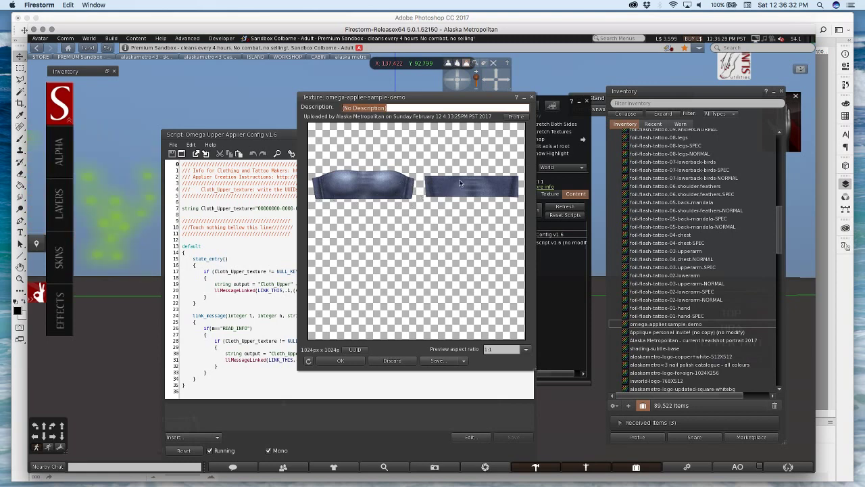
left_click(532, 98)
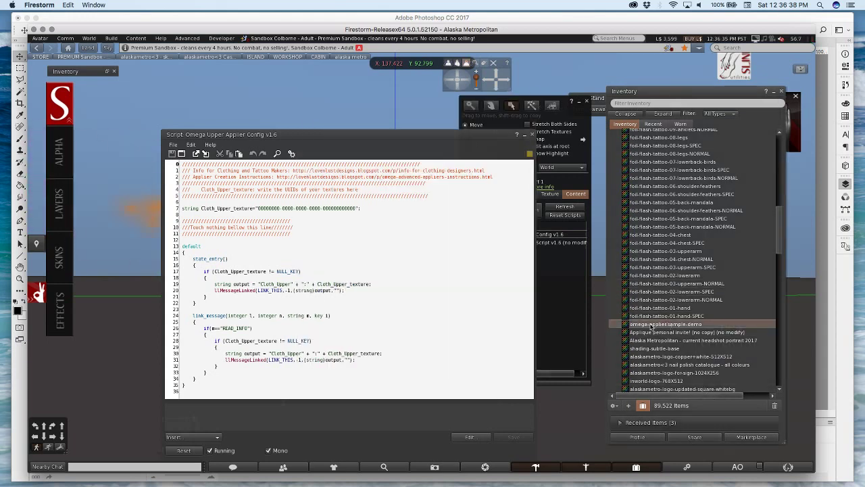
Replace the placeholder Cloth_Upper_texture UUID in the config script with the omega-applier-sample-demo texture's asset UUID, then save and close the script
right_click(674, 325)
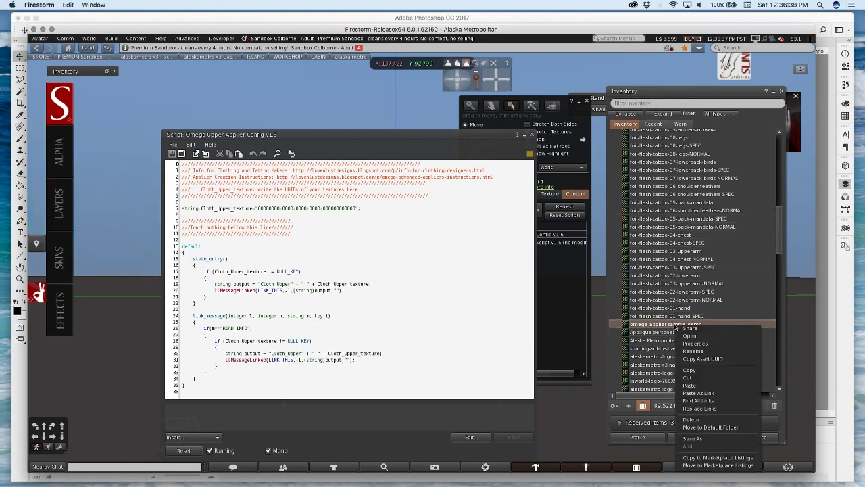
left_click(704, 359)
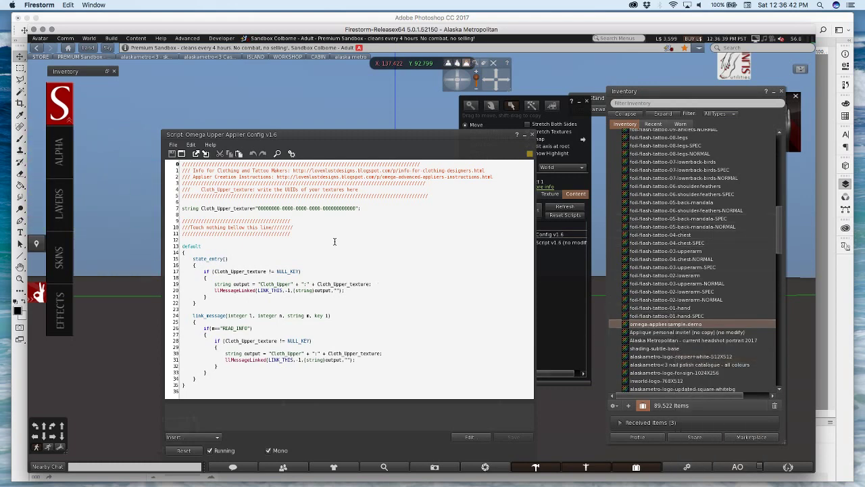
left_click(264, 208)
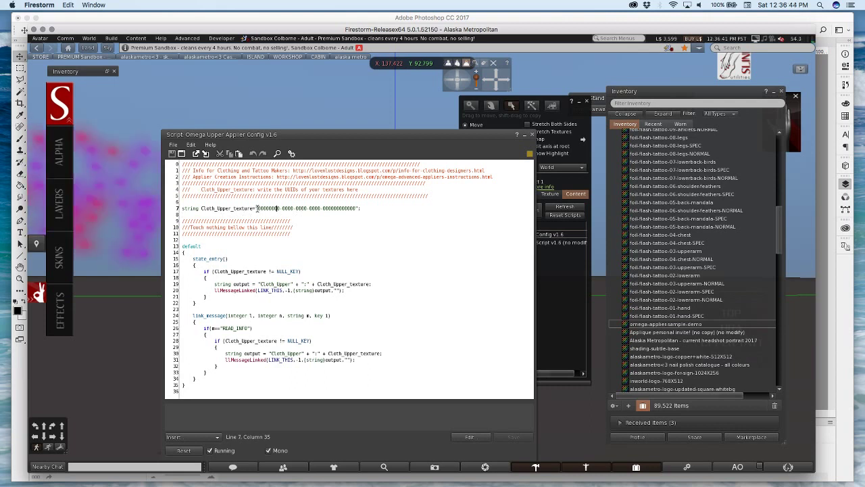
left_click_drag(264, 208, 358, 208)
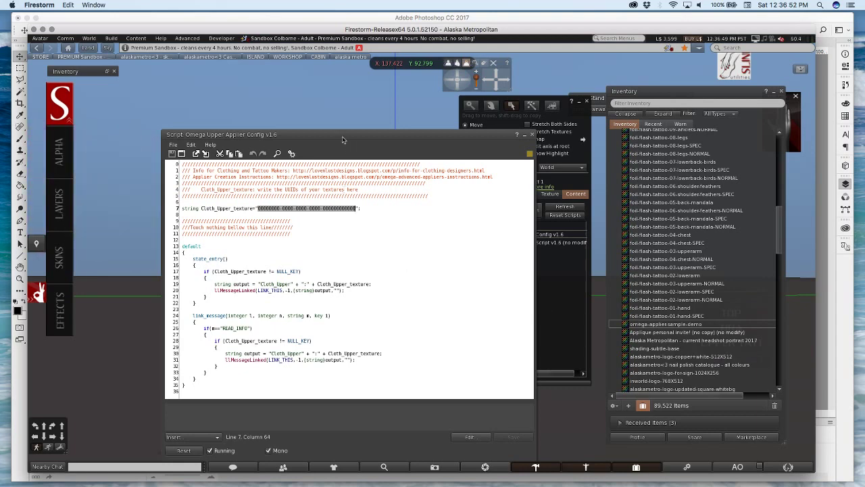
left_click_drag(340, 137, 317, 131)
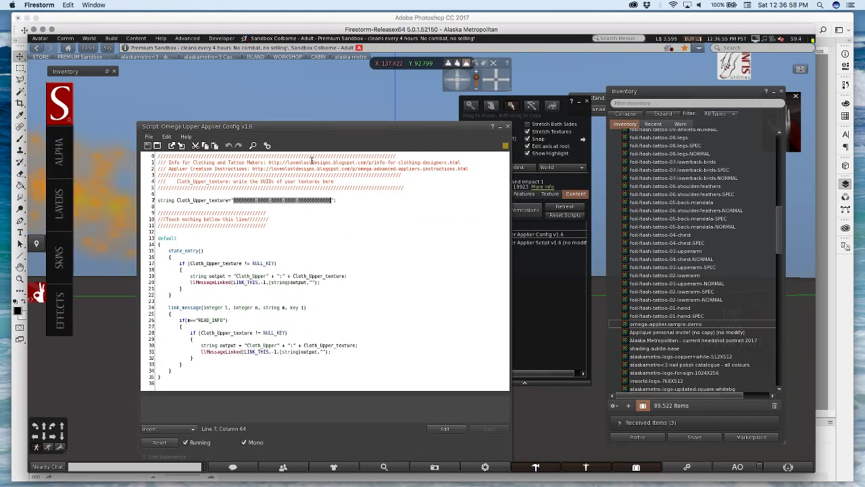
key("super+v")
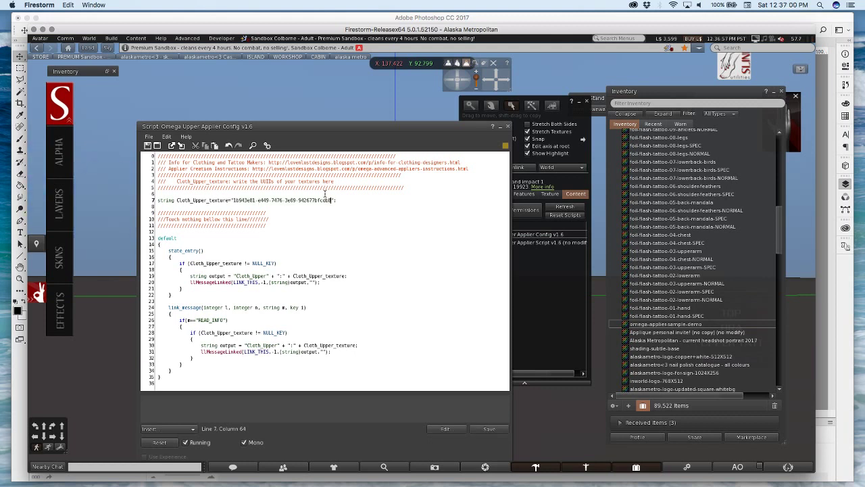
left_click(490, 429)
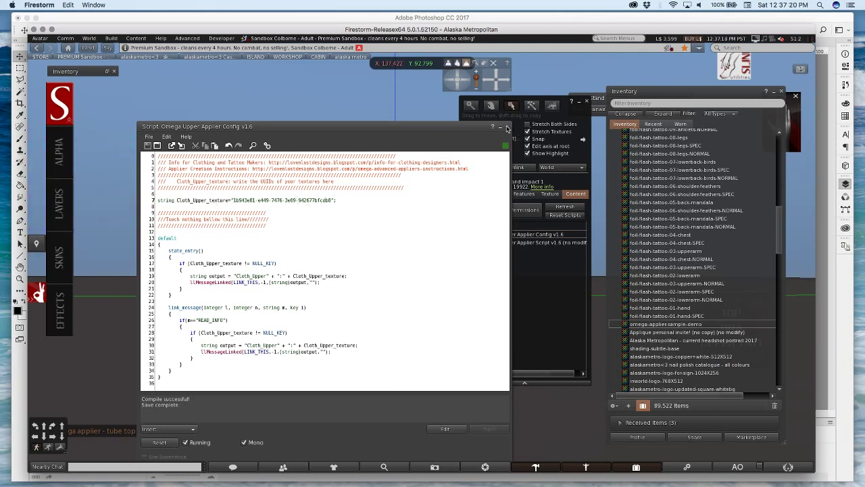
left_click(508, 127)
Set the HUD box's next-owner permissions to allow Copy and disallow Transfer
left_click(473, 194)
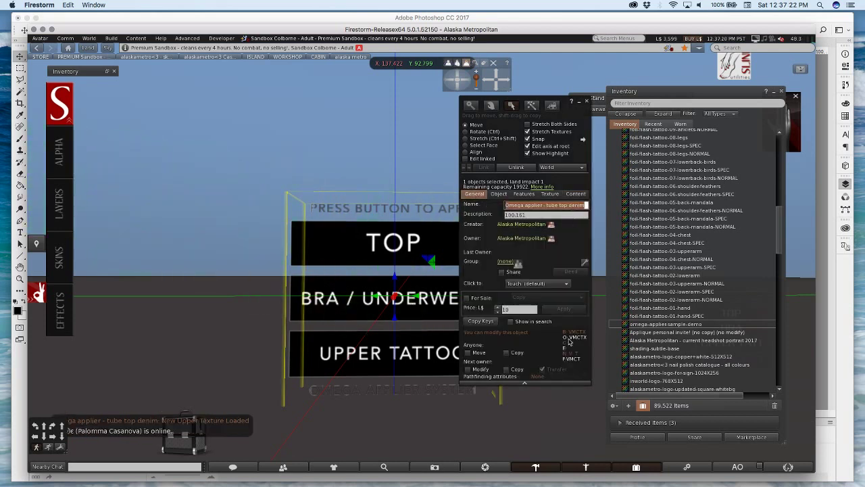
left_click(506, 369)
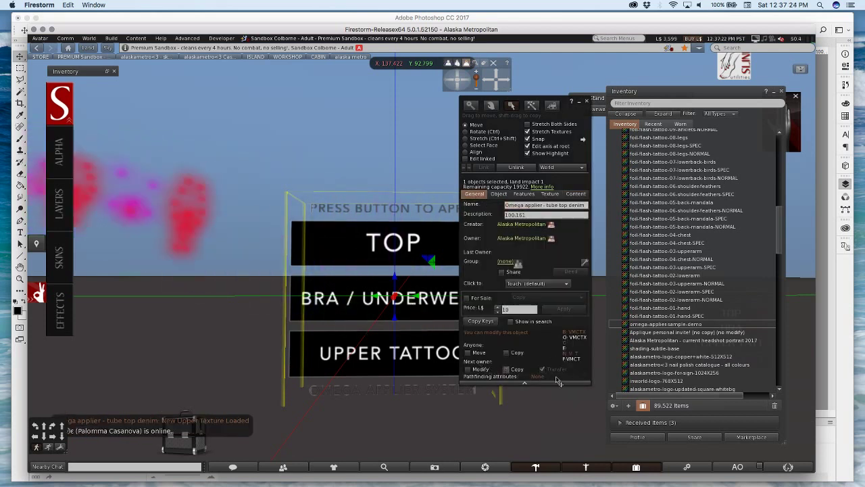
left_click(543, 369)
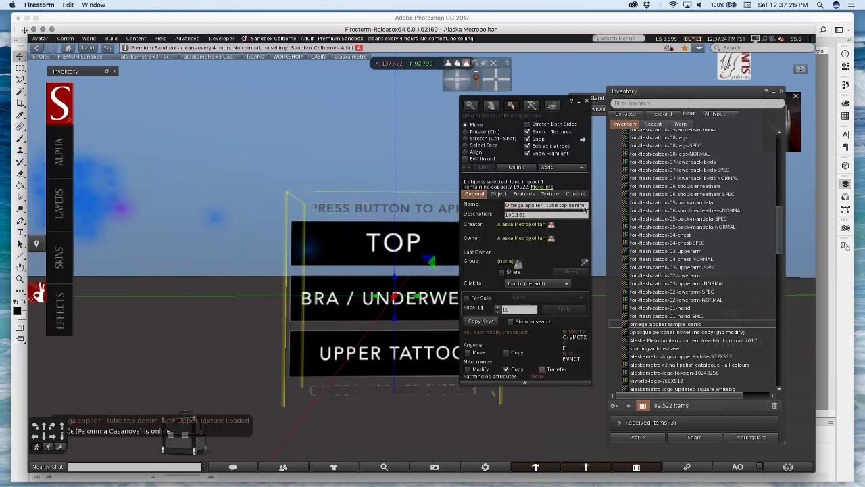
Review the HUD box's name and description and the properties of its two Omega scripts, then close the object editor
double_click(578, 205)
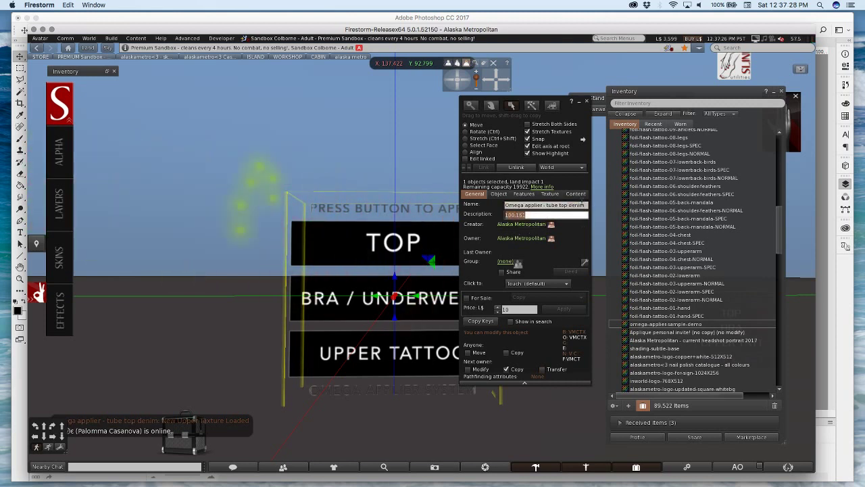
left_click(576, 194)
left_click(522, 234)
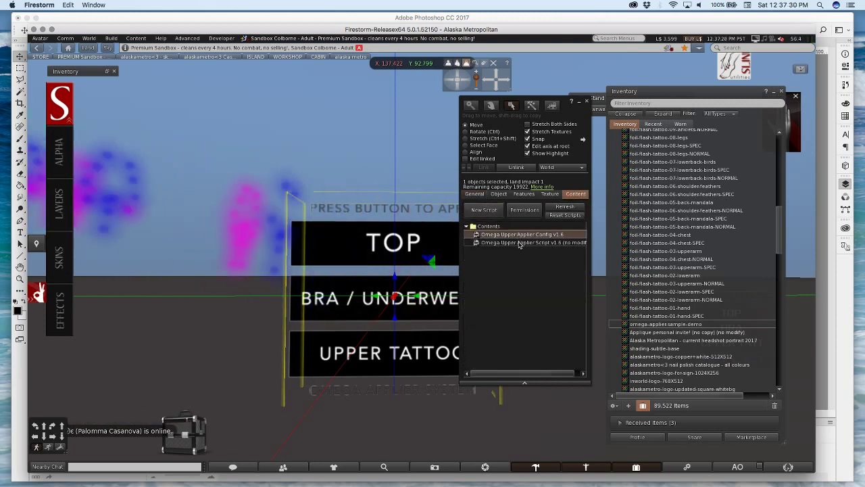
right_click(520, 243)
left_click(540, 253)
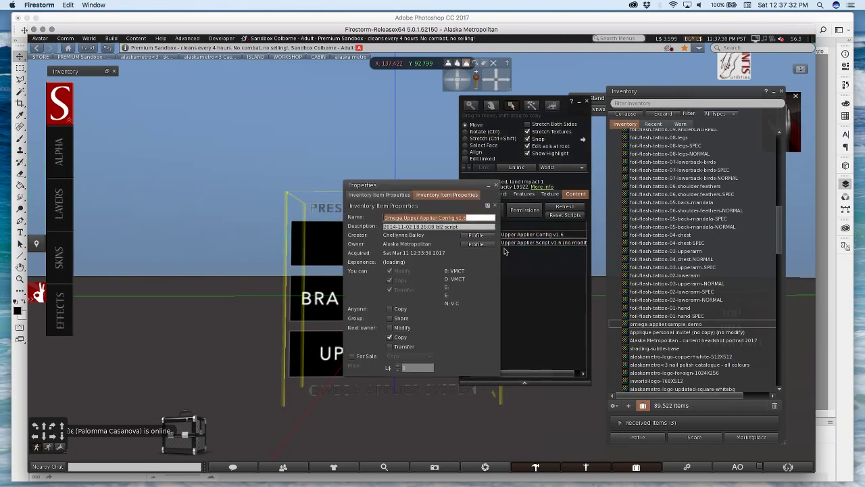
left_click(494, 205)
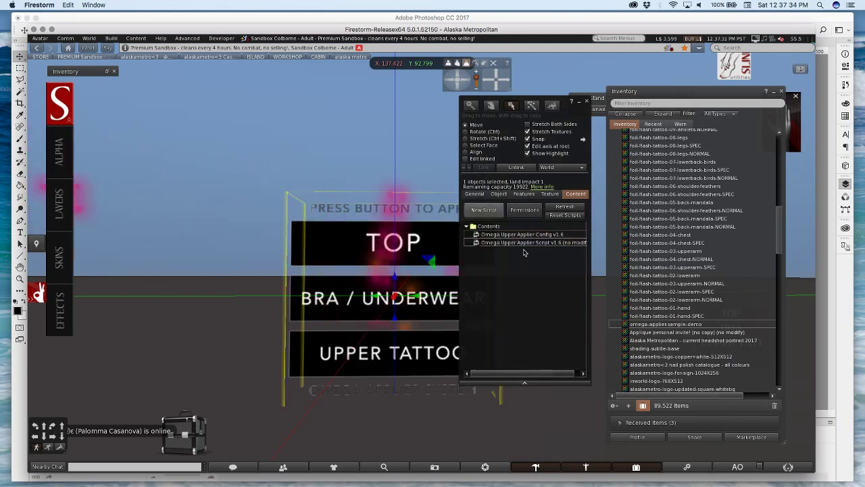
left_click(474, 194)
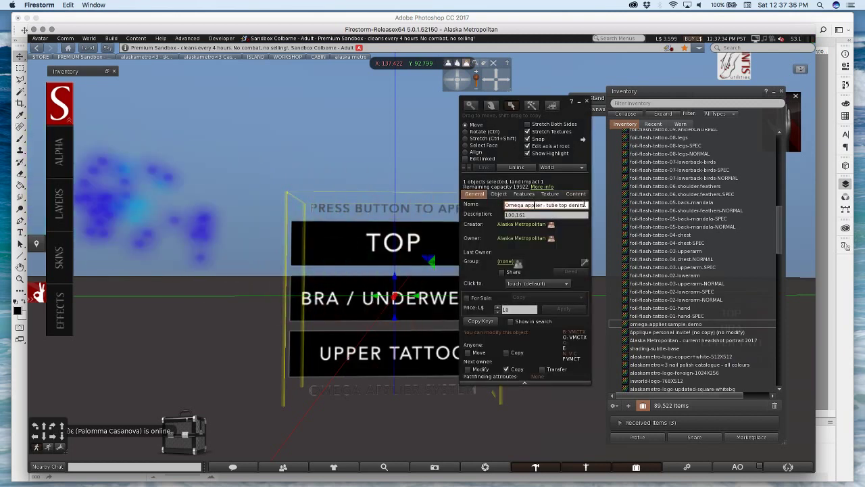
left_click(538, 215)
left_click(537, 214)
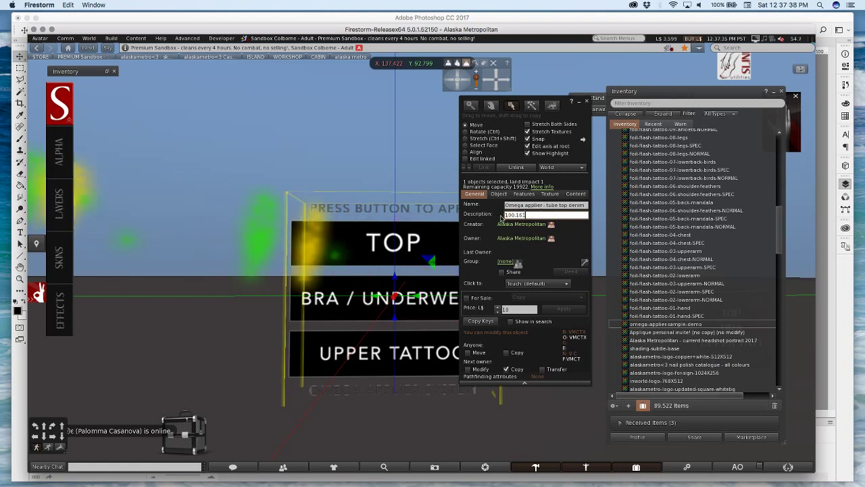
left_click(576, 193)
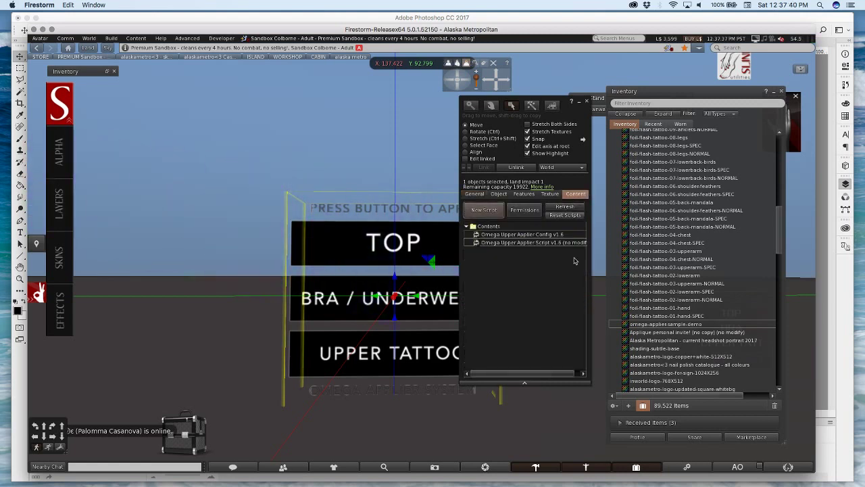
left_click(587, 101)
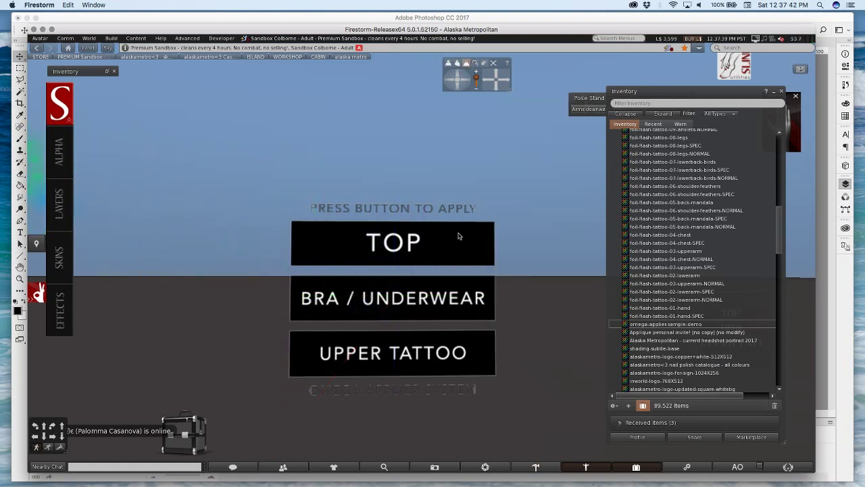
Take the HUD box into the inventory and open the Objects folder
right_click(427, 251)
left_click(400, 250)
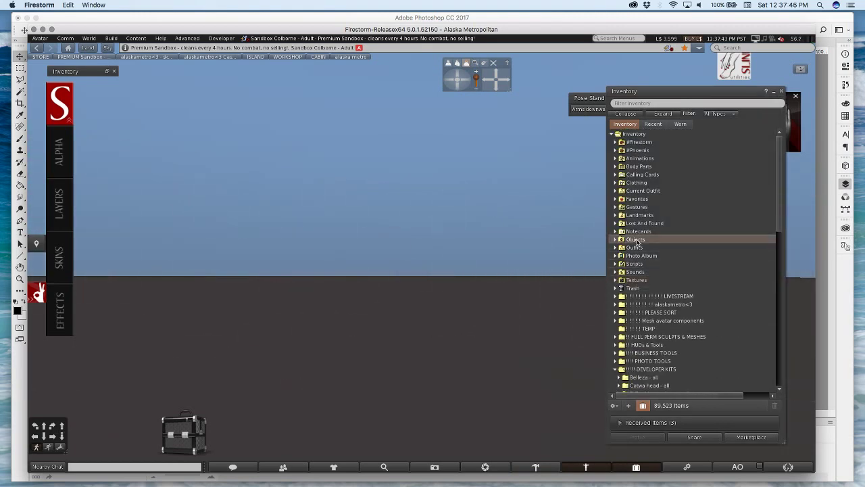
scroll(711, 261, "down", 3)
Copy the Omega applier - tube top denim item from the Objects folder into the LIVESTREAM folder, collapsing the folders no longer needed
left_click(699, 226)
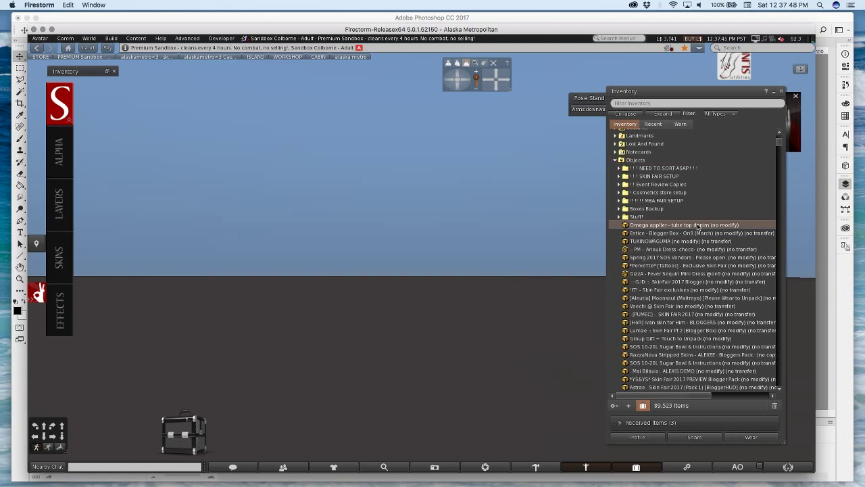
double_click(639, 161)
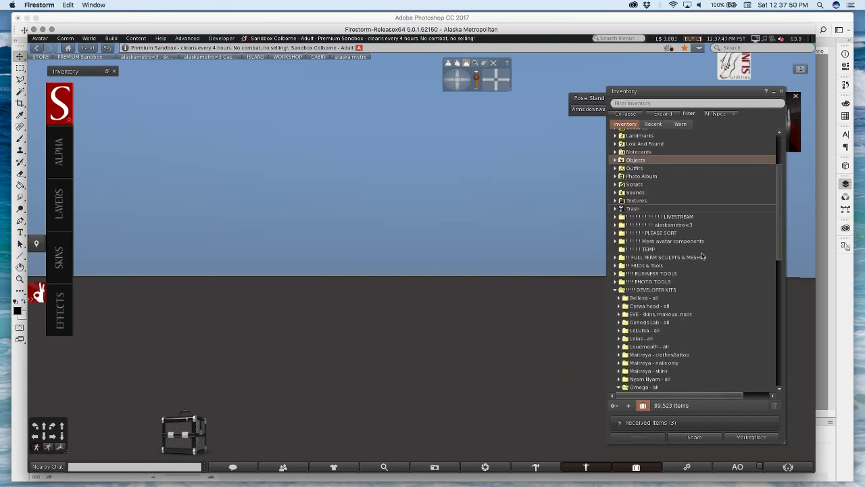
left_click(675, 292)
double_click(675, 292)
double_click(674, 218)
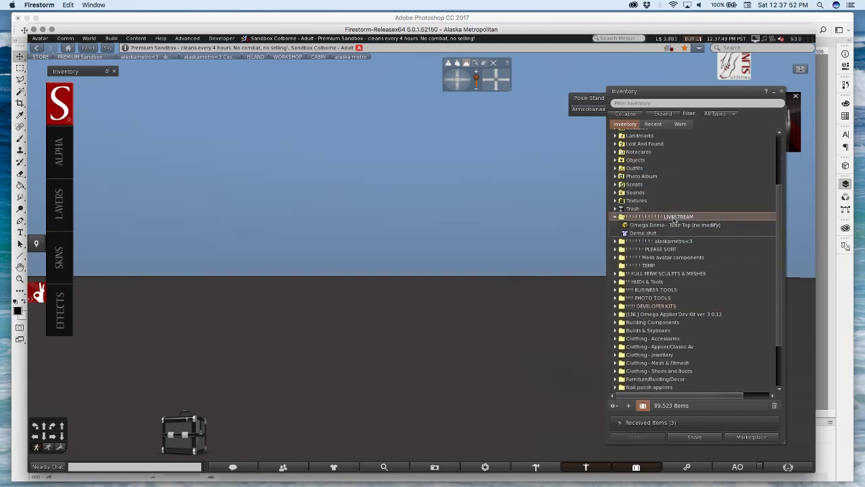
left_click(674, 225)
right_click(674, 225)
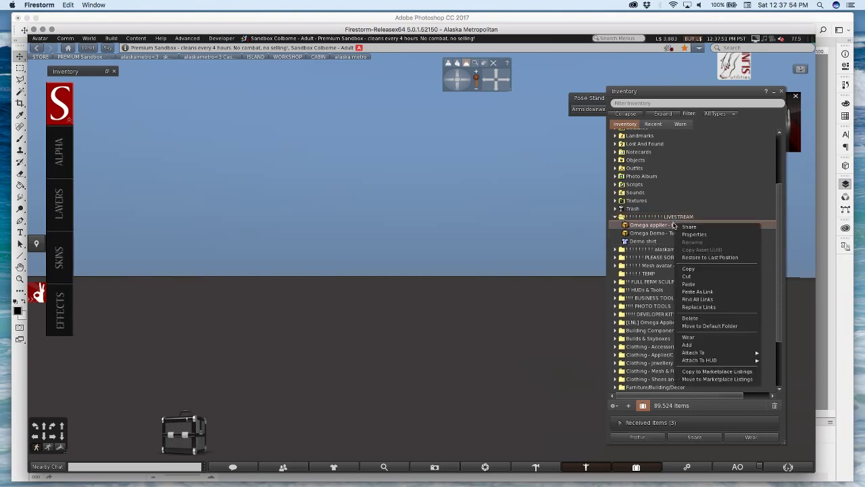
mouse_move(724, 362)
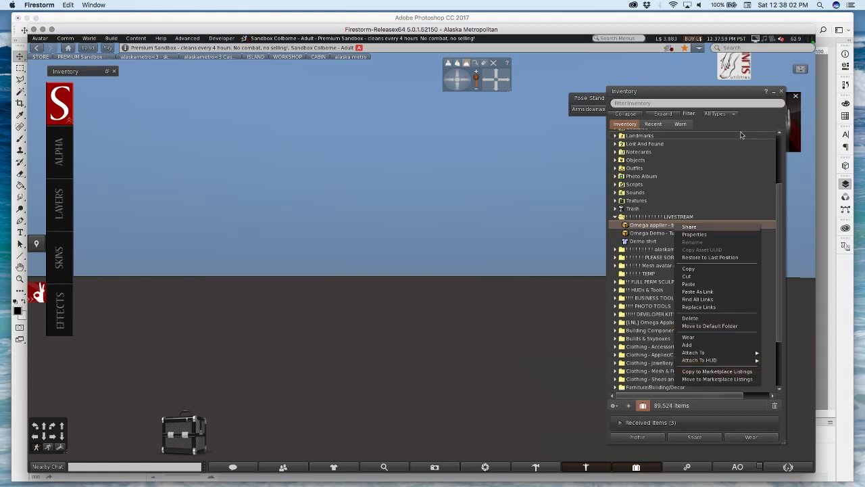
left_click(782, 92)
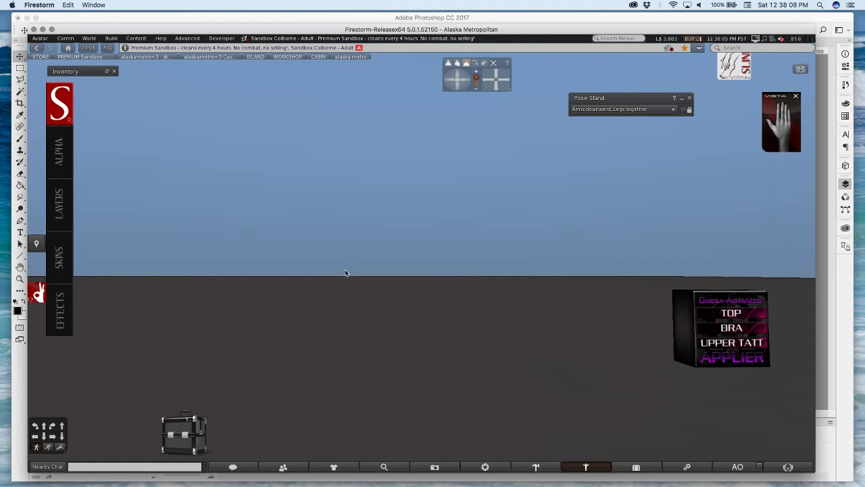
Expand and collapse the worn hand, body alpha and LeLutka head HUDs to show how attached HUDs behave, and bring the avatar into view
scroll(346, 273, "down", 10)
scroll(344, 273, "up", 3)
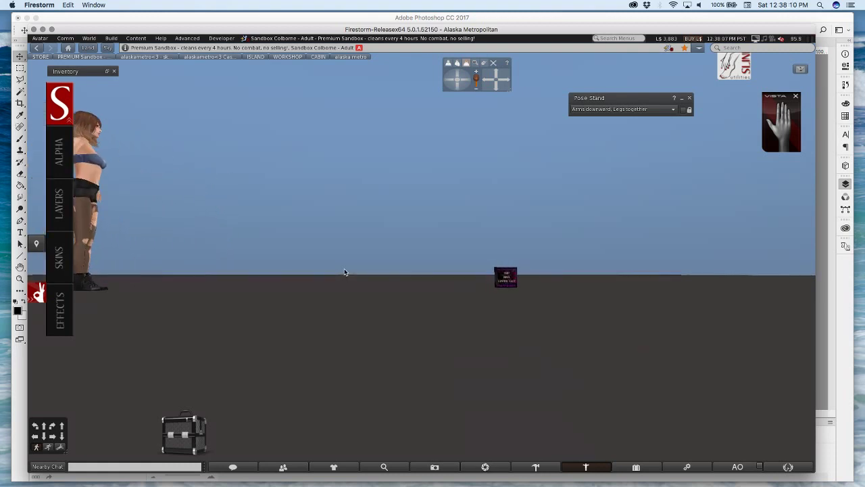
scroll(345, 272, "down", 8)
scroll(346, 272, "up", 8)
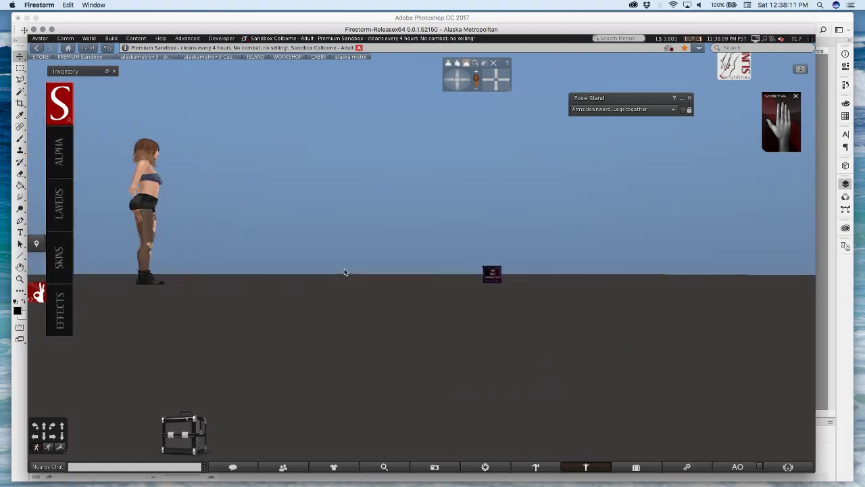
left_click(784, 131)
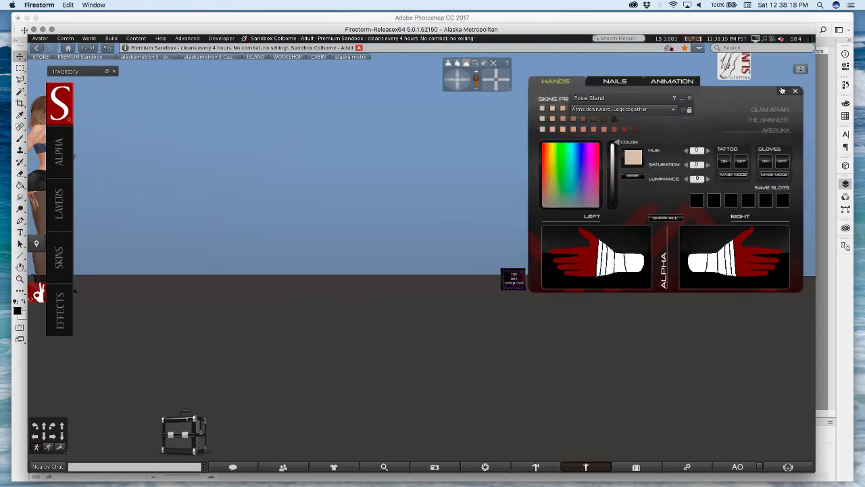
left_click(782, 90)
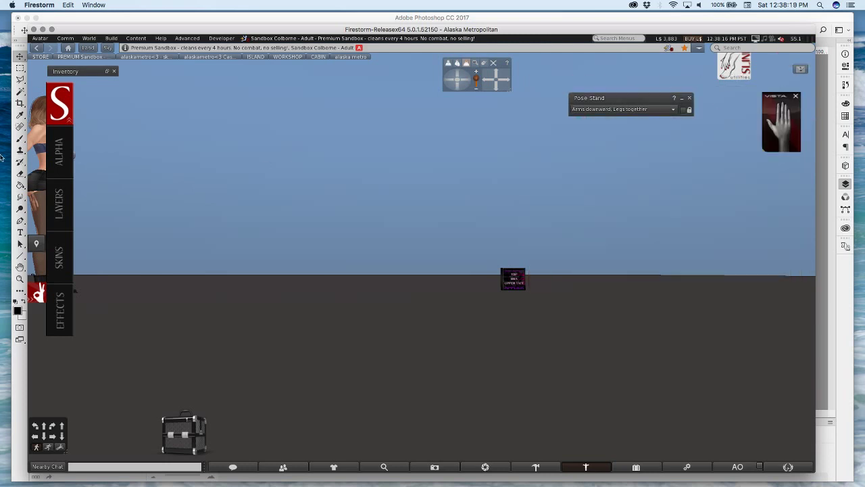
left_click(65, 151)
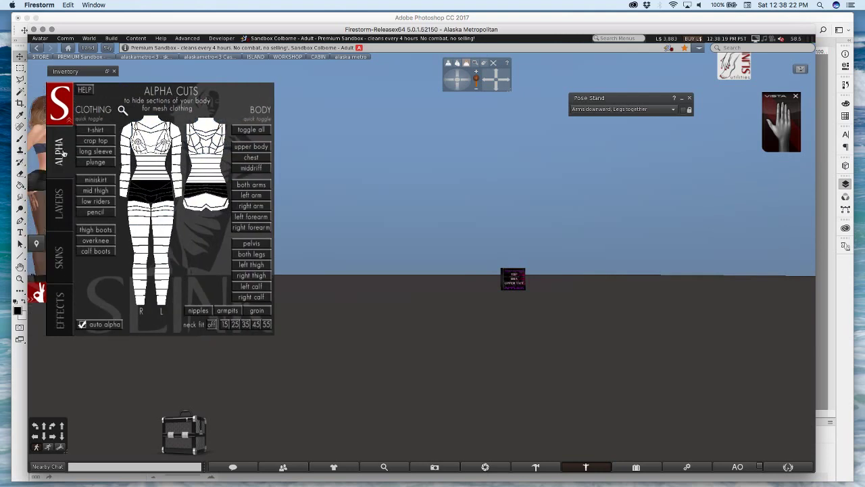
left_click(62, 154)
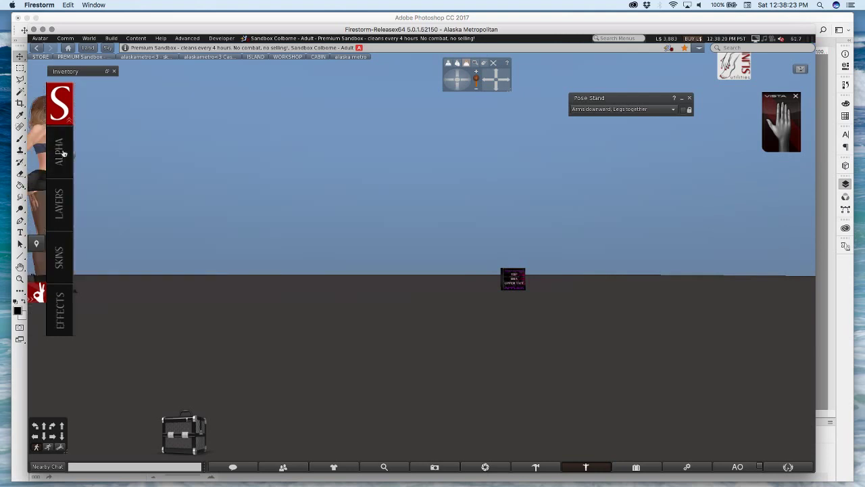
left_click(191, 437)
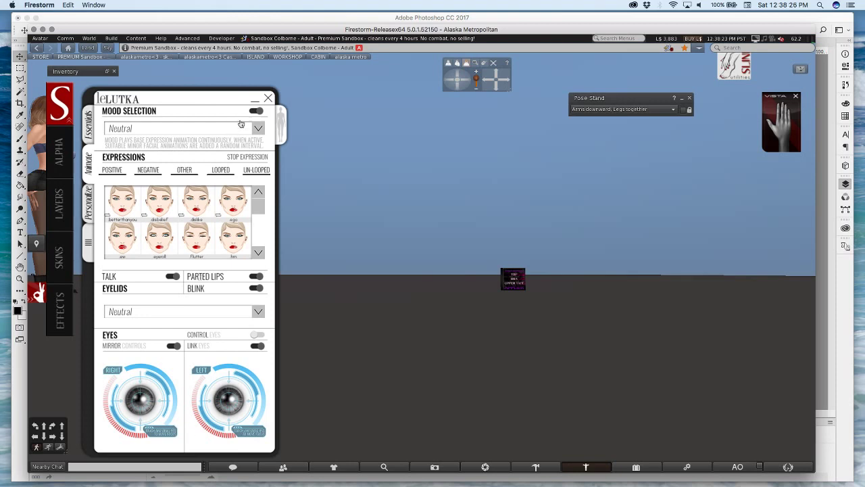
left_click(255, 98)
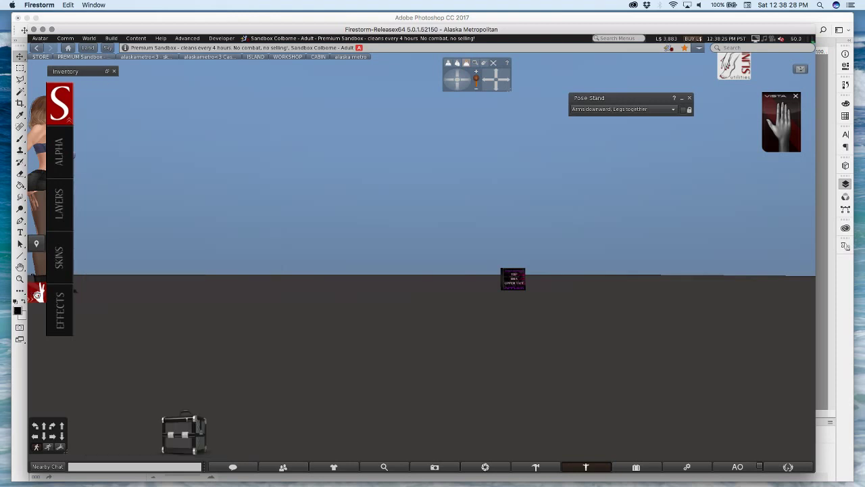
left_click(35, 294)
left_click(33, 293)
left_click_drag(373, 339, 427, 256, "alt")
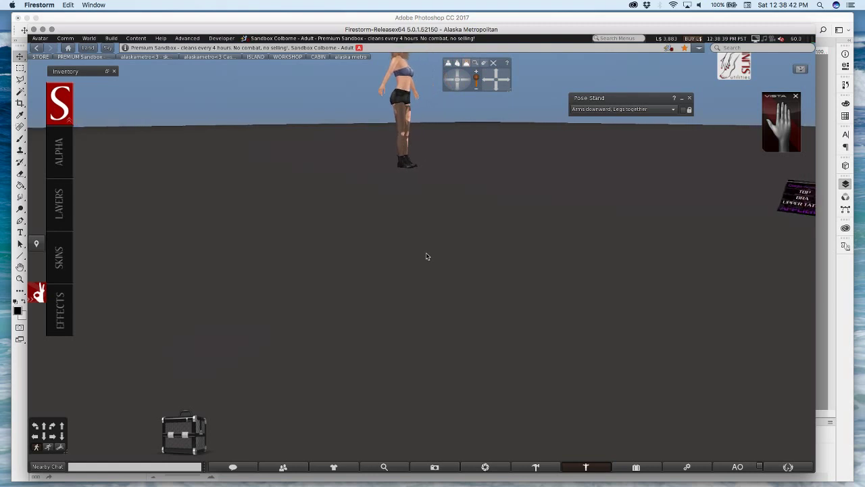
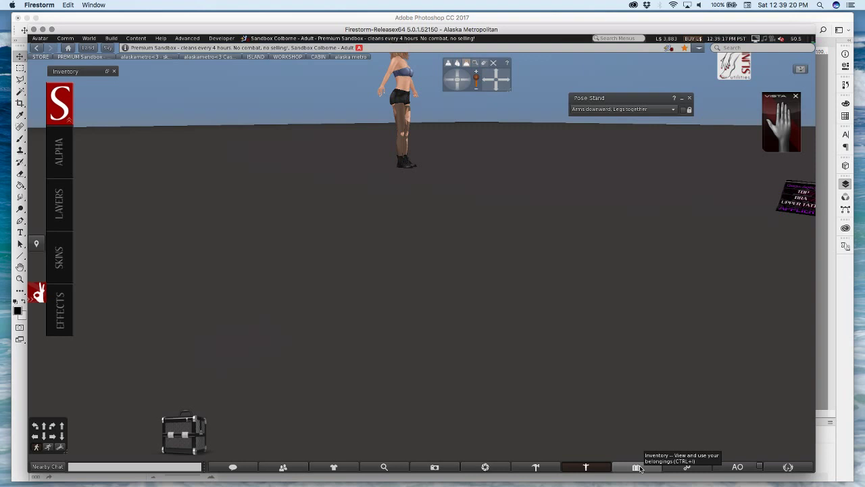
Attach the Omega applier - tube top denim HUD from the LIVESTREAM folder to the Bottom Right HUD point, then minimize the inventory
left_click(640, 468)
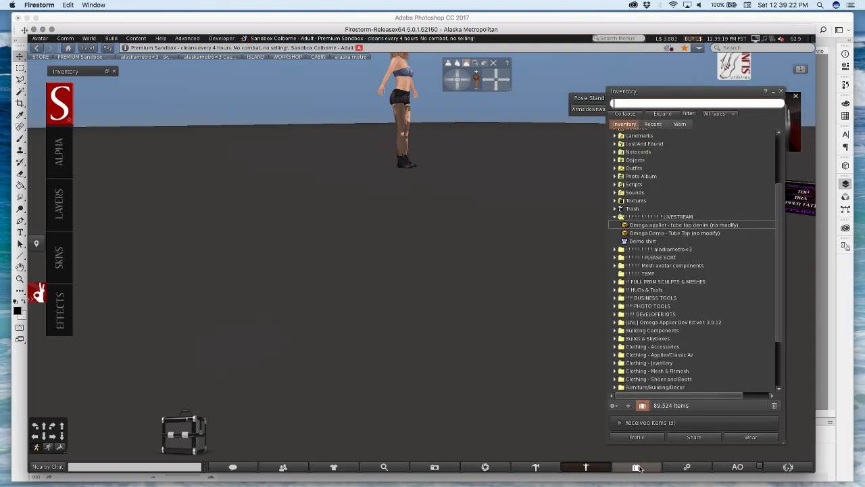
right_click(715, 229)
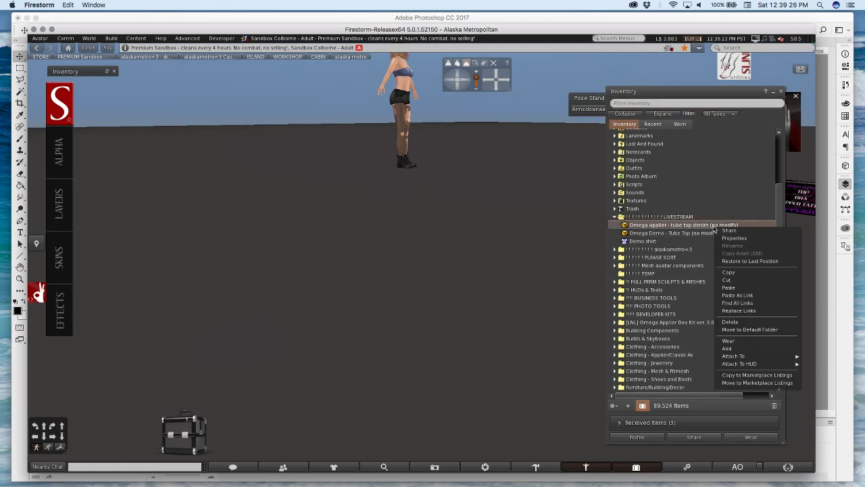
mouse_move(732, 367)
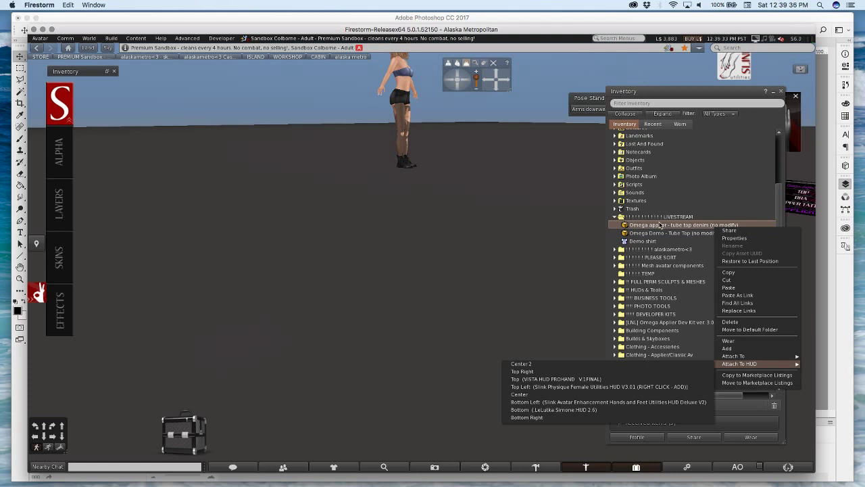
left_click(545, 417)
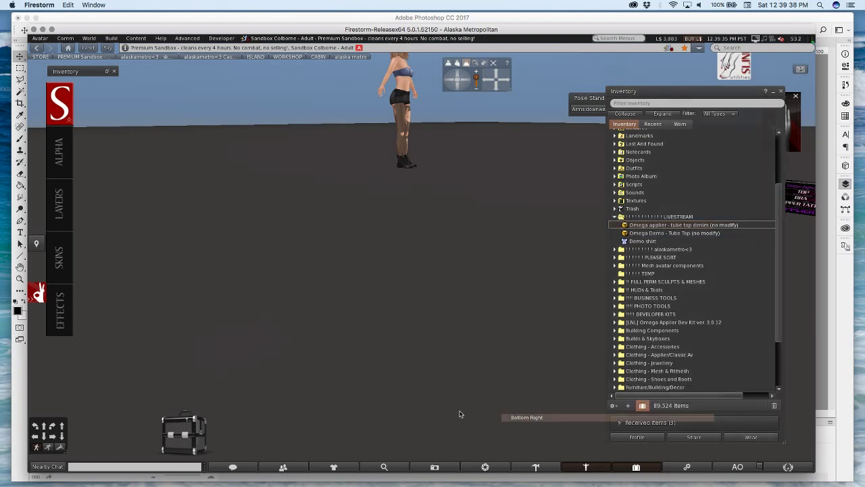
left_click(774, 91)
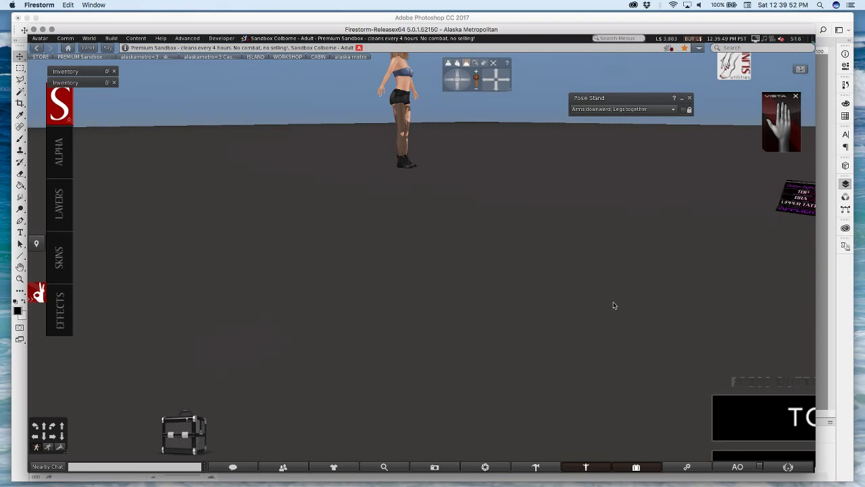
Edit the attached HUD and move it up and inward until all three buttons lie inside the screen boundary
right_click(772, 417)
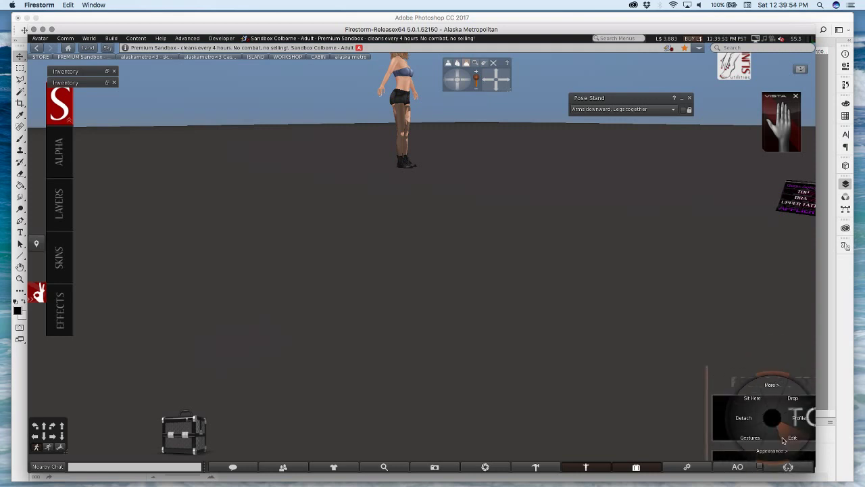
left_click(786, 439)
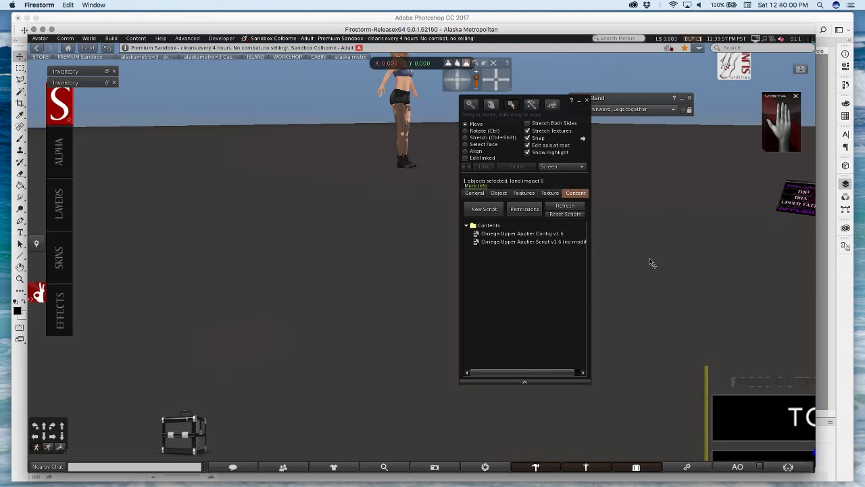
left_click_drag(581, 124, 805, 99)
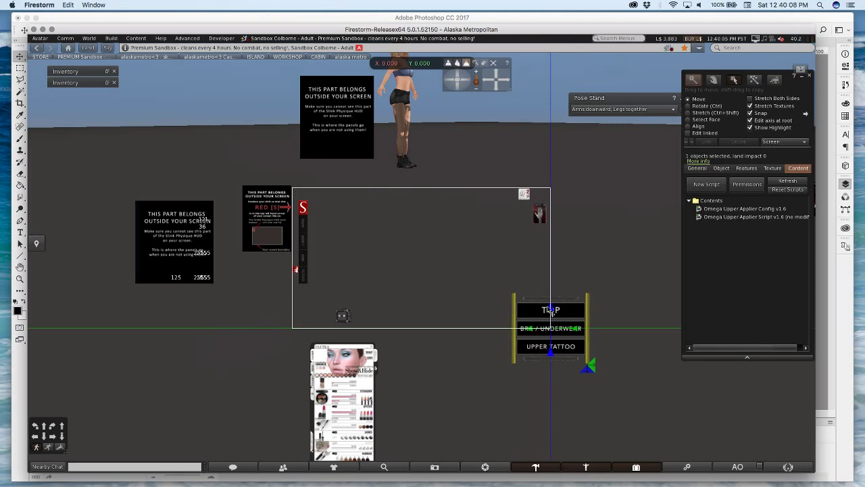
left_click_drag(553, 311, 524, 292)
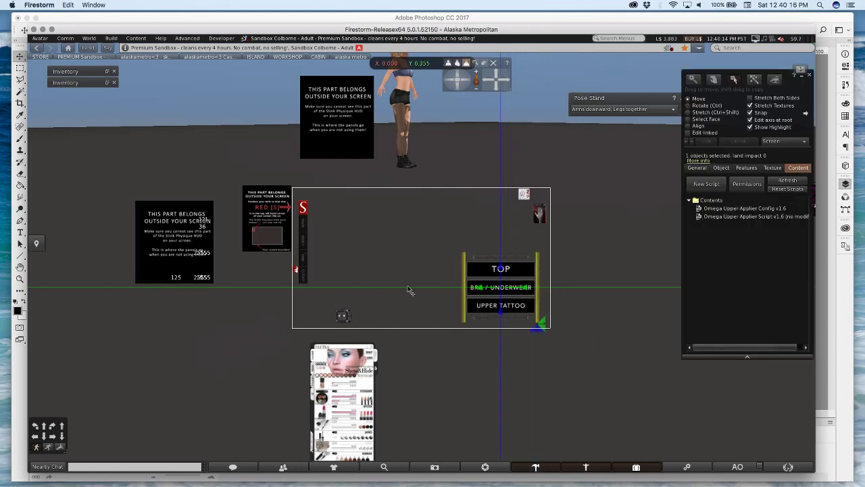
scroll(407, 290, "down", 5)
scroll(408, 289, "up", 10)
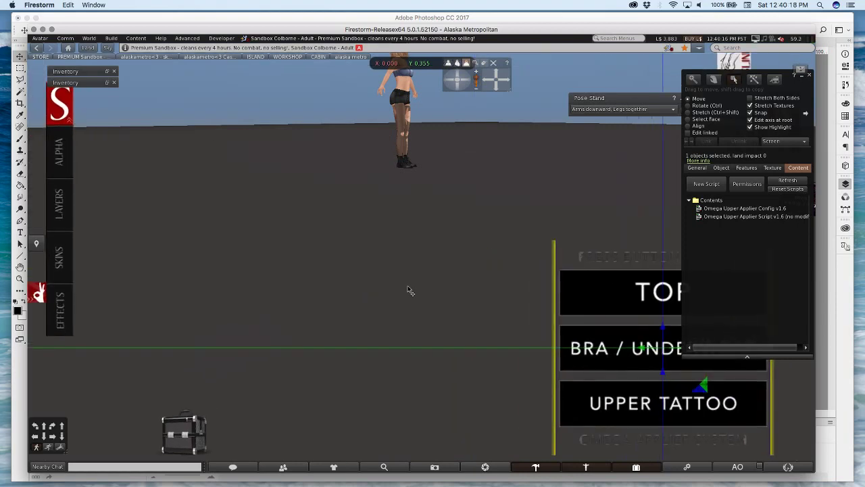
Shrink the attached HUD proportionally to about a third of its size using Stretch with Stretch Both Sides enabled, then close the object editor
left_click_drag(803, 85, 265, 135)
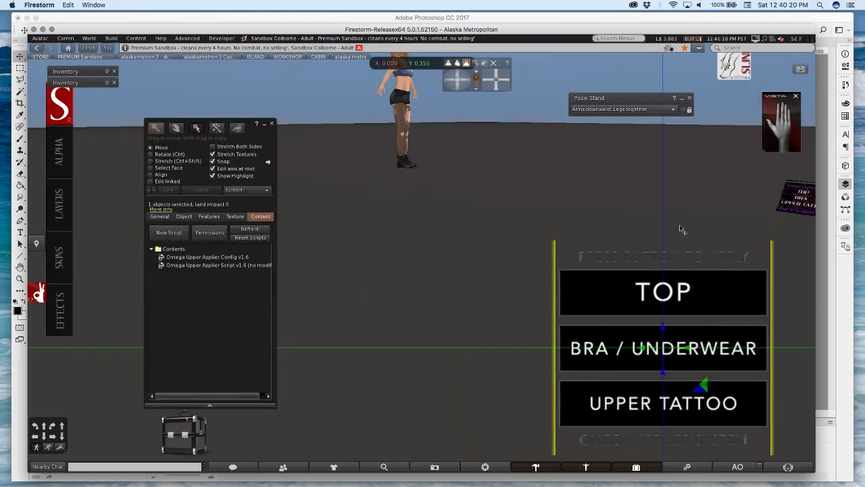
left_click(165, 160)
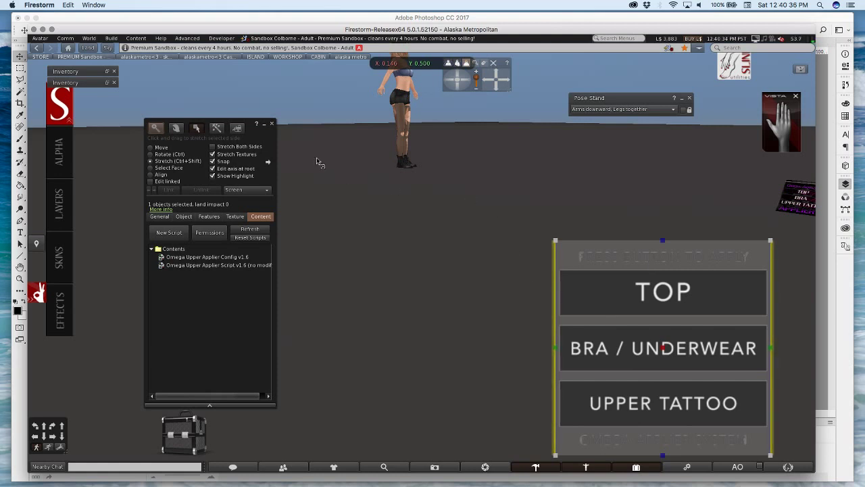
left_click(213, 146)
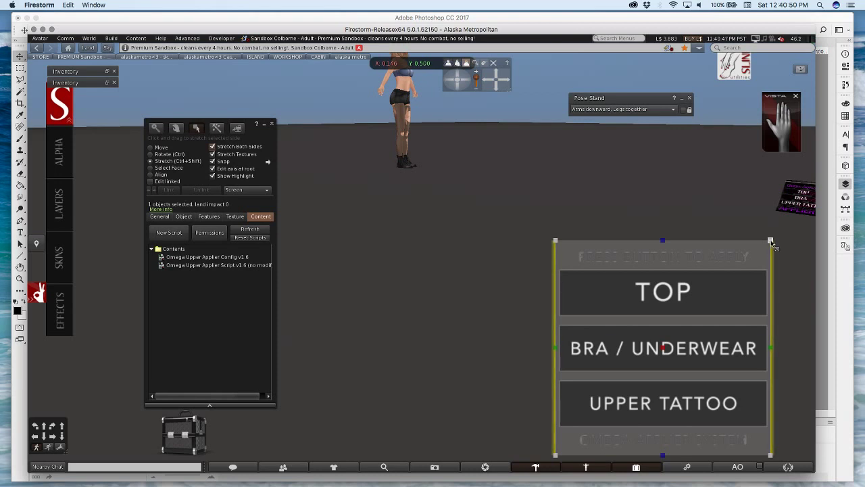
left_click_drag(769, 240, 696, 310)
left_click(274, 125)
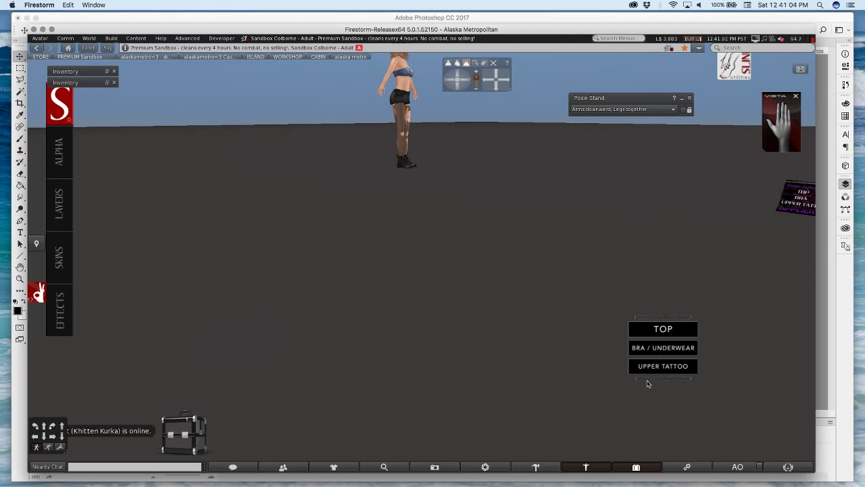
left_click_drag(622, 197, 605, 142, "ctrl+alt")
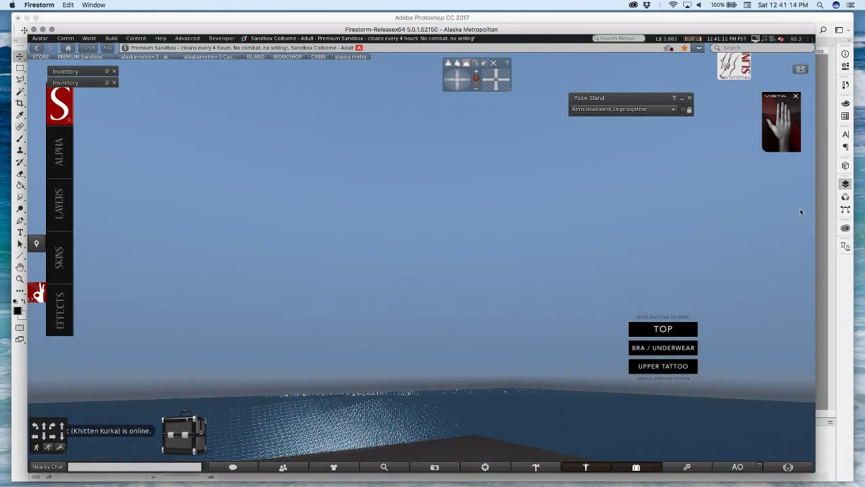
Switch to Photoshop and set the PRESS BUTTON TO APPLY text to black (000000) with a heavier Avenir weight
left_click(819, 196)
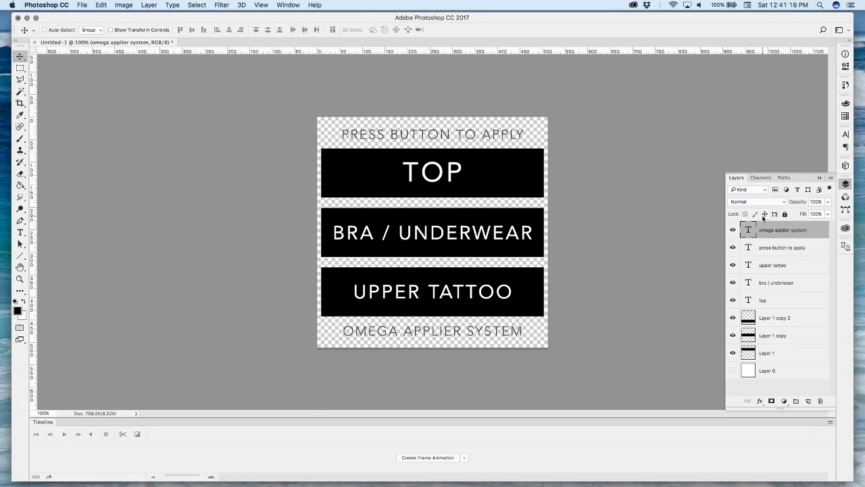
key("t")
left_click(427, 137)
left_click_drag(526, 138, 338, 134)
left_click(328, 30)
type("000000")
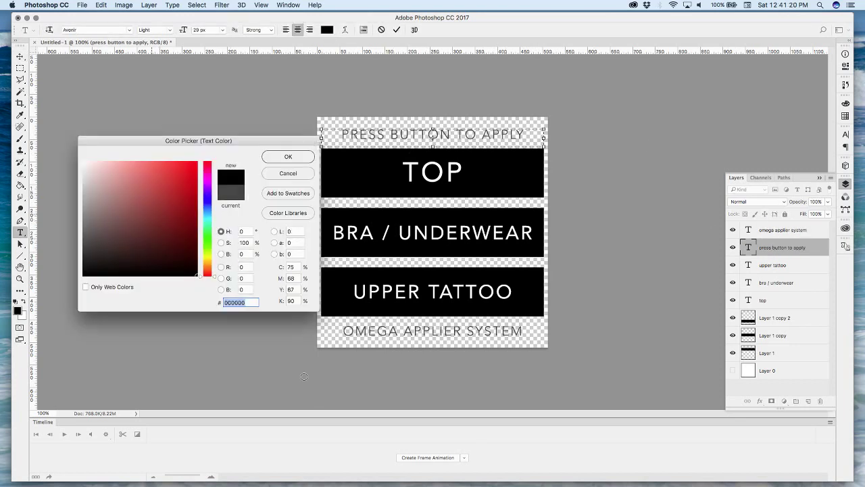
left_click(308, 157)
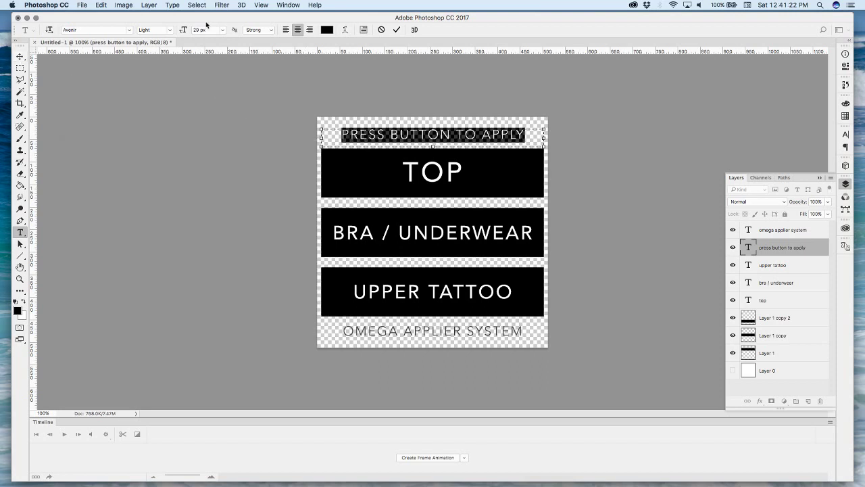
left_click(168, 31)
left_click(152, 42)
left_click(433, 134)
left_click(20, 57)
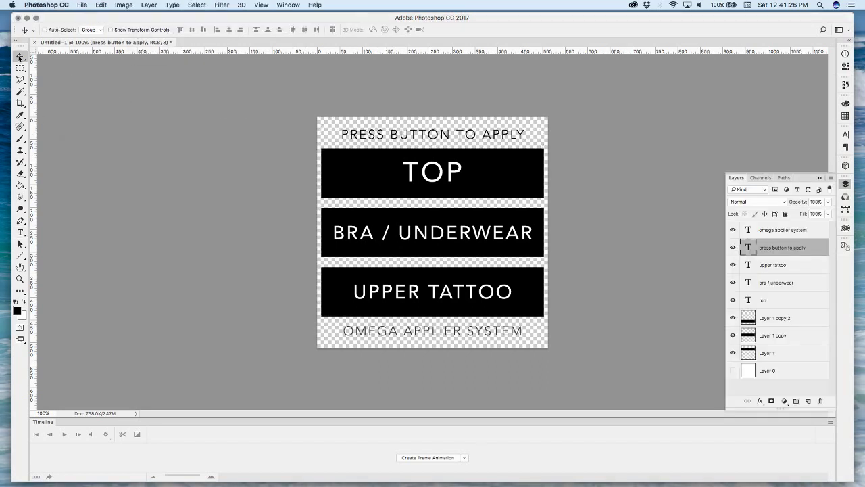
Set the OMEGA APPLIER SYSTEM text to black (000000) and give it a heavier Avenir weight
key("t")
left_click(436, 332)
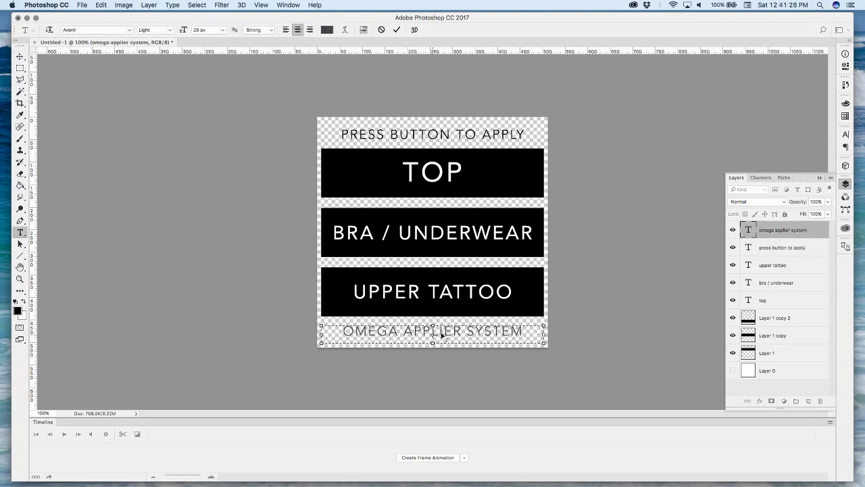
key("super+a")
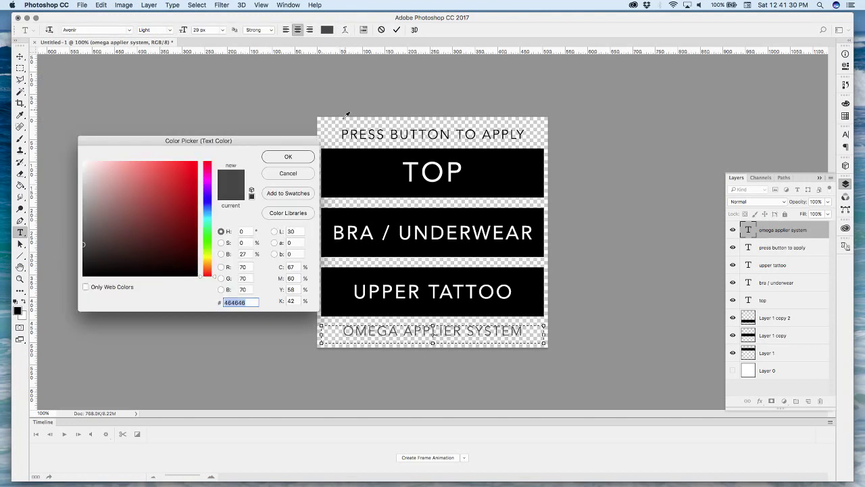
left_click(328, 30)
type("000000")
left_click(288, 156)
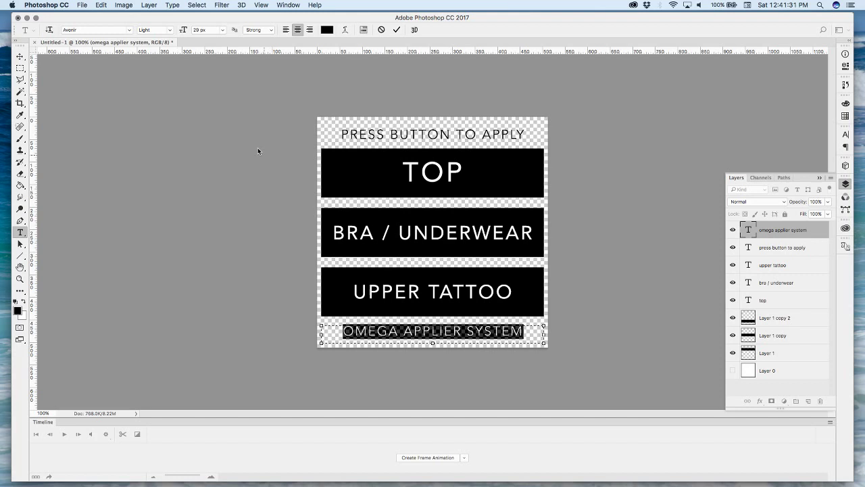
left_click(162, 30)
left_click(166, 39)
left_click(20, 57)
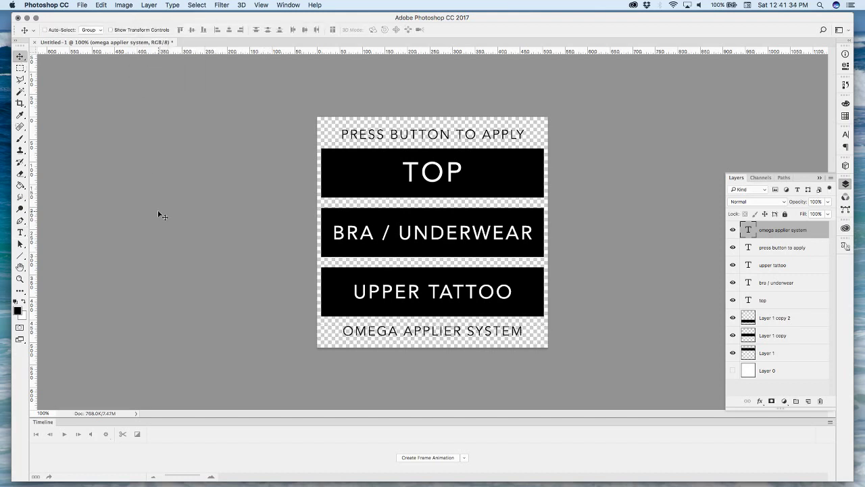
Save the image for web as a transparent PNG-24, replacing reskinned-applier-HUD-Omega.png in the ! To upload folder
key("super+alt+shift+s")
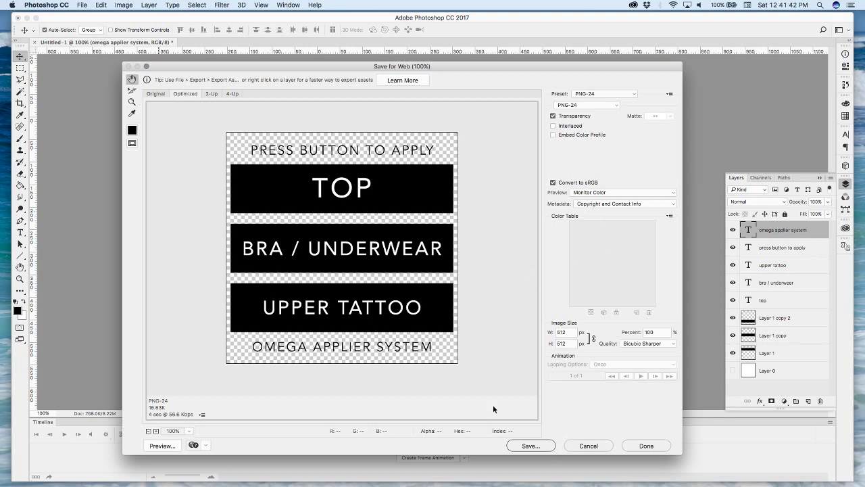
left_click(531, 445)
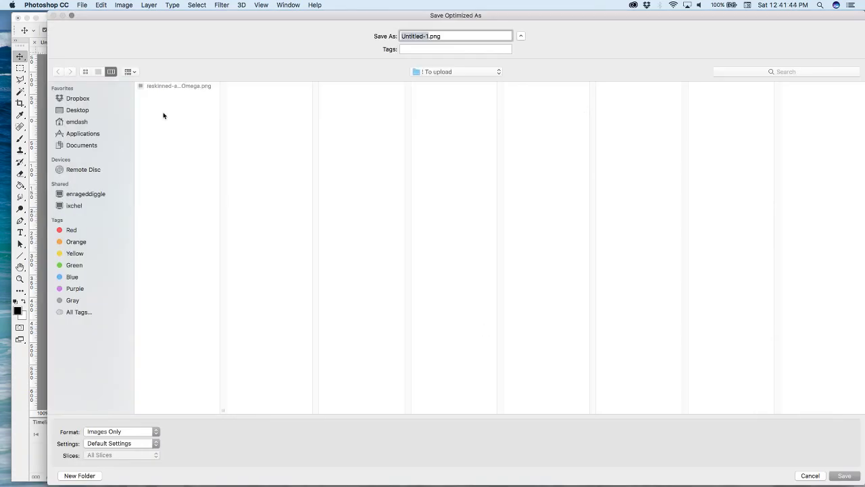
left_click(175, 86)
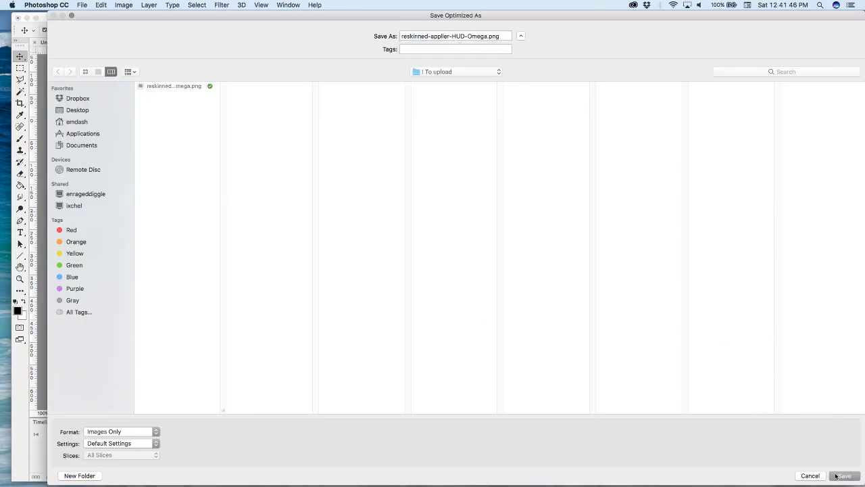
left_click(843, 476)
left_click(550, 251)
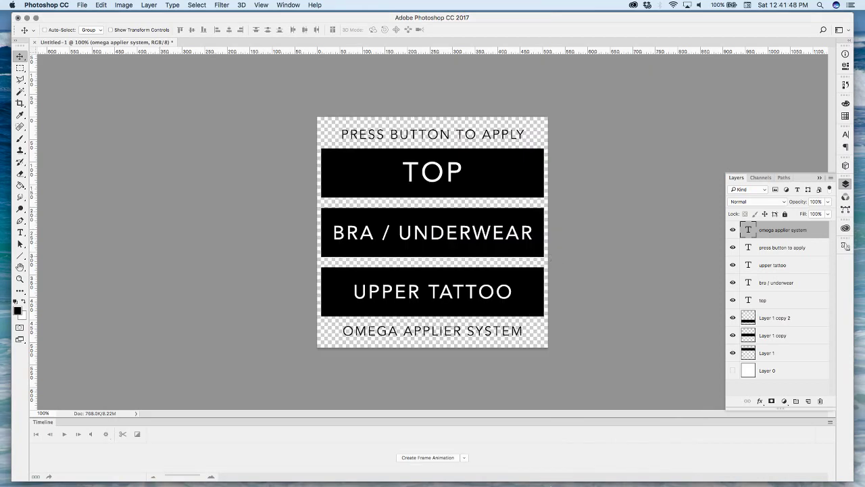
Switch to Firestorm, restore the minimized inventory windows and upload reskinned-applier-HUD-Omega.png as an image for L$10
left_click(613, 472)
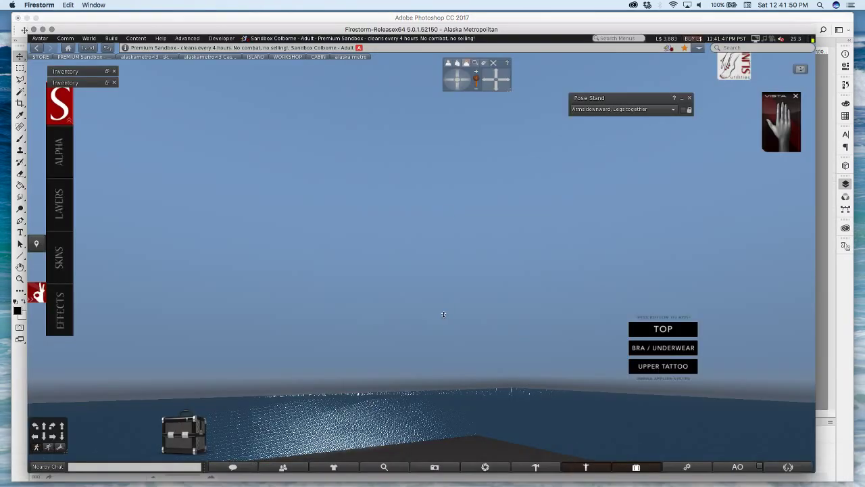
left_click(636, 466)
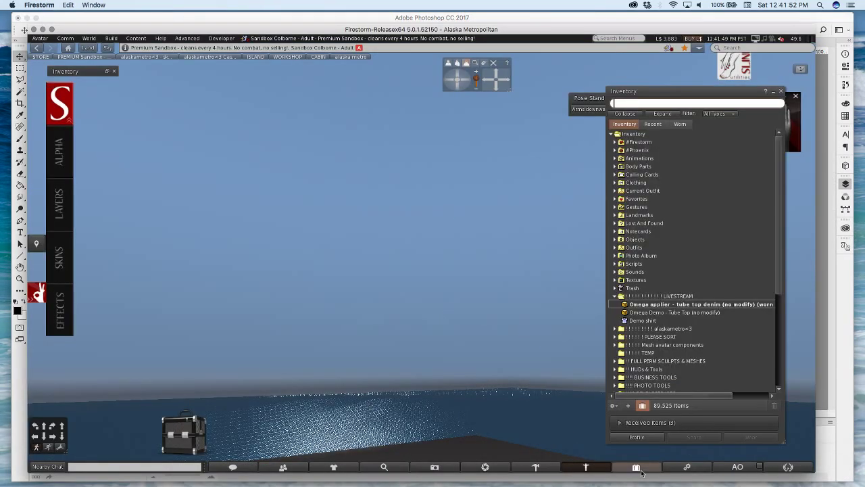
left_click(629, 407)
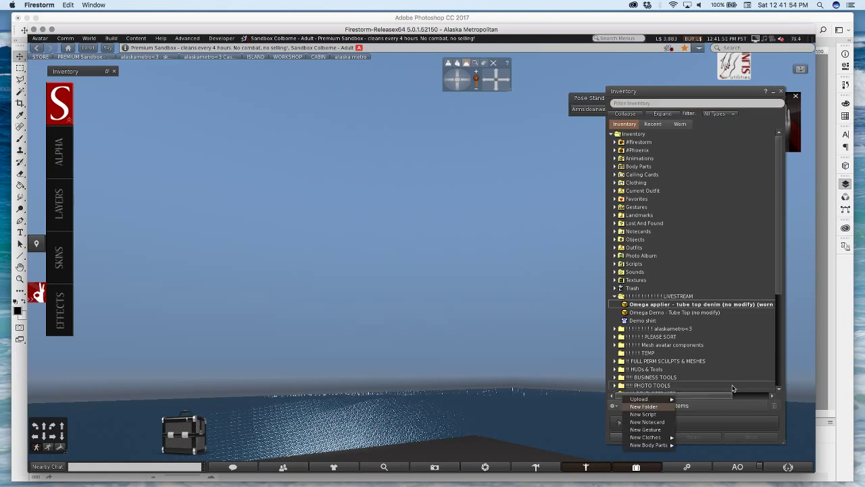
left_click(696, 414)
left_click(642, 406)
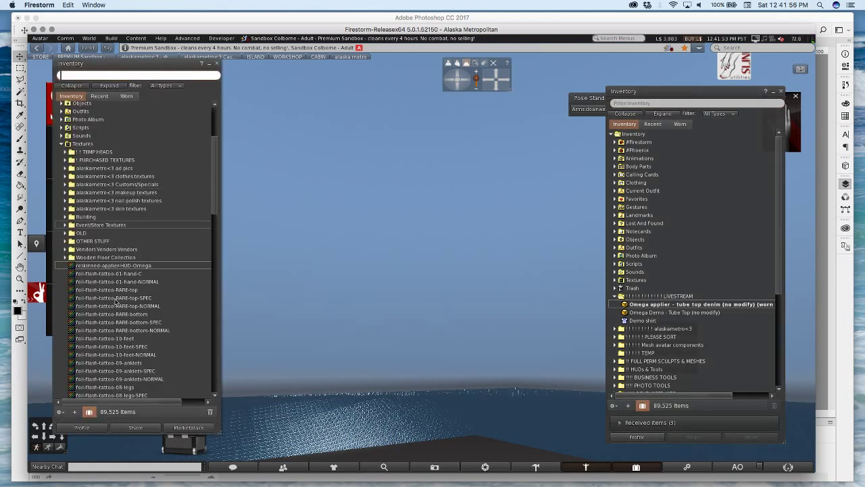
left_click(74, 412)
mouse_move(97, 355)
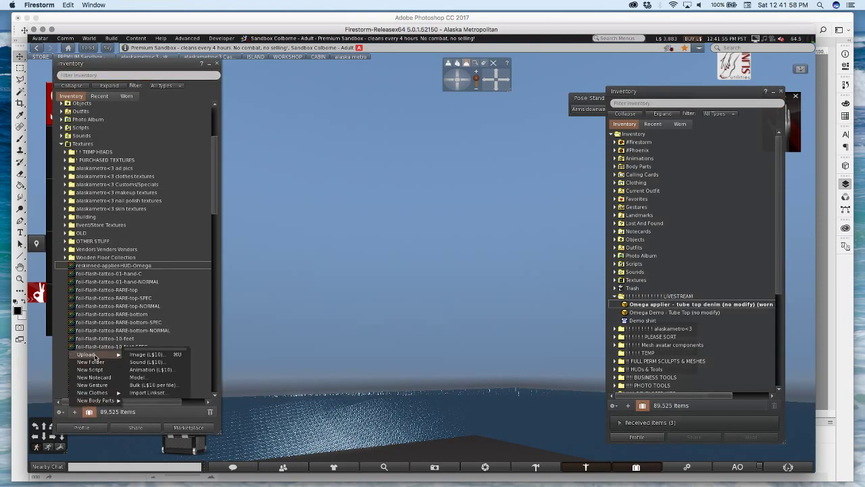
left_click(145, 355)
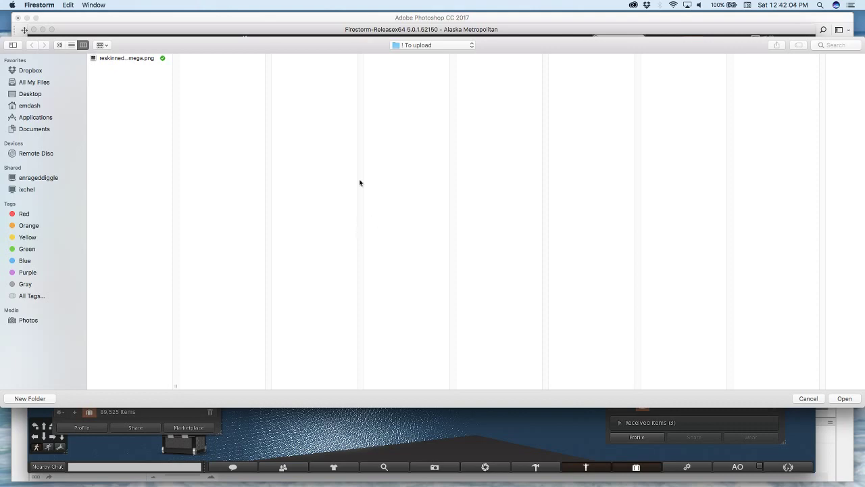
left_click(125, 58)
left_click(845, 399)
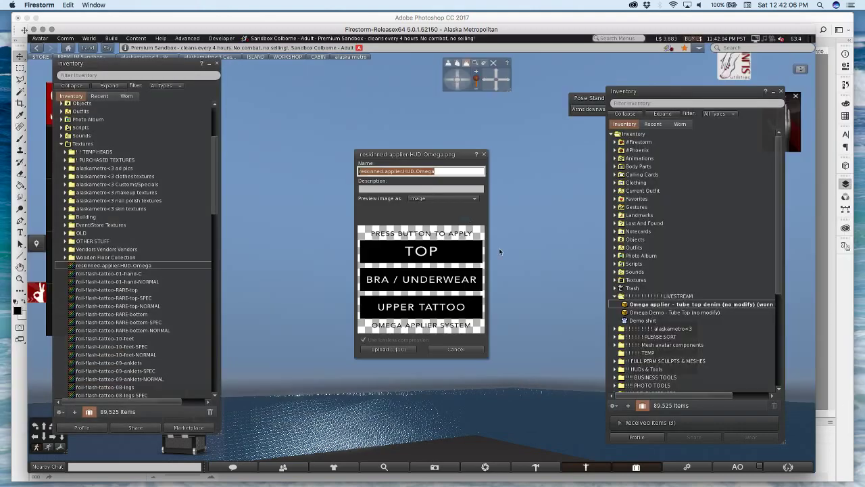
left_click(389, 350)
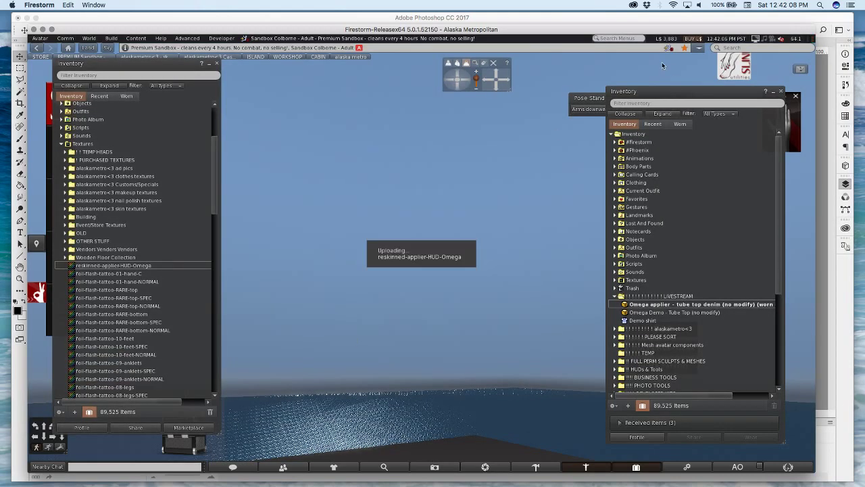
Apply the reskinned-applier-HUD-Omega texture to the front face of the worn Omega applier HUD
left_click_drag(670, 90, 443, 91)
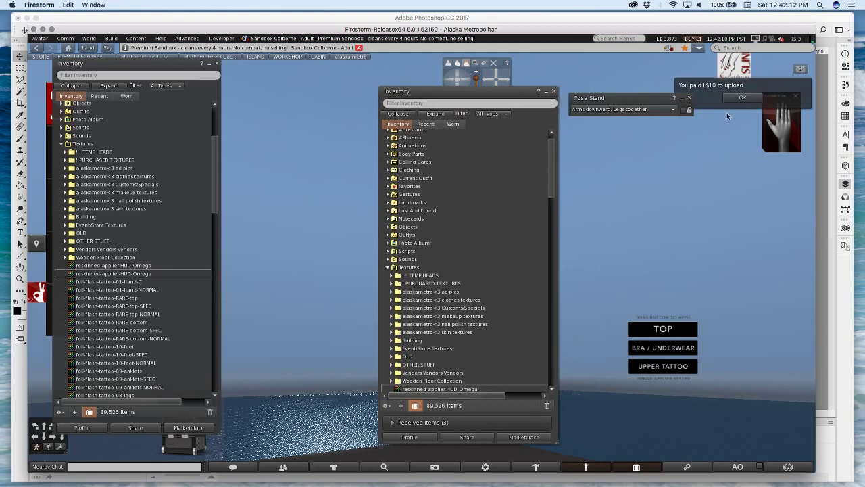
right_click(658, 350)
left_click(670, 367)
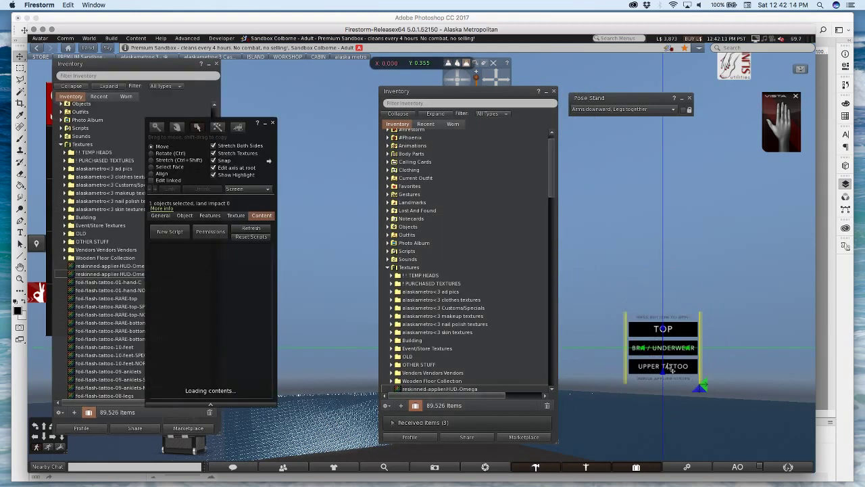
left_click(177, 168)
left_click_drag(210, 162, 313, 141)
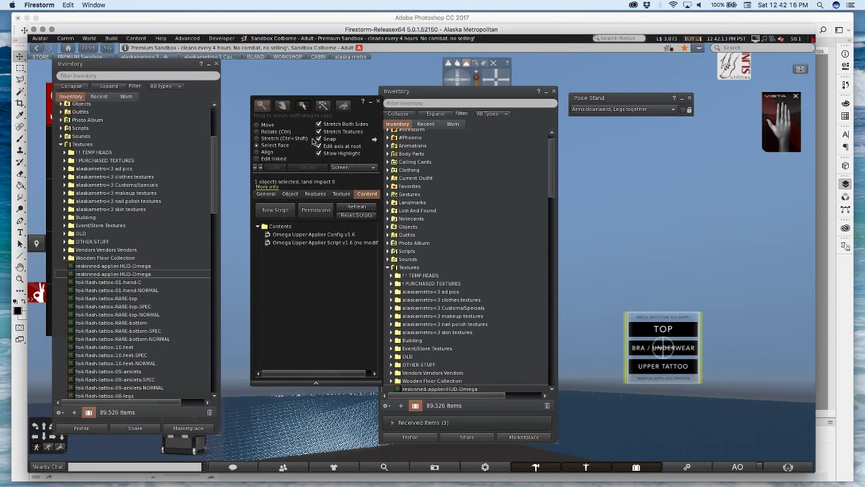
left_click(672, 337)
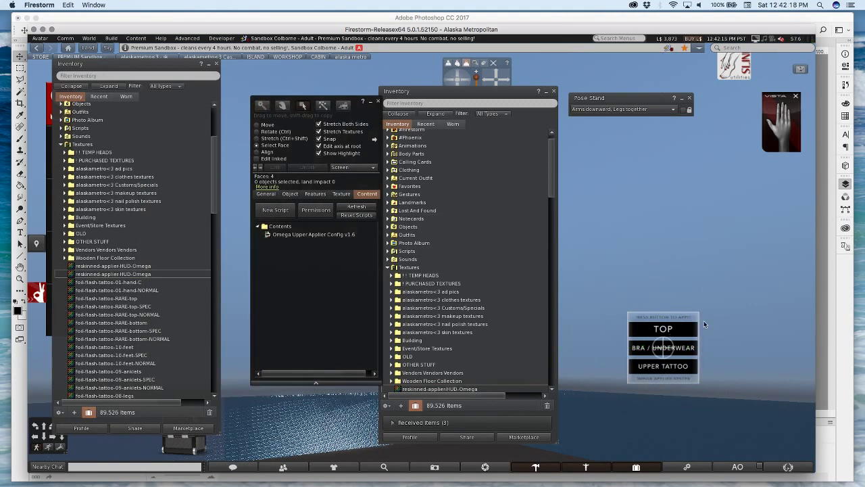
left_click(342, 194)
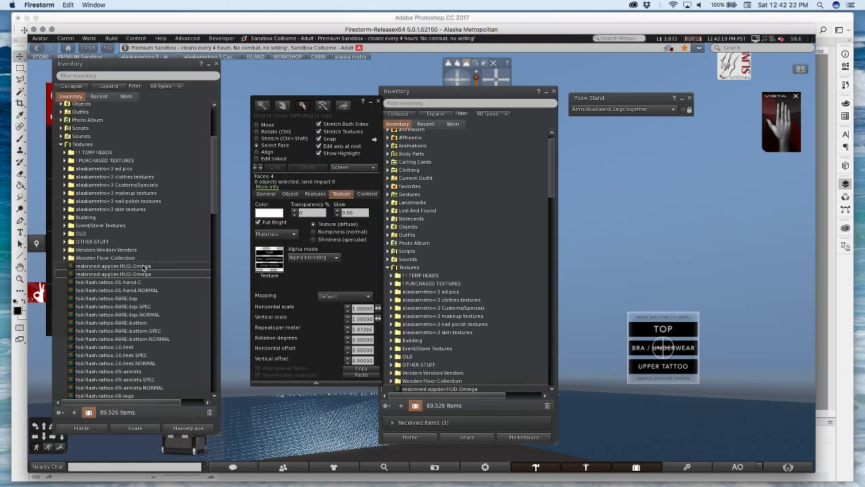
left_click_drag(144, 266, 274, 265)
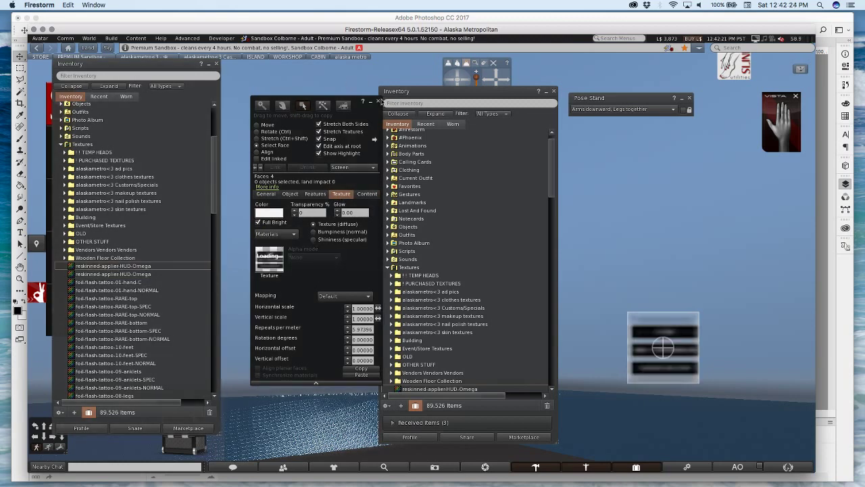
left_click(378, 101)
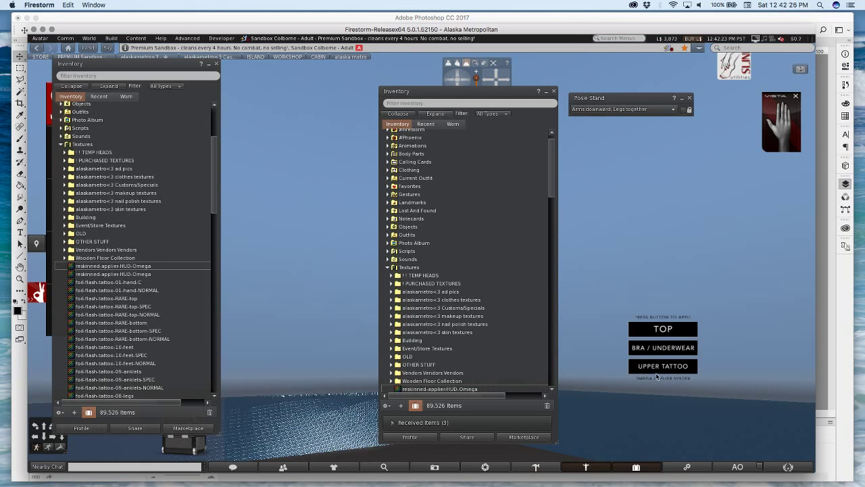
Enlarge the Omega applier HUD by stretching it outward evenly, and leave edit mode
right_click(664, 340)
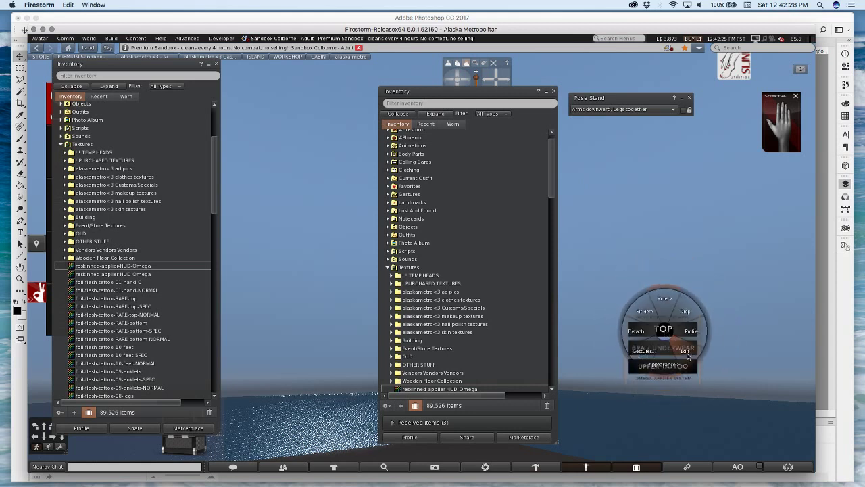
left_click(661, 331)
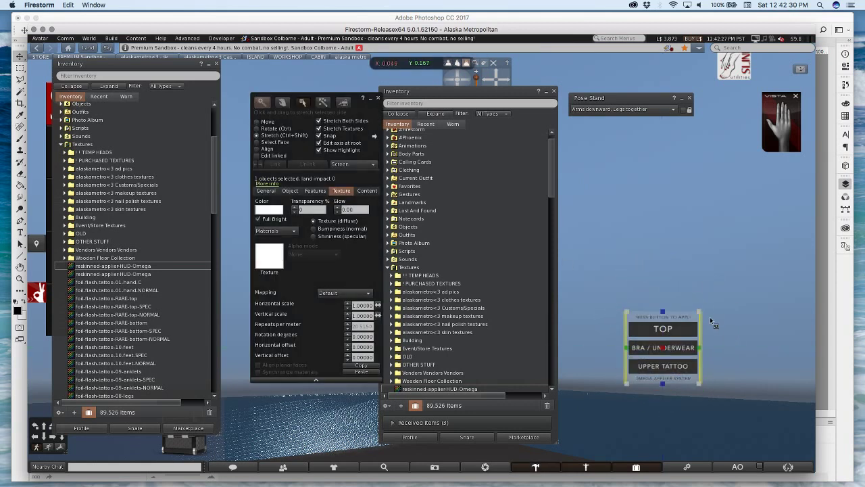
key("Escape")
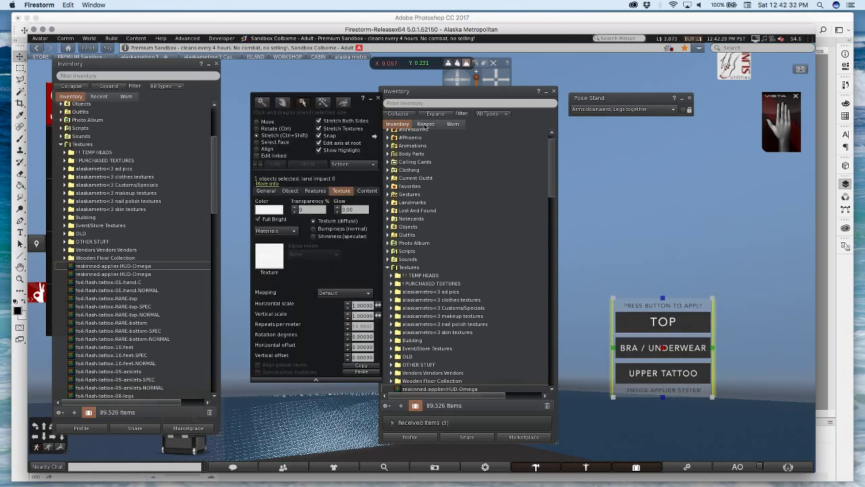
key("Escape")
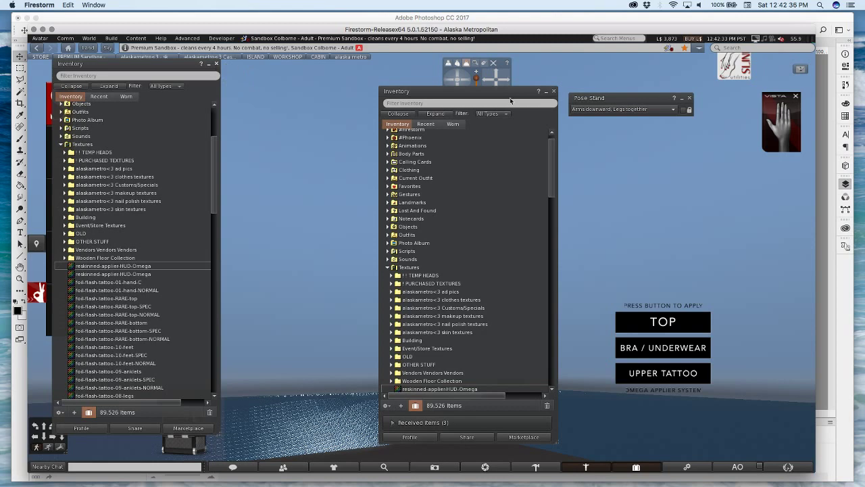
Clear both inventory windows out of the way and frame the avatar from the front
key("ctrl+i")
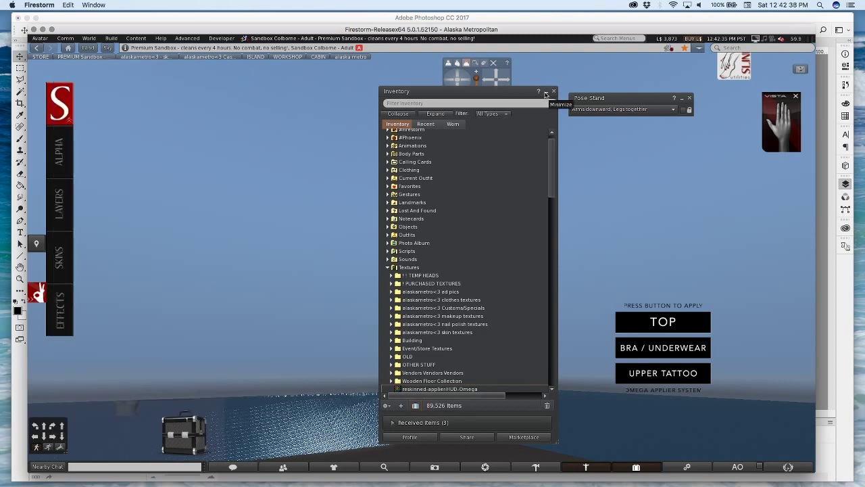
left_click(545, 93)
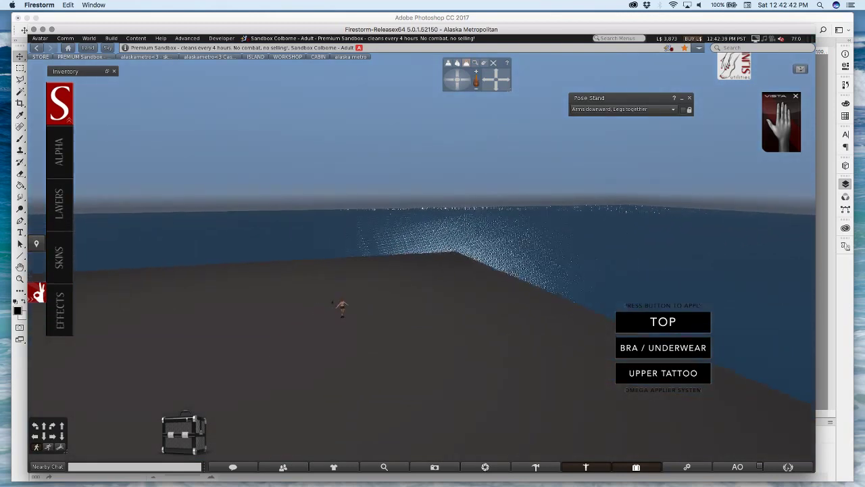
left_click_drag(366, 262, 504, 187, "alt")
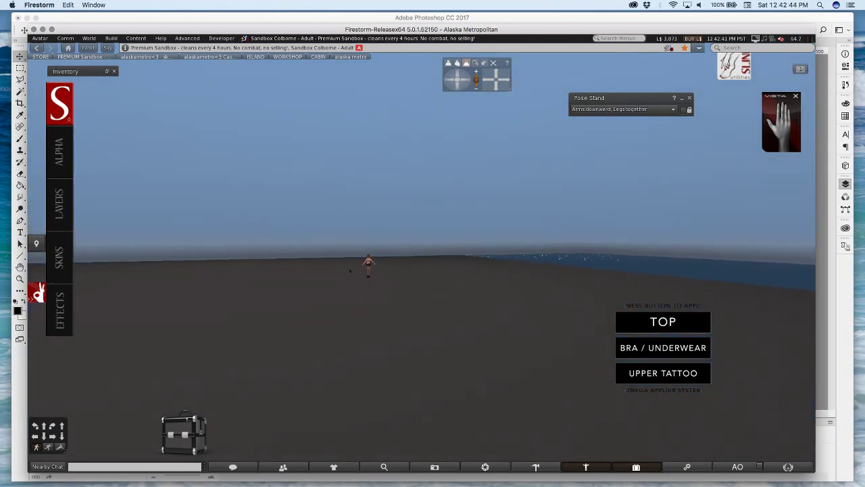
left_click_drag(413, 249, 413, 259, "alt")
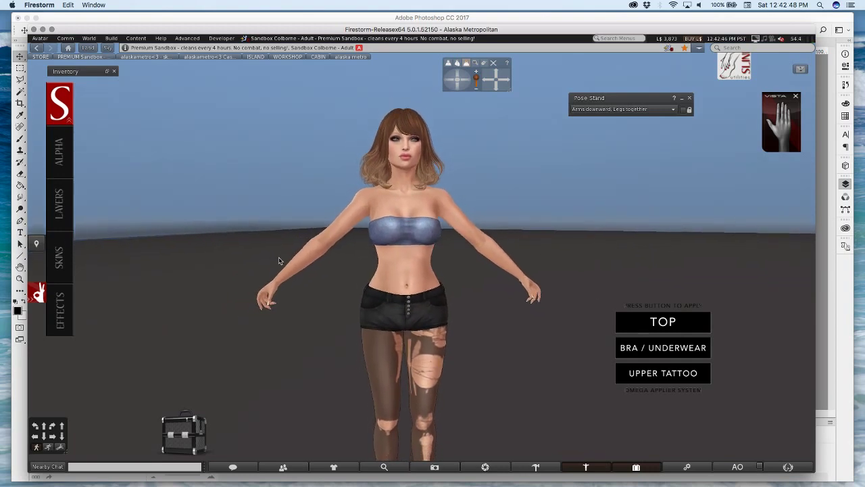
Apply the tube top denim to the avatar's Top layer with the applier HUD and check its message in nearby chat
left_click(58, 203)
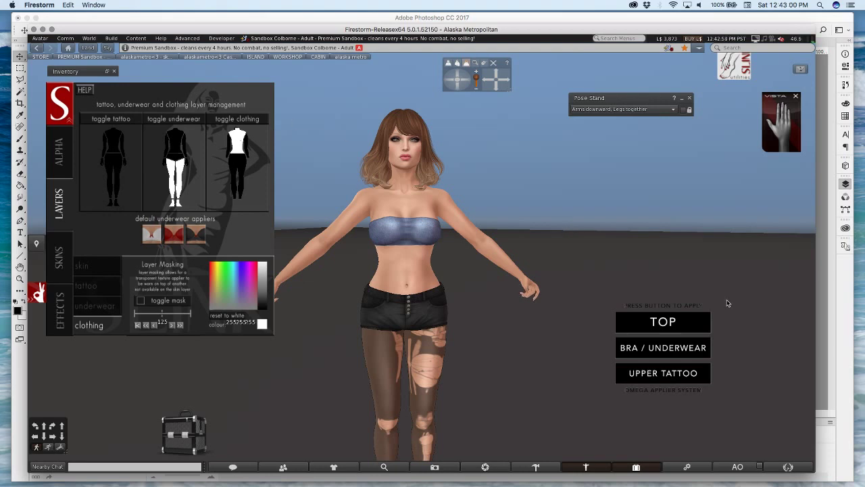
left_click(668, 324)
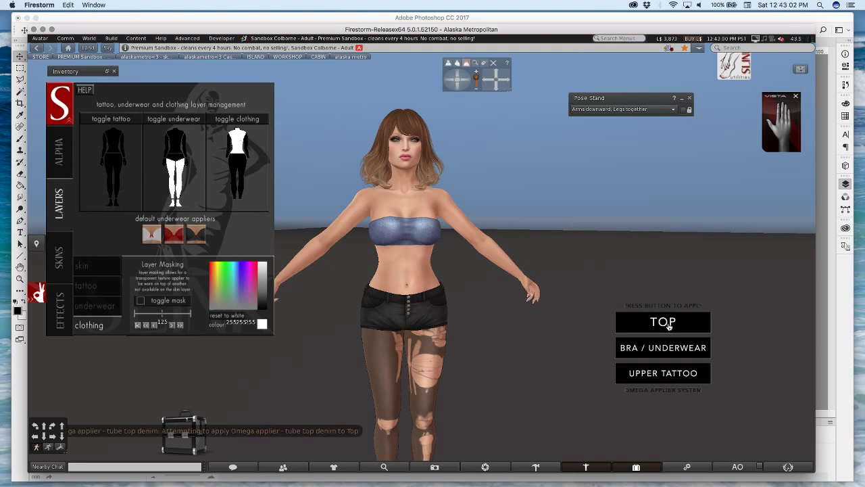
left_click(232, 467)
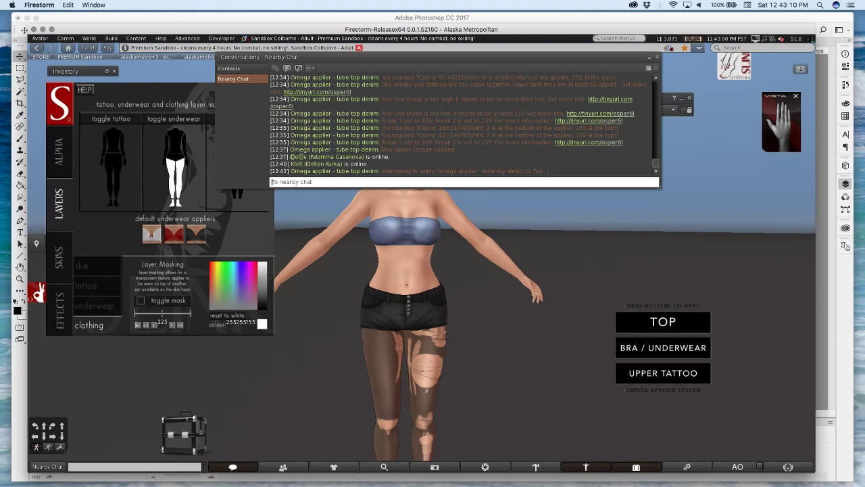
left_click(647, 61)
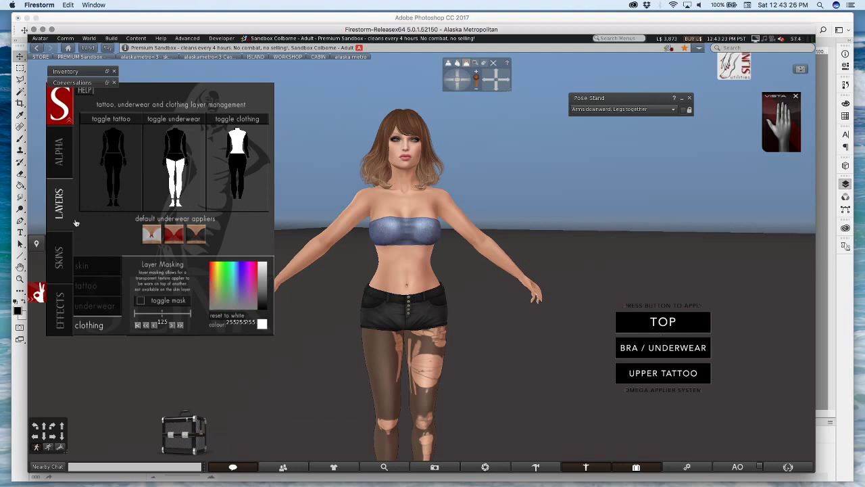
left_click(57, 210)
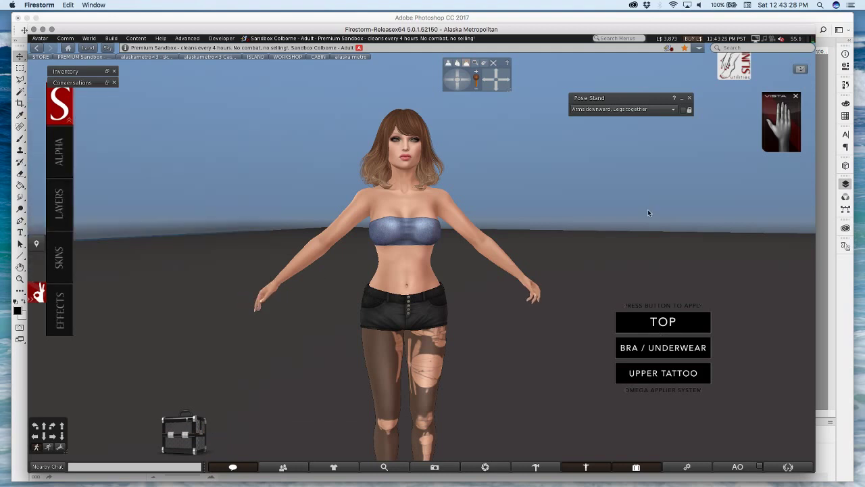
Take the avatar off the pose stand and examine the tube top from the front and back
left_click_drag(411, 265, 572, 193, "alt")
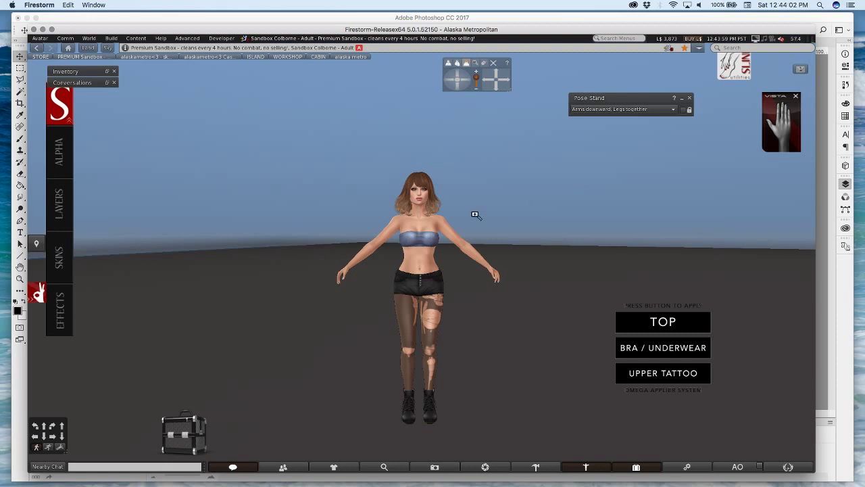
left_click_drag(414, 253, 425, 219, "alt")
left_click(690, 98)
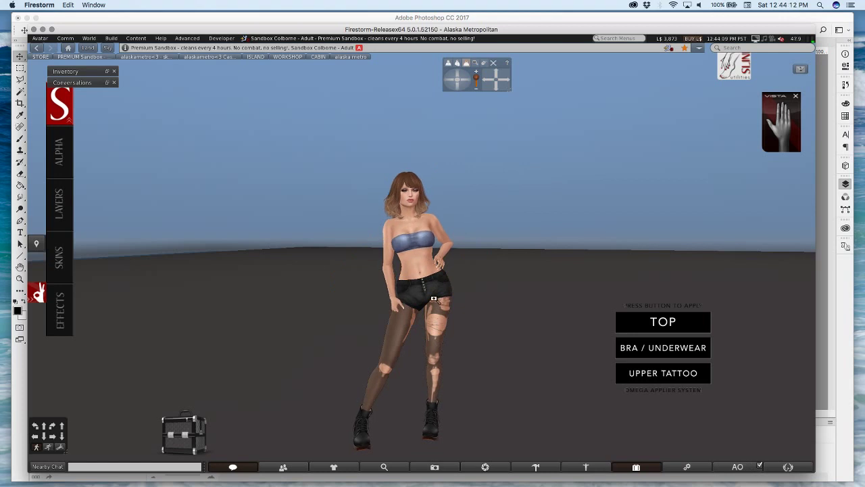
left_click_drag(434, 292, 190, 284, "alt")
key("Escape")
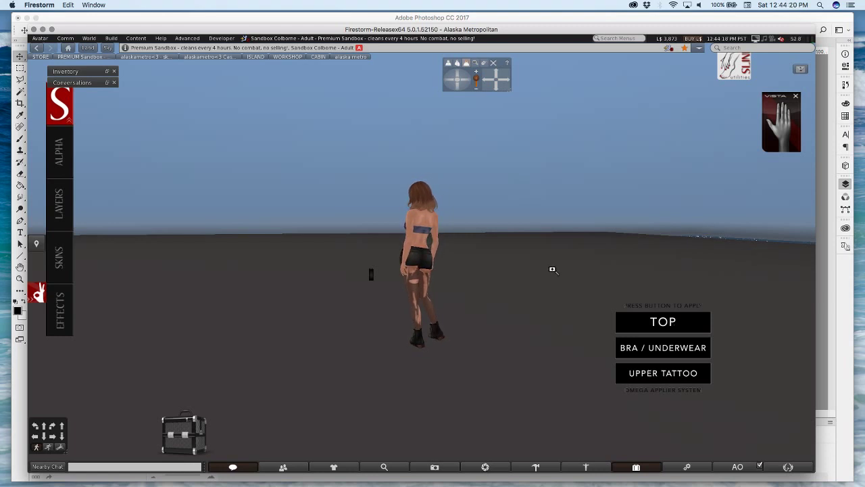
left_click_drag(552, 268, 421, 257, "alt")
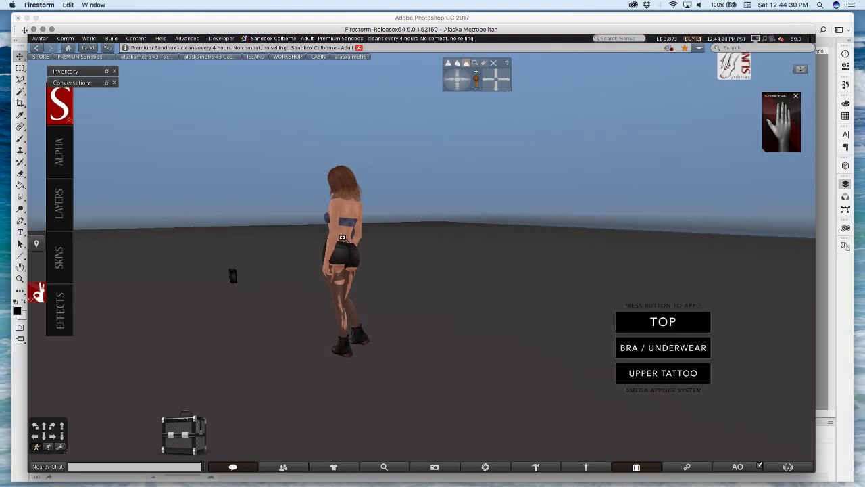
left_click_drag(421, 261, 216, 223, "alt")
scroll(525, 214, "down", 3)
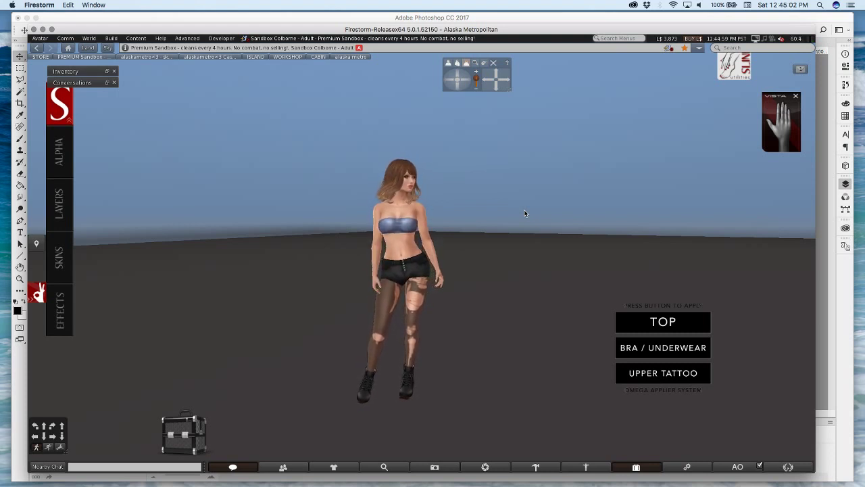
left_click_drag(406, 267, 407, 243, "alt")
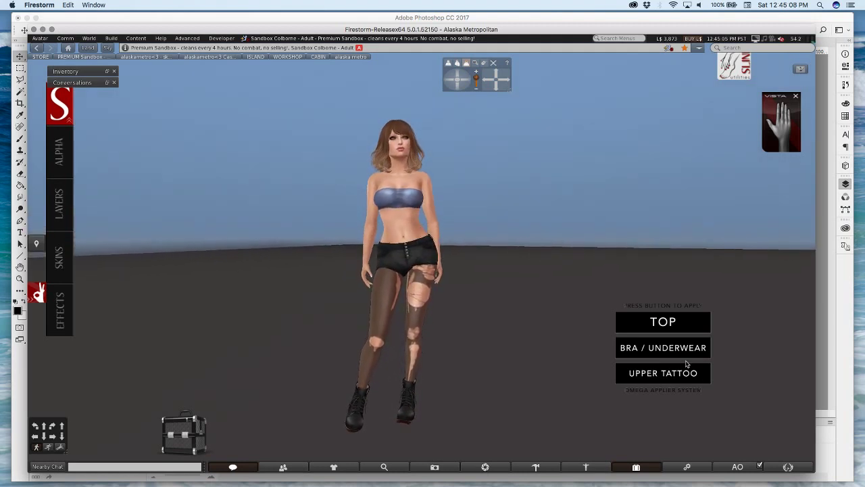
Detach the Omega tube top applier HUD from the avatar
right_click(672, 322)
left_click(647, 321)
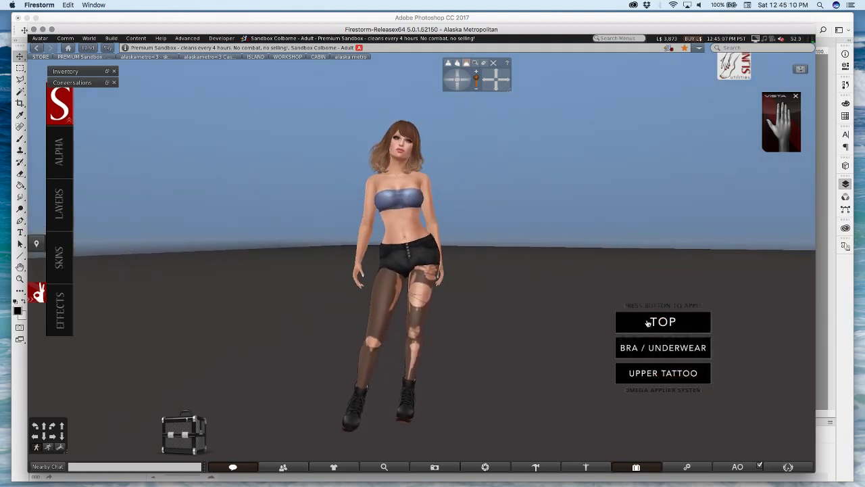
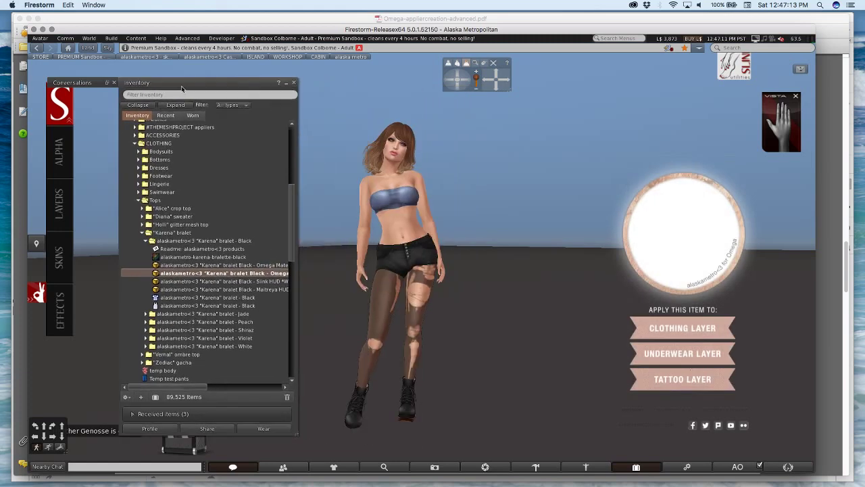
Change the color of the ground platform under the avatar to white so the bralet HUD's dark text is readable
right_click(664, 206)
left_click(664, 207)
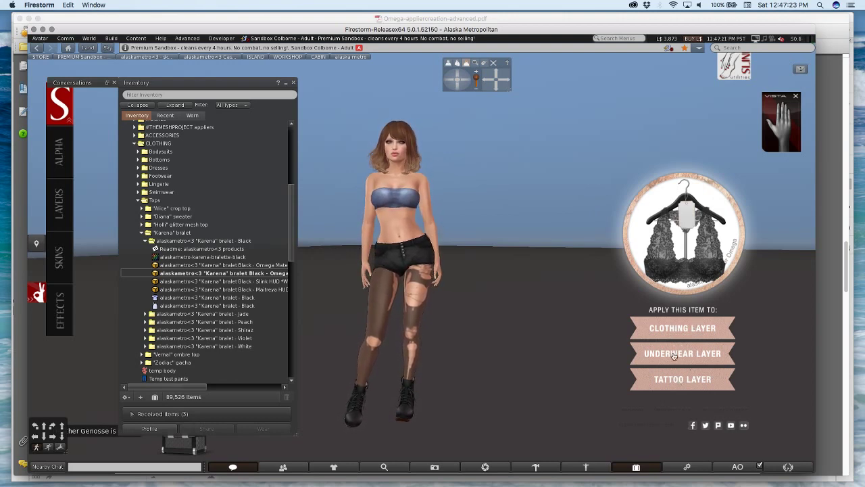
right_click(572, 361)
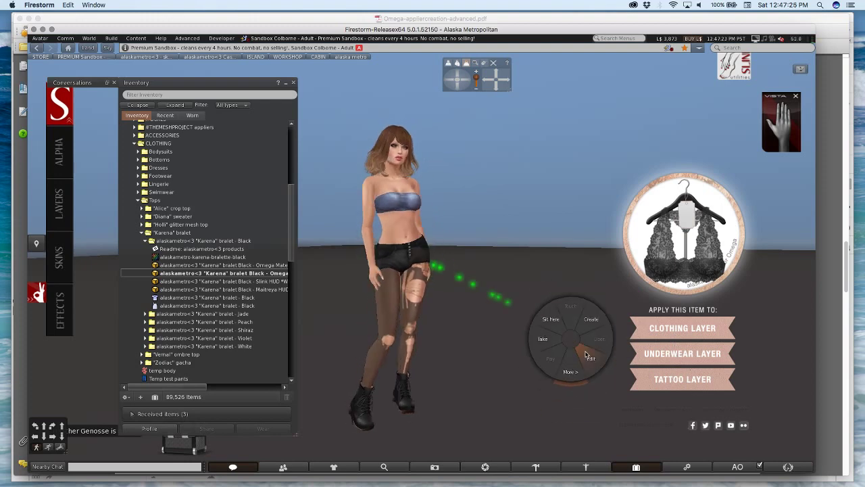
left_click(534, 323)
left_click(268, 210)
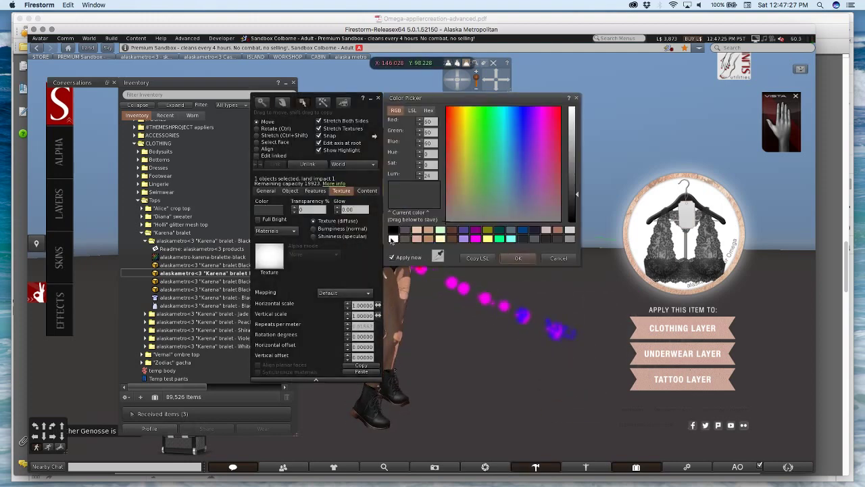
left_click(393, 238)
left_click(517, 258)
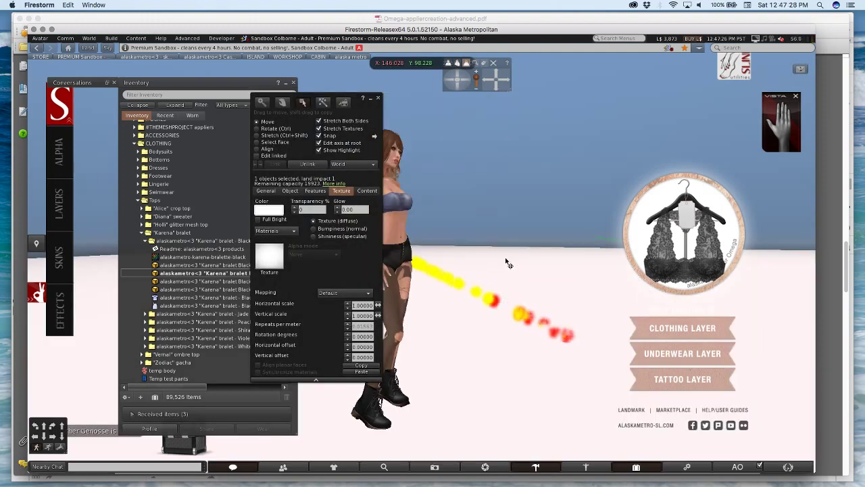
left_click(378, 98)
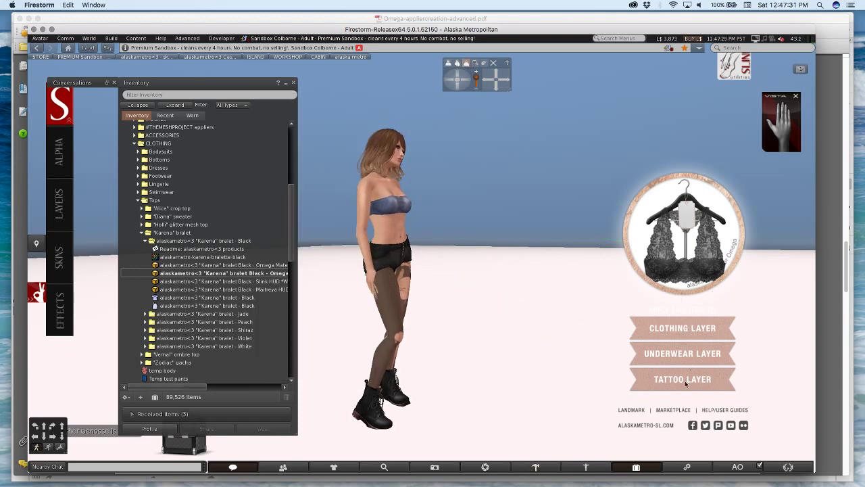
Request the store landmark from the bralet HUD and discard the offered item
left_click(637, 410)
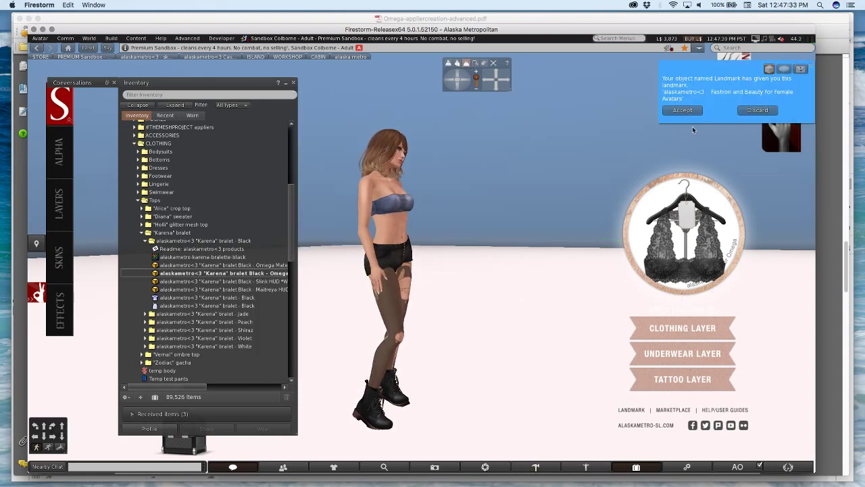
left_click(757, 112)
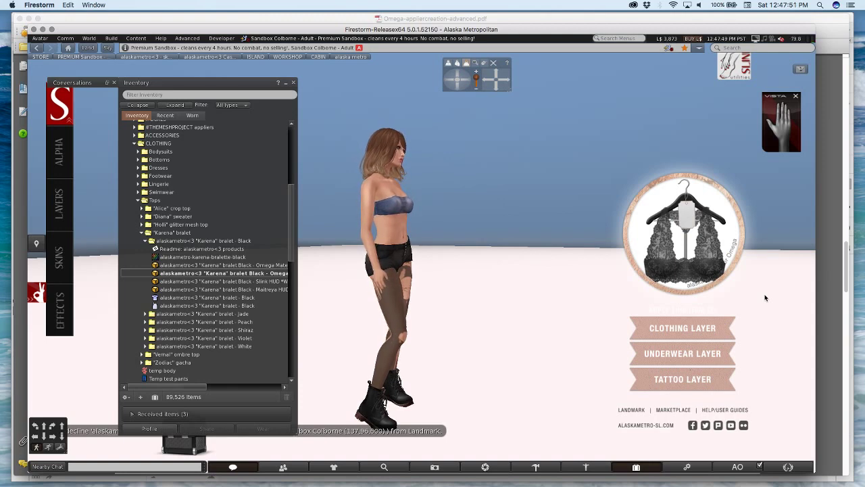
Open the bralet HUD for editing with linked parts selectable, and inspect its product image and the name and description of its layer-button prim
right_click(680, 334)
left_click(584, 276)
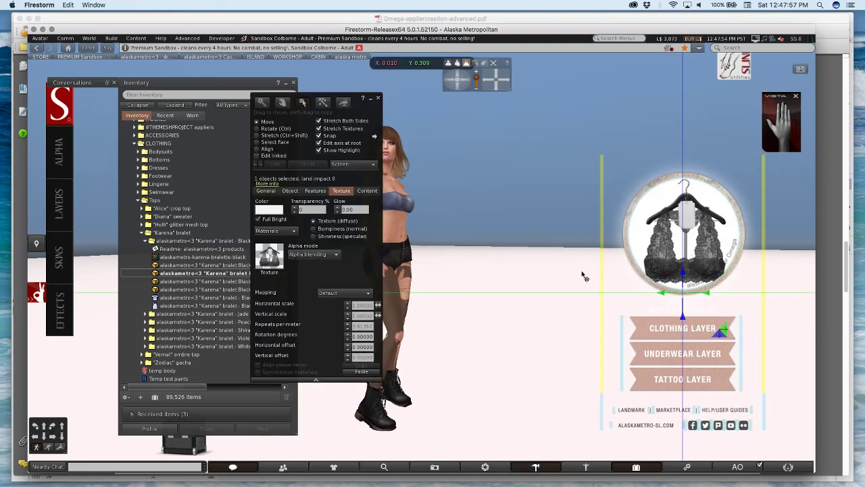
left_click(258, 156)
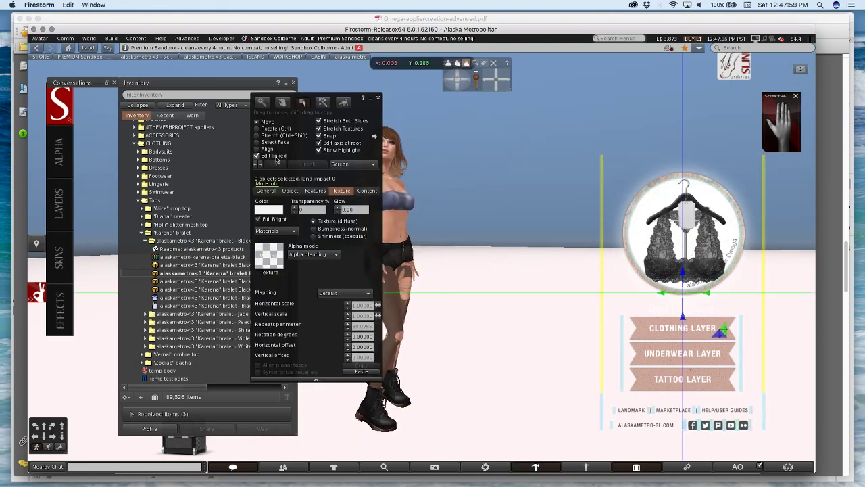
left_click(679, 213)
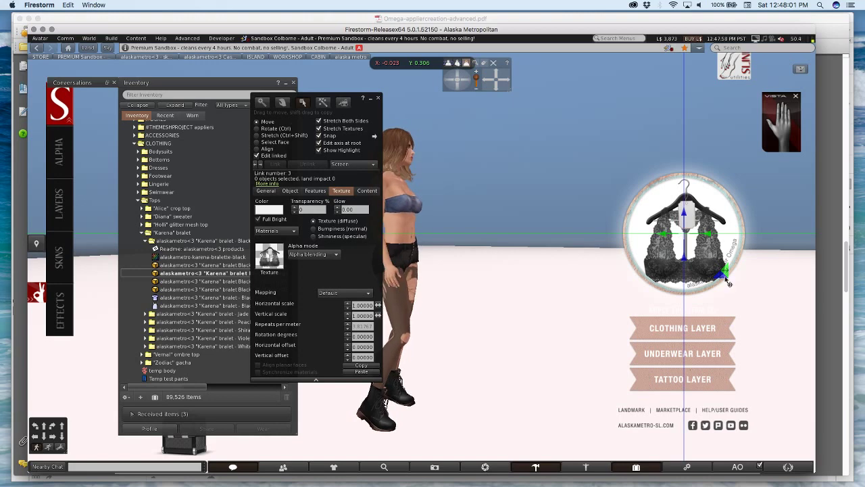
left_click(671, 339)
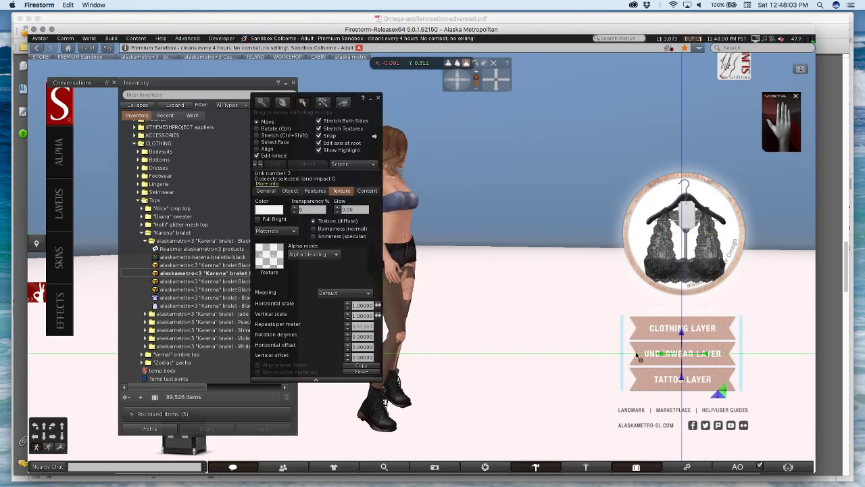
left_click(266, 190)
left_click(319, 212)
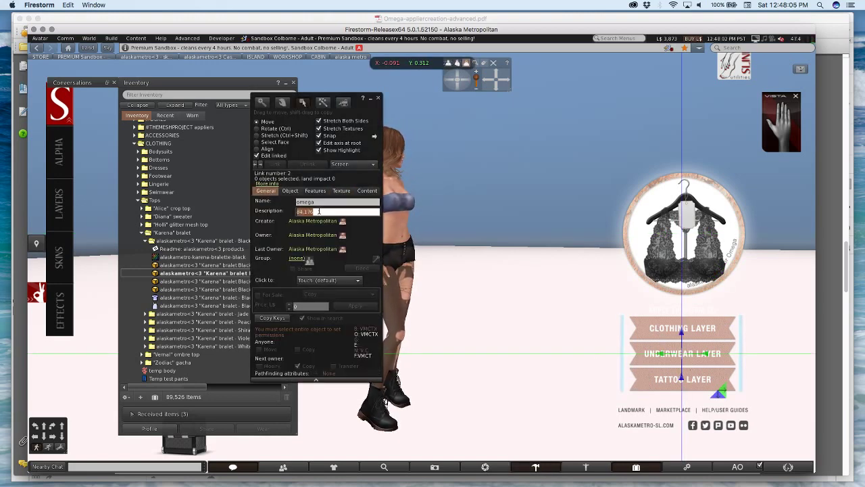
left_click(327, 212)
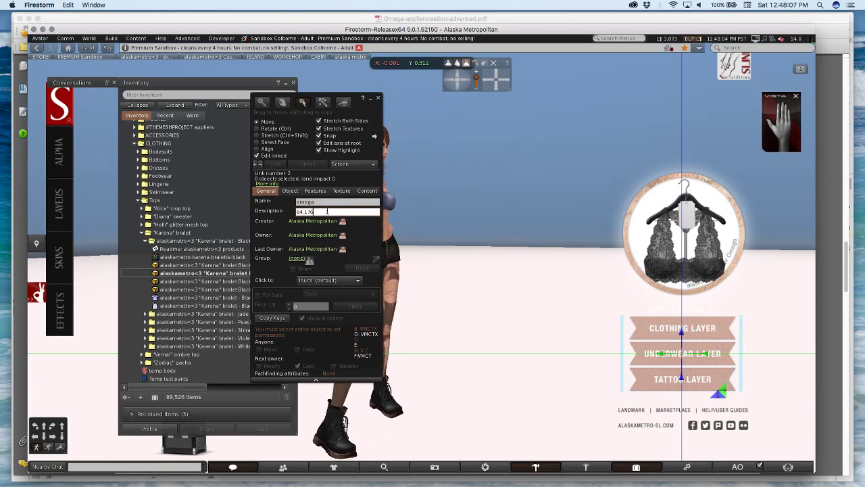
Inspect the bralet HUD's individual footer link prims, including the landmark and the Facebook, Twitter and Flickr icons
left_click(622, 408)
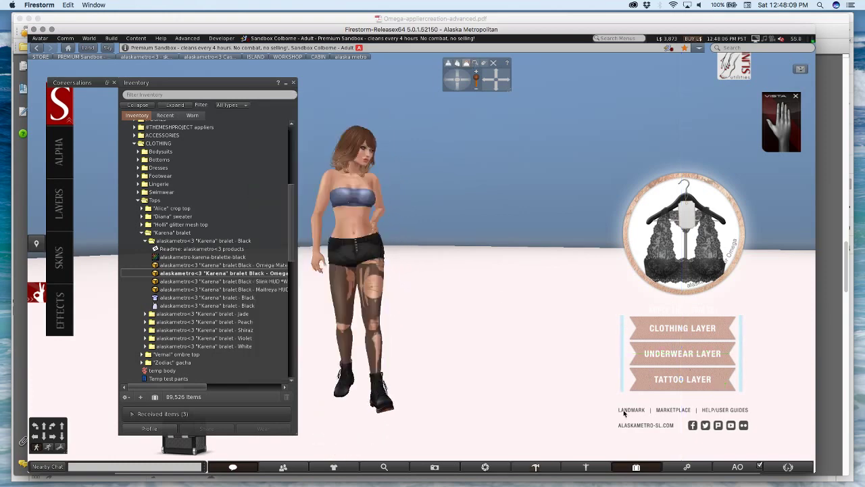
left_click(693, 426)
left_click(706, 426)
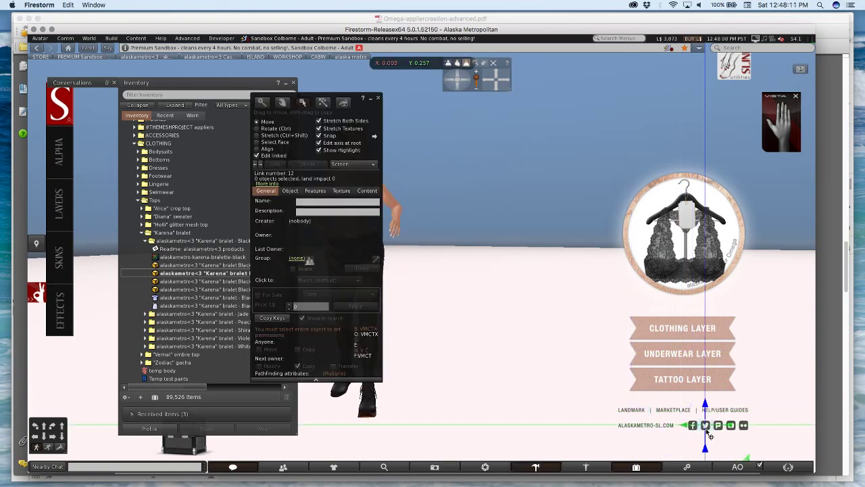
left_click(744, 426)
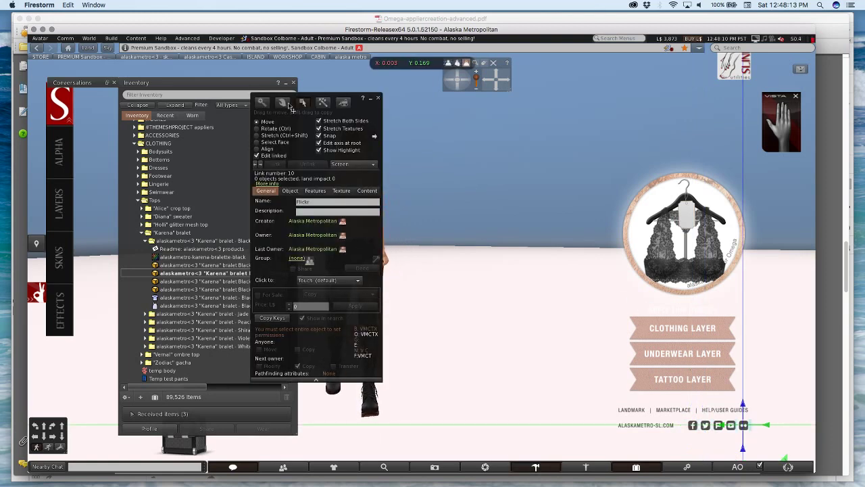
Inspect the textures on the bralet HUD's front and footer faces, preview new-applier-hud-base-Omega, and close the editor
left_click(263, 143)
left_click(636, 304)
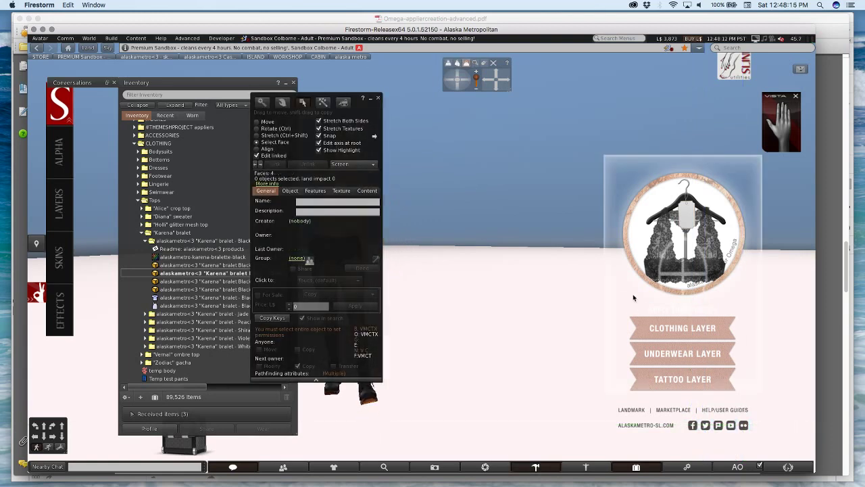
left_click(351, 191)
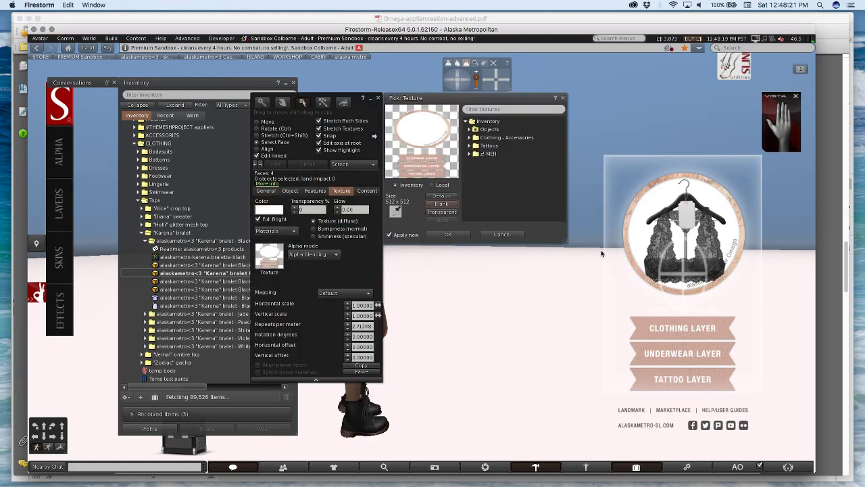
double_click(503, 214)
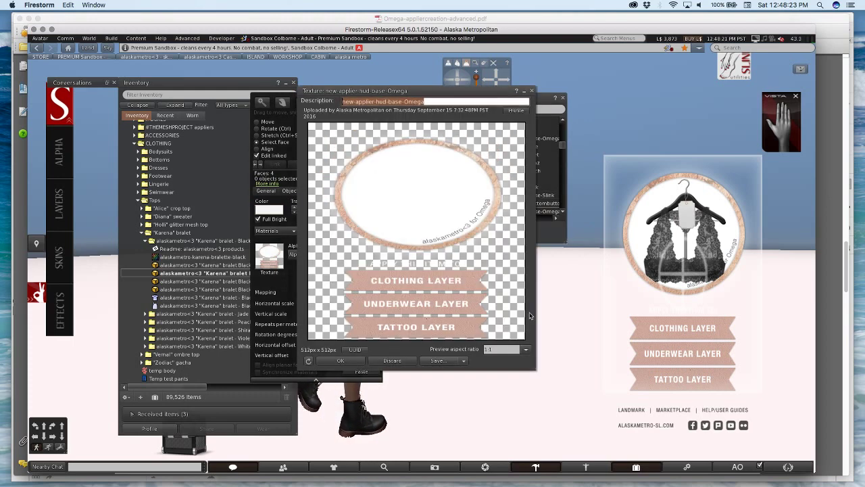
left_click(613, 419)
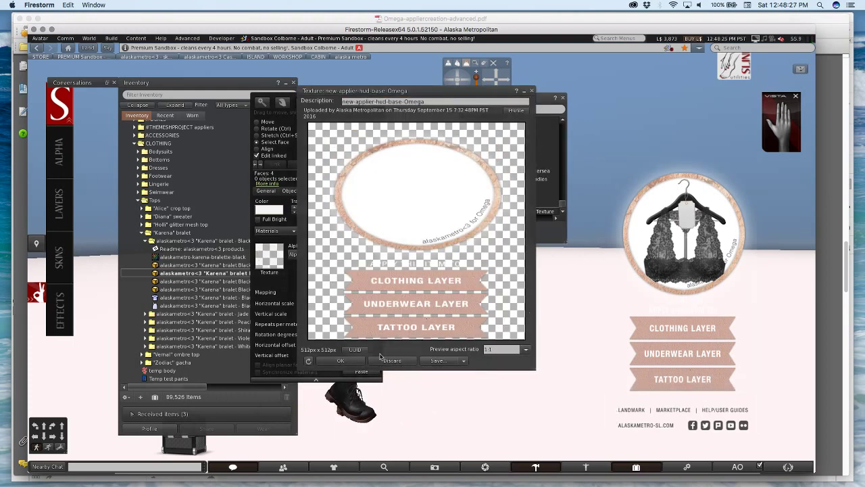
left_click(342, 362)
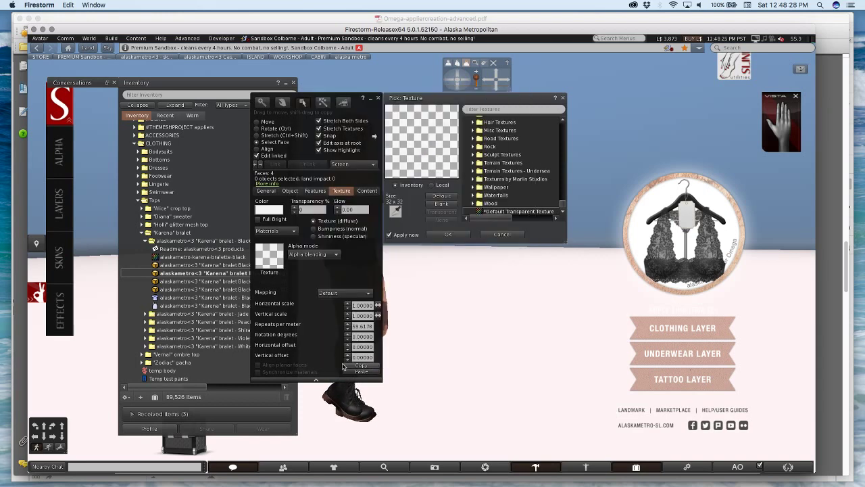
left_click(563, 98)
left_click(379, 97)
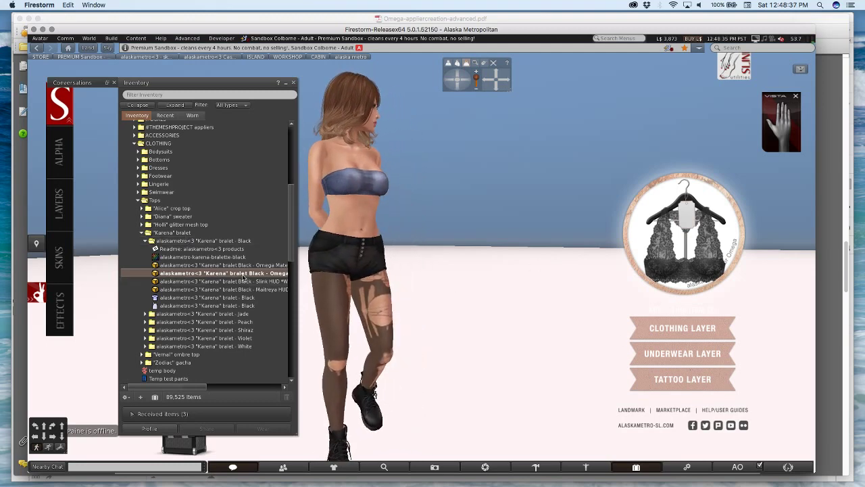
Detach the bralet HUD and collapse the "Karena" bralet and Tops folders in the inventory
double_click(187, 234)
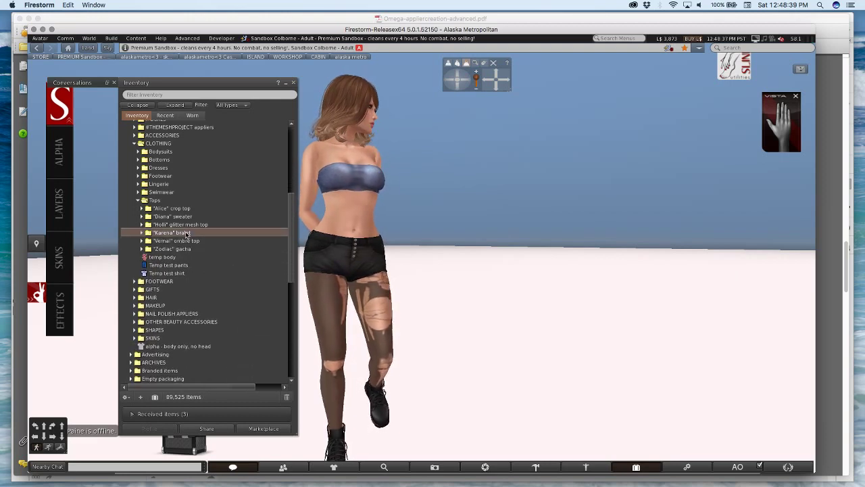
double_click(164, 201)
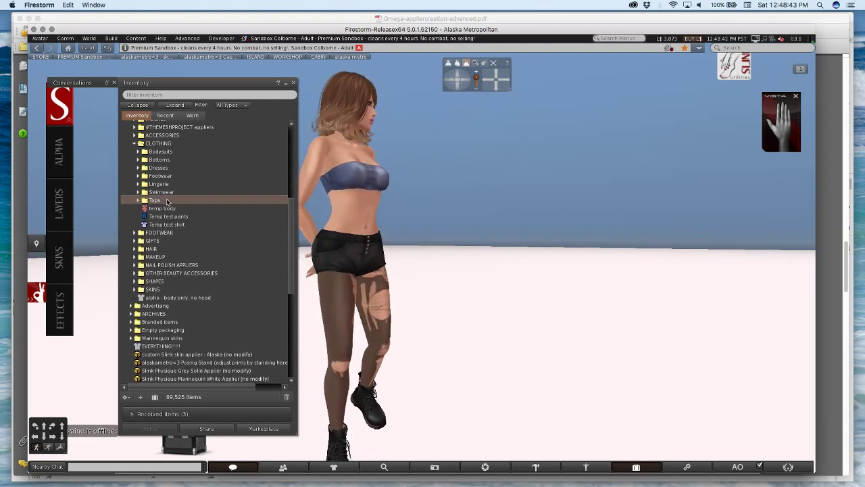
double_click(166, 152)
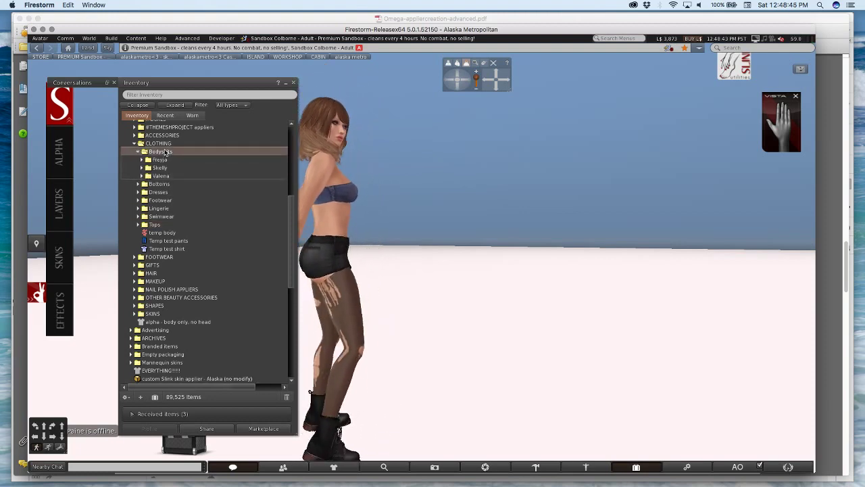
double_click(165, 152)
Wear the Omega applier HUD of the black "Josefin" suspenders from the Lingerie folder
double_click(181, 185)
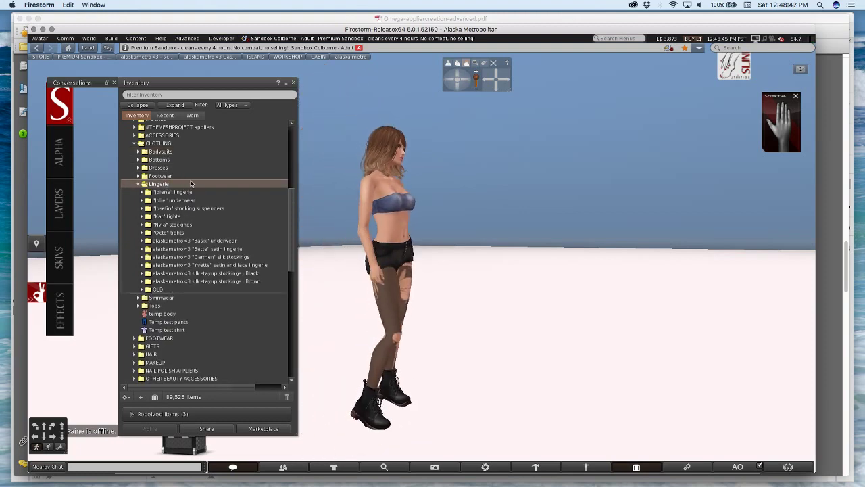
double_click(196, 208)
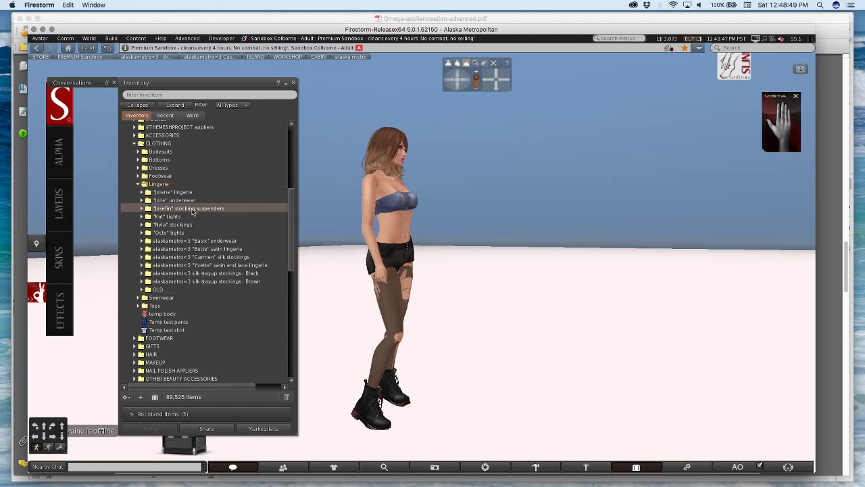
double_click(203, 217)
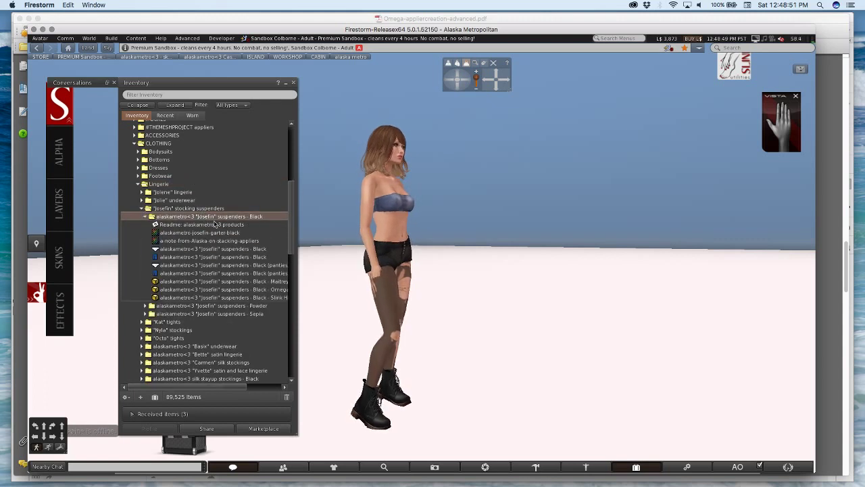
double_click(249, 290)
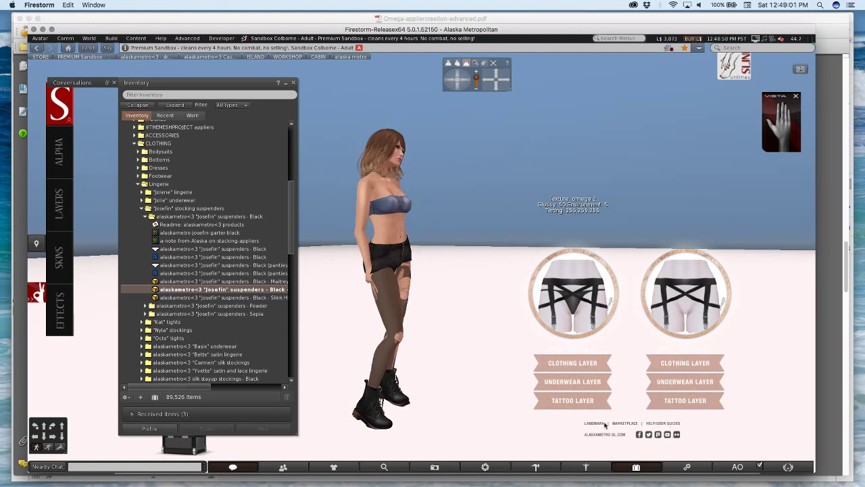
Edit the suspenders HUD by face and examine the textures on its two product panels and footer links
right_click(589, 273)
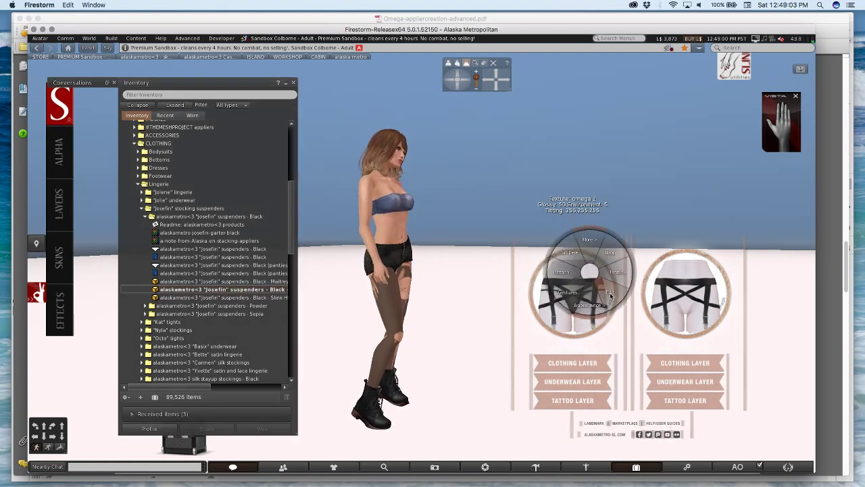
left_click(610, 295)
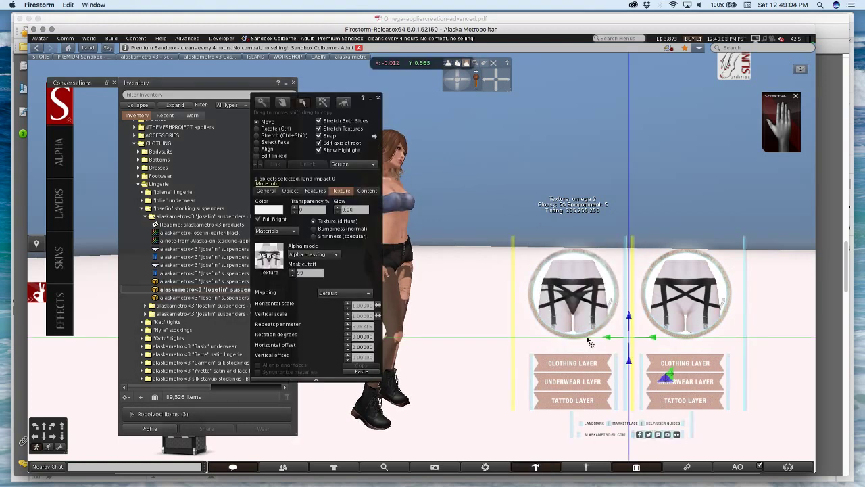
left_click(272, 142)
left_click(614, 251)
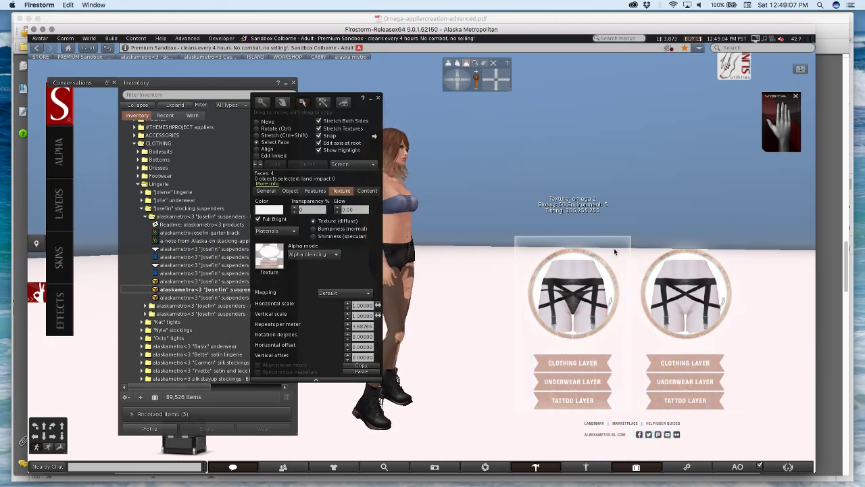
left_click(646, 251)
left_click(626, 251)
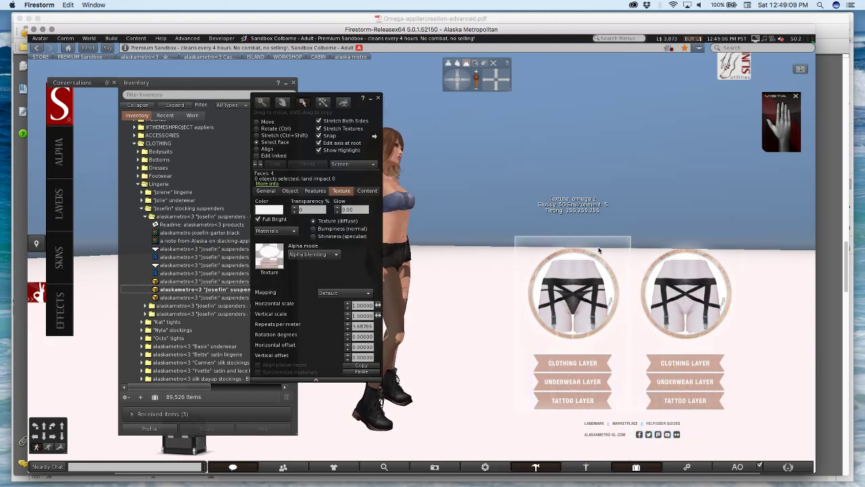
left_click(647, 251)
left_click(579, 431)
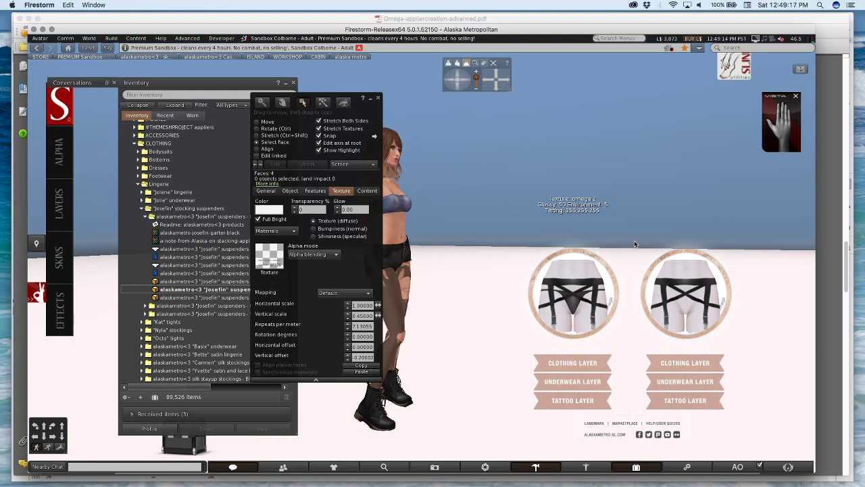
left_click(379, 98)
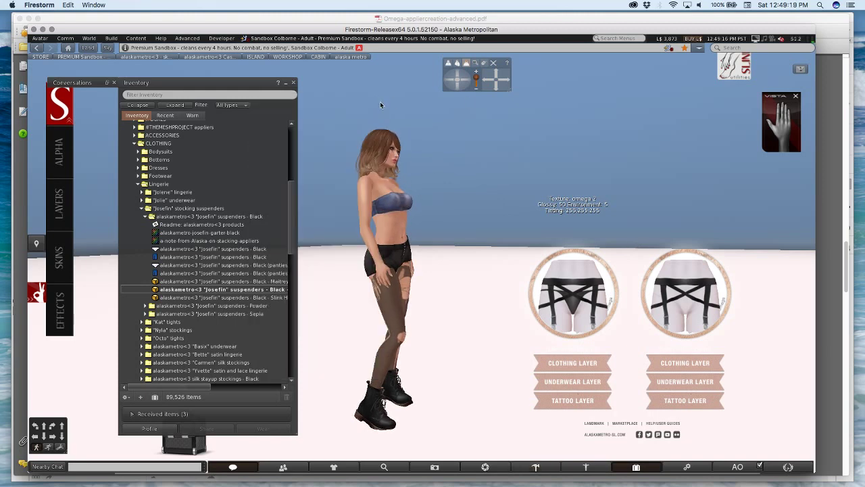
Detach the suspenders HUD and close the inventory
right_click(592, 298)
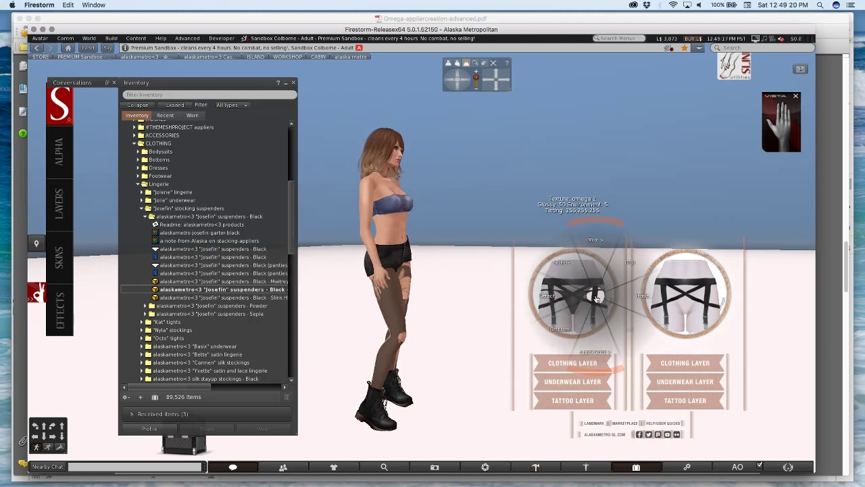
left_click(562, 298)
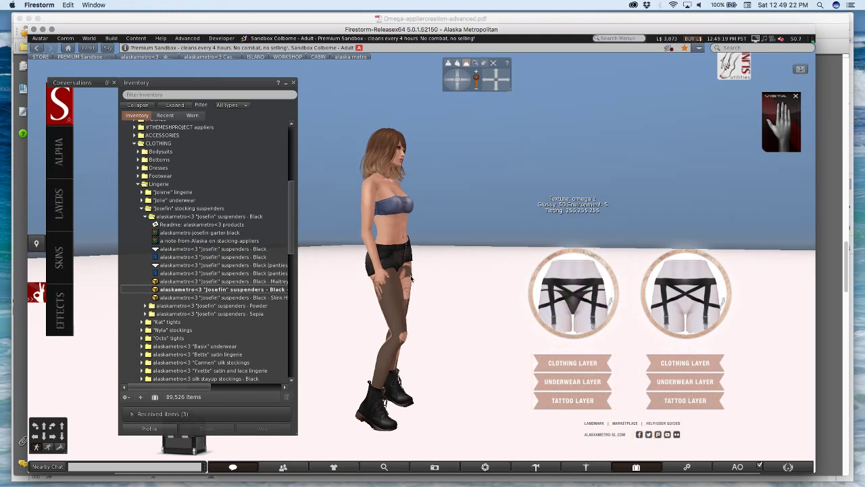
left_click(294, 83)
left_click_drag(383, 203, 202, 169, "alt")
key("Escape")
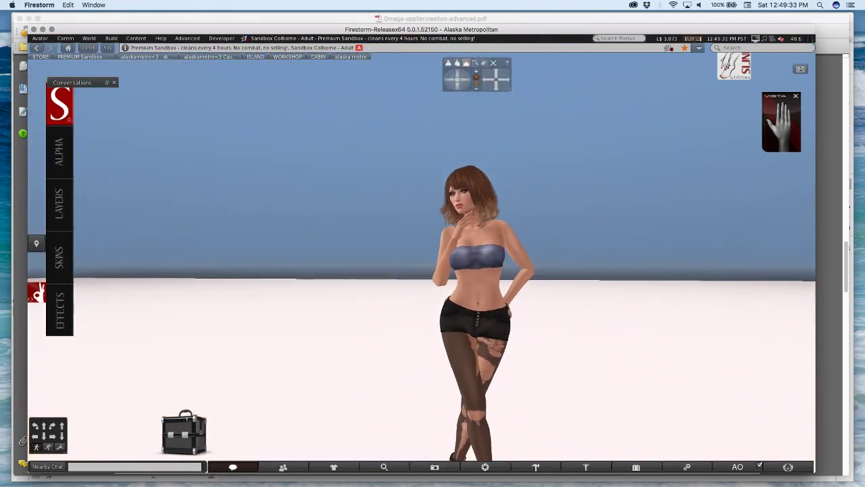
Switch to Photoshop, start saving the HUD button artwork and choose the "! WIP" folder as the destination
mouse_move(309, 472)
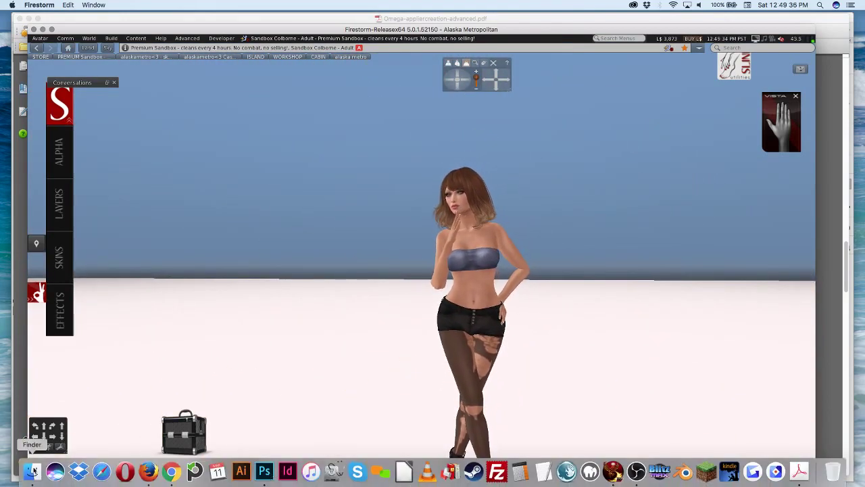
left_click(264, 471)
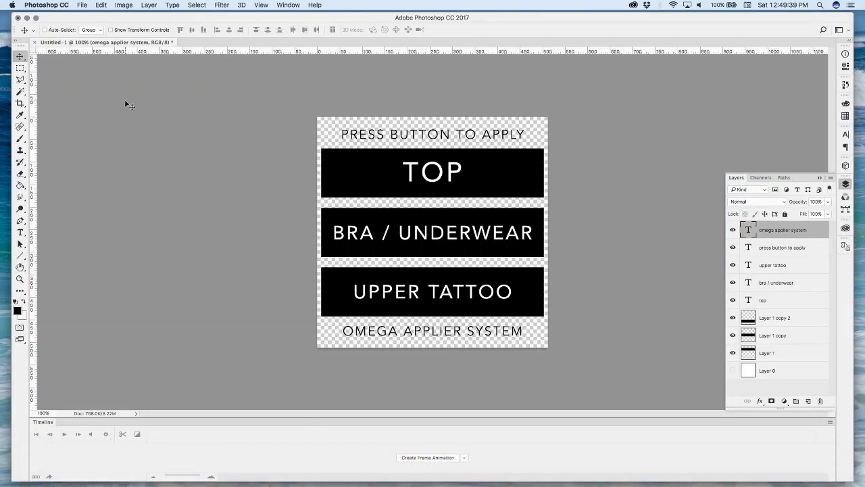
key("super+s")
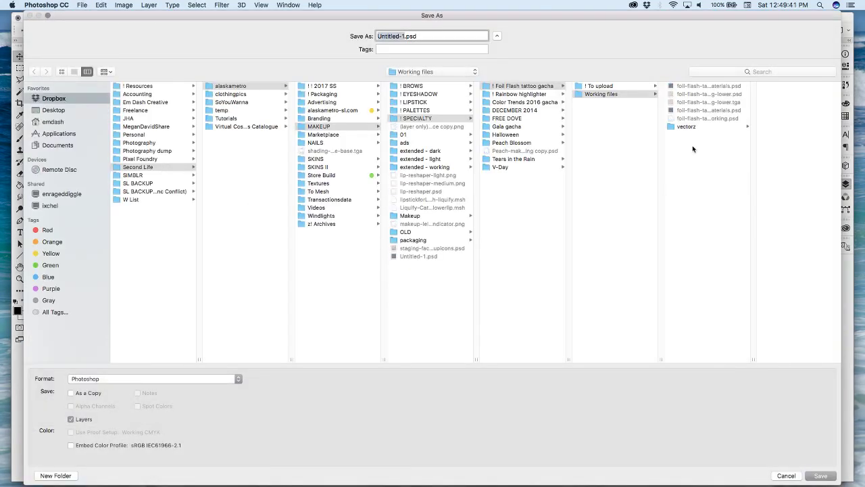
left_click(421, 72)
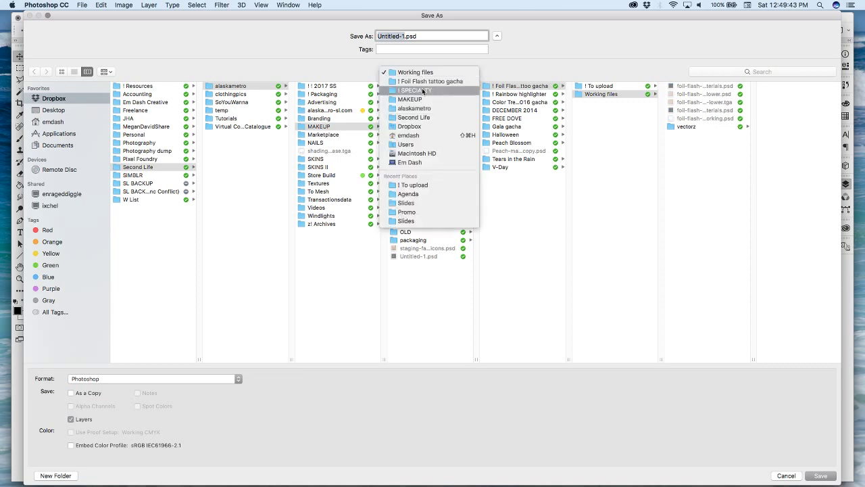
left_click(426, 185)
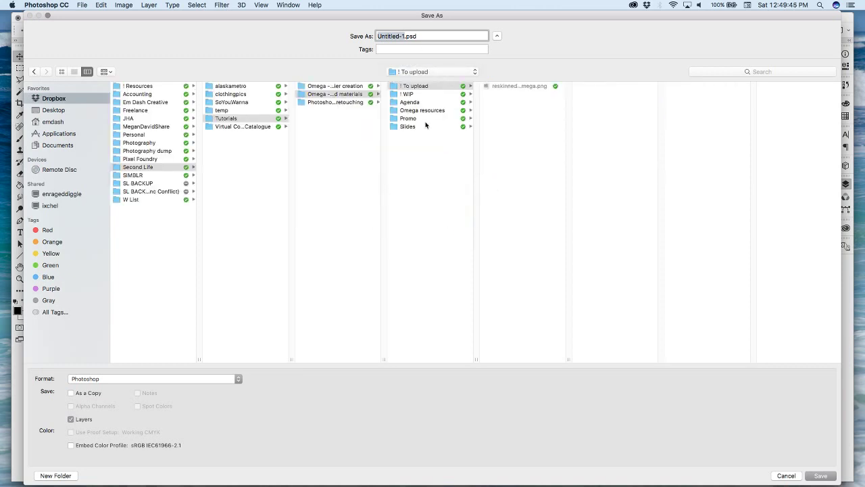
left_click(414, 86)
left_click(413, 95)
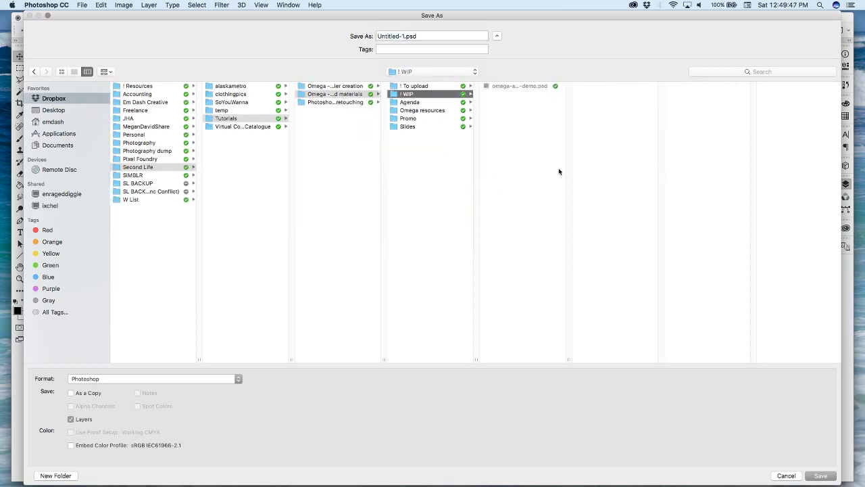
left_click_drag(570, 361, 663, 359)
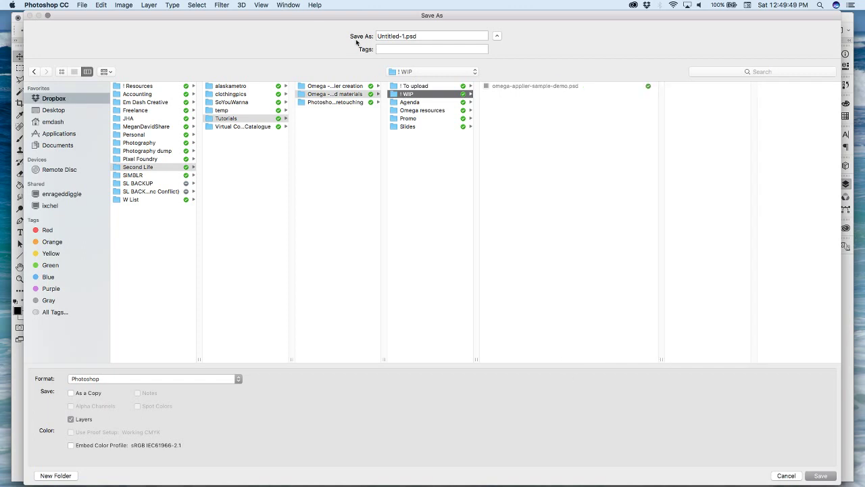
Name the artwork file reskinnedOmegaHUD and save it as a layered Photoshop document
left_click(406, 37)
type("resk")
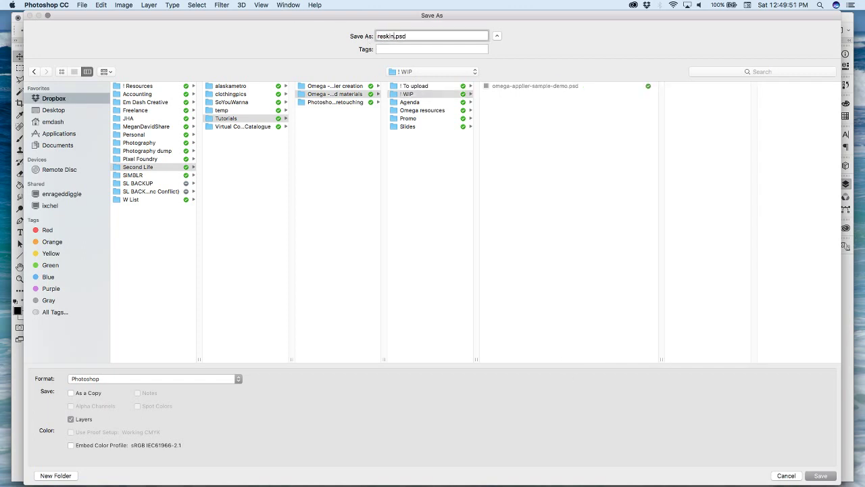
type("innedOmegaHUD")
left_click(820, 476)
left_click(553, 212)
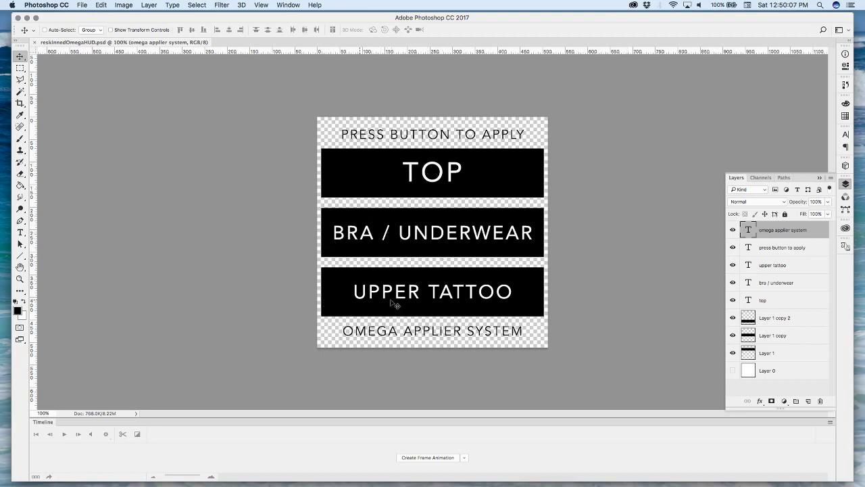
Close the saved HUD artwork and open omega-applier-sample-demo.psd from the "! WIP" folder in Finder
left_click(34, 43)
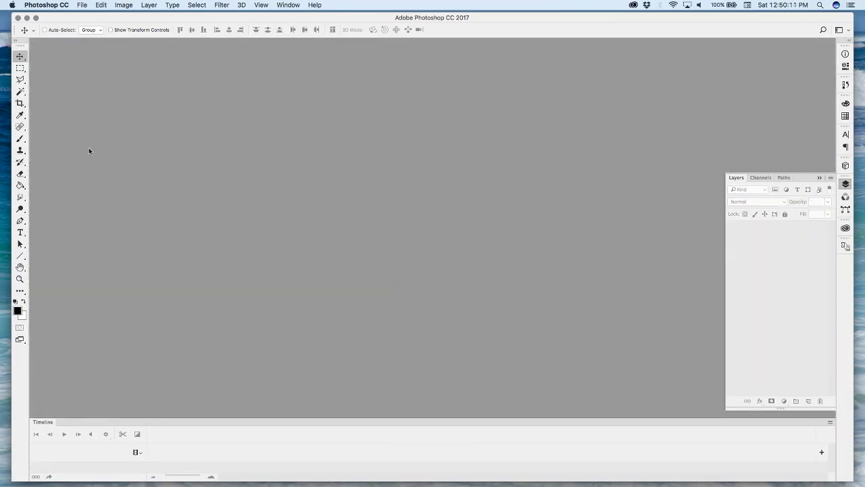
left_click(29, 471)
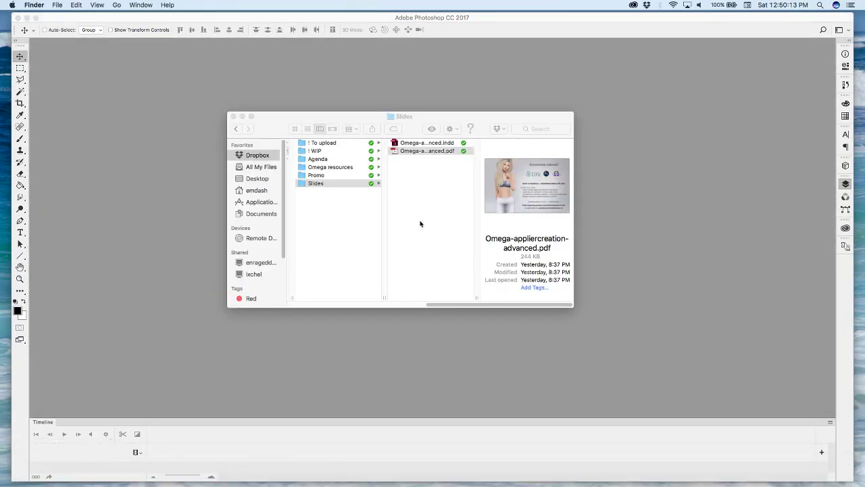
left_click(327, 152)
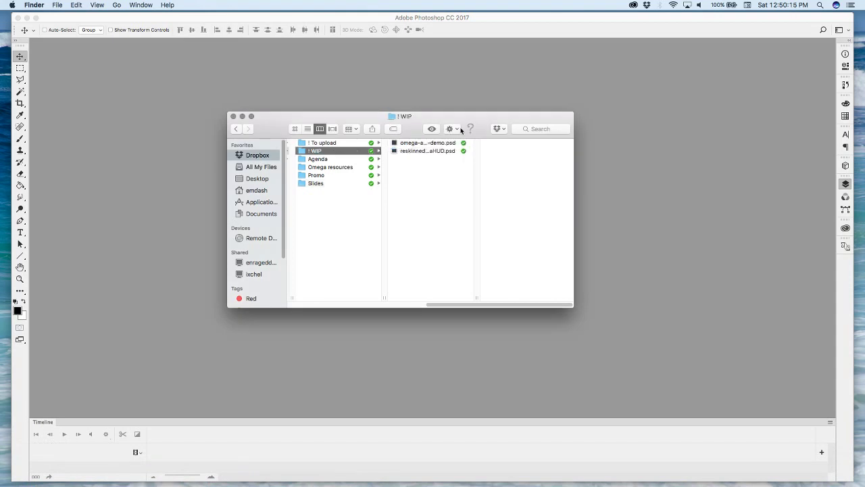
double_click(410, 144)
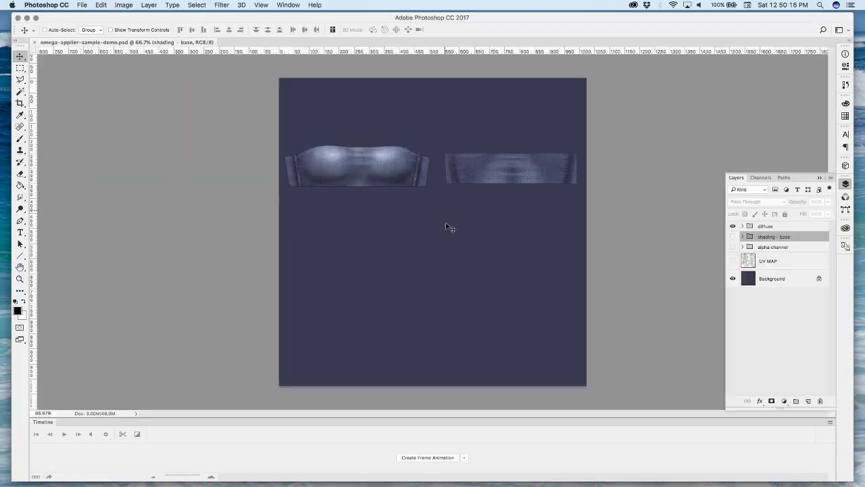
Toggle the diffuse group's visibility to examine the denim top texture, leaving the group hidden
left_click(777, 227)
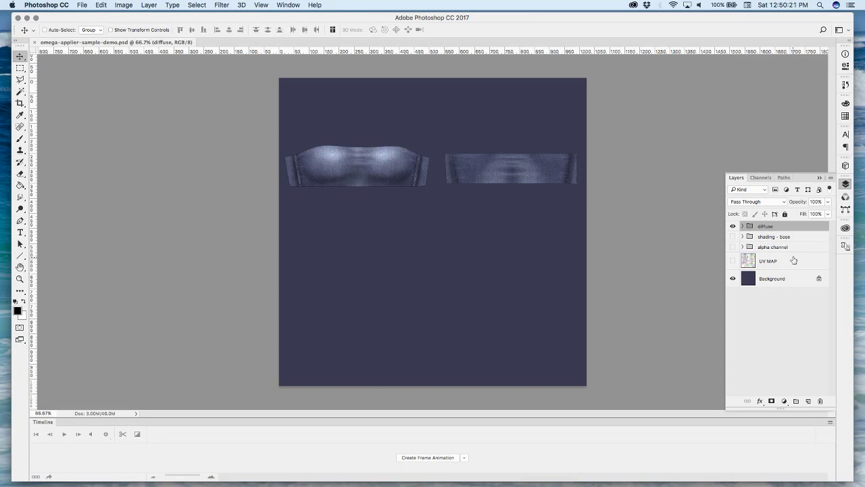
left_click(733, 226)
left_click(733, 227)
left_click(732, 227)
left_click(732, 226)
left_click(732, 228)
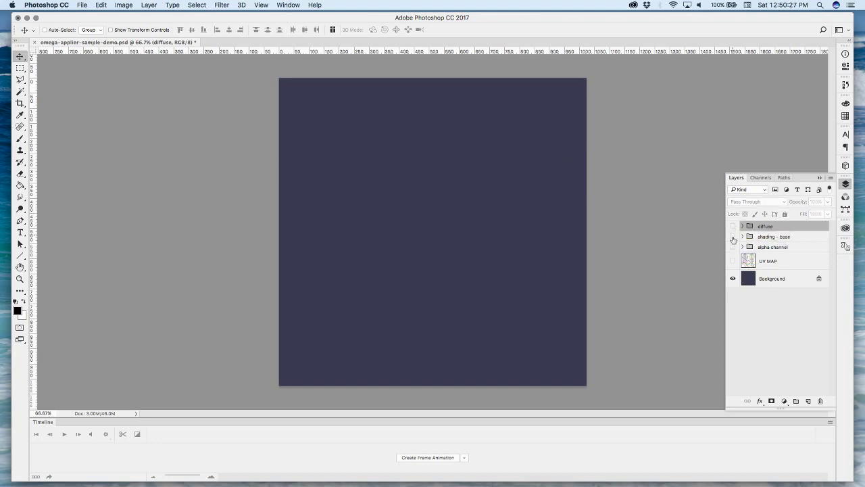
Show and hide the "shading - base" and "alpha channel" groups to examine each, and show the diffuse group again
left_click(733, 236)
left_click(733, 237)
left_click(733, 236)
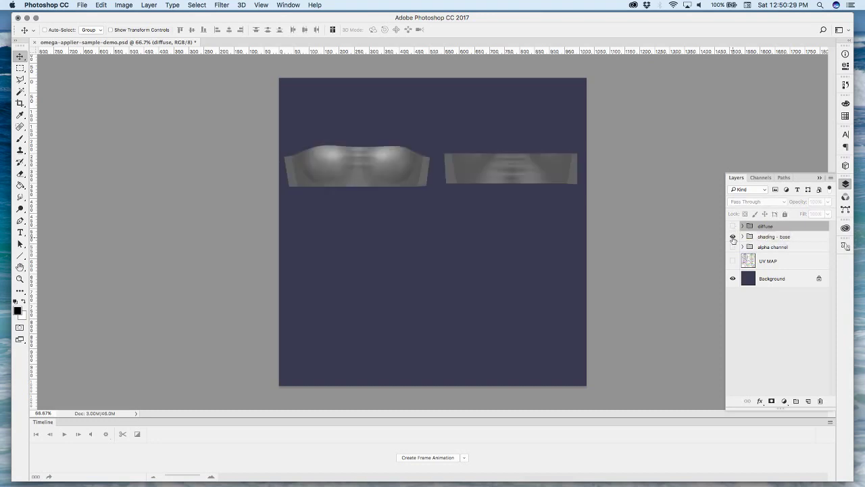
left_click(733, 237)
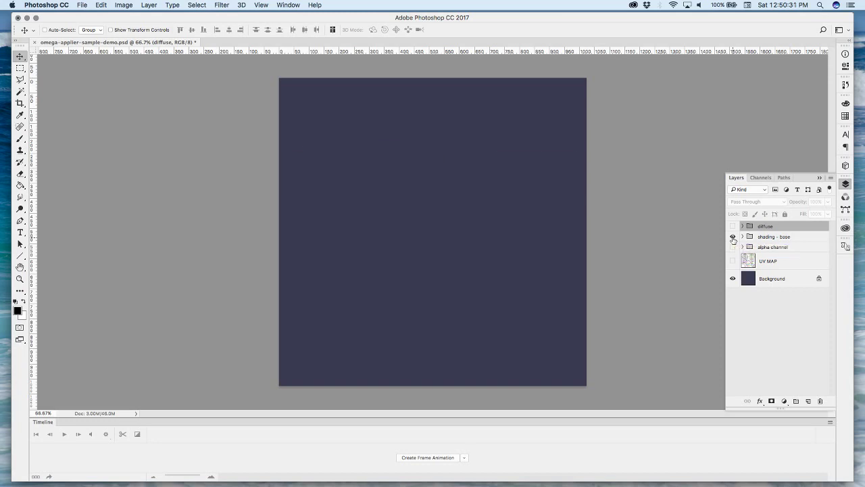
left_click(733, 237)
left_click(733, 247)
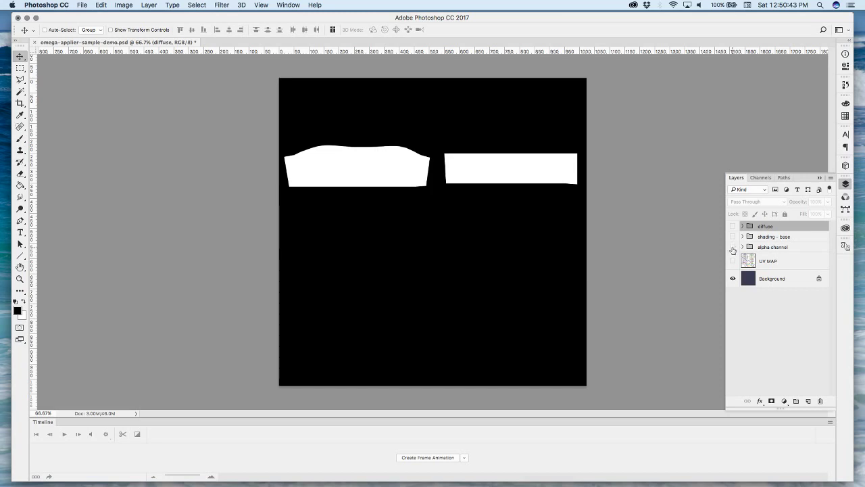
left_click(733, 247)
left_click(732, 226)
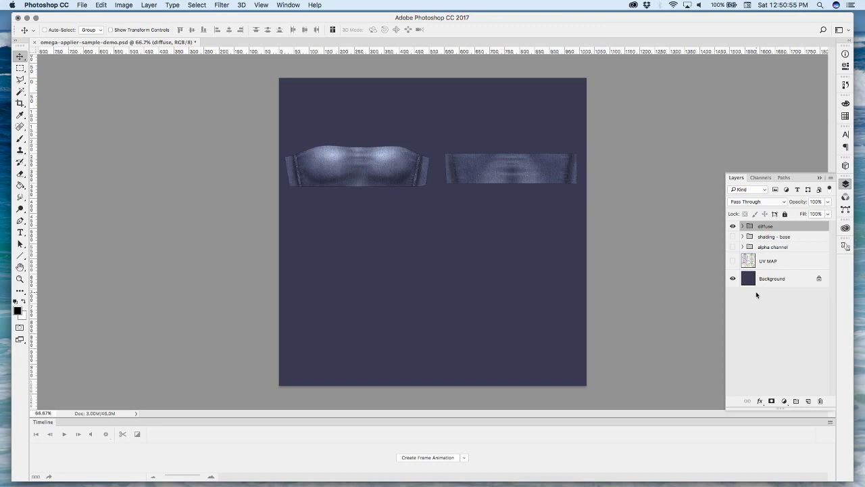
Add a Levels adjustment layer above the diffuse group with midtones at 0.77 and the output white level at 207
left_click(784, 403)
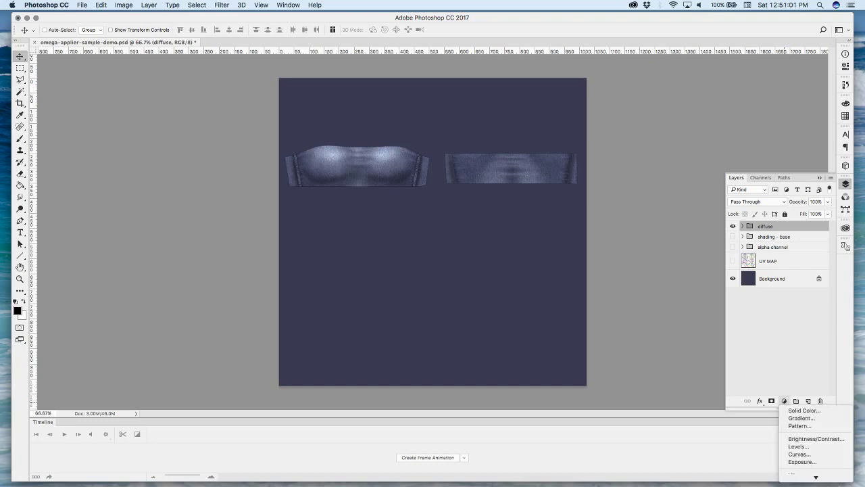
mouse_move(816, 477)
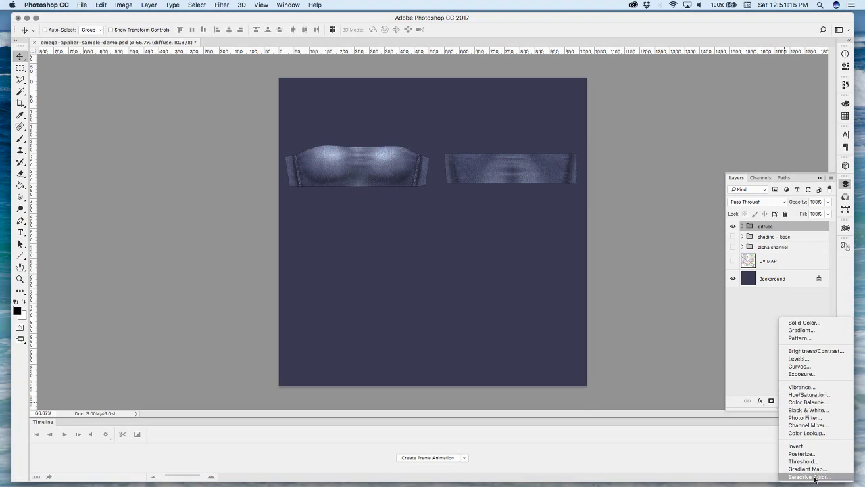
left_click(806, 359)
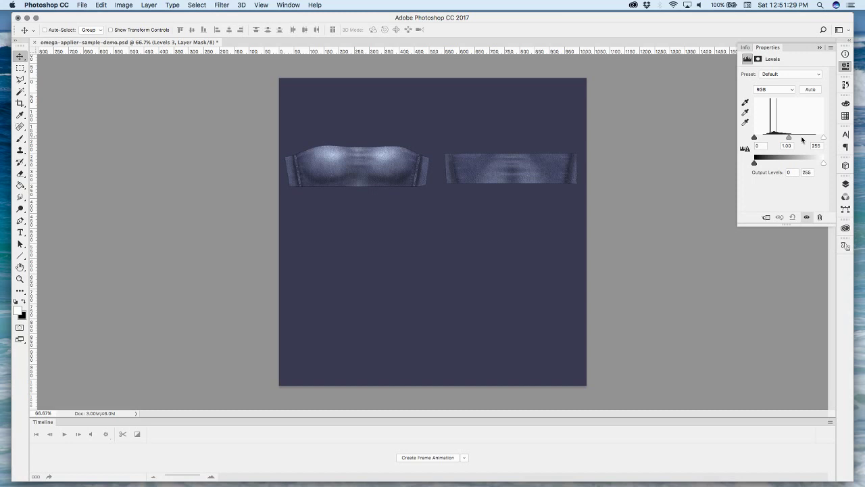
left_click_drag(789, 137, 795, 138)
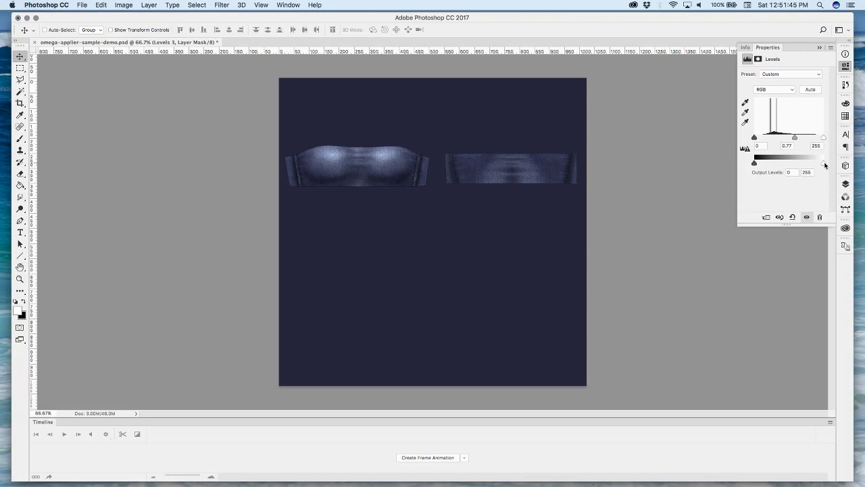
left_click_drag(825, 165, 812, 169)
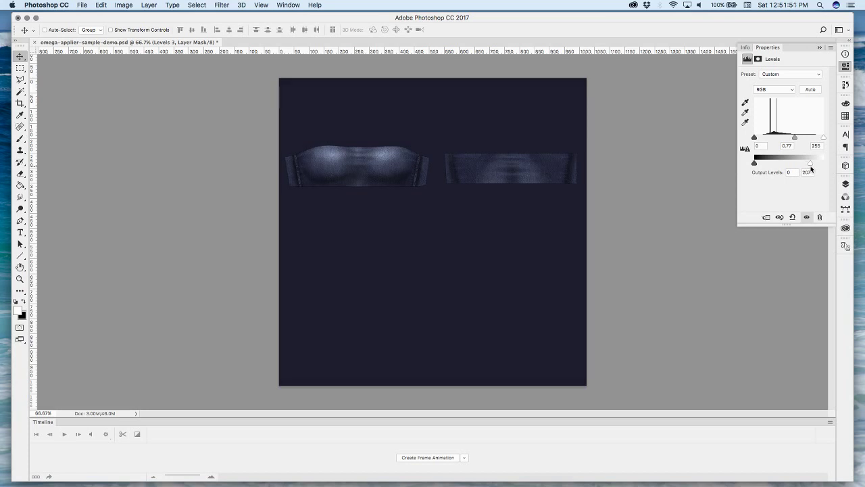
Refine the Levels adjustment on the denim top to midtones 0.80 and output white 199
key("z")
left_click_drag(248, 117, 621, 203)
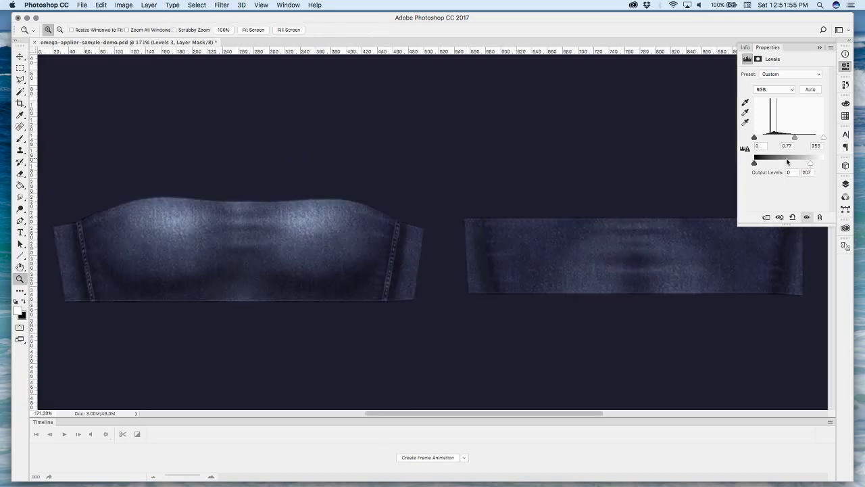
mouse_move(811, 165)
left_mouse_down()
mouse_move(791, 169)
mouse_move(818, 171)
mouse_move(808, 173)
left_mouse_up()
left_click_drag(793, 138, 796, 142)
Add a Hue/Saturation adjustment above the Levels layer, reduce saturation to about -64 and shift the hue slightly towards purple
left_click(845, 183)
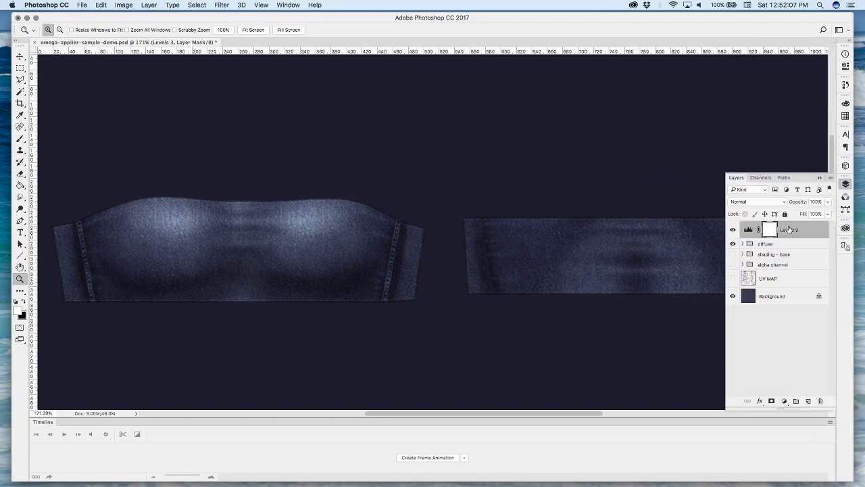
left_click(785, 400)
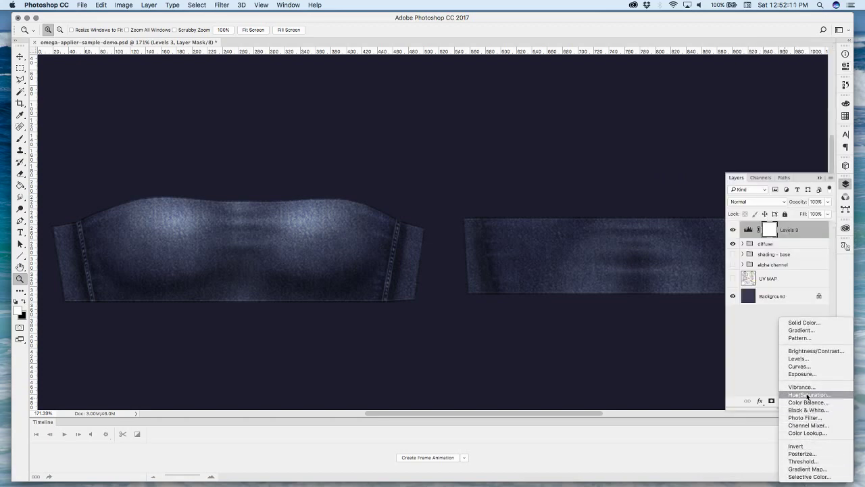
left_click(808, 394)
left_click(758, 125)
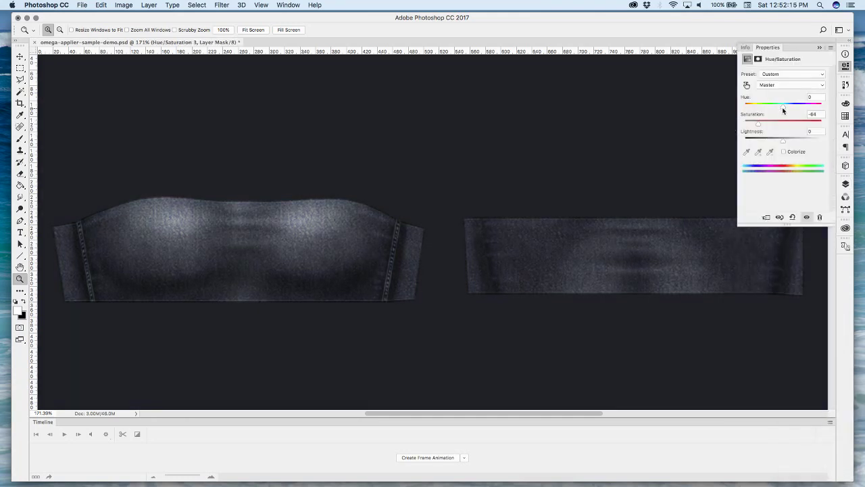
left_click_drag(783, 108, 757, 125)
Darken the top to near black by setting the Levels 3 midtones to 0.65 and lowering its output white level
left_click(845, 184)
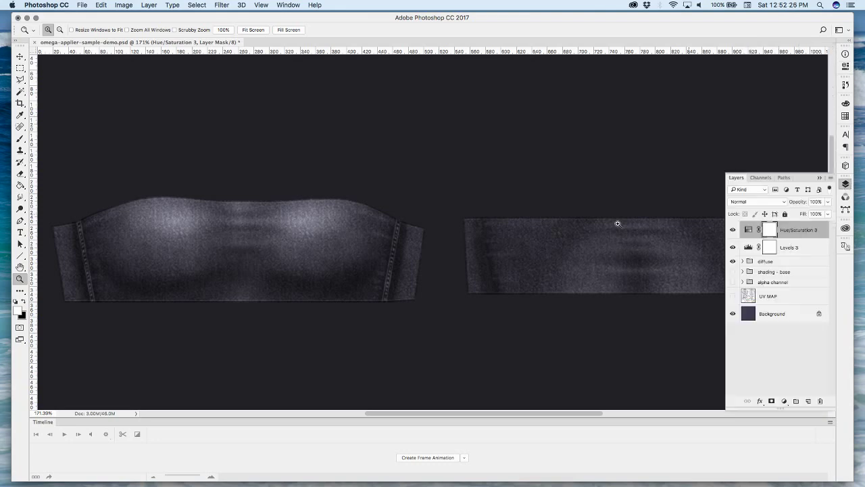
double_click(747, 248)
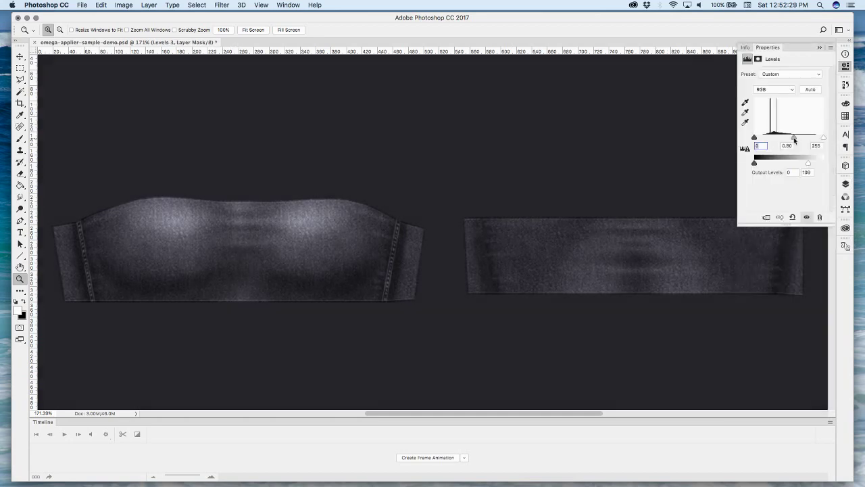
left_click_drag(794, 139, 806, 171)
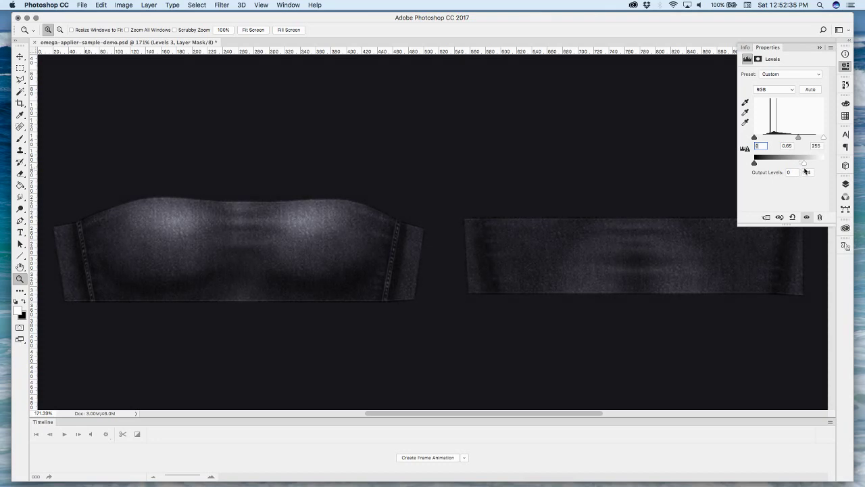
left_click(764, 47)
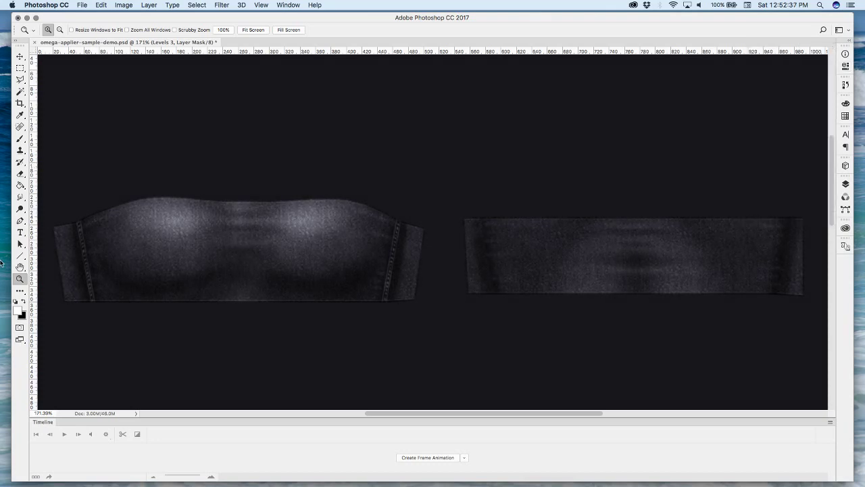
Group the Hue/Saturation 3 and Levels 3 adjustment layers into a new group named "Black adjustment"
double_click(19, 278)
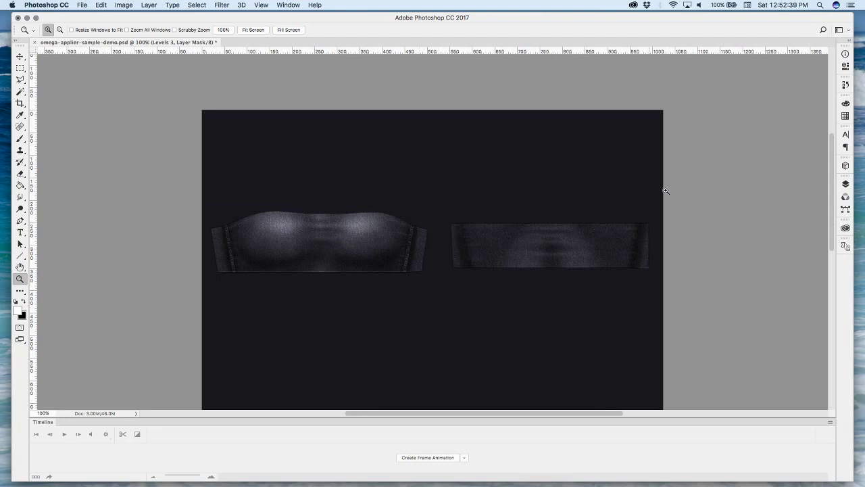
left_click(845, 181)
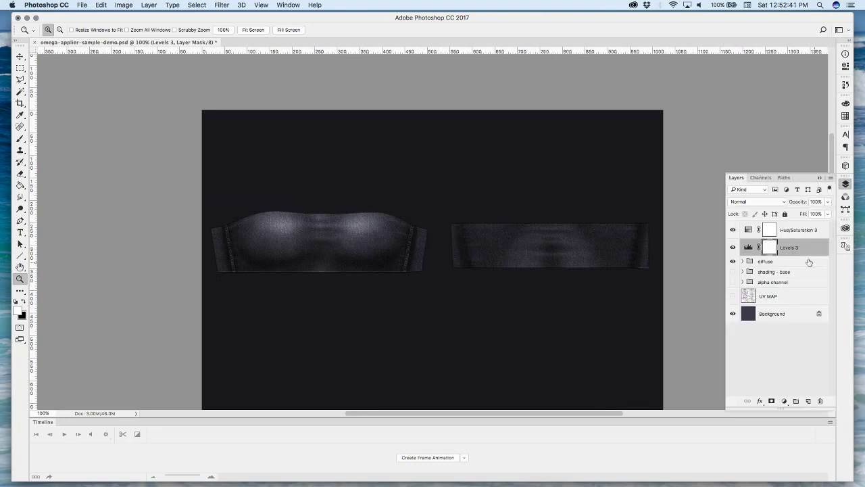
left_click(795, 231, "shift")
left_click(830, 178)
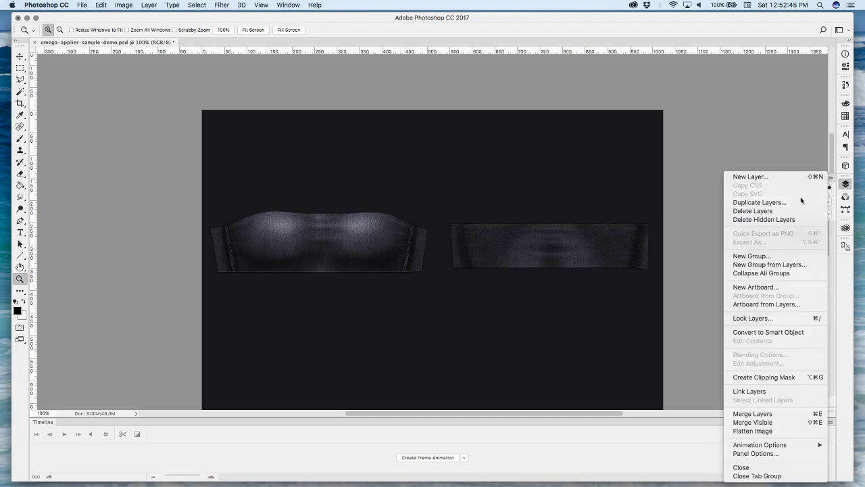
left_click(740, 266)
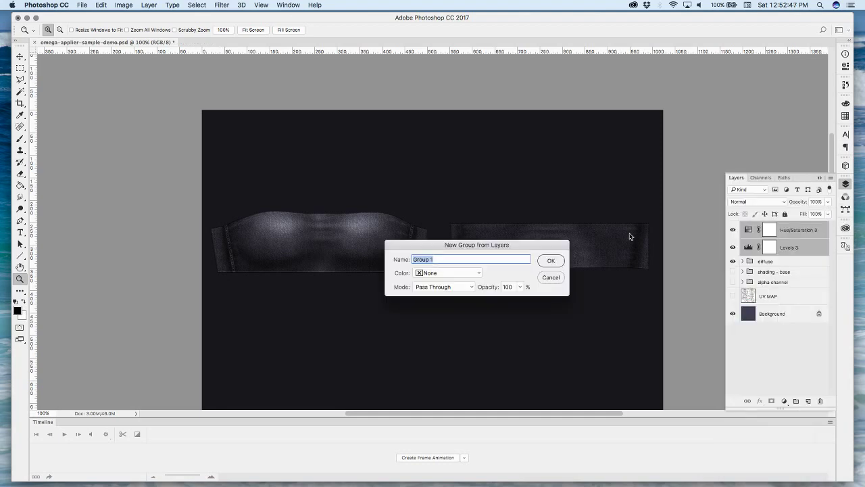
type("Black adjustment")
key("Return")
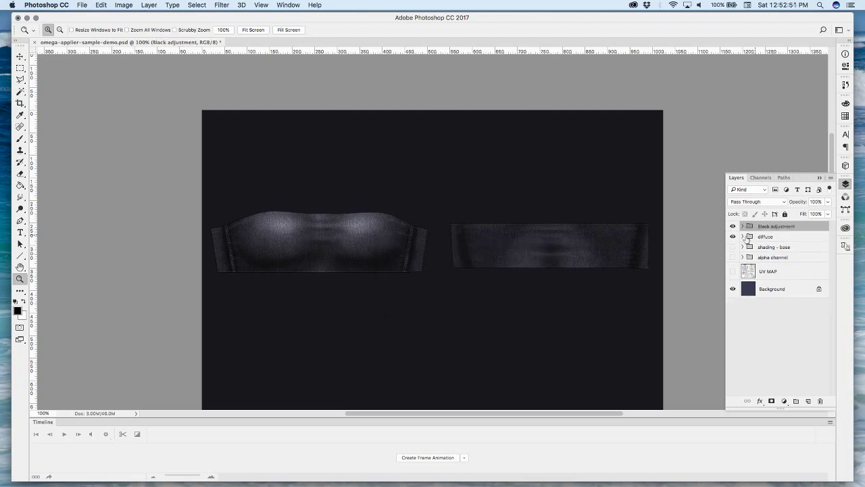
Hide the Background layer and open the Save for Web export, checking both halves of the texture in the preview
left_click(733, 290)
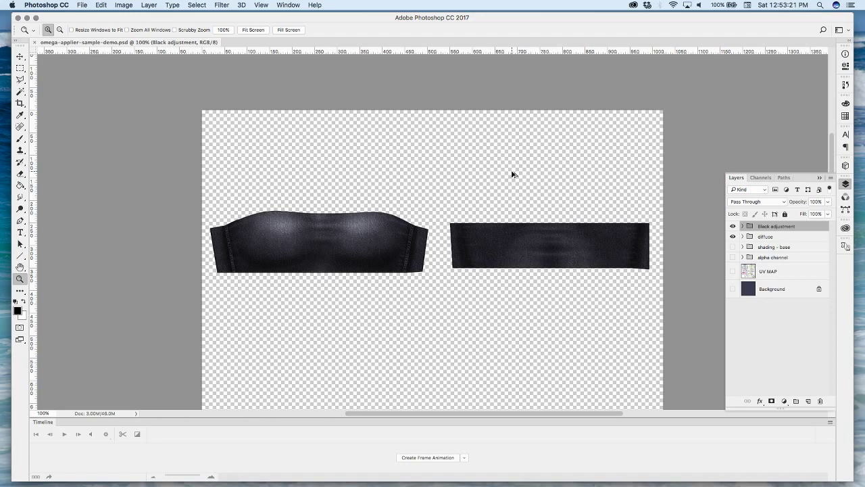
key("super+alt+shift+s")
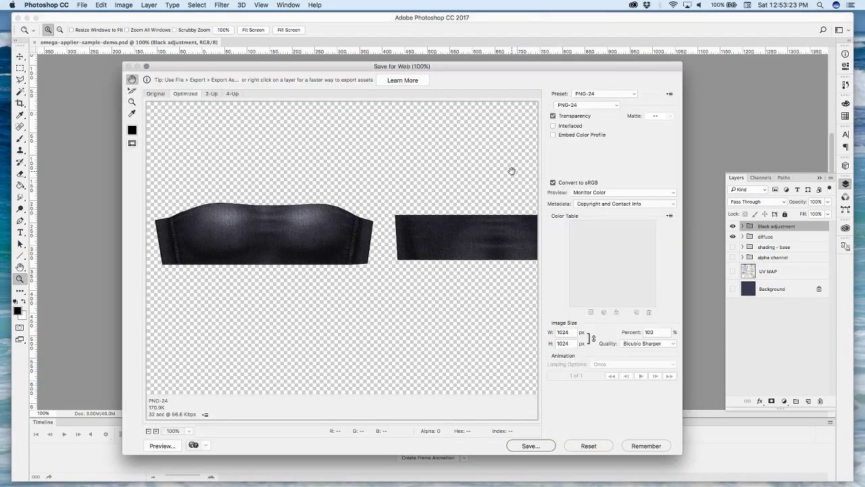
left_click_drag(412, 181, 347, 195)
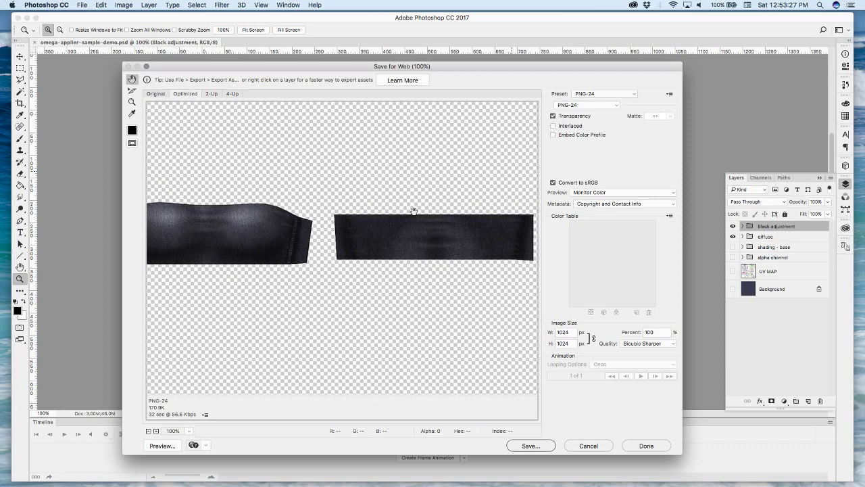
Try the PNG-8 export format with transparency off and on, and return the format to PNG-24
left_click(585, 105)
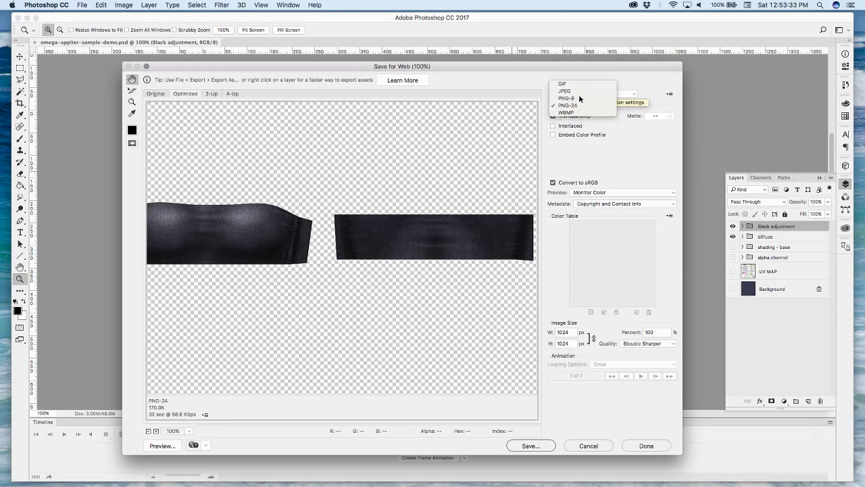
left_click(580, 99)
left_click_drag(318, 197, 415, 197)
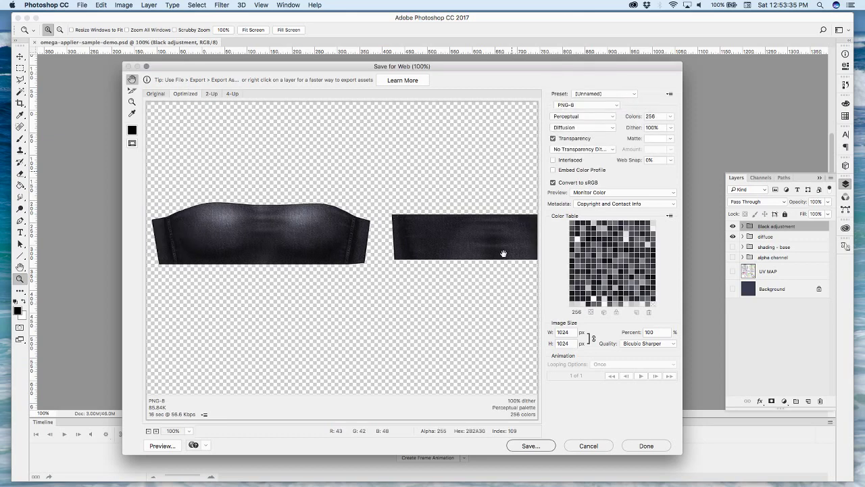
left_click(553, 139)
left_click(554, 138)
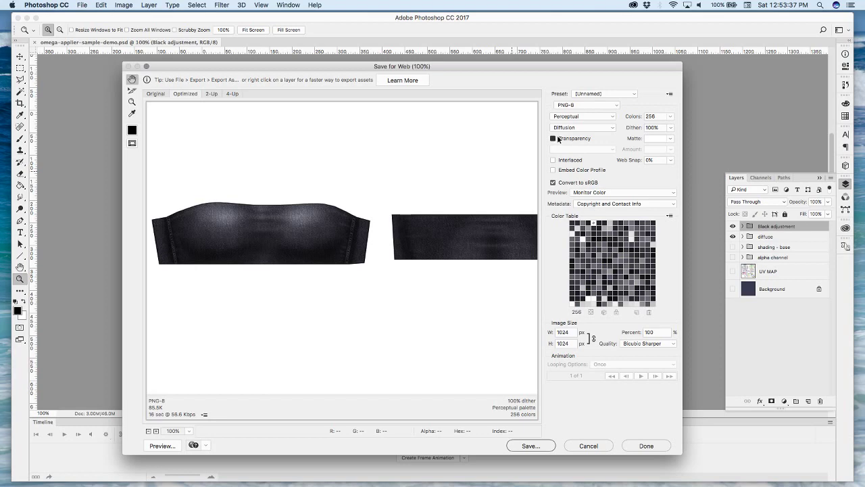
left_click_drag(305, 209, 355, 209)
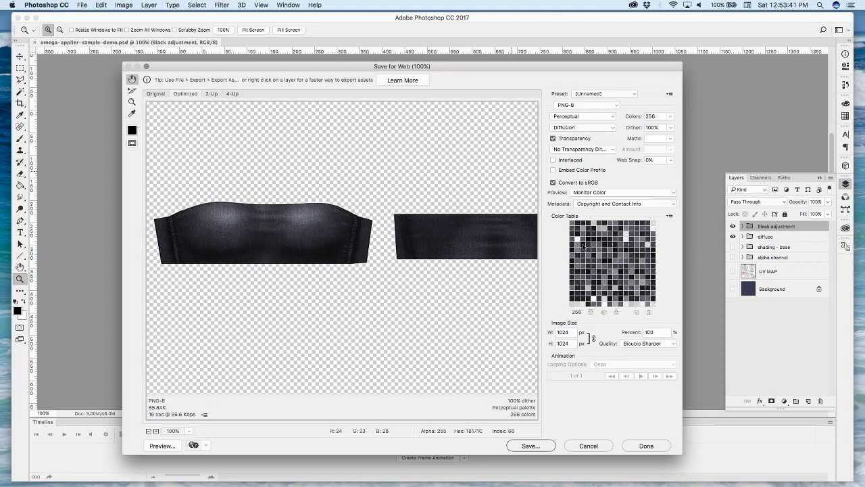
left_click(570, 105)
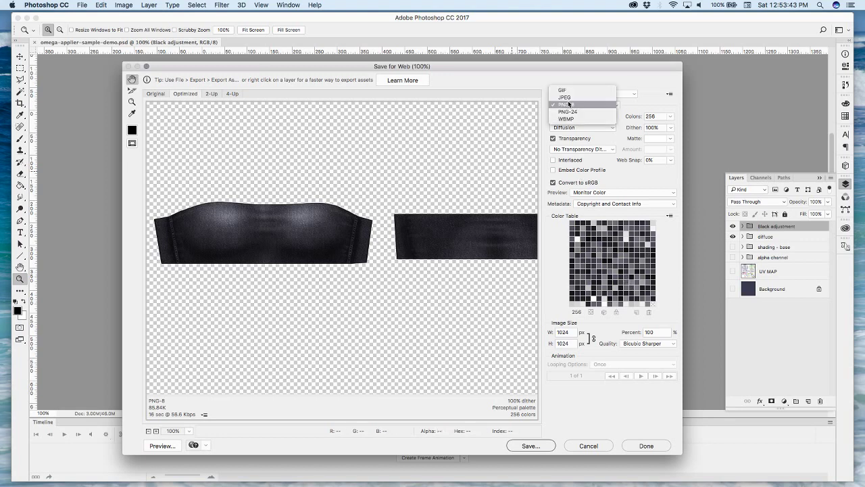
left_click(570, 113)
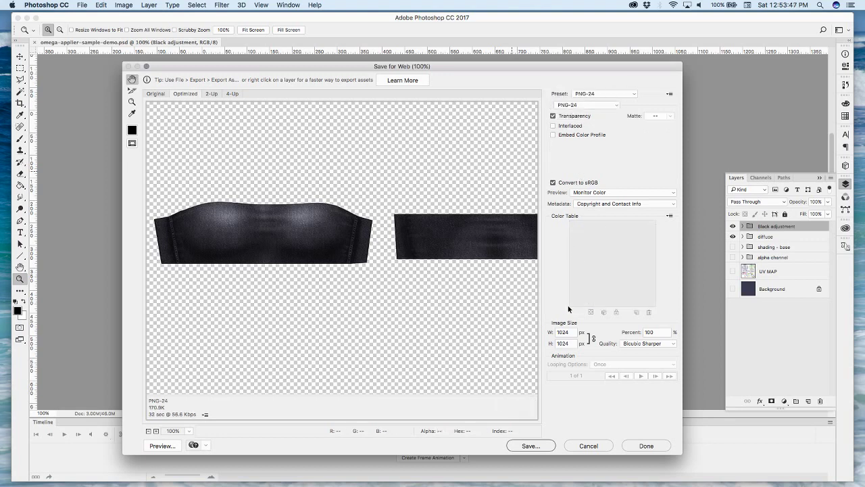
Save the PNG-24 export as omega-applier-sample-demo-black.png in the "! To upload" folder
left_click(531, 446)
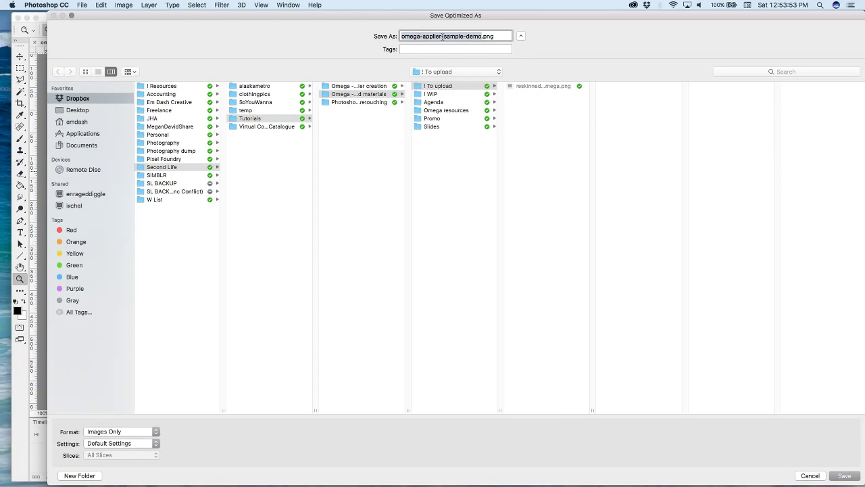
key("Right")
type("-blc")
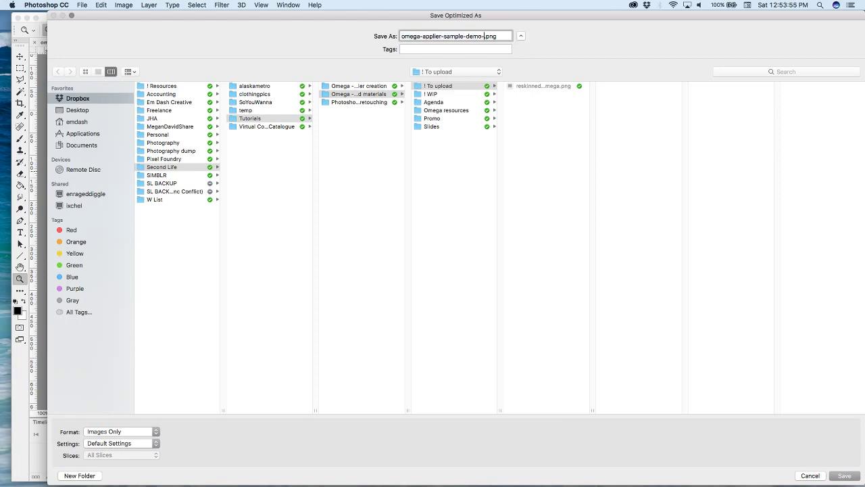
type("ck")
key("Return")
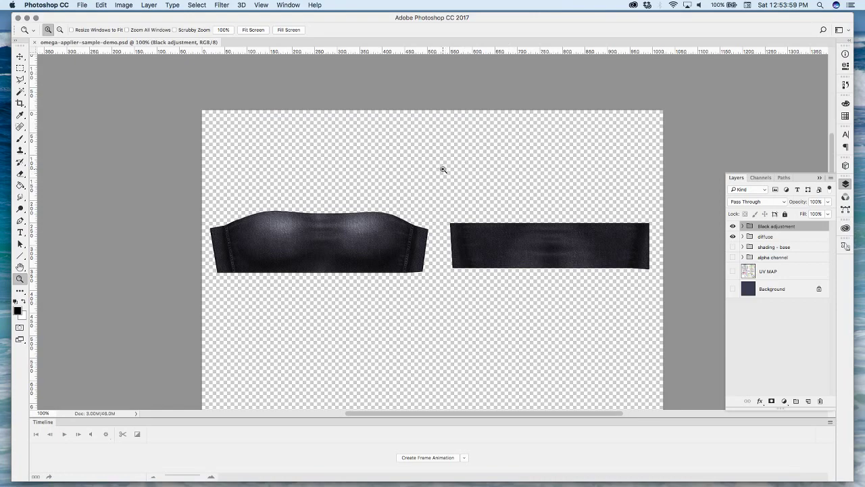
Switch to Firestorm and upload omega-applier-sample-demo-black.png to the inventory as an image, keeping its default name
left_click(613, 471)
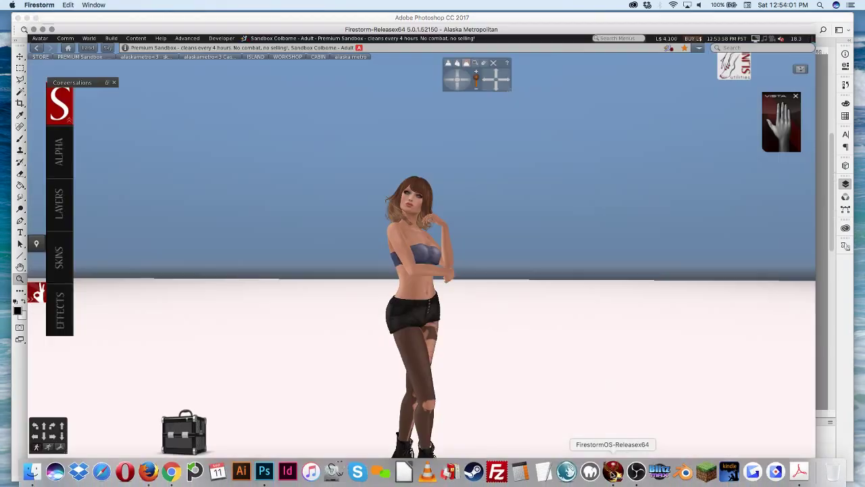
left_click(636, 467)
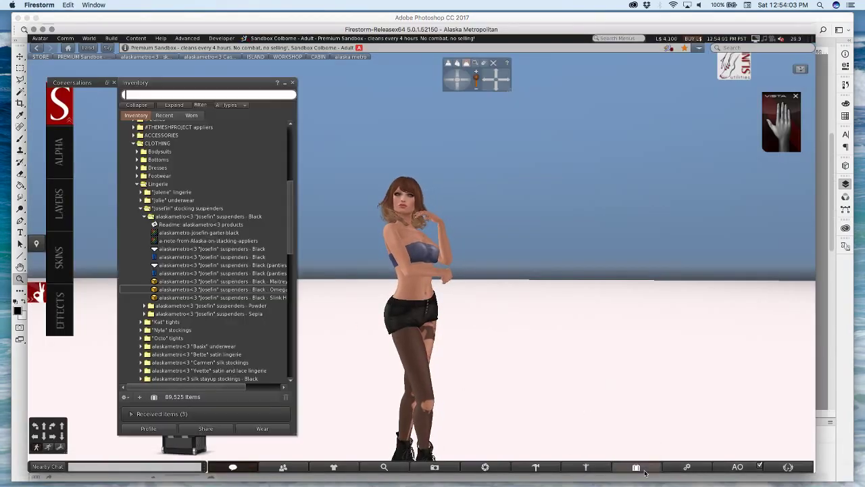
left_click(139, 396)
mouse_move(150, 339)
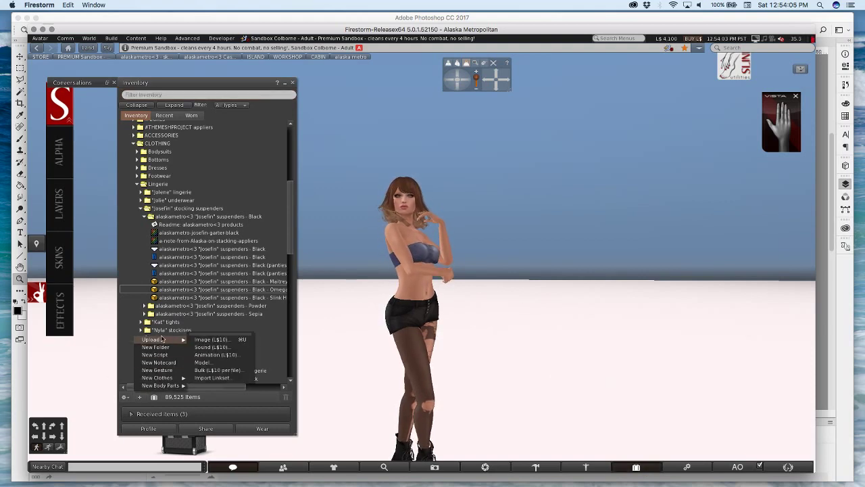
left_click(206, 339)
left_click(149, 66)
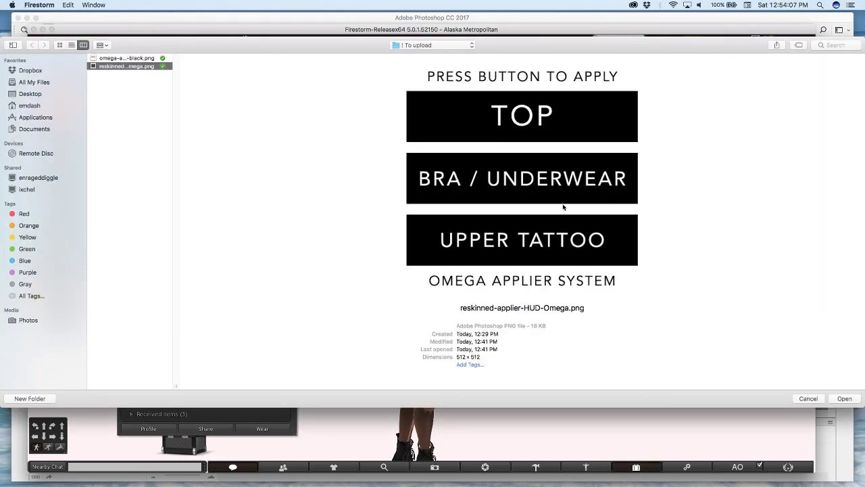
key("Up")
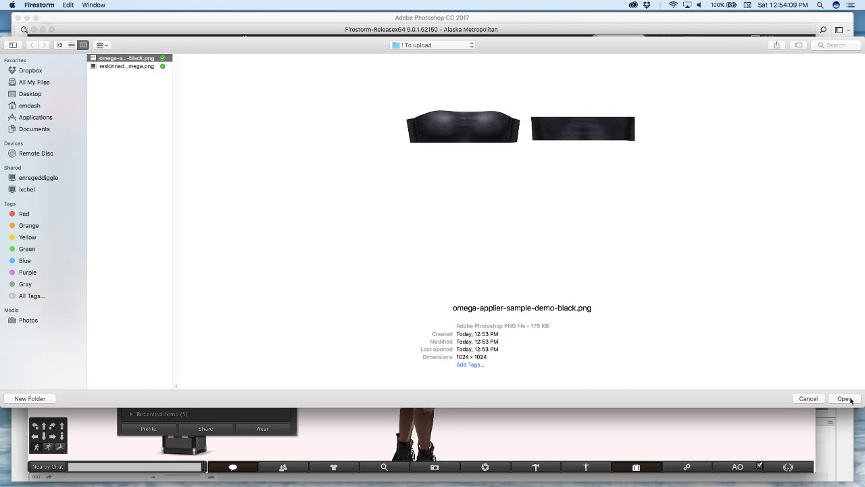
left_click(845, 399)
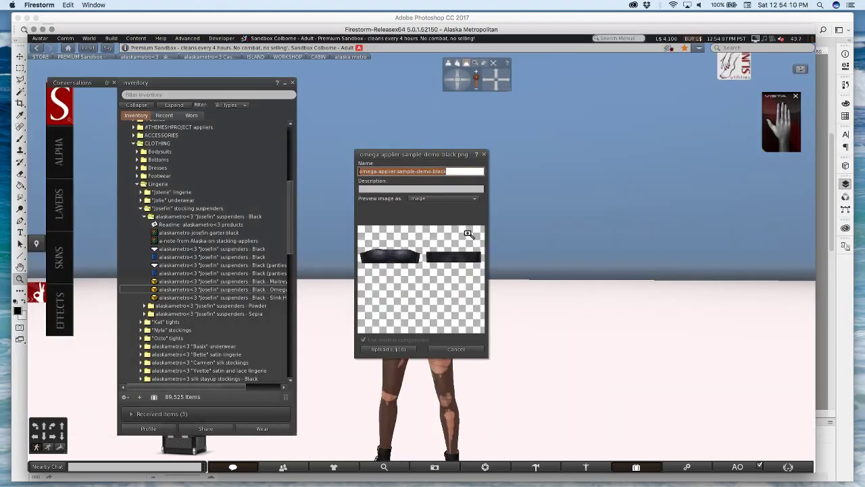
left_click(405, 348)
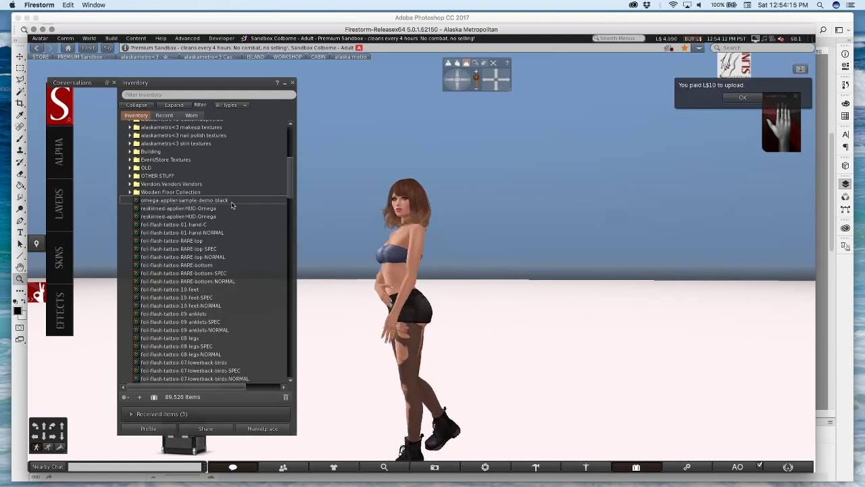
scroll(231, 203, "up", 3)
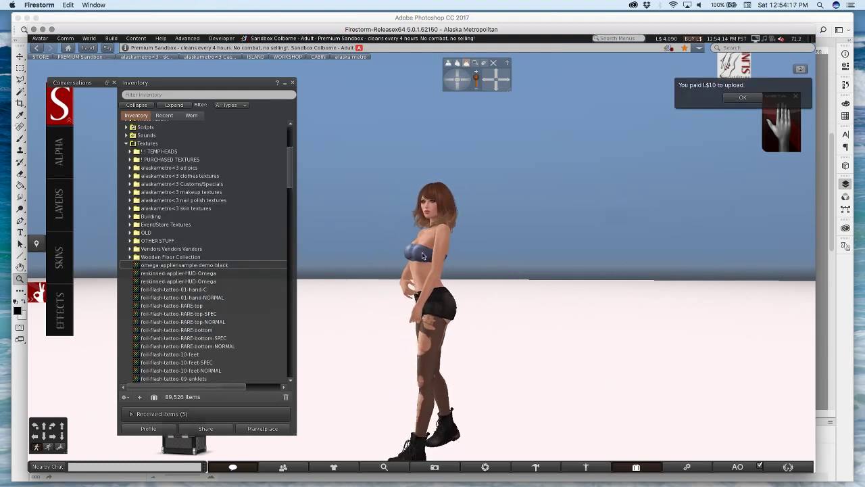
scroll(423, 256, "up", 5)
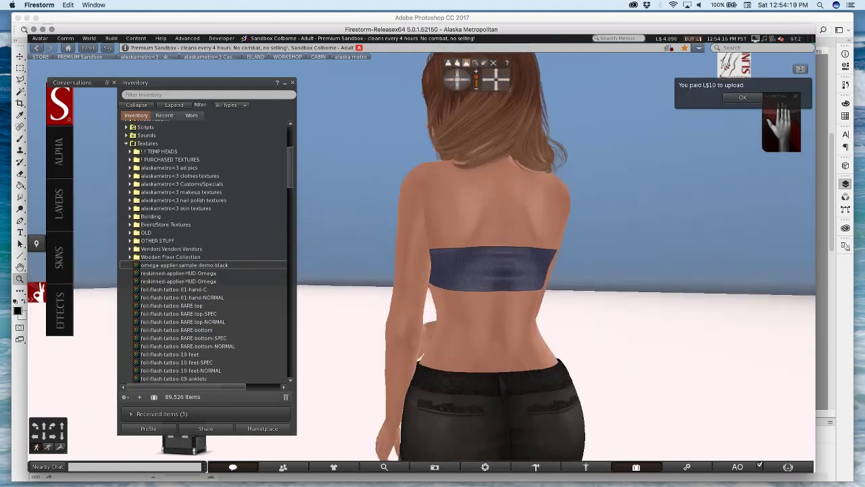
left_click_drag(422, 257, 422, 349, "alt")
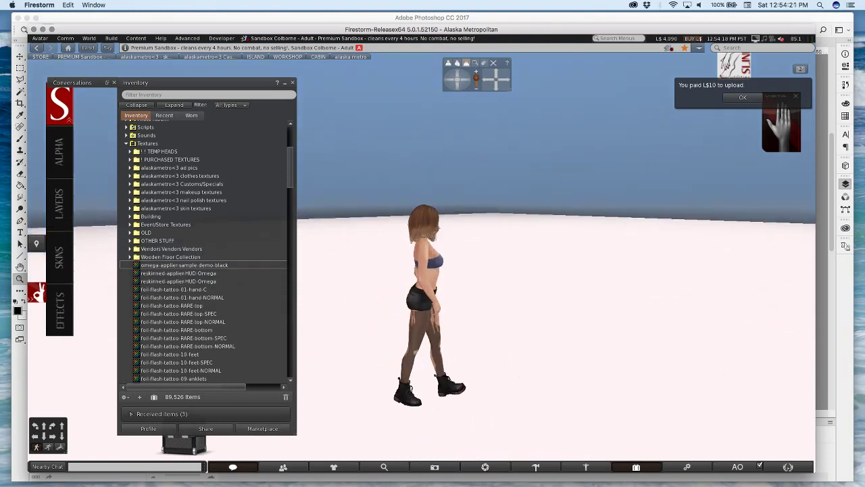
left_click_drag(422, 304, 453, 305, "alt")
Dismiss the upload payment alert and delete its entry from the system notifications
left_click(745, 98)
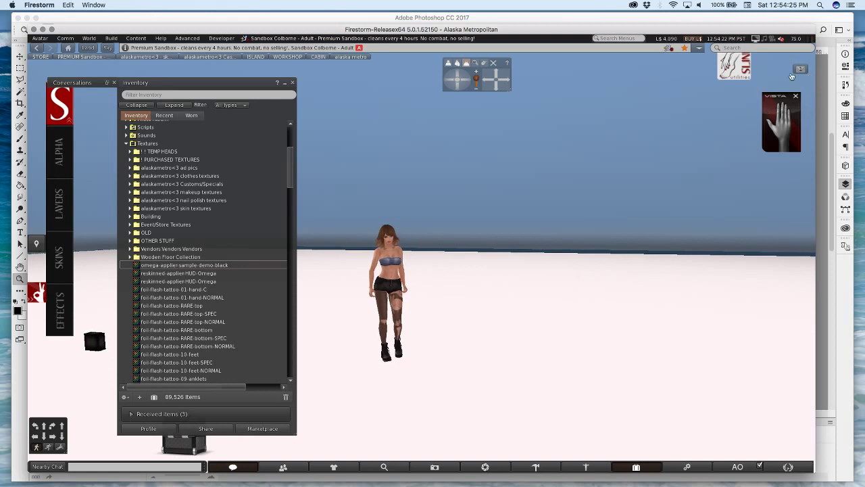
left_click(797, 71)
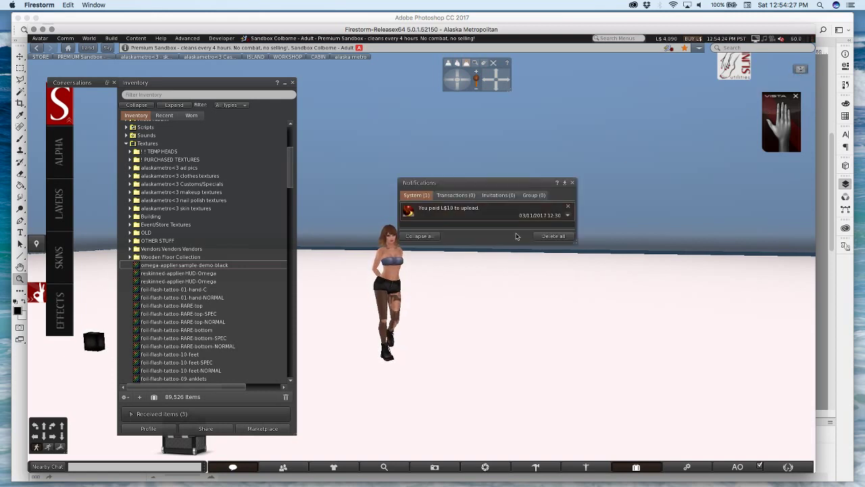
left_click(568, 206)
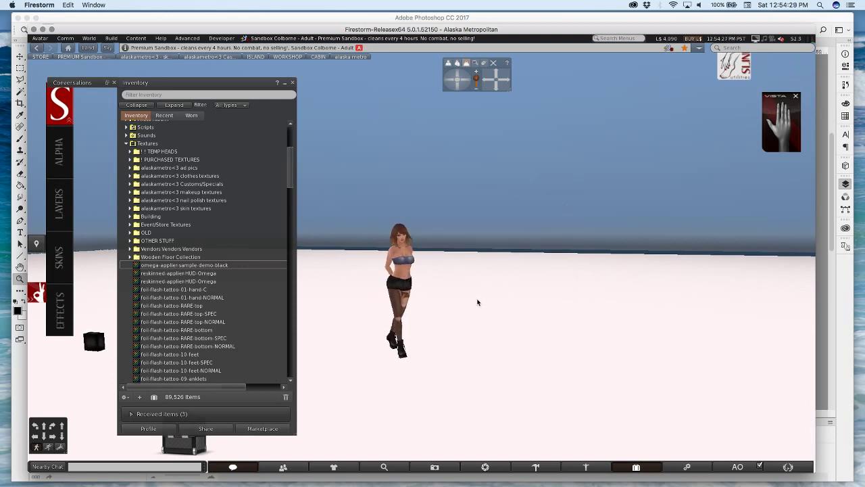
Collapse the Textures folder and wear the black "Josefin" suspenders Omega applier HUD from the Lingerie folder to examine its layout
scroll(160, 172, "up", 1)
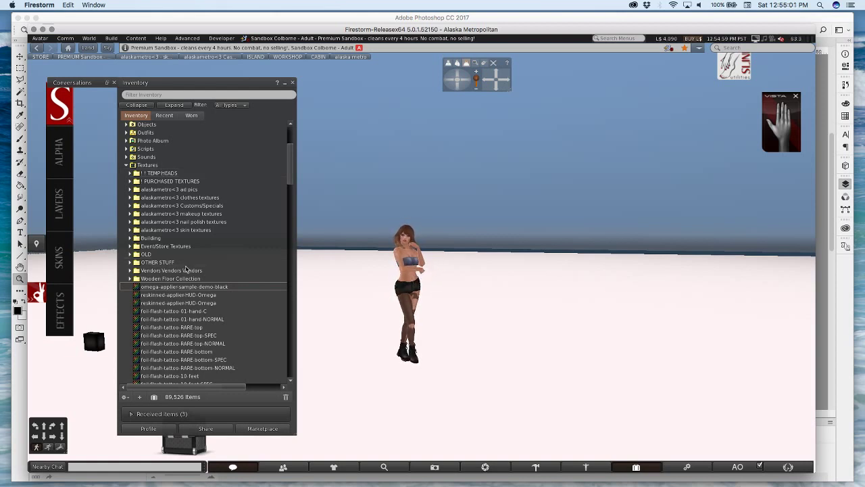
double_click(153, 163)
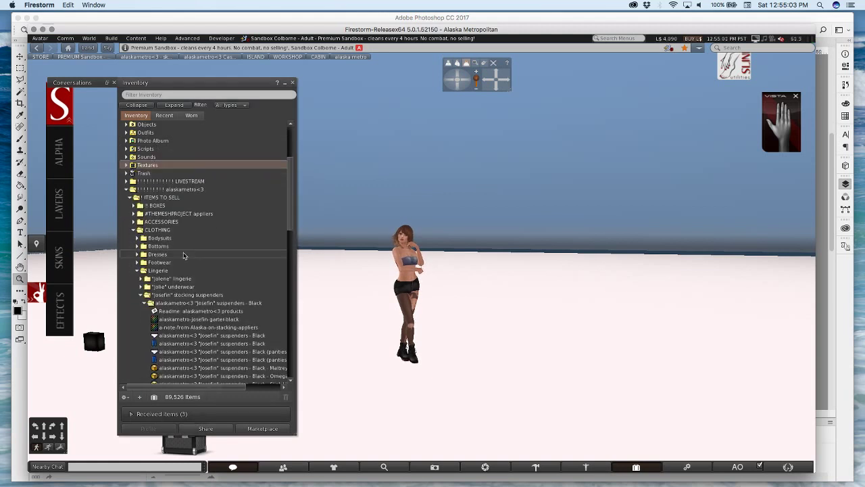
scroll(258, 326, "down", 3)
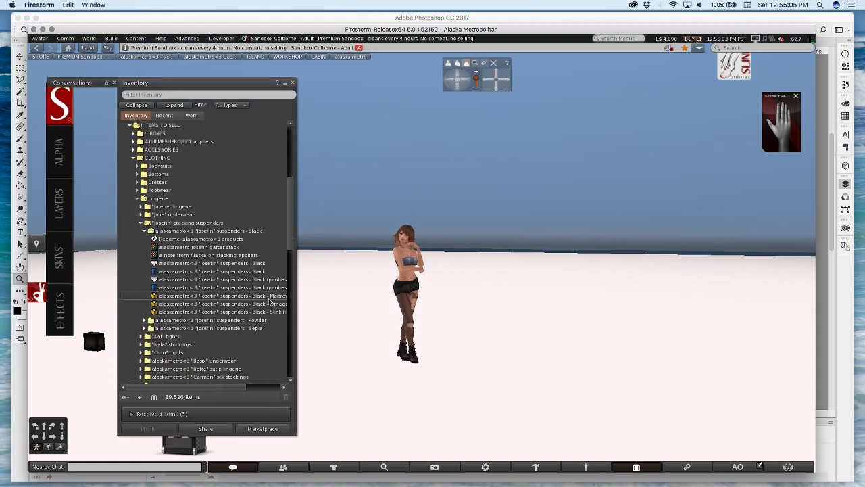
double_click(223, 303)
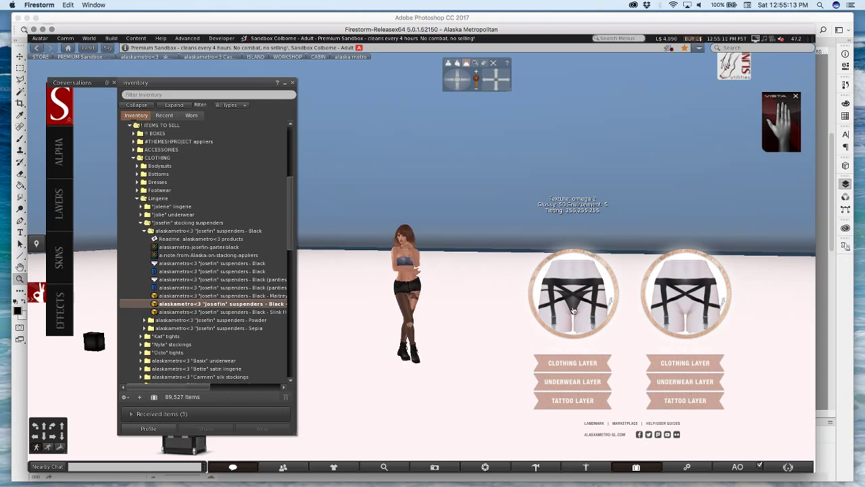
Detach the "Josefin" suspenders HUD and collapse the ACCESSORIES and CLOTHING folders in the inventory
right_click(572, 286)
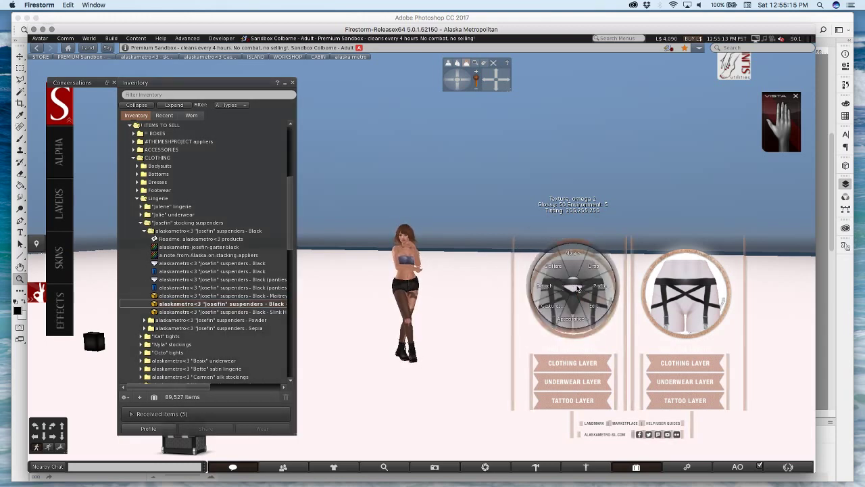
left_click(579, 290)
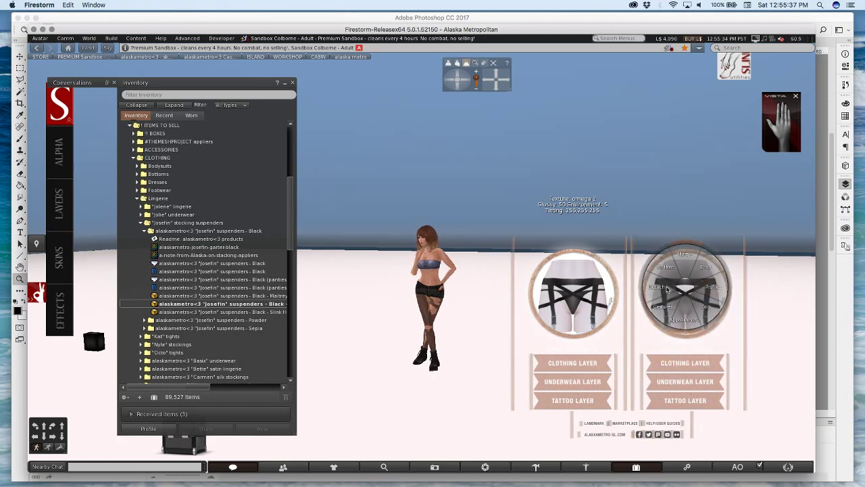
double_click(161, 221)
double_click(153, 197)
left_click(155, 150)
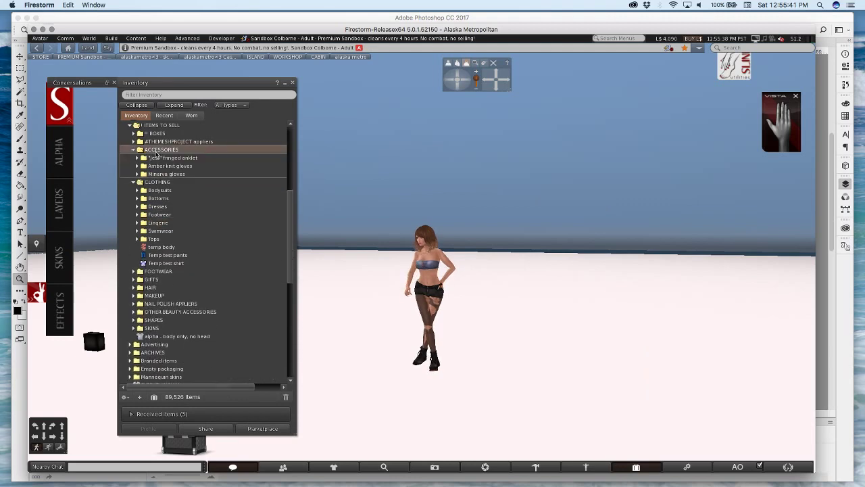
double_click(156, 157)
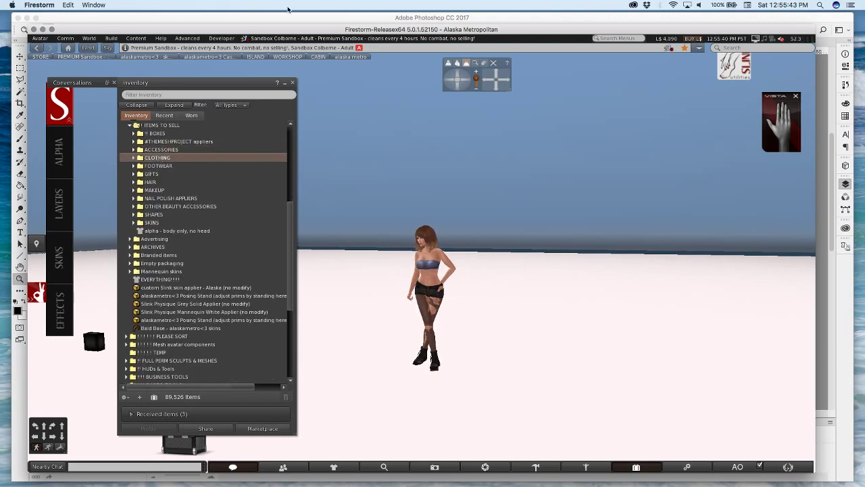
Switch to Photoshop and create a new 1024 × 512 pixel RGB document at 72 ppi with a white background
left_click(287, 17)
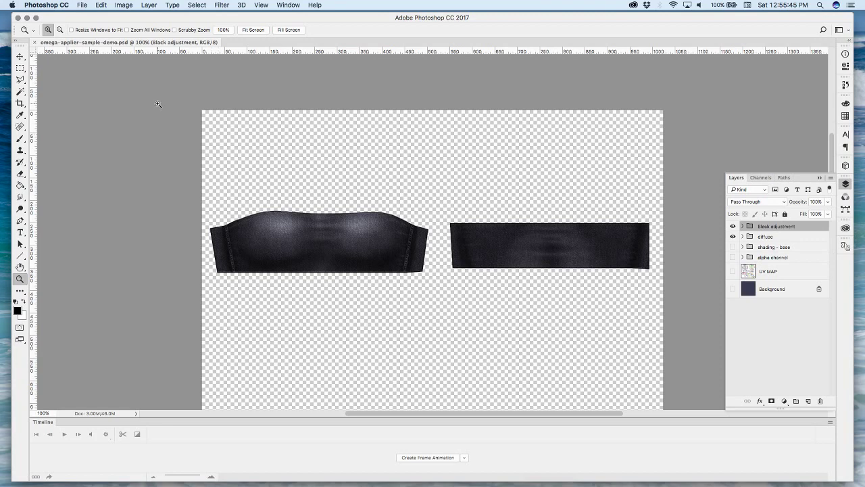
left_click(20, 68)
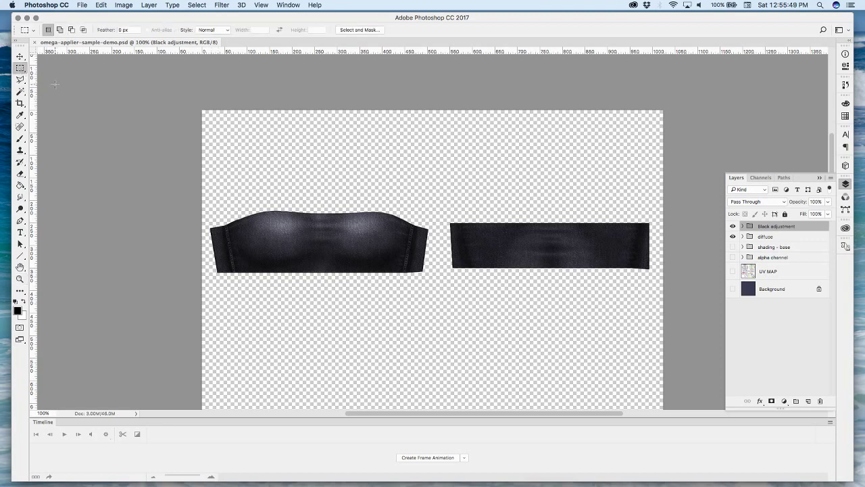
left_click(80, 5)
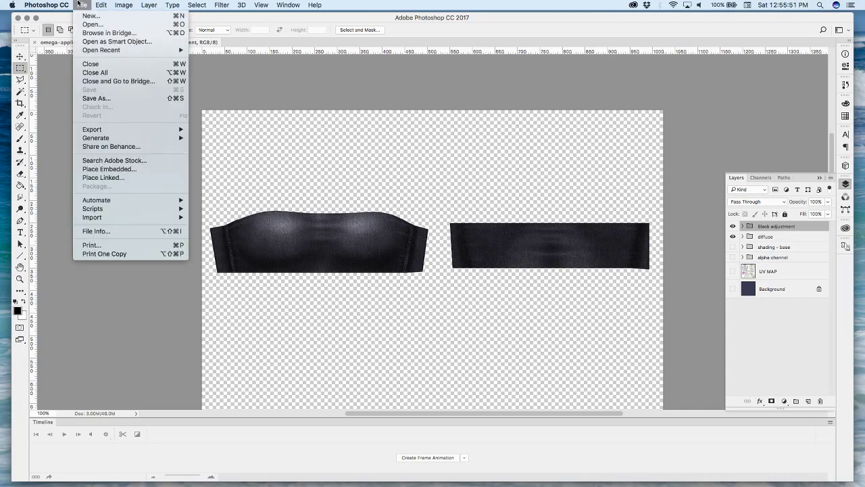
left_click(91, 16)
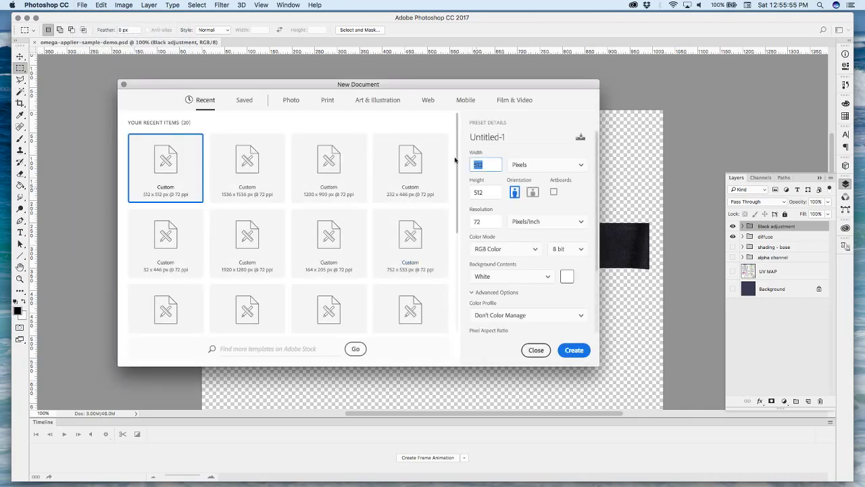
type("1024")
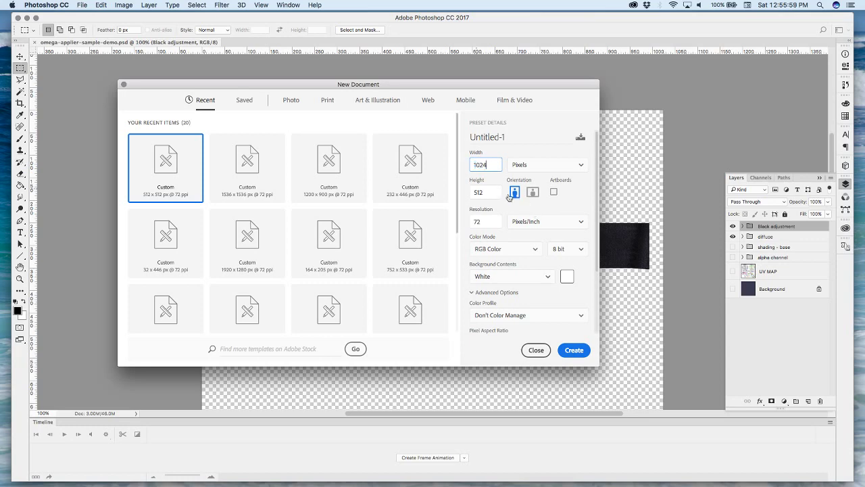
key("Tab")
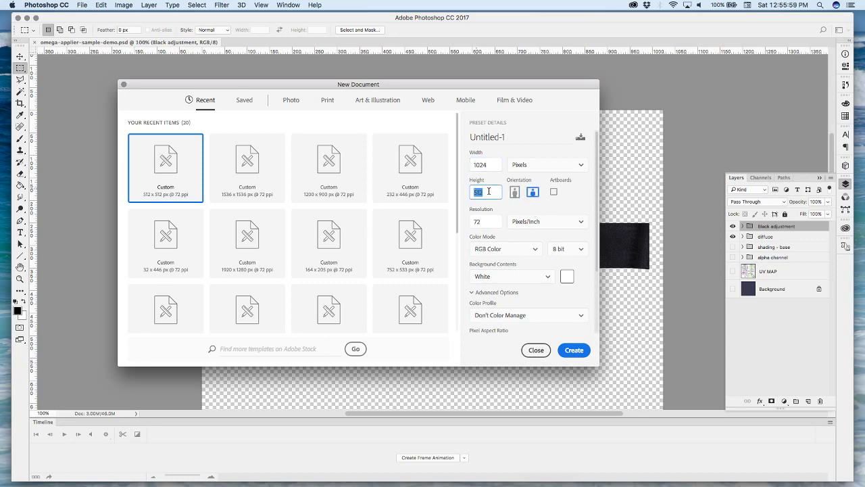
left_click(573, 351)
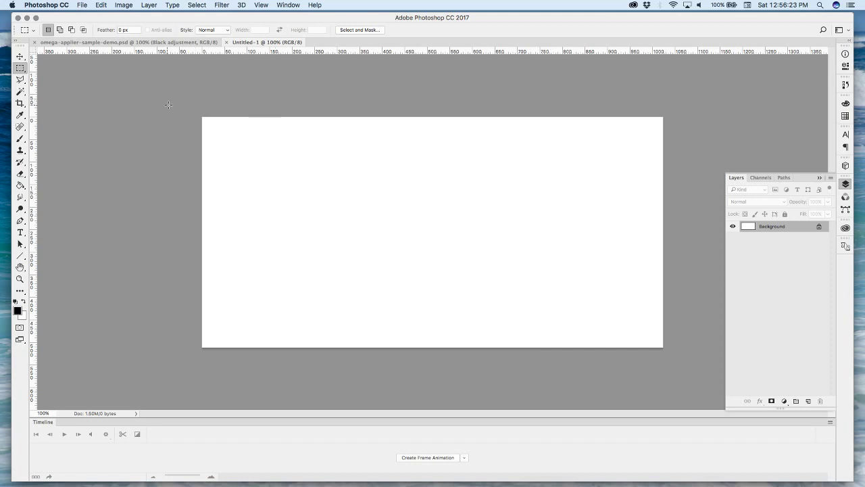
Open the recent file reskinnedOmegaHUD.psd and close it again
left_click_drag(169, 105, 797, 482)
left_click(378, 114)
left_click(82, 5)
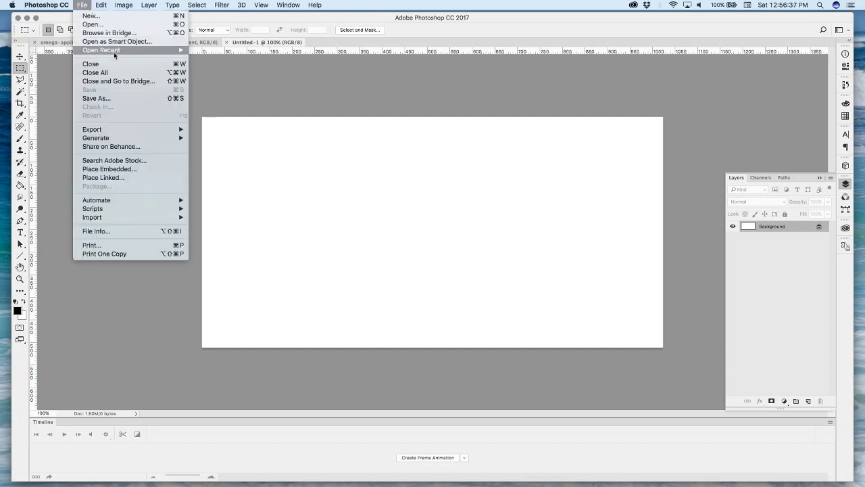
mouse_move(115, 55)
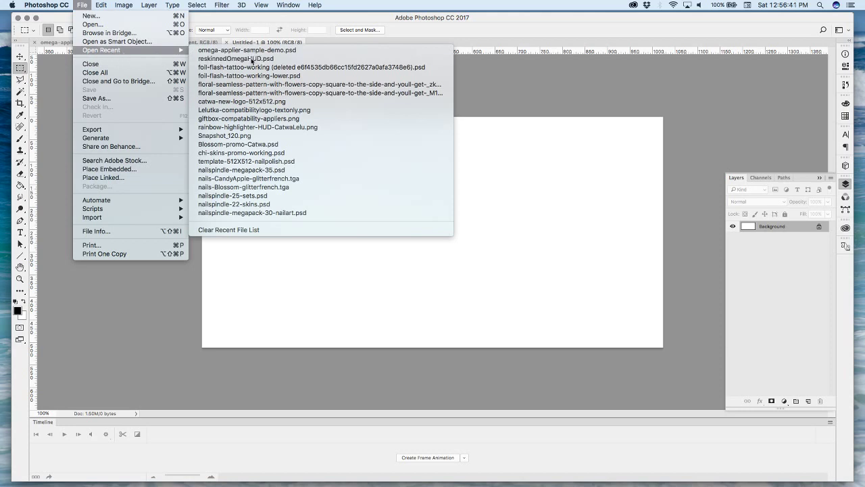
left_click(252, 59)
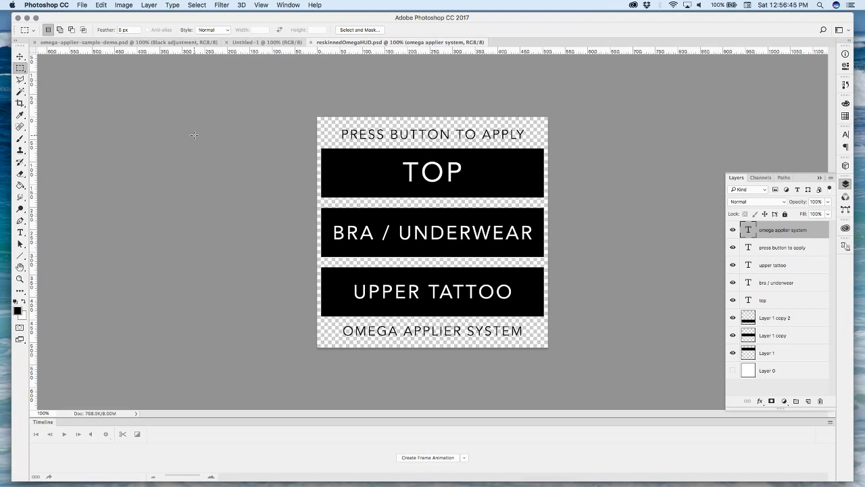
left_click(311, 42)
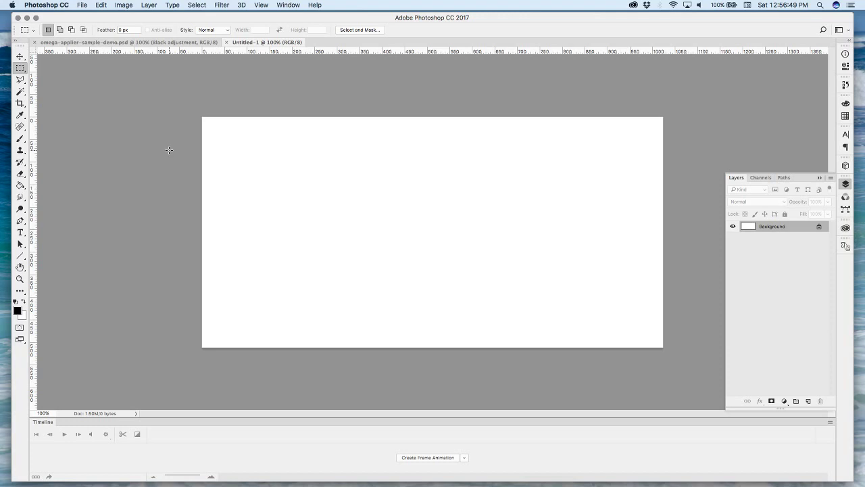
Place reskinnedOmegaHUD.psd from the "! WIP" folder as a linked object and scale it proportionally to about 288 × 288 px
left_click(81, 4)
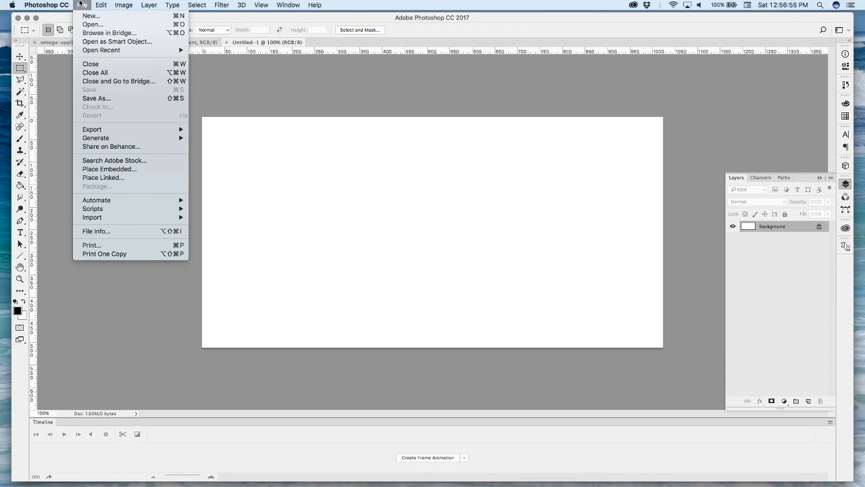
left_click(110, 177)
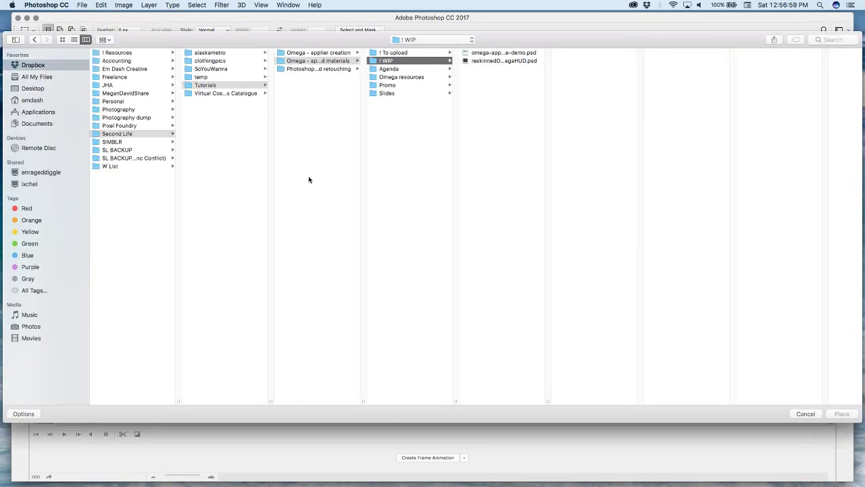
left_click(503, 61)
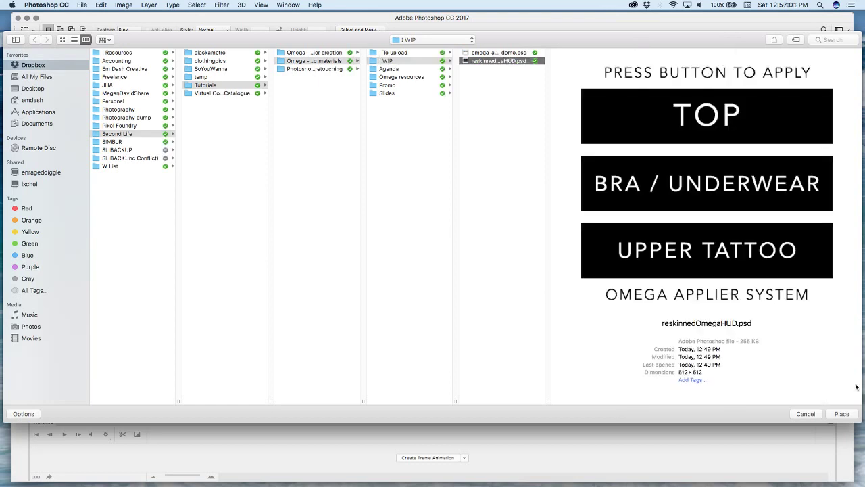
left_click(842, 414)
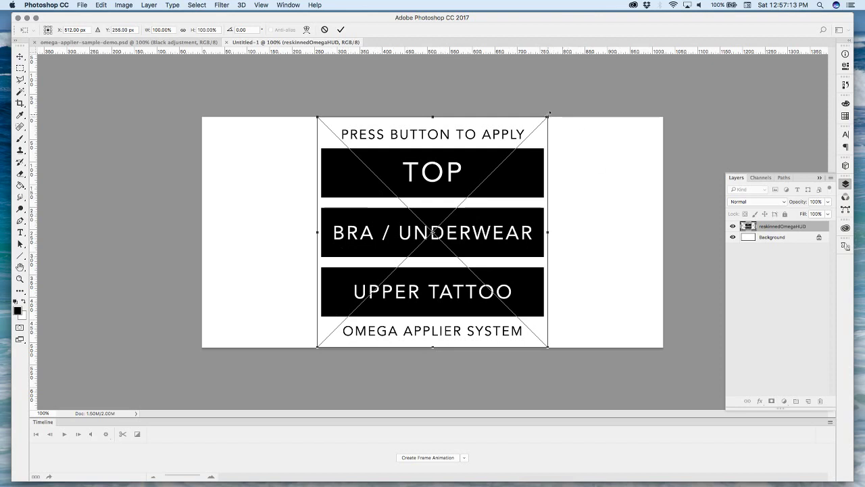
left_click_drag(548, 115, 464, 234)
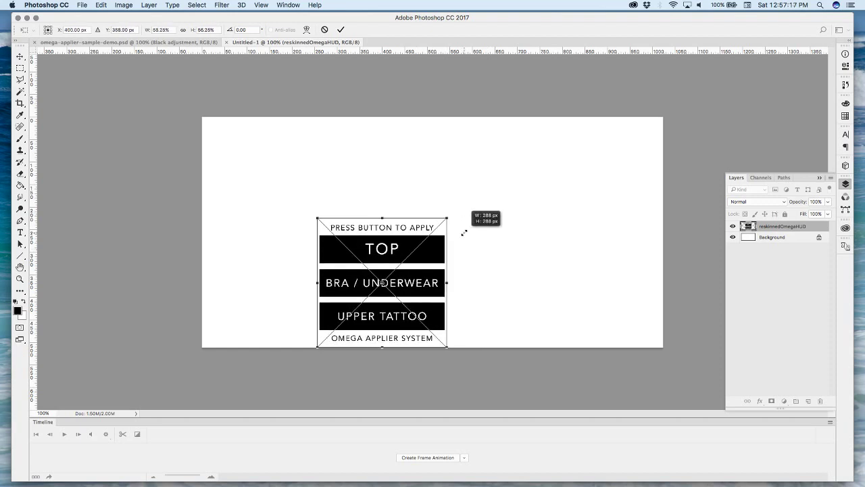
key("Return")
Nudge the placed HUD button graphic up and to the left on the canvas
key("v")
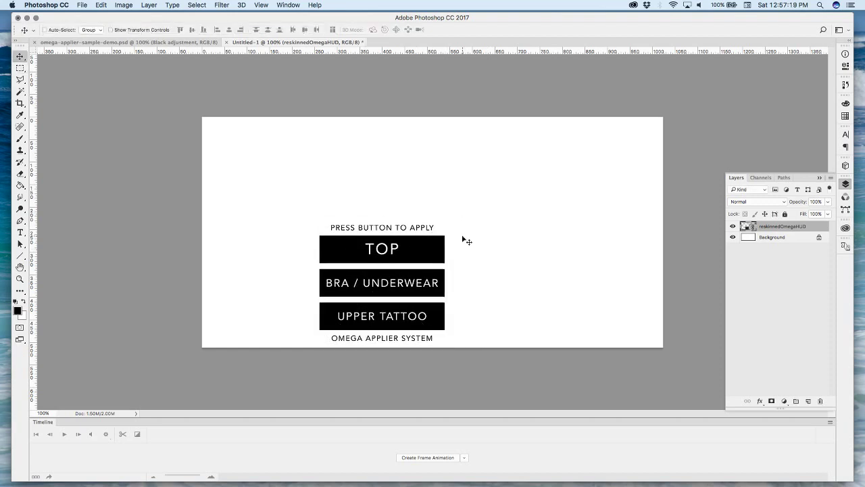
key("shift+Up")
key("shift+Up")
key("Left")
key("Left")
key("Left")
key("Left")
key("Left")
key("Left")
key("Left")
key("shift+Left")
key("shift+Left")
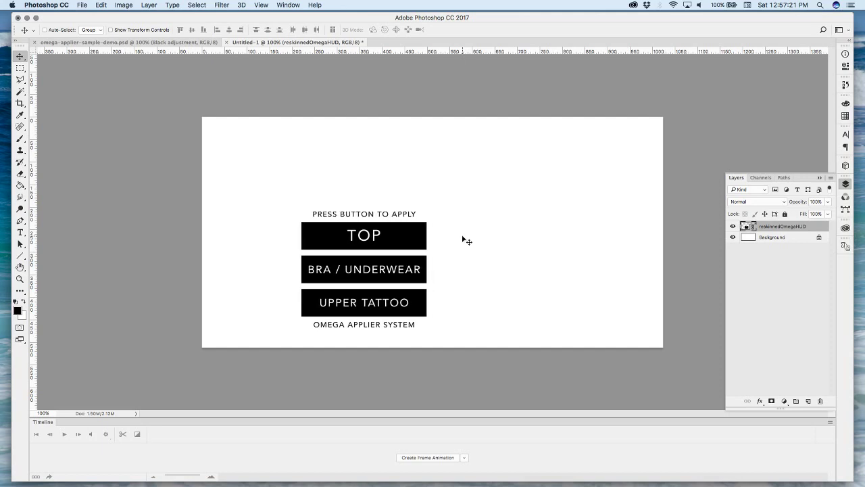
Duplicate the HUD button graphic beside the original at the same height, and nudge both copies slightly left together
left_click_drag(391, 245, 538, 233, "alt+shift")
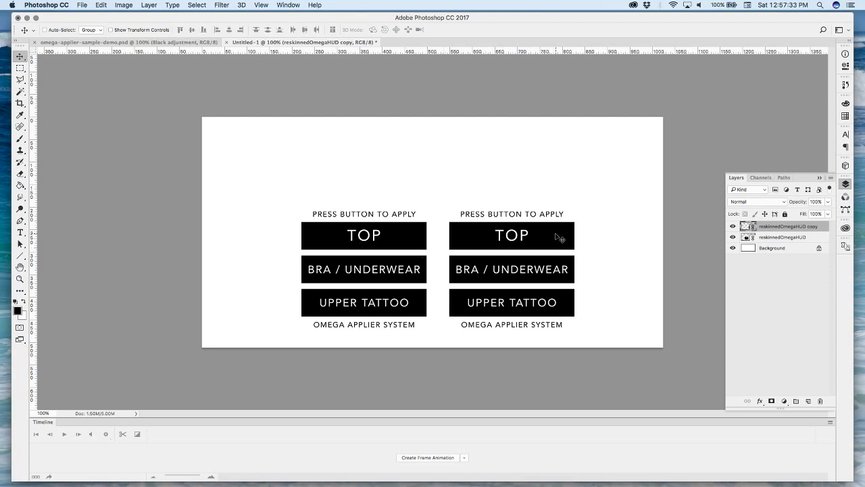
left_click(792, 238)
left_click(782, 227)
left_click(782, 238, "shift")
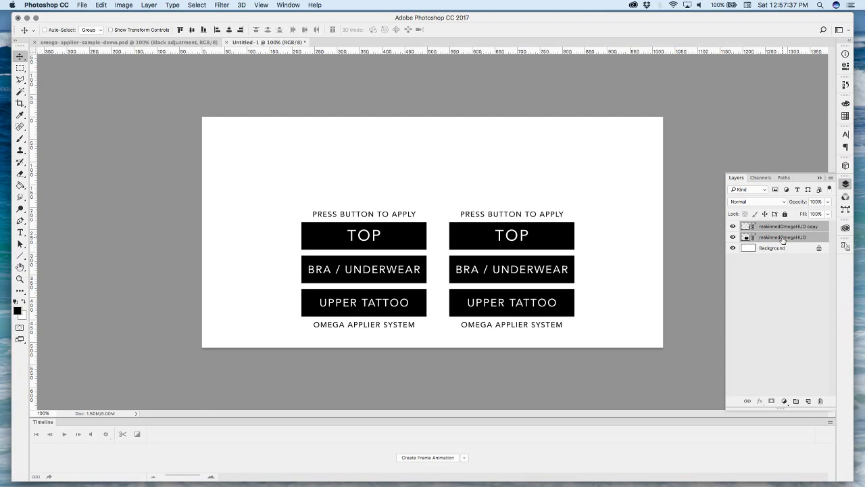
key("Left")
key("Left")
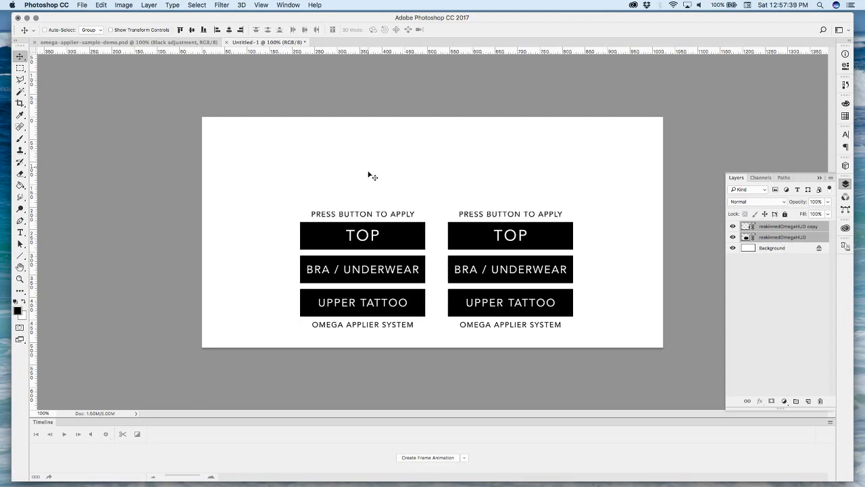
Draw a black circle about 164 px in diameter on a new layer above the left button graphic, and nudge it up
left_click(803, 231)
left_click(808, 401)
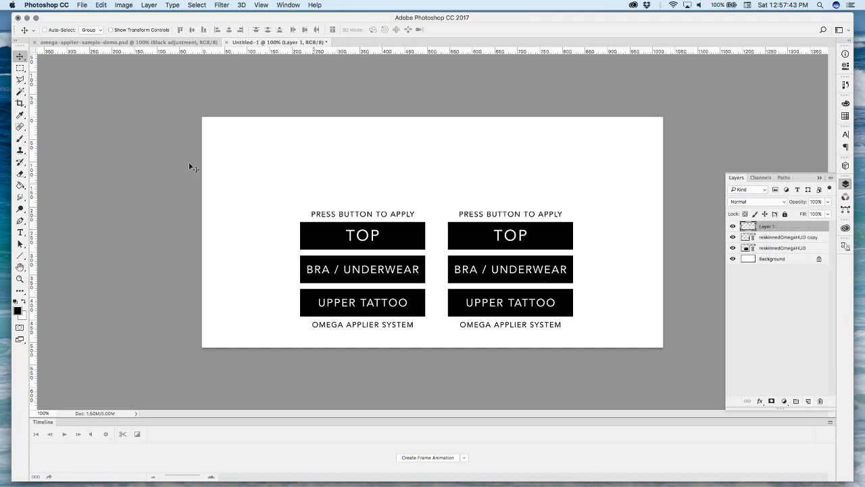
left_click(21, 255)
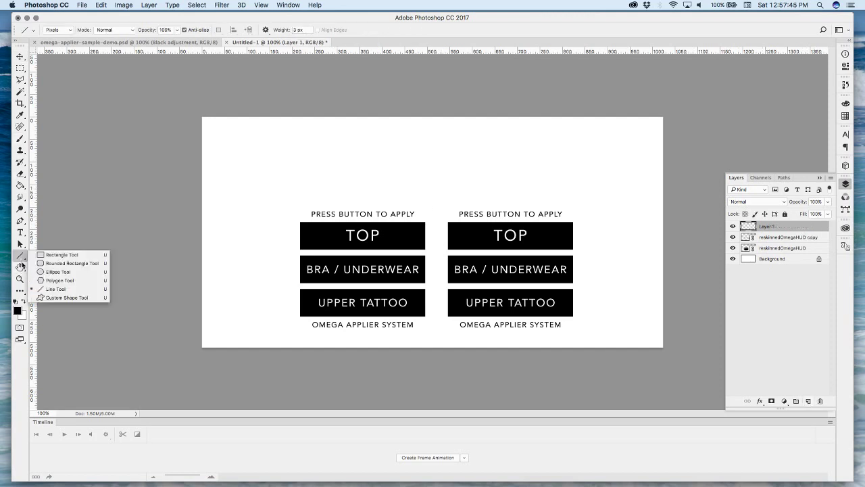
left_click(59, 271)
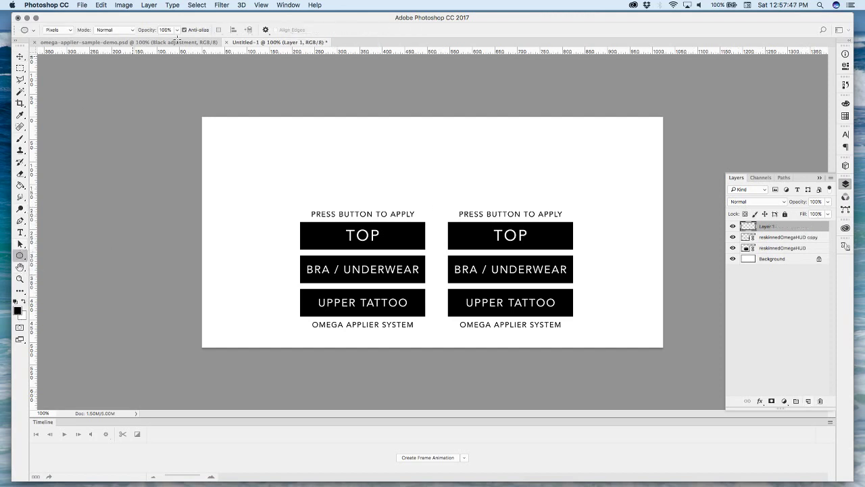
left_click_drag(325, 129, 426, 202, "shift")
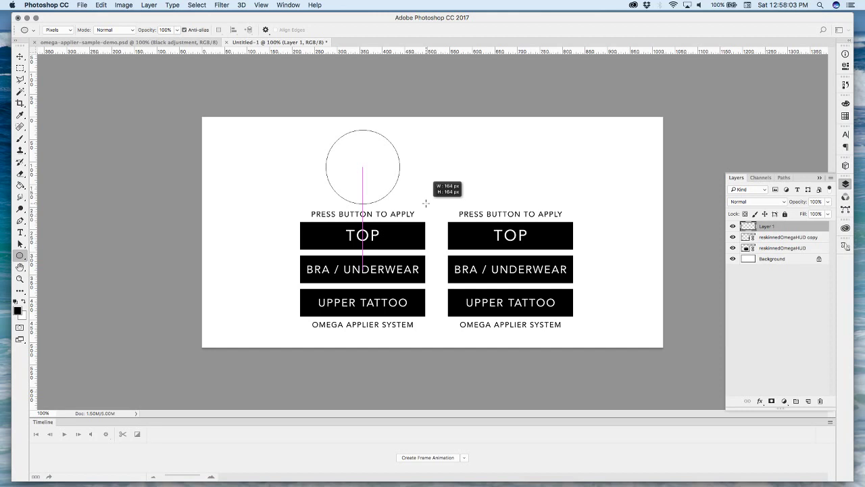
left_click_drag(426, 202, 426, 203)
key("v")
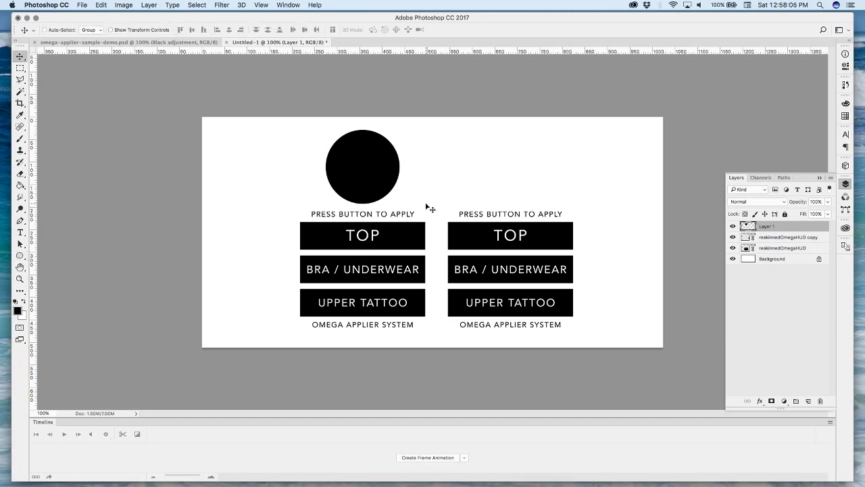
key("shift+Up")
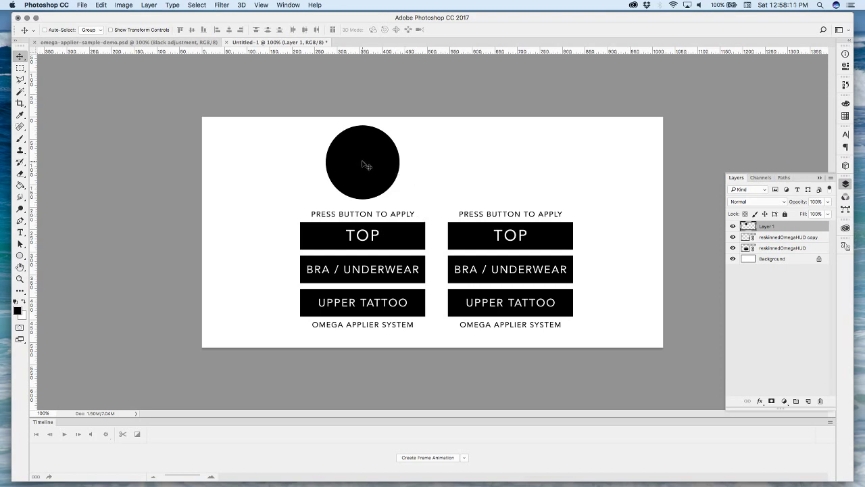
Duplicate the black circle above the second button graphic, at the same height as the first circle
left_click_drag(364, 164, 512, 205, "alt")
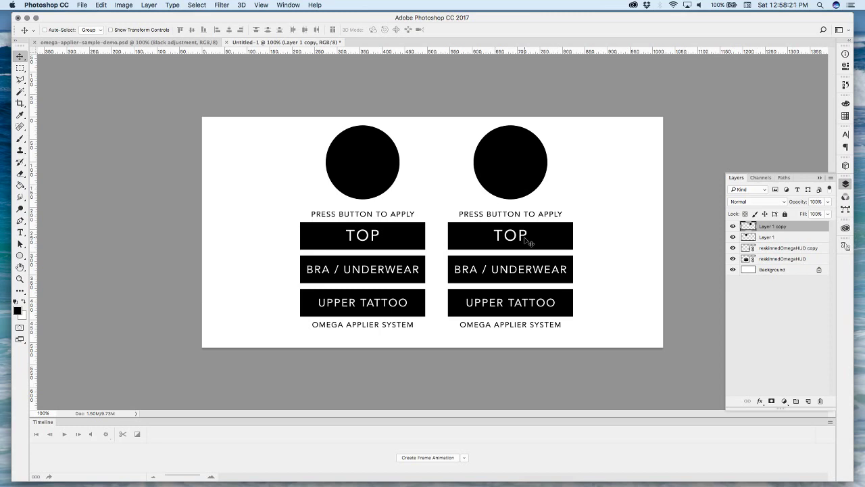
left_click(767, 239)
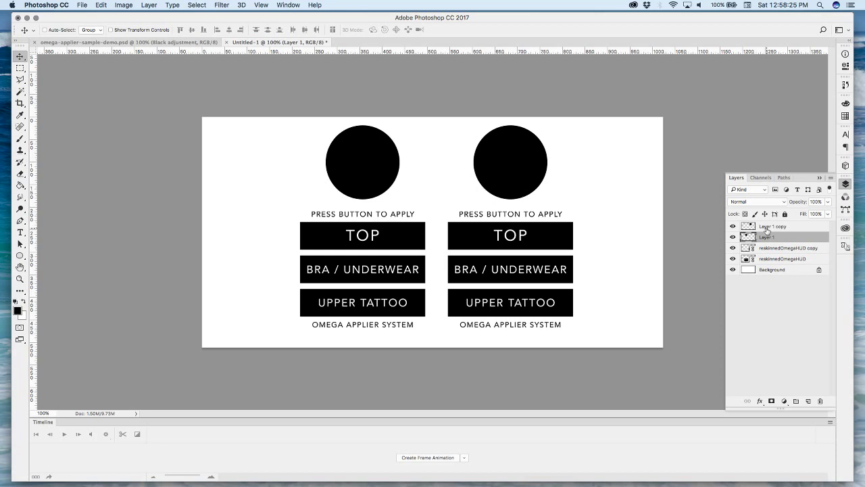
left_click(767, 227)
Place omega-applier-sample-demo.png from the applier creation "! To upload" folder as a linked object directly above the Layer 1 circle
left_click(766, 237)
left_click(82, 4)
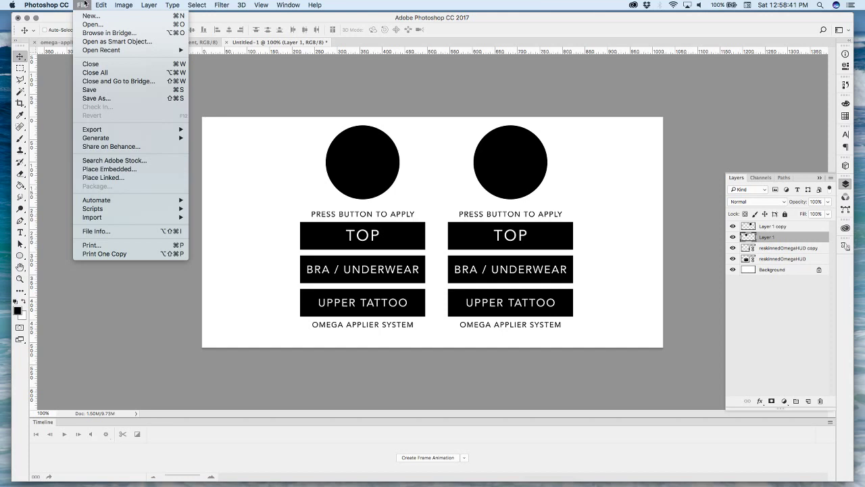
left_click(103, 177)
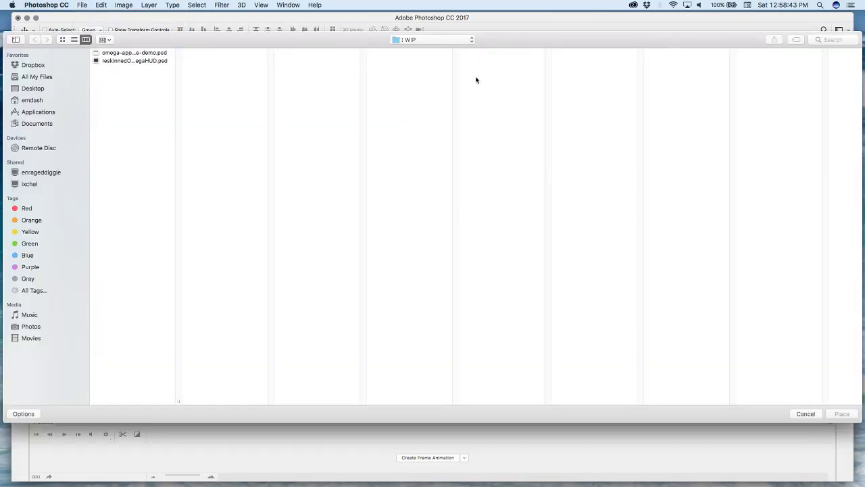
left_click(405, 40)
left_click(423, 49)
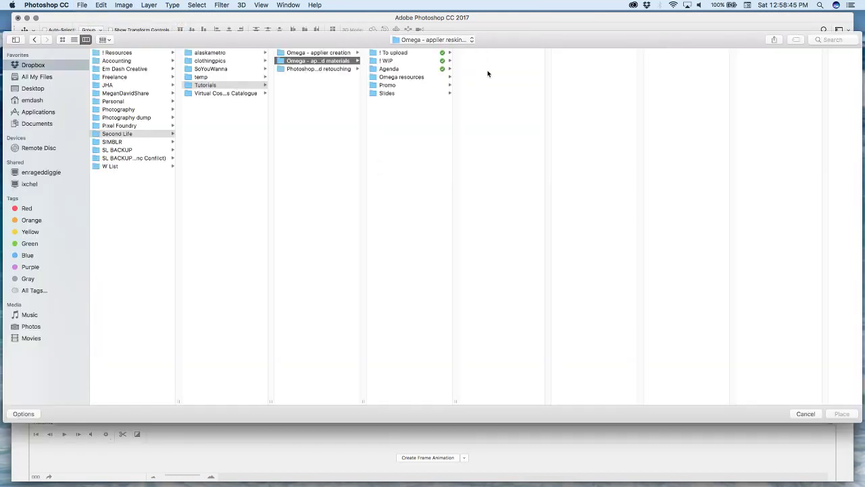
left_click(333, 54)
left_click(395, 53)
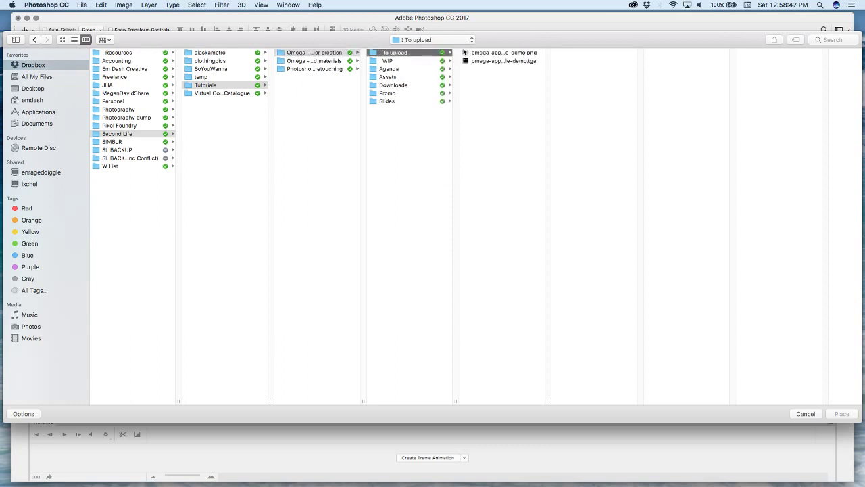
left_click(493, 53)
left_click(493, 61)
key("Up")
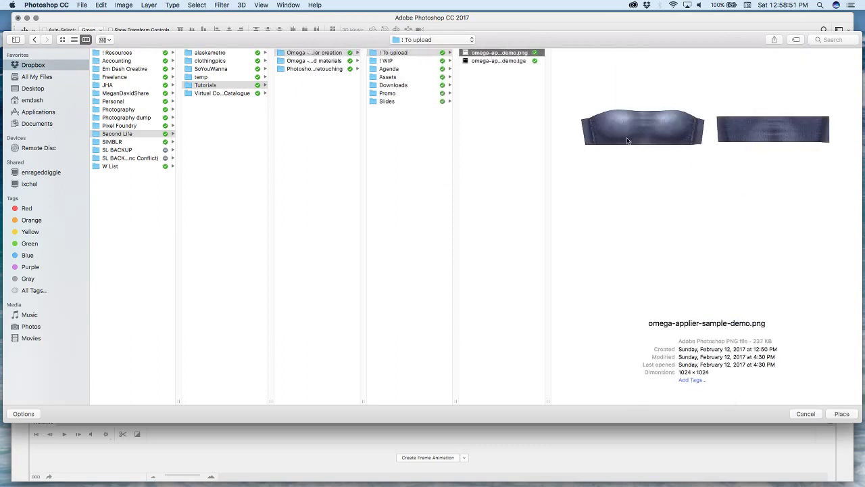
left_click(841, 414)
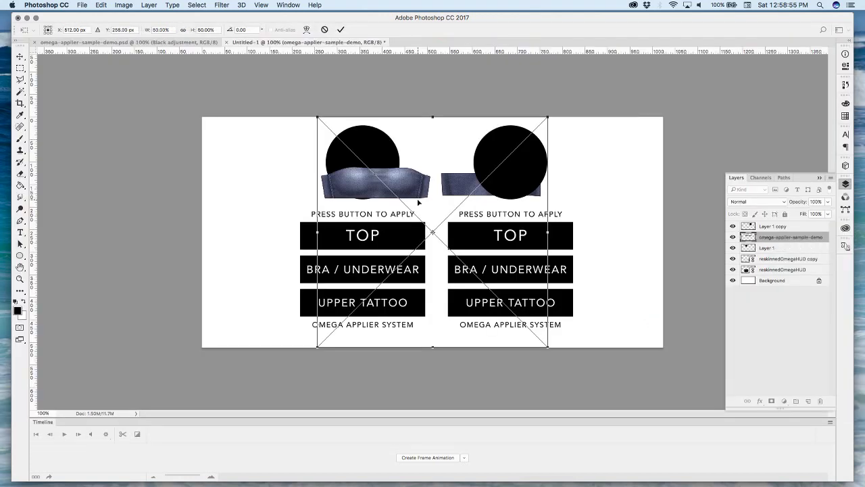
key("Return")
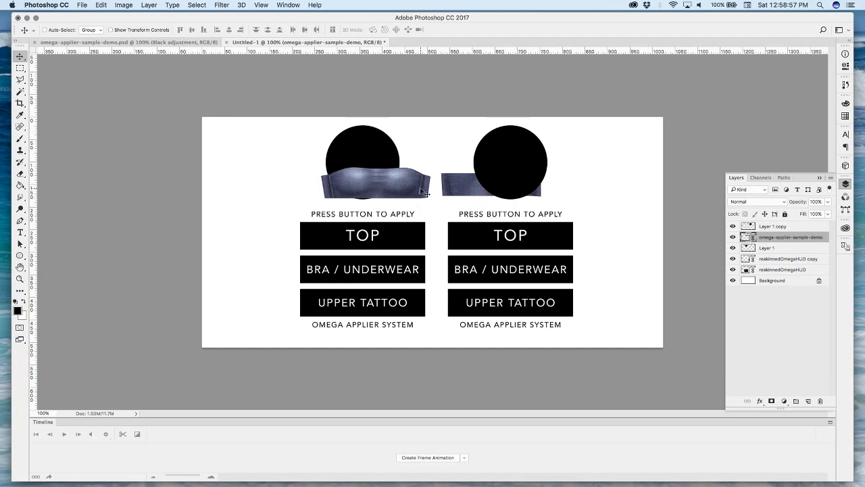
Scale the placed blue denim image to about 142% and position its fabric over the left circle
key("super+t")
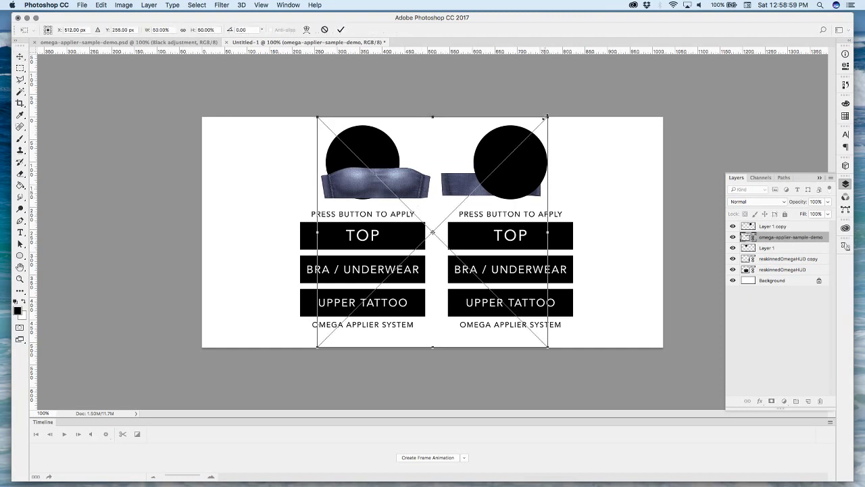
left_click_drag(545, 118, 751, 89)
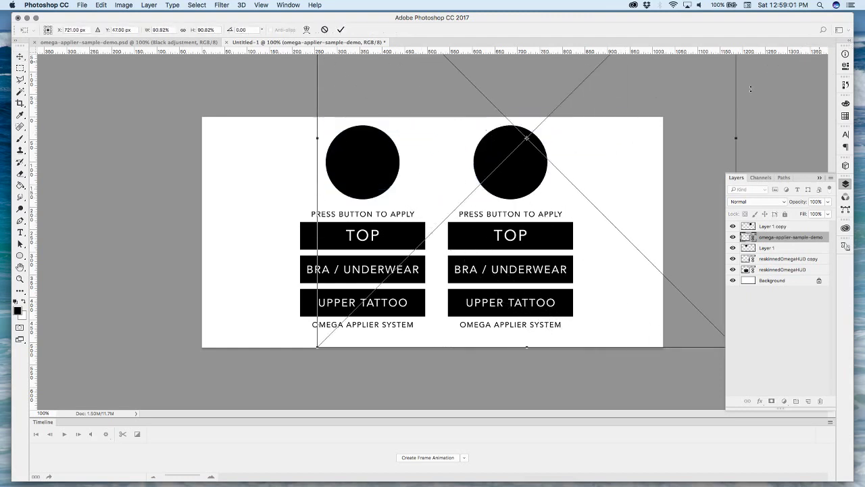
left_click_drag(444, 148, 312, 304)
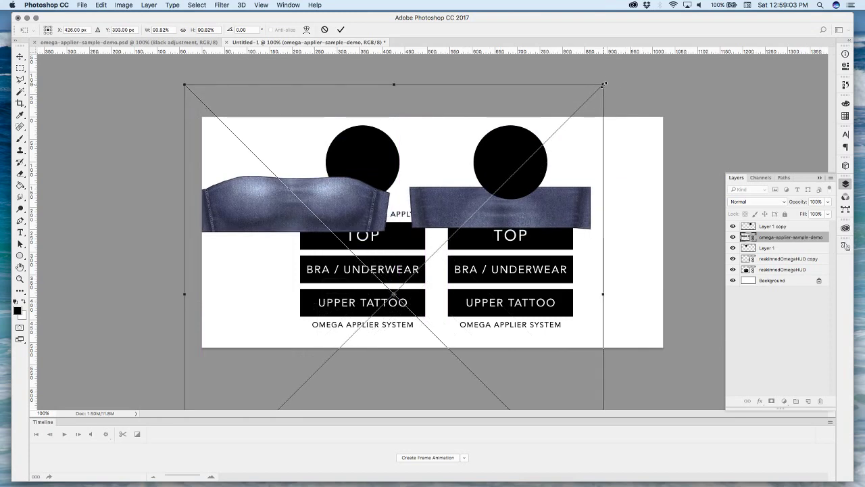
left_click_drag(604, 84, 795, 18, "shift")
left_click_drag(441, 115, 442, 184)
key("super+minus")
key("super+minus")
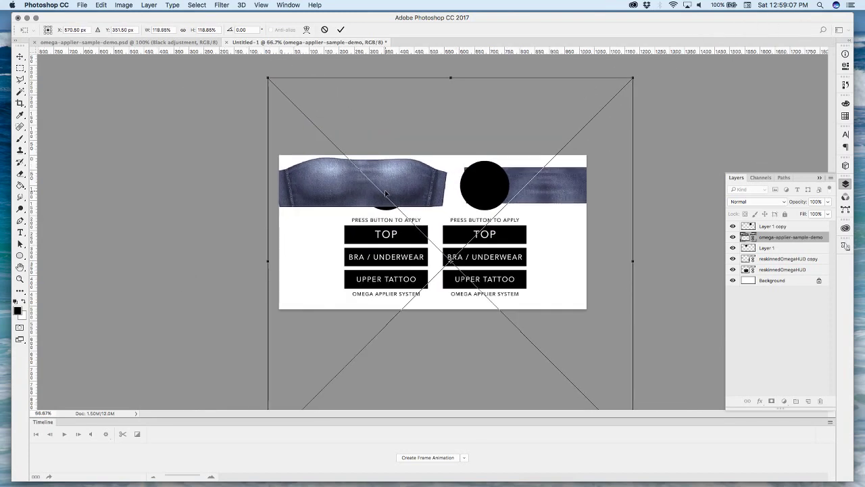
left_click_drag(580, 120, 628, 67)
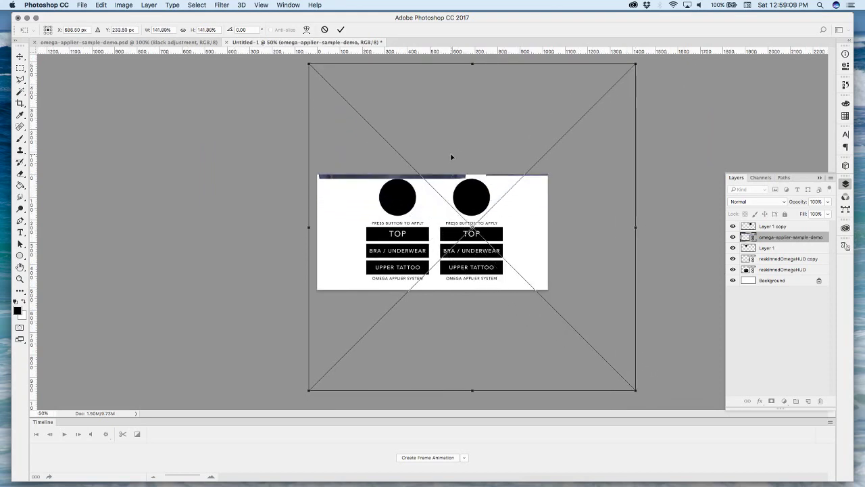
left_click_drag(450, 152, 431, 194)
key("Return")
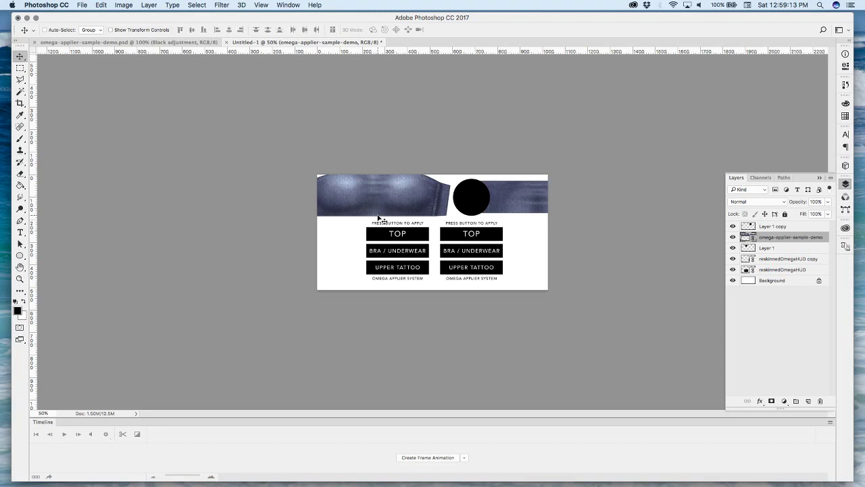
Mask the blue denim layer with a selection loaded from the Layer 1 circle, and hide Layer 1
key("super+equal")
key("super+equal")
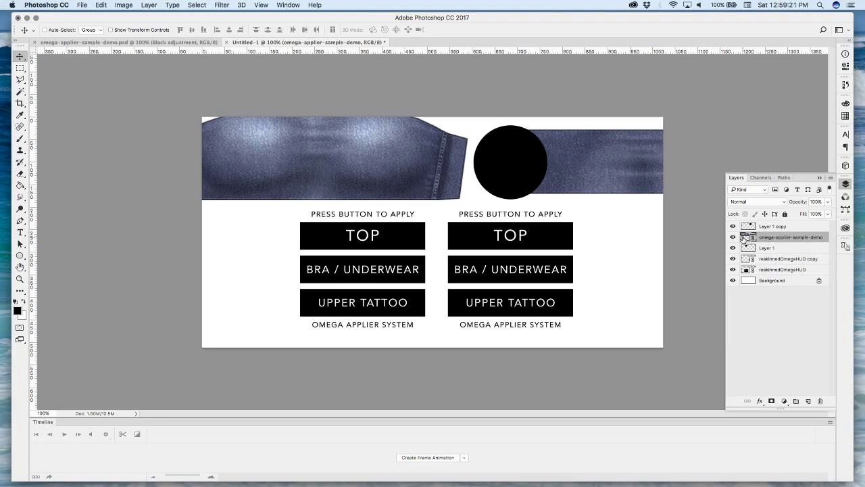
left_click(762, 248)
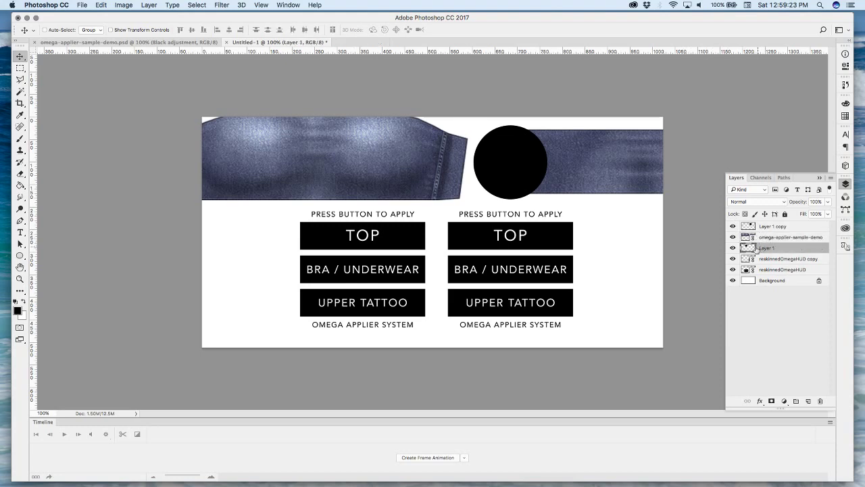
left_click(779, 239)
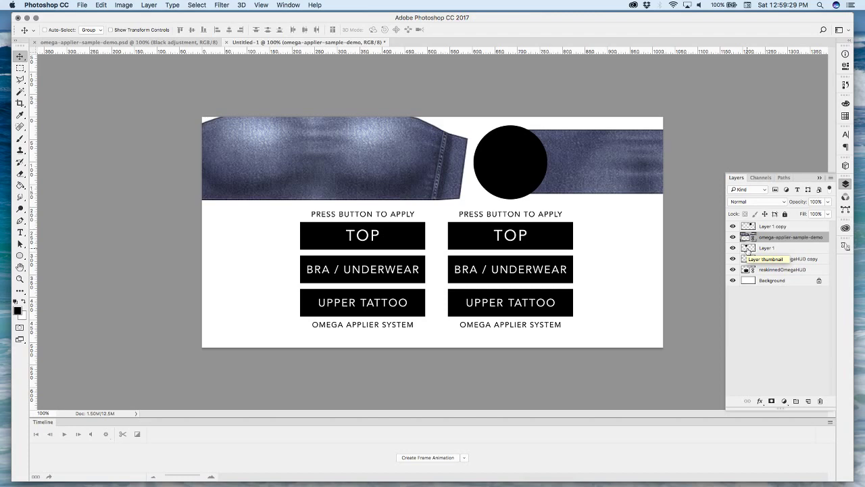
left_click(753, 255, "super")
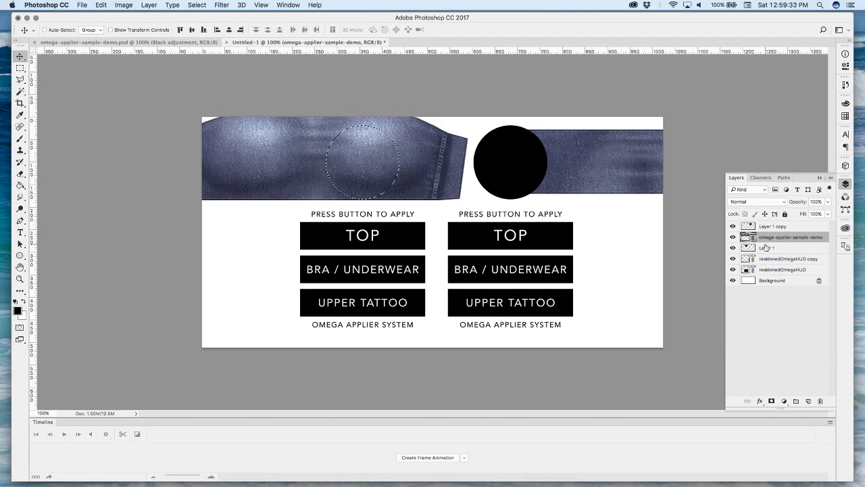
left_click(771, 402)
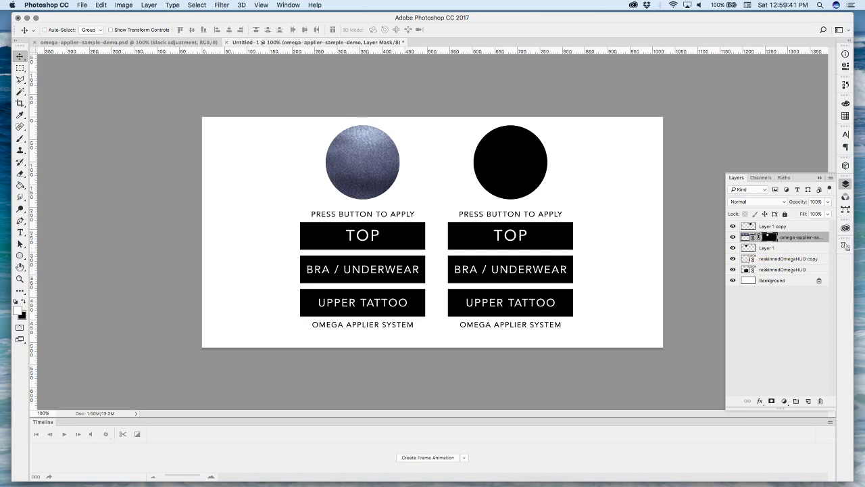
left_click(732, 249)
Place omega-applier-sample-demo-black.png from the reskin materials "! To upload" folder as a linked object above Layer 1 copy
left_click(783, 229)
key("super+minus")
key("super+minus")
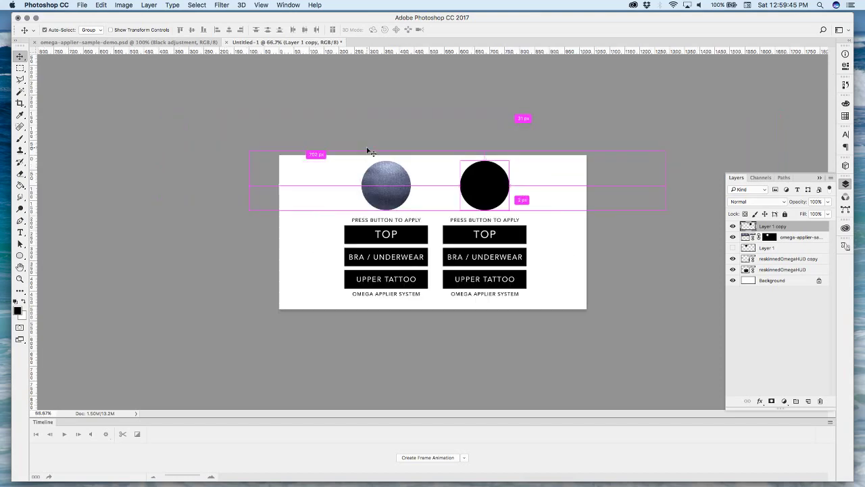
left_click(81, 5)
left_click(103, 177)
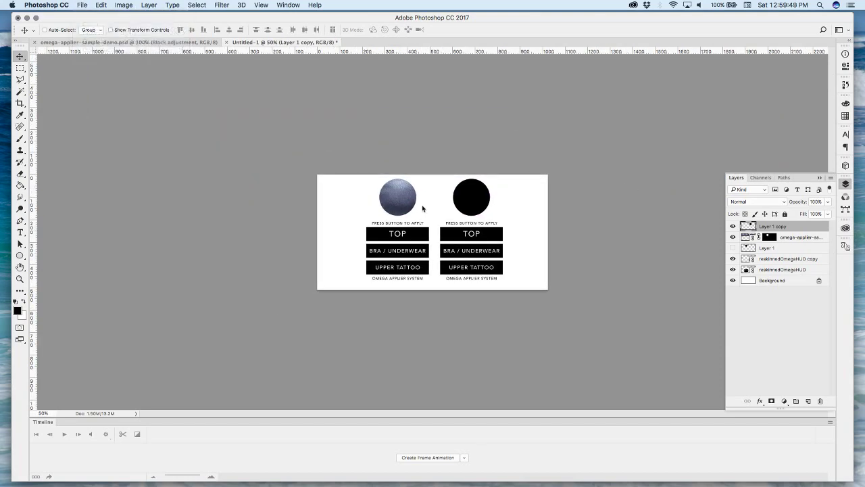
left_click(426, 39)
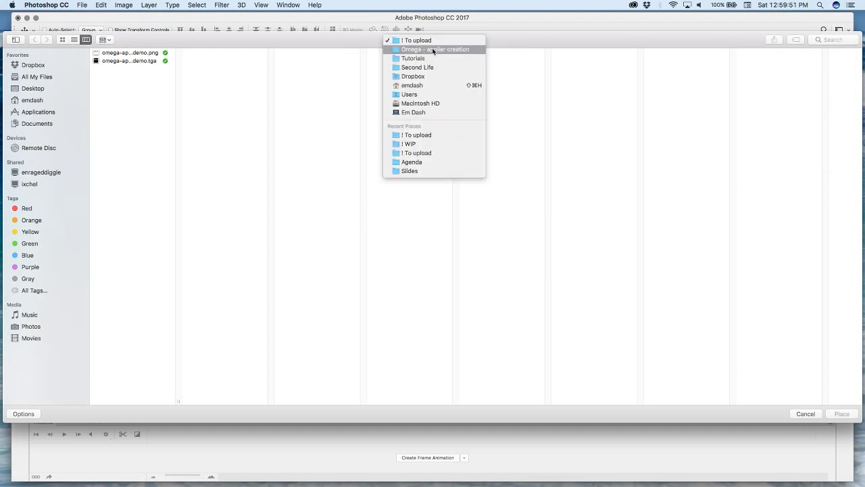
left_click(431, 48)
left_click(314, 60)
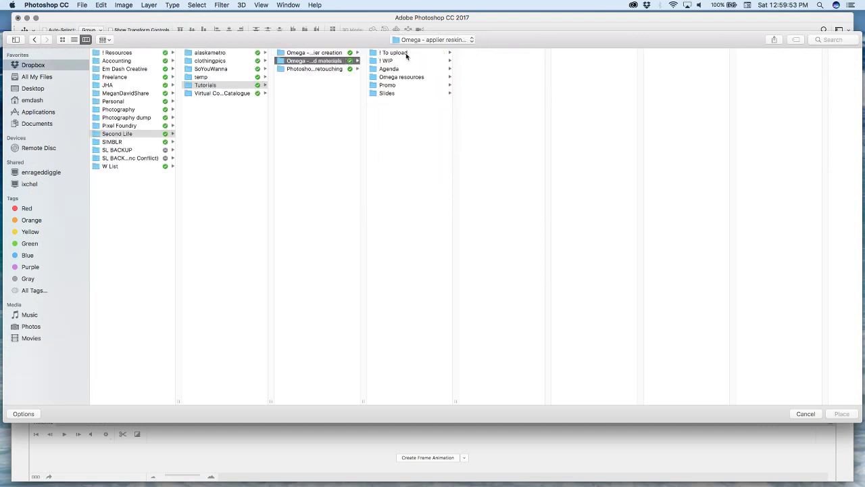
left_click(394, 52)
left_click(498, 60)
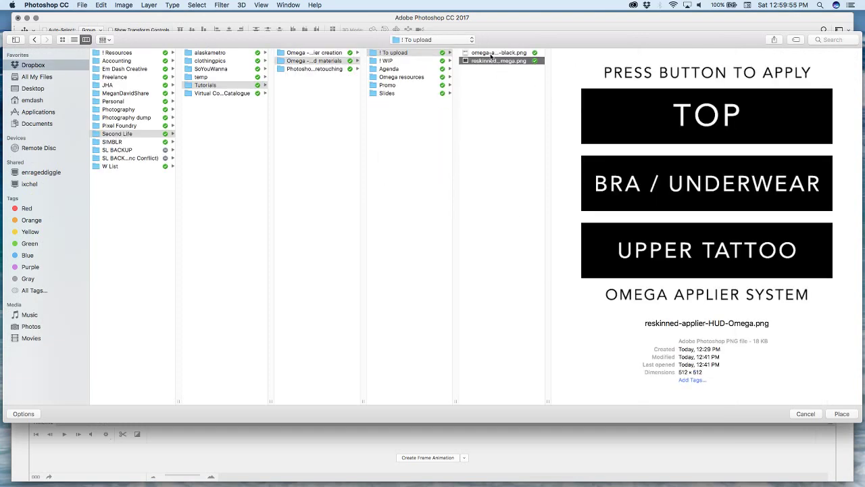
left_click(492, 54)
left_click(856, 414)
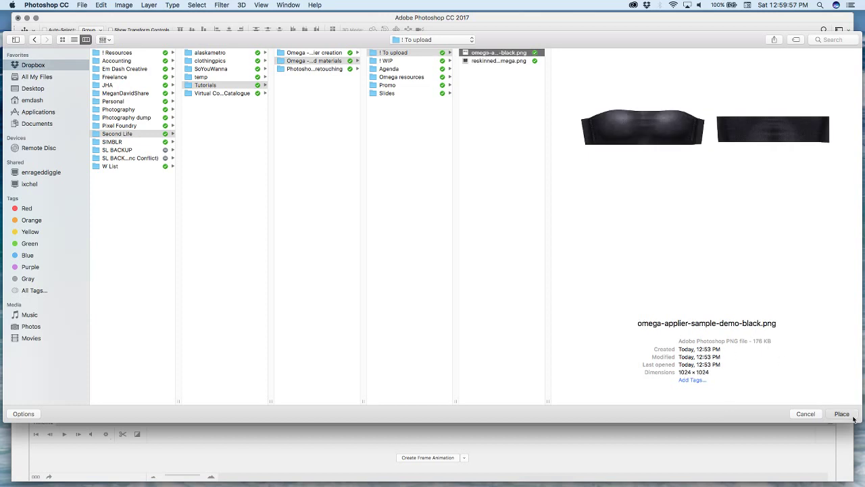
Scale the black denim image to about 141%, position it over the right circle, and clip it to Layer 1 copy
left_click_drag(489, 175, 733, 104, "shift")
left_click_drag(543, 123, 555, 254)
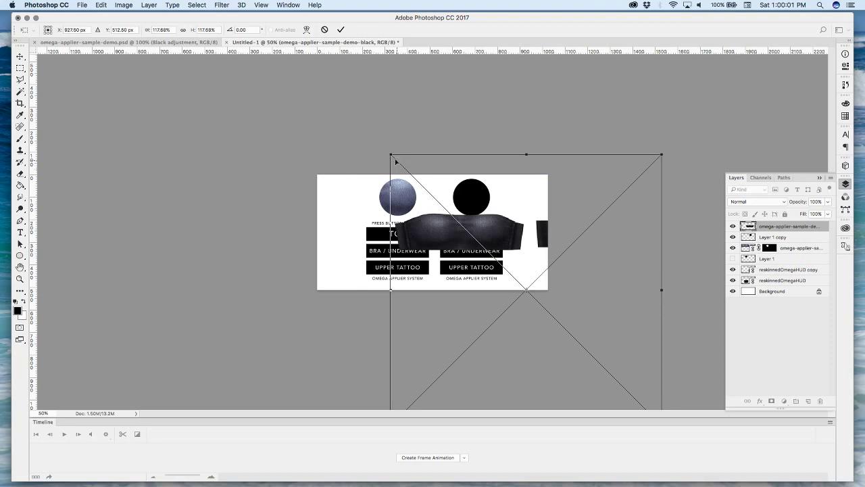
left_click_drag(397, 162, 338, 126, "shift")
left_click_drag(348, 173, 494, 167)
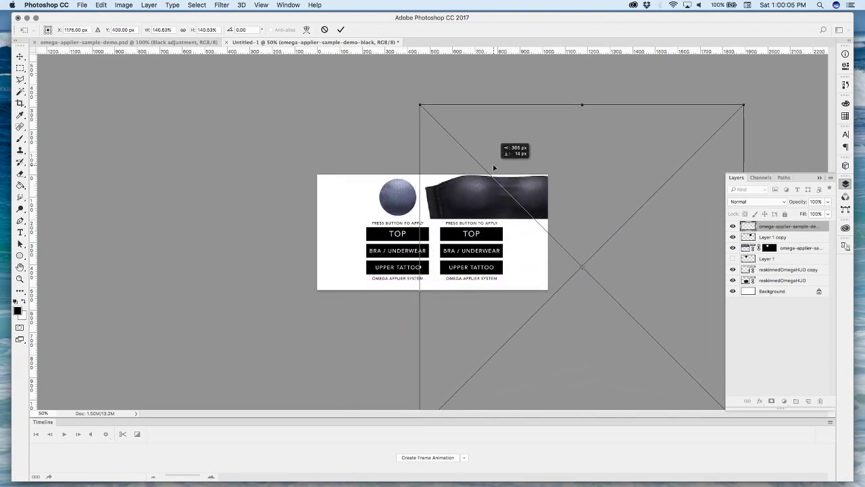
key("Return")
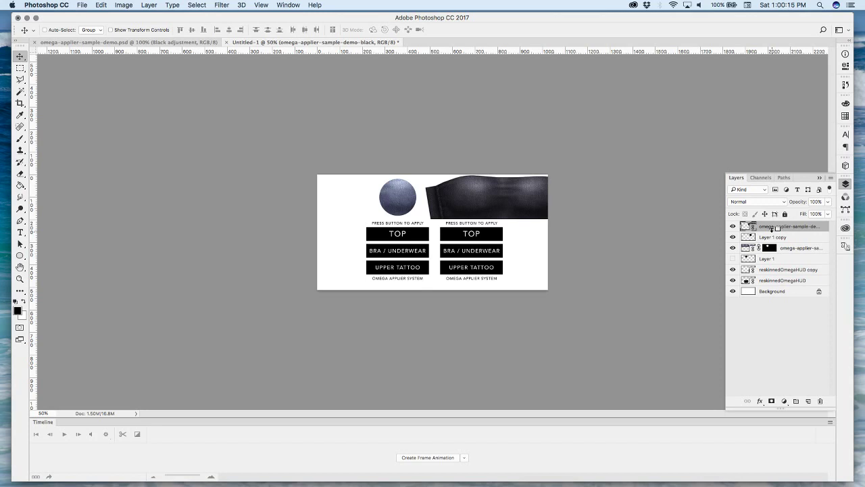
left_click(773, 229, "alt")
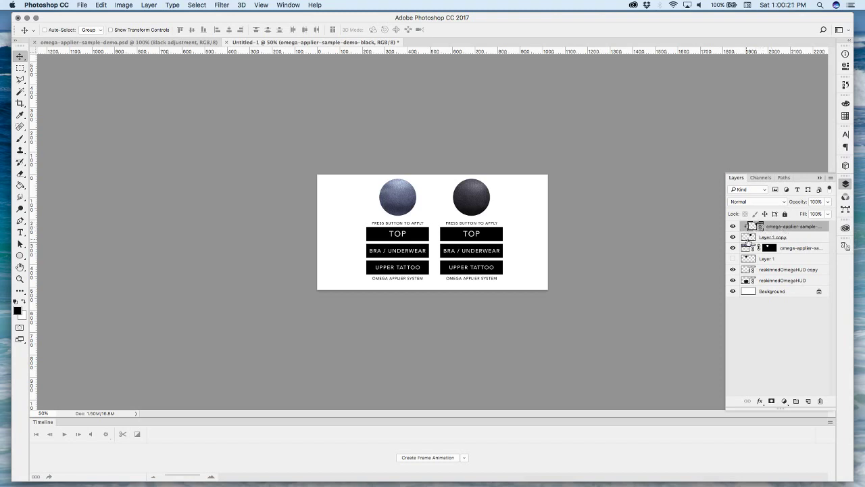
Check how the clipped black denim layer depends on its base circle by toggling Layer 1 copy's visibility
left_click(766, 238)
left_click(789, 229)
left_click(796, 240)
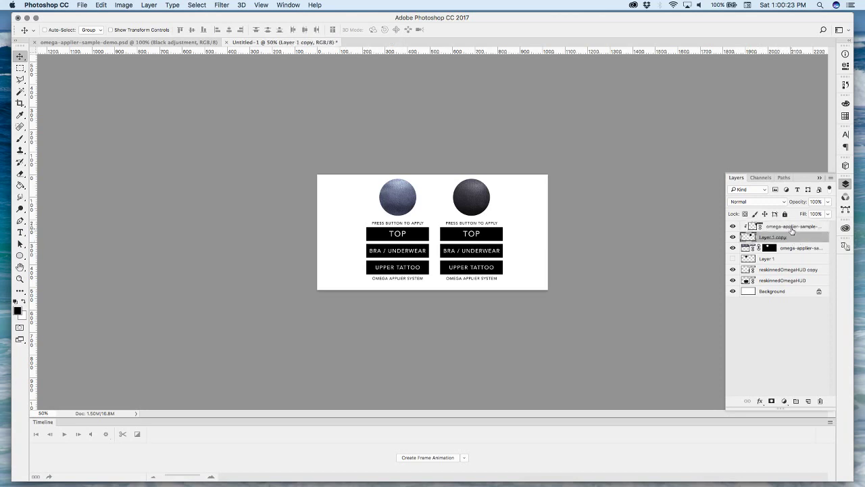
left_click(791, 230)
left_click(797, 241)
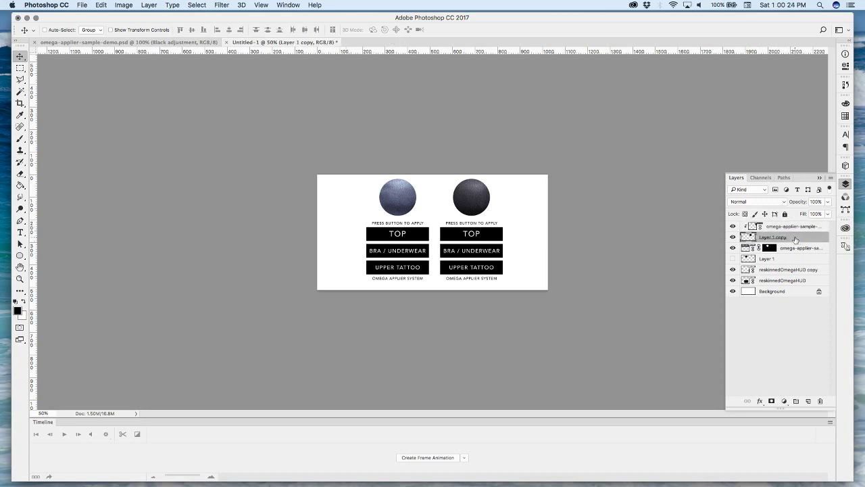
left_click(733, 237)
left_click(732, 238)
left_click(732, 238)
left_click(732, 238)
left_click(732, 238)
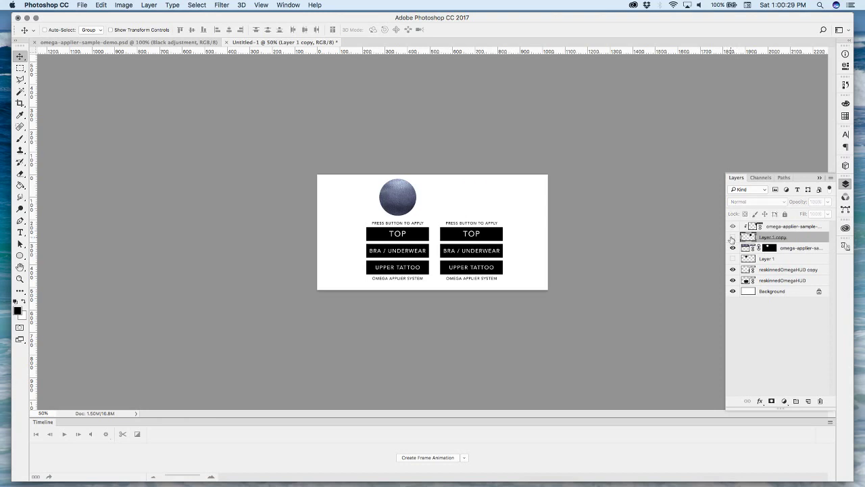
left_click(732, 238)
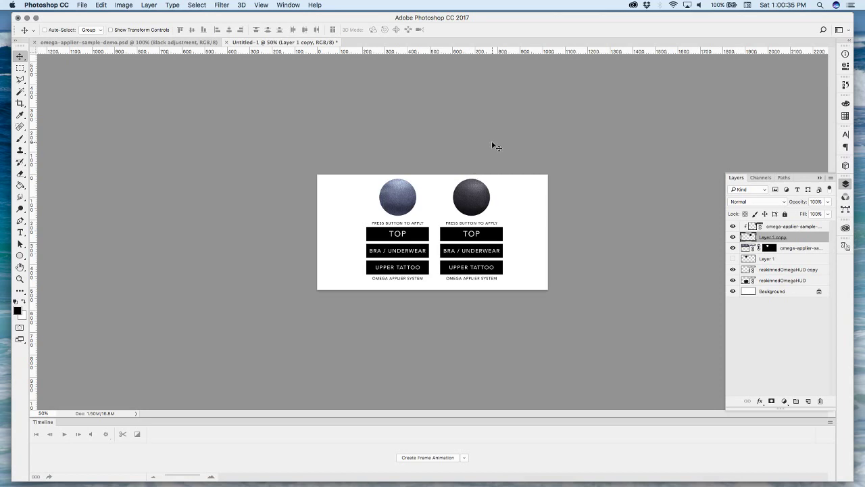
Hide the white Background layer of the HUD texture
left_click(732, 291)
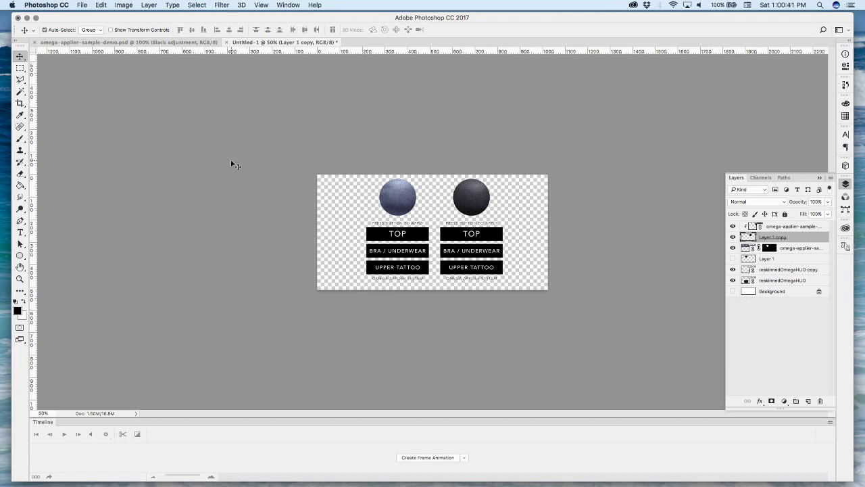
Save the HUD texture document as reskinnedOmegaHUD-multiHUD.psd in the "! WIP" folder with layers and maximum compatibility
key("super+s")
left_click(466, 70)
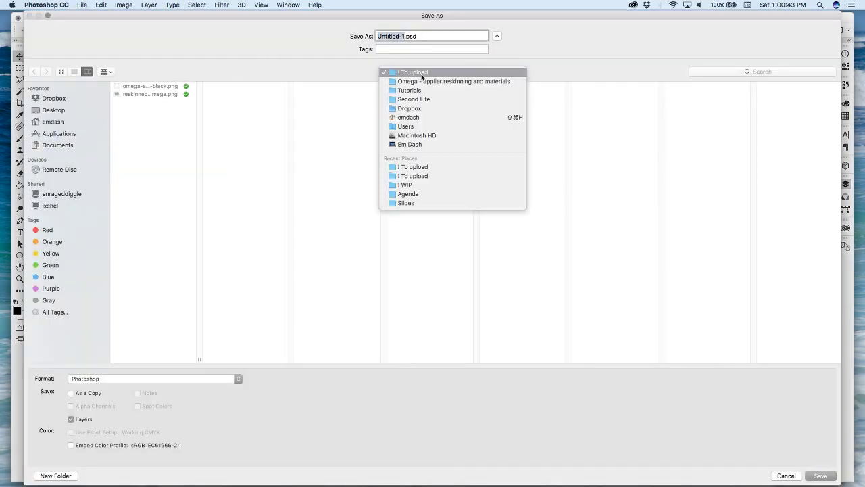
left_click(464, 81)
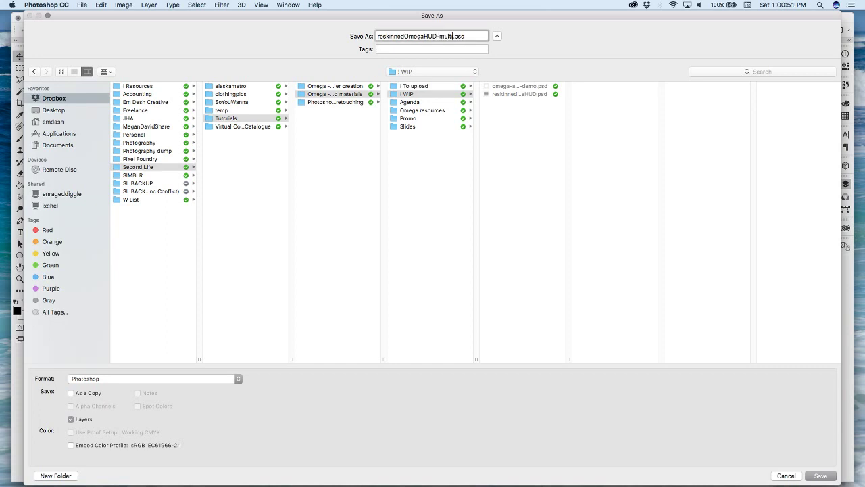
key("Return")
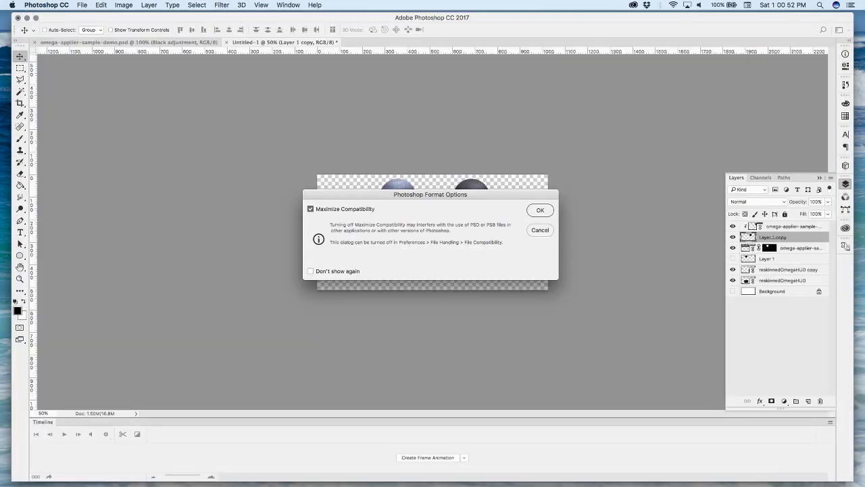
left_click(538, 210)
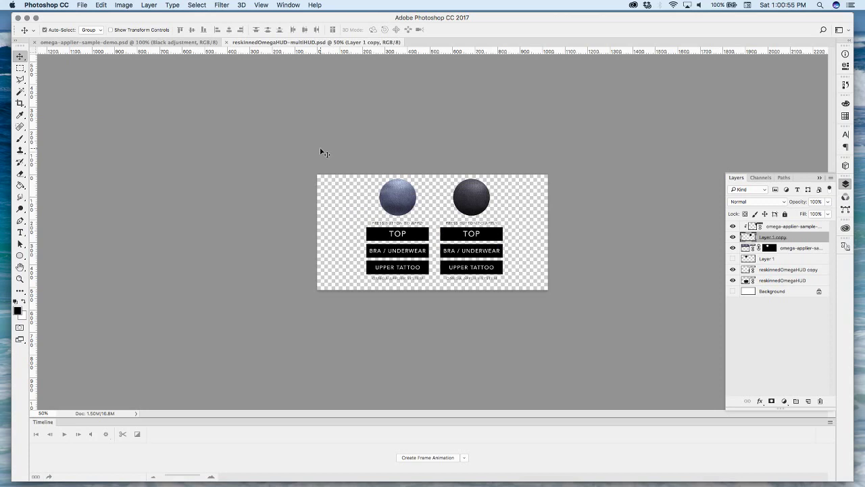
Export the HUD texture as a transparent PNG-24 named reskinned-applier-multiHUD-Omega.png in the "! To upload" folder
key("super+alt+shift+s")
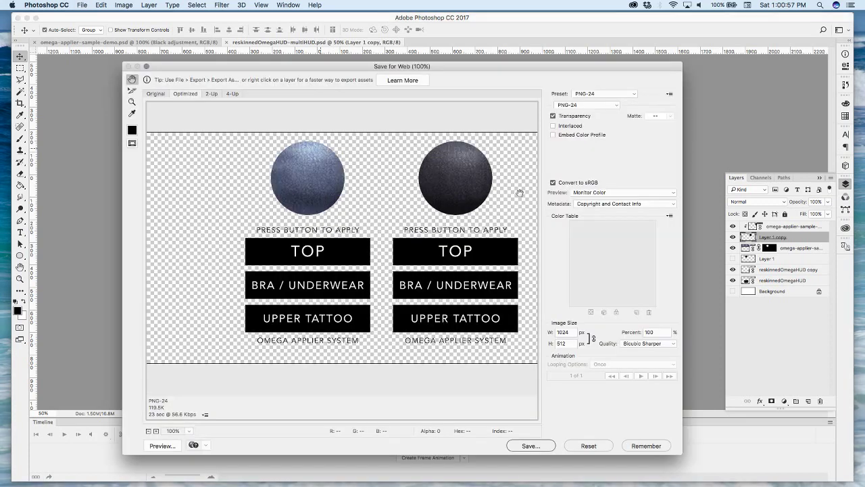
left_click(531, 445)
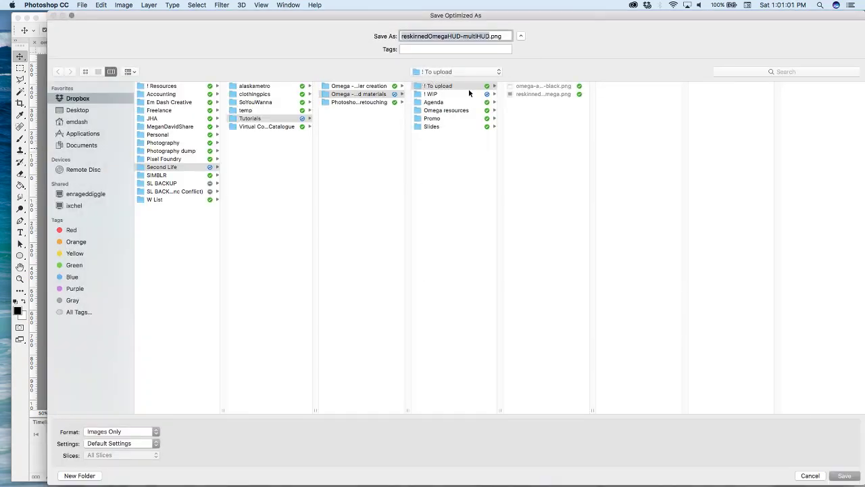
left_click(541, 86)
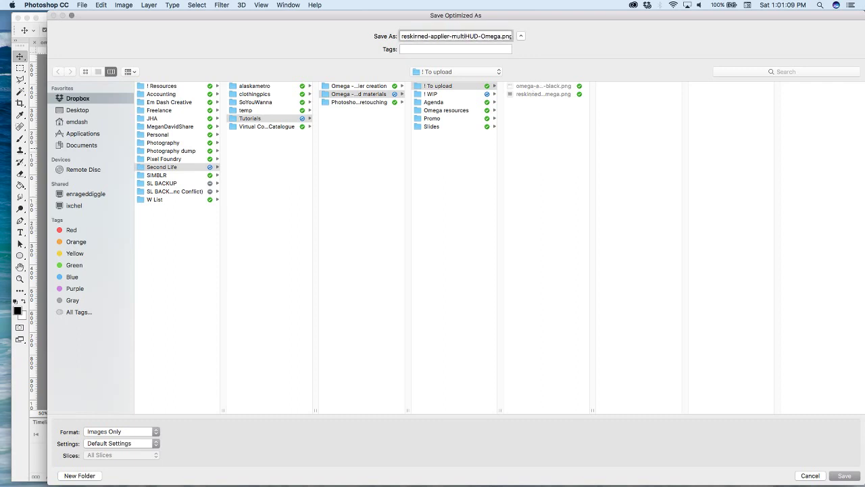
left_click(844, 476)
Switch to Firestorm and upload reskinned-applier-multiHUD-Omega.png to the inventory as an image texture
mouse_move(545, 477)
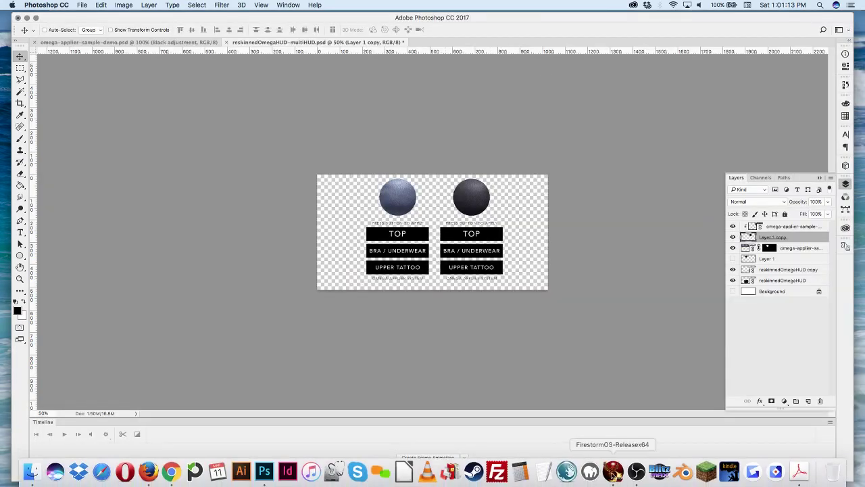
left_click(613, 471)
right_click(158, 334)
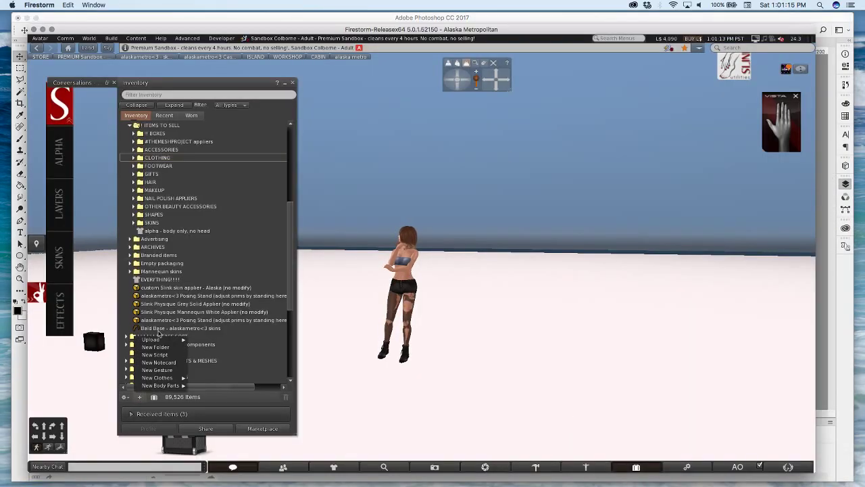
mouse_move(161, 339)
left_click(200, 340)
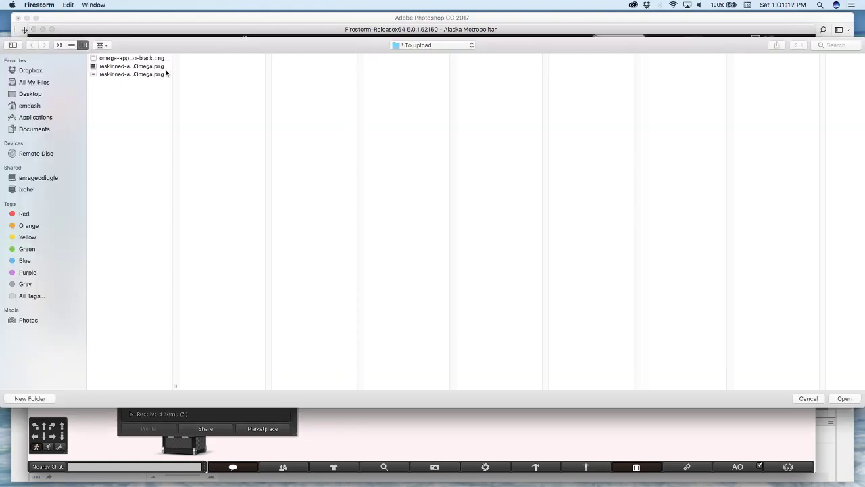
left_click(137, 67)
left_click(134, 74)
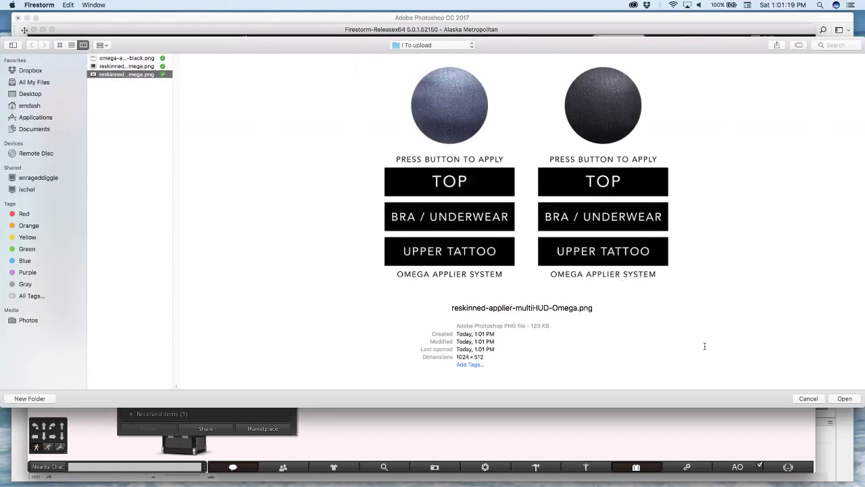
left_click(842, 398)
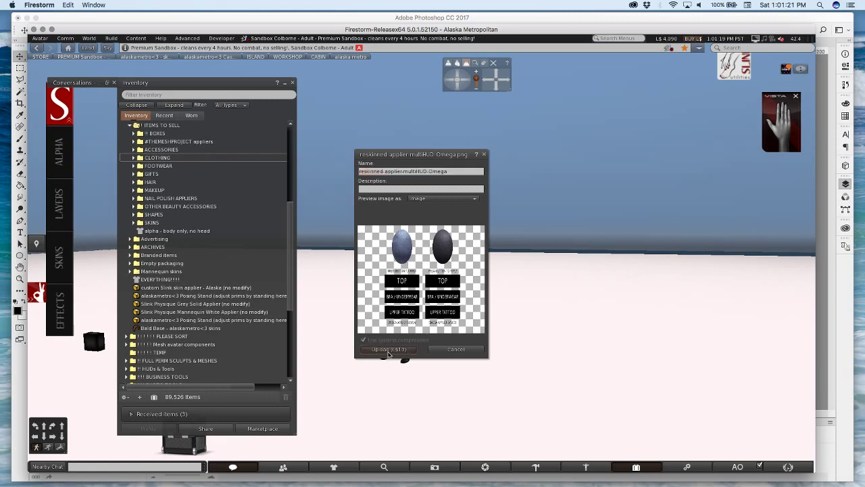
left_click(389, 349)
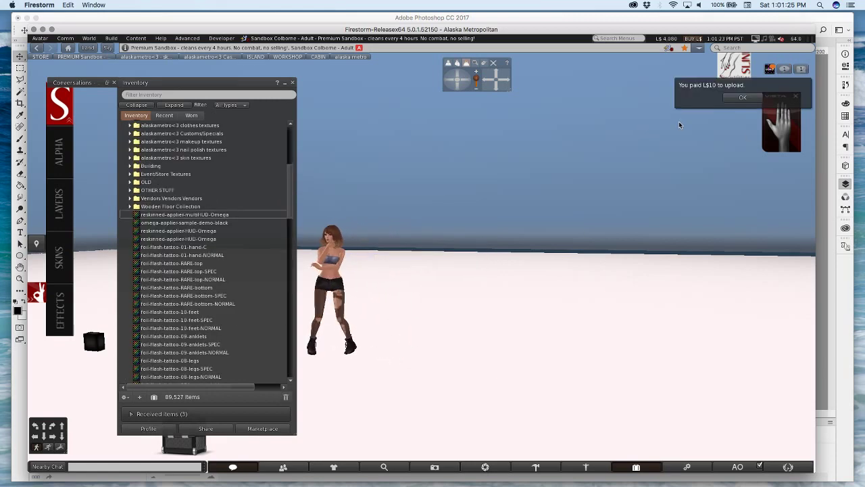
left_click(748, 98)
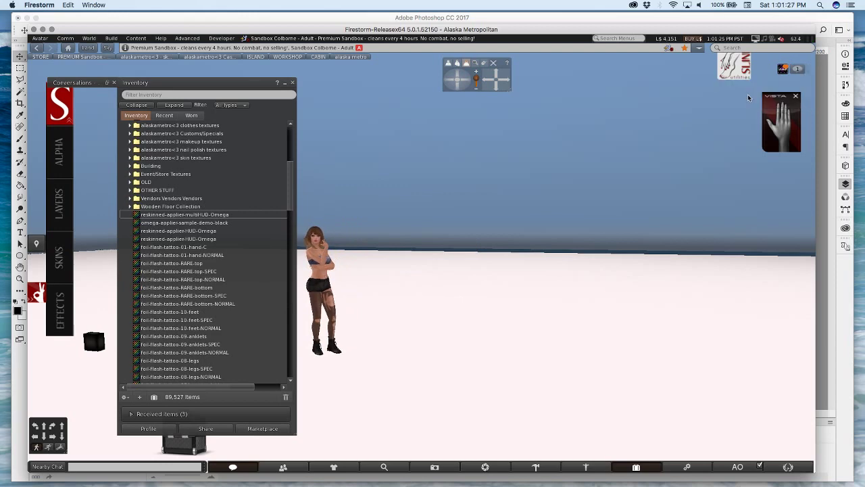
scroll(221, 245, "up", 10)
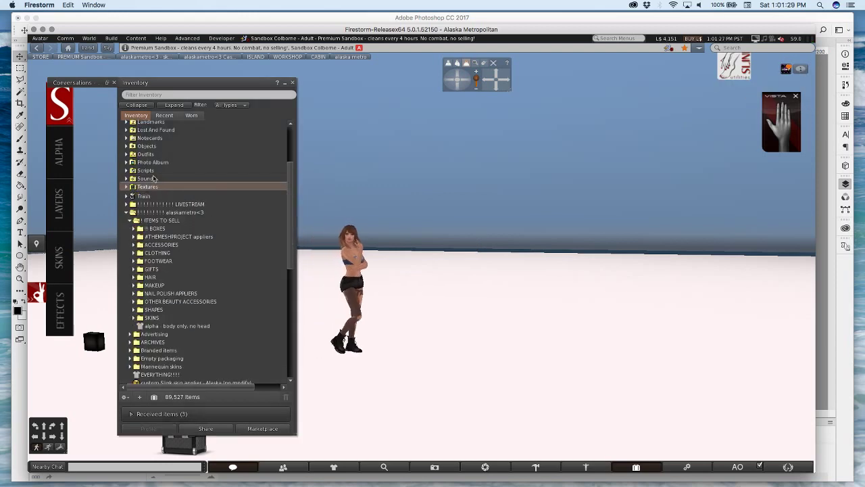
left_click(146, 146)
double_click(146, 147)
double_click(145, 146)
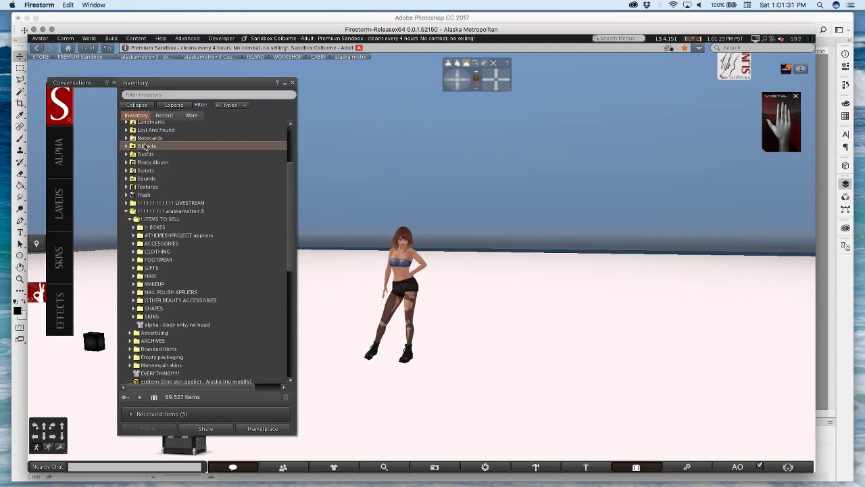
Create a box prim on the open sandbox ground and move the build window clear of it
key("ctrl+b")
left_click_drag(369, 130, 411, 128)
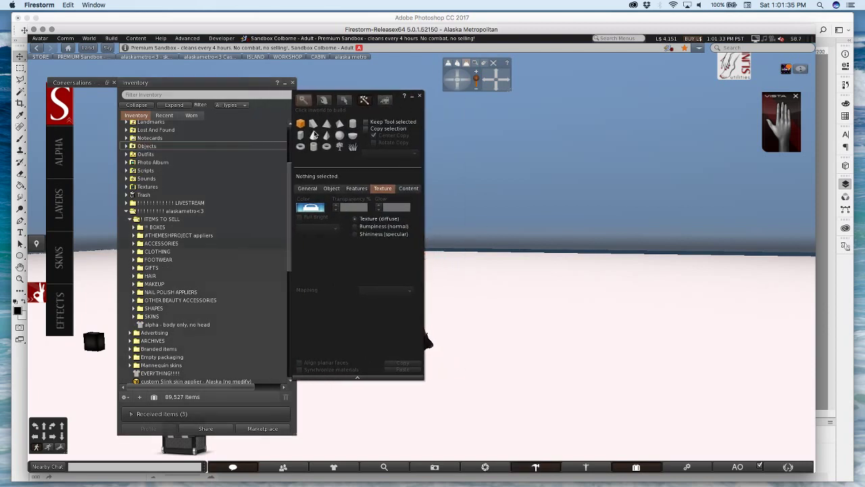
left_click(557, 327)
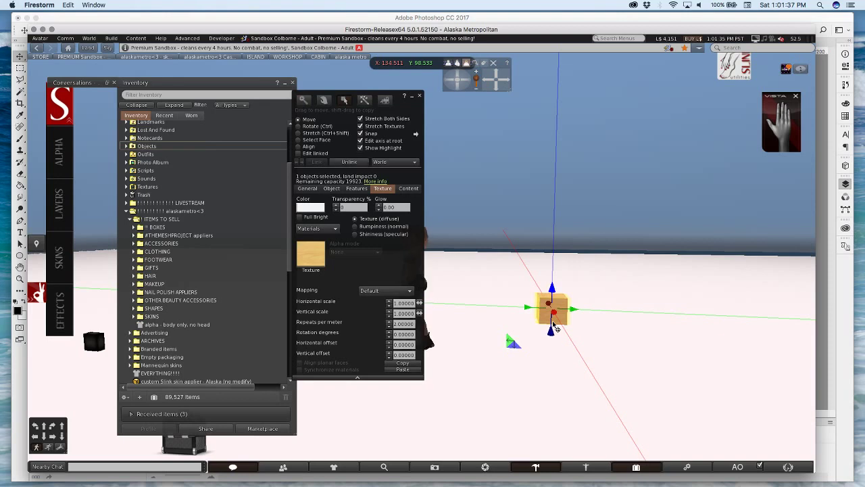
left_click_drag(549, 301, 399, 257, "alt")
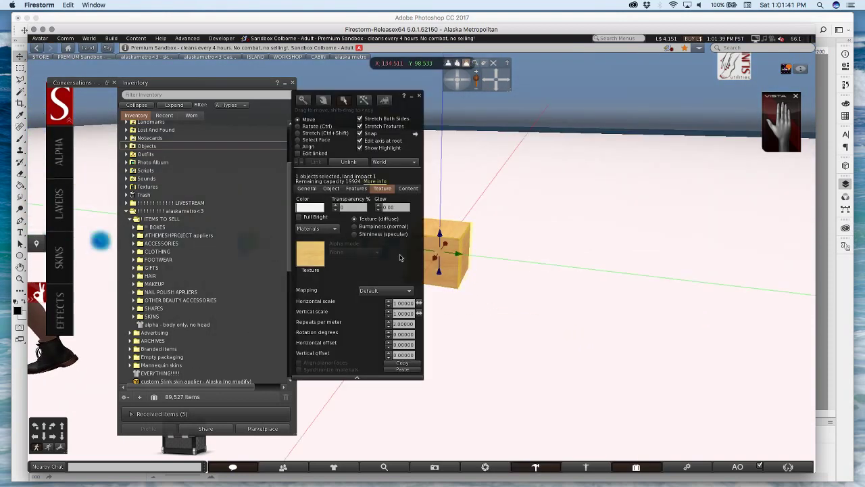
left_click_drag(414, 109, 699, 127)
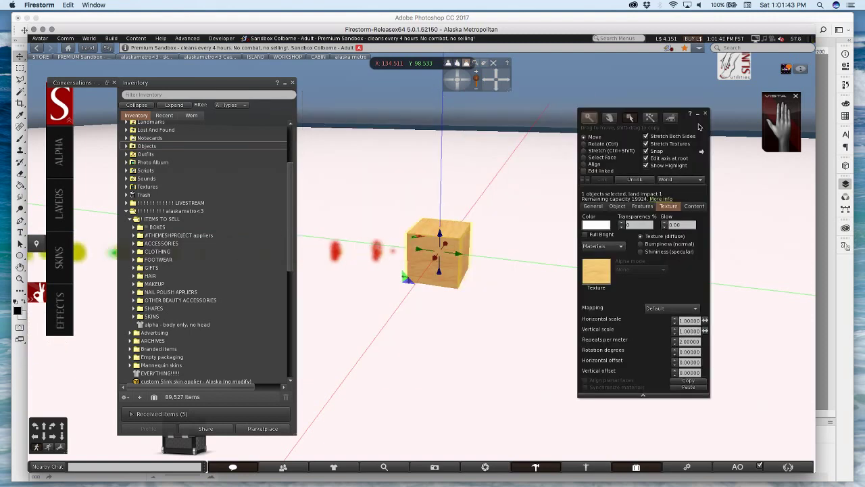
Stretch the box to 1.000 m along Y and flatten it to 0.010 m along X
left_click(606, 151)
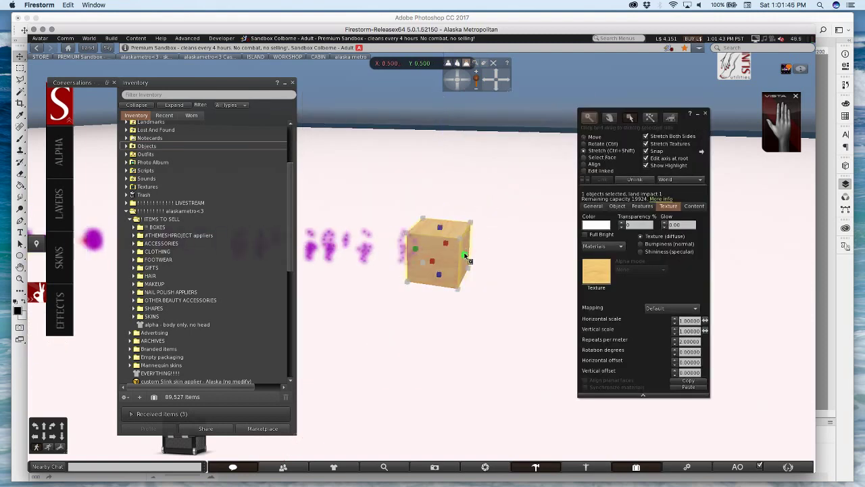
left_click_drag(469, 251, 494, 211)
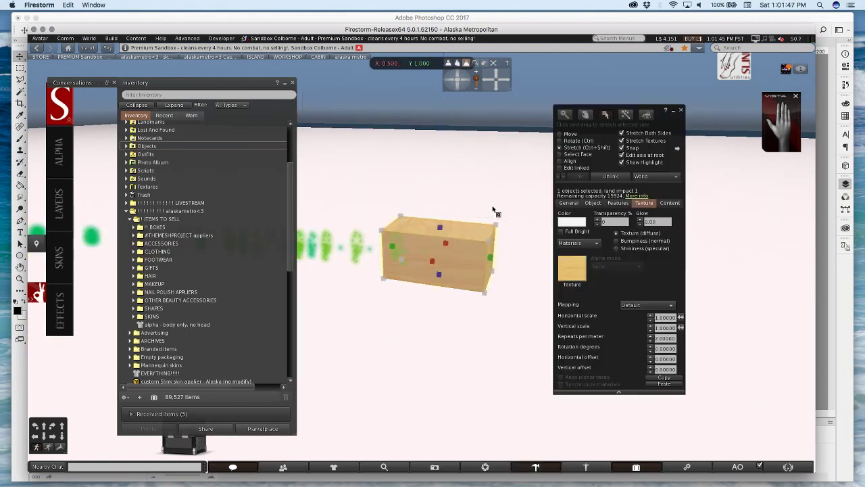
left_click_drag(422, 259, 342, 293, "alt")
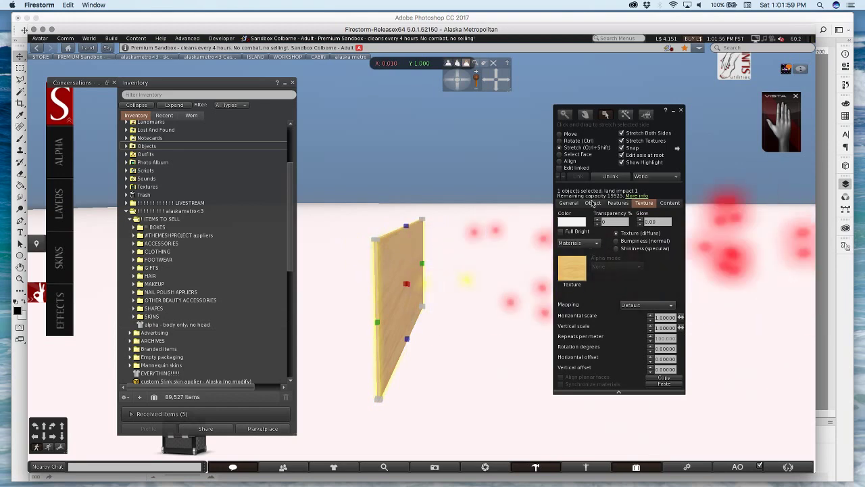
Thicken the flat box to about 0.118 m along X by stretching its wide face
left_click(593, 204)
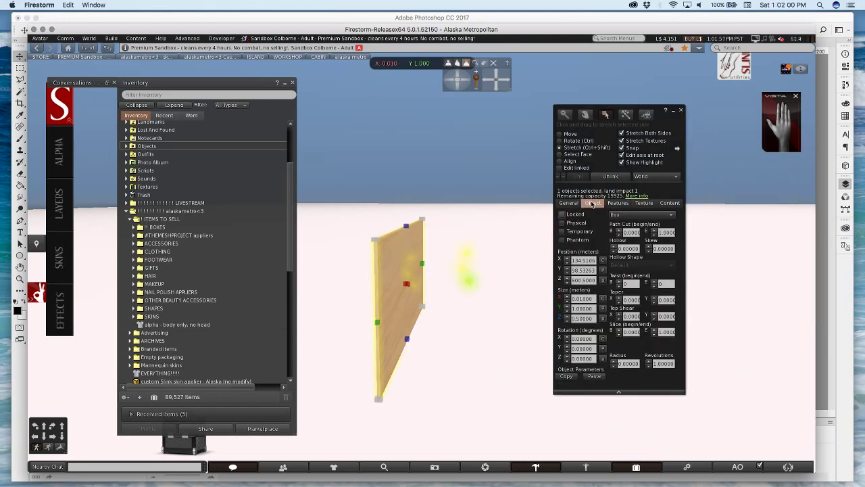
left_click(577, 298)
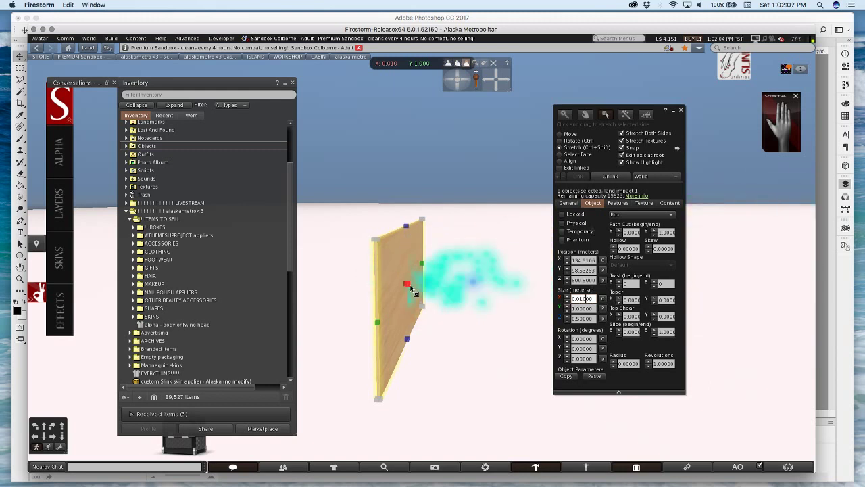
left_click_drag(405, 284, 433, 321)
key("Escape")
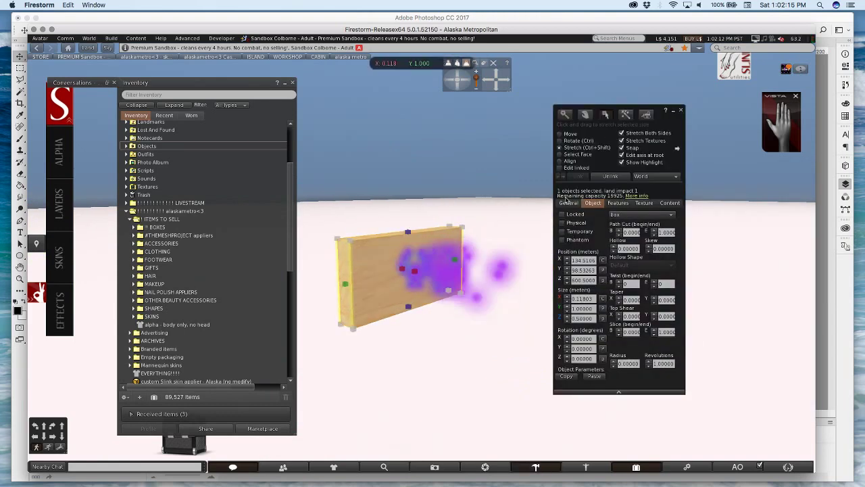
Replace the wood texture on the whole box with the Blank texture
left_click(644, 203)
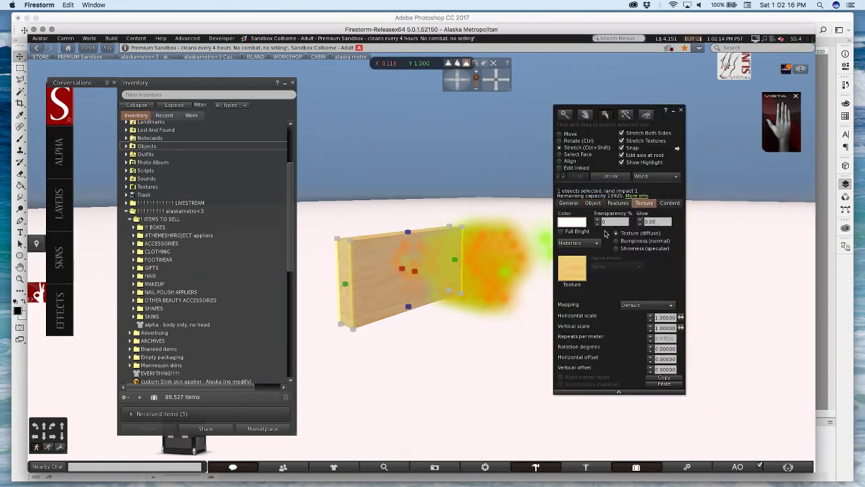
left_click(572, 268)
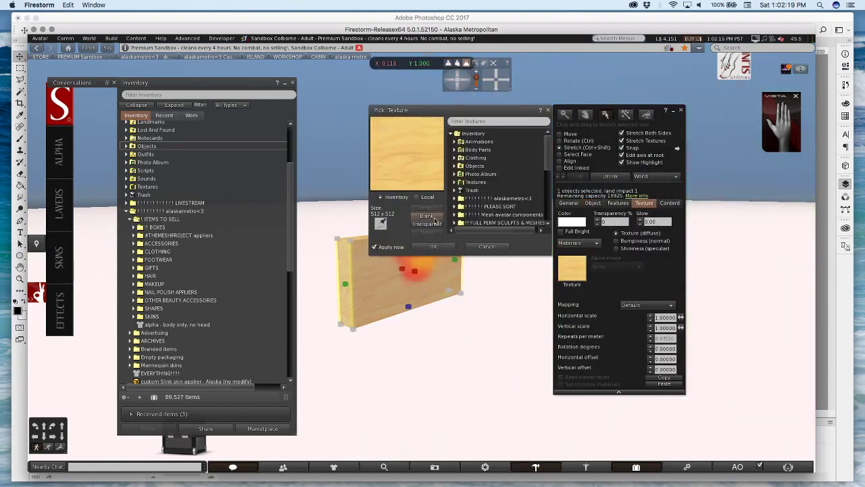
left_click(427, 215)
left_click(432, 245)
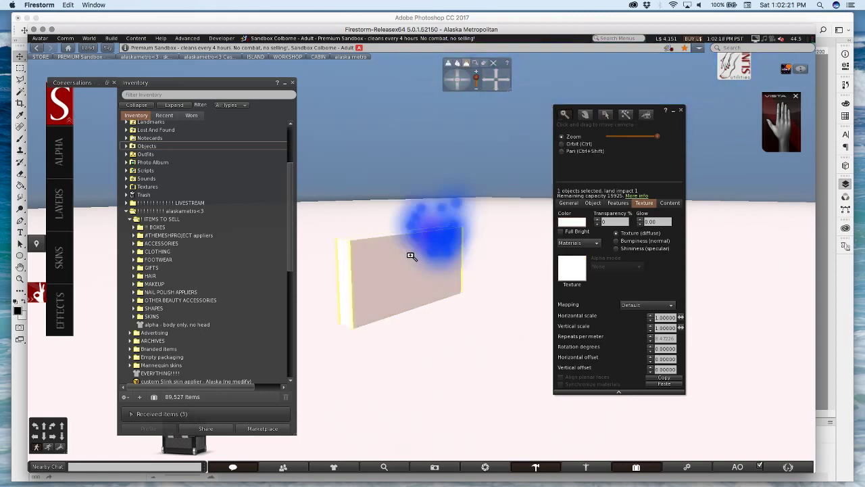
Select only the wide front face of the box and open the object's contents
left_click(411, 253, "alt")
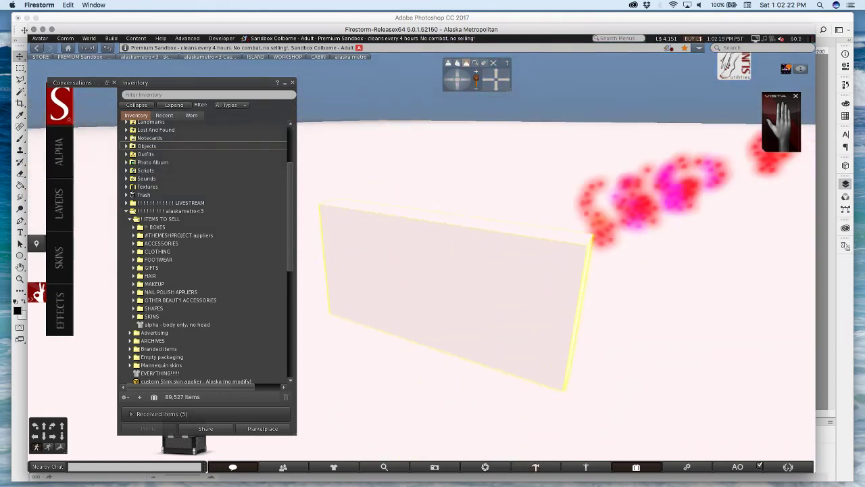
left_click_drag(411, 253, 443, 290, "alt")
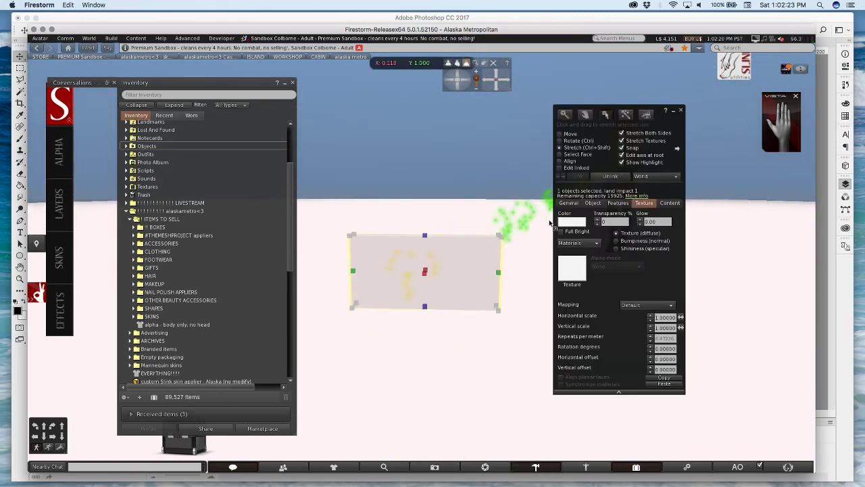
left_click(589, 153)
left_click_drag(471, 262, 422, 259, "alt")
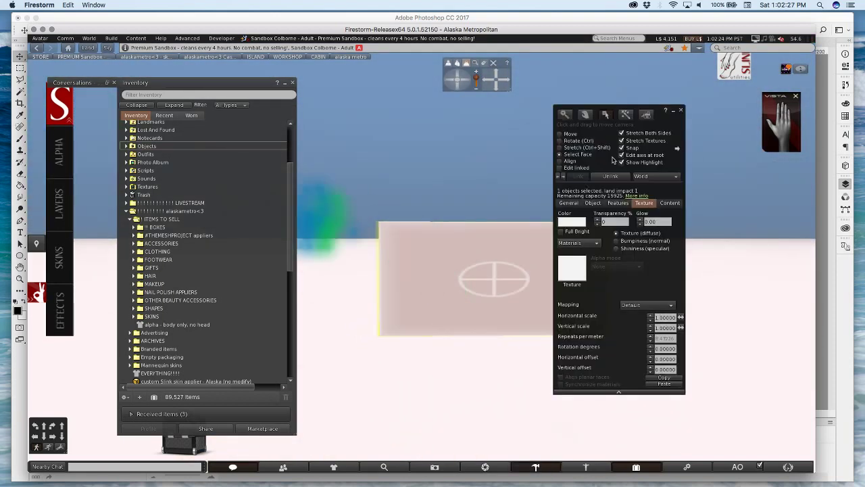
left_click_drag(647, 106, 736, 119)
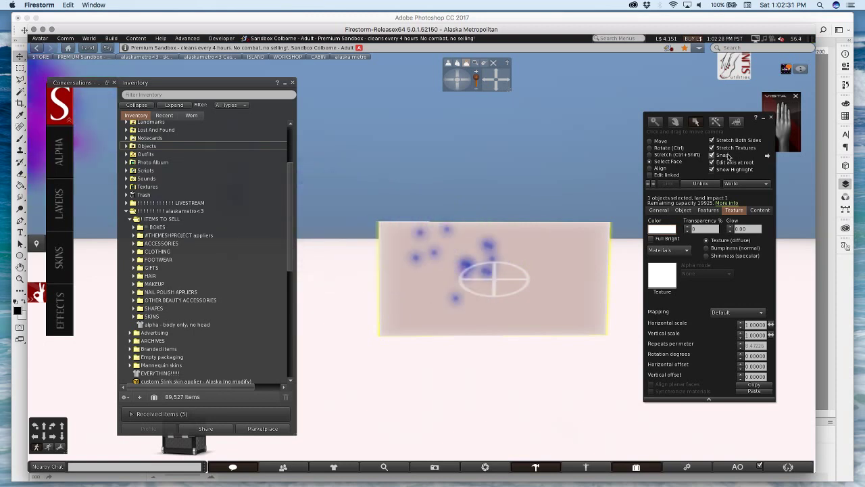
left_click(514, 279)
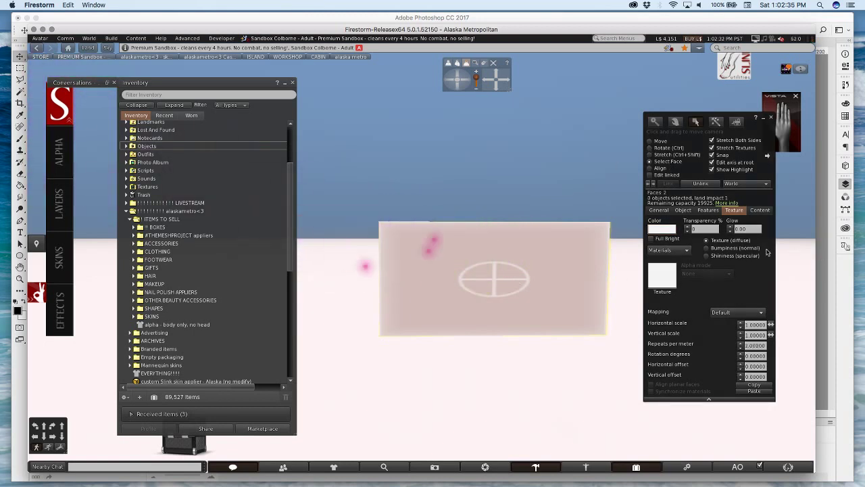
left_click(759, 210)
mouse_move(544, 277)
left_mouse_down("alt")
mouse_move(421, 258)
mouse_move(440, 272)
mouse_move(411, 277)
left_mouse_up("alt")
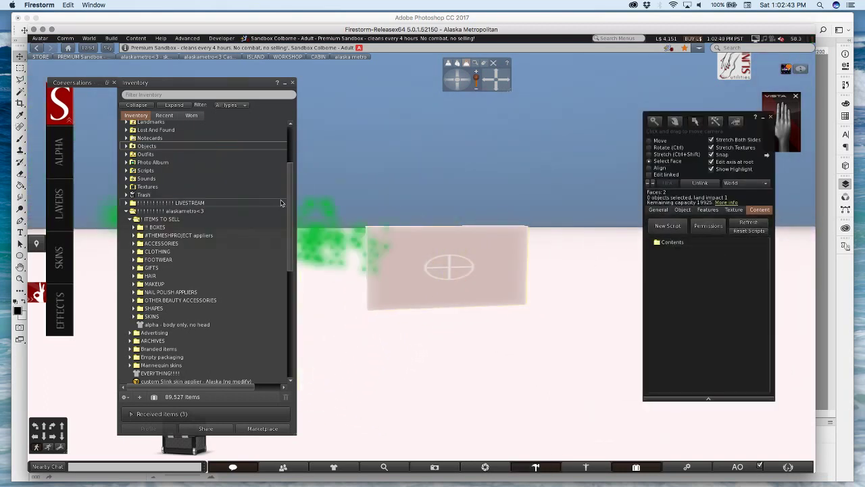
Apply the reskinned-applier-multiHUD-Omega texture from the inventory to the box's selected front face
left_click(740, 211)
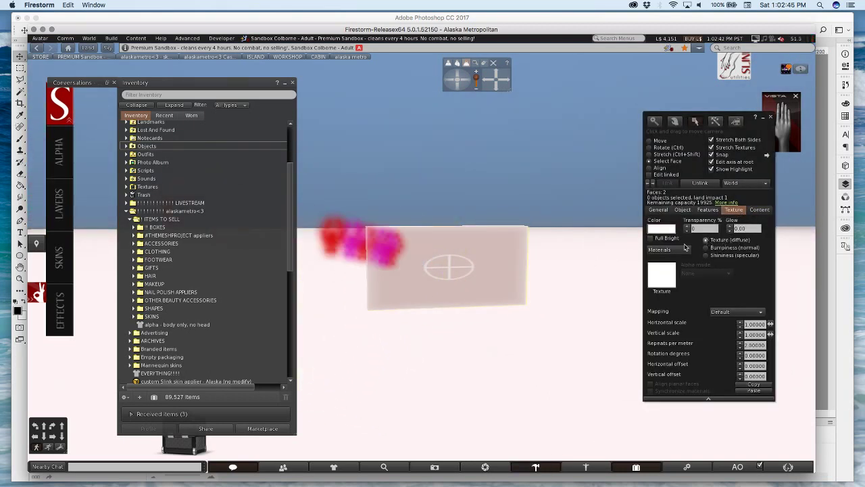
double_click(161, 188)
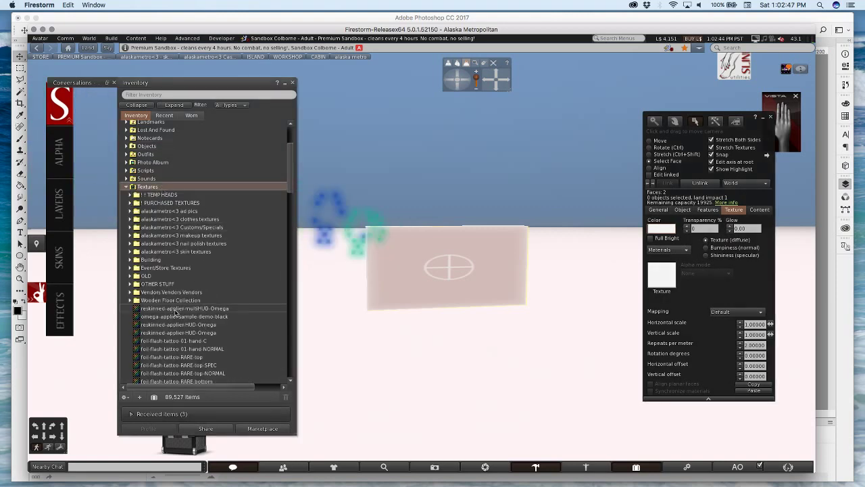
left_click_drag(178, 309, 666, 277)
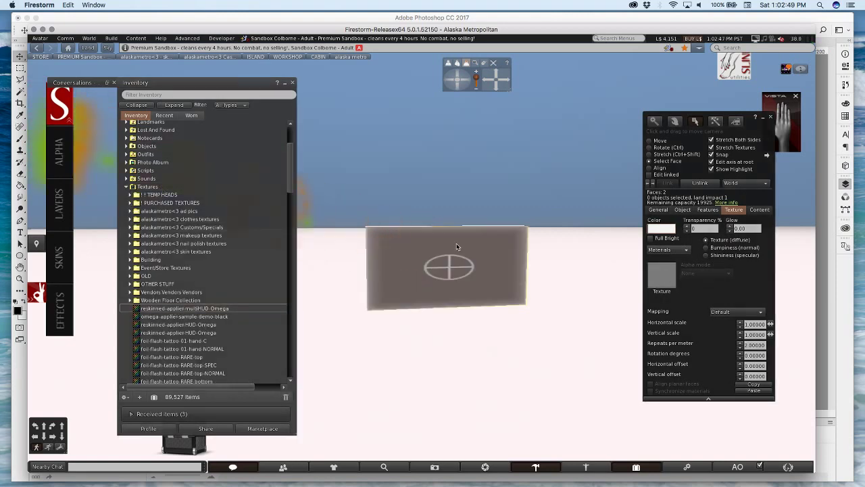
key("super+b")
mouse_move(457, 247)
left_mouse_down("alt")
mouse_move(459, 203)
mouse_move(461, 247)
left_mouse_up("alt")
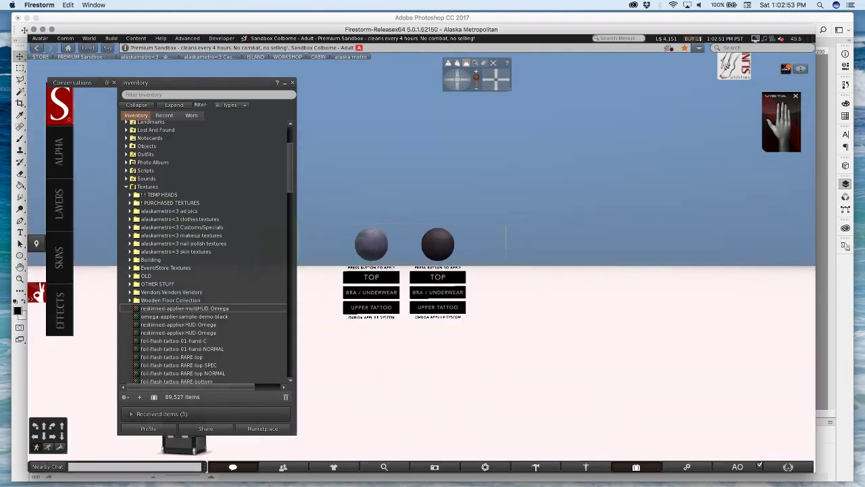
Narrow the HUD box to about 0.653 m along Y so the two button columns look proportionate, and finish editing it
key("super+b")
left_click(673, 155)
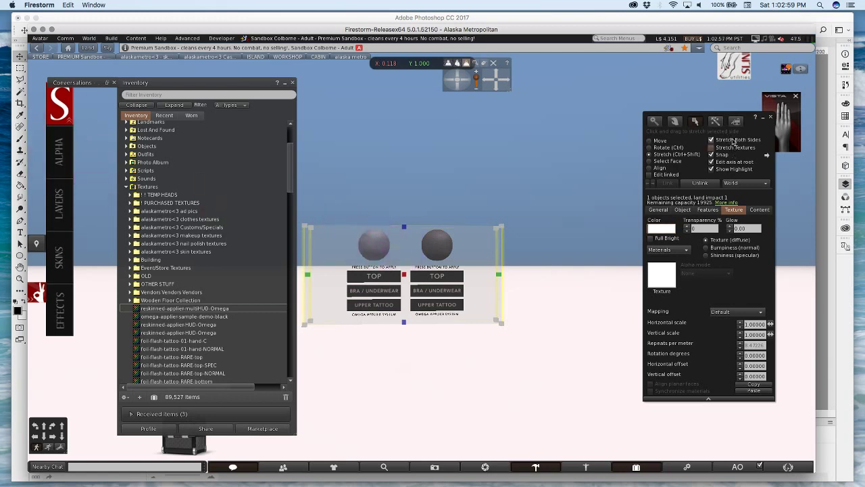
left_click_drag(504, 282, 447, 278)
left_click_drag(336, 263, 330, 246, "ctrl+alt")
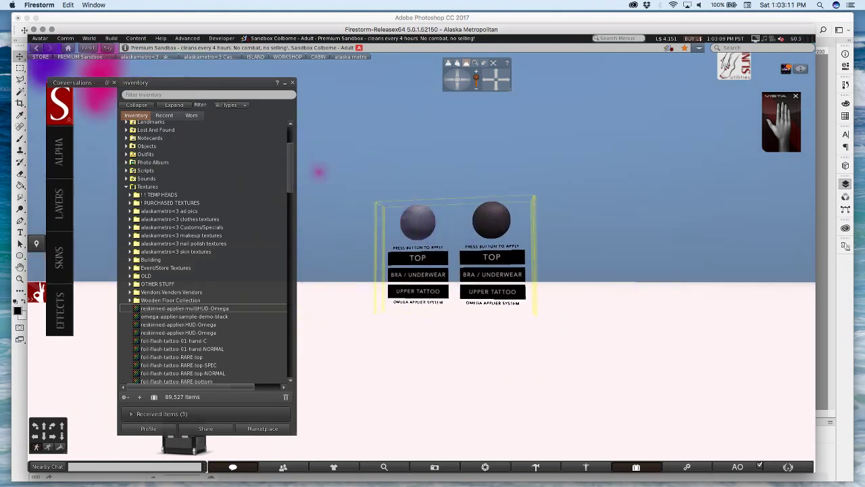
left_click_drag(534, 257, 747, 284)
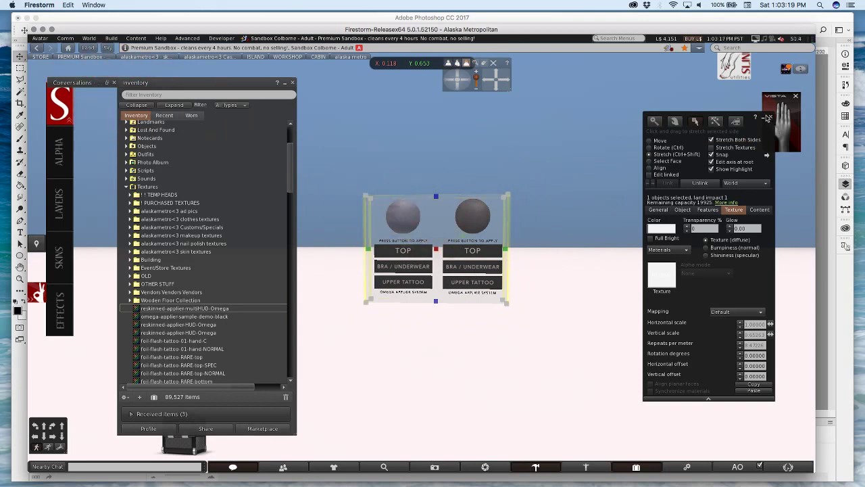
left_click(772, 118)
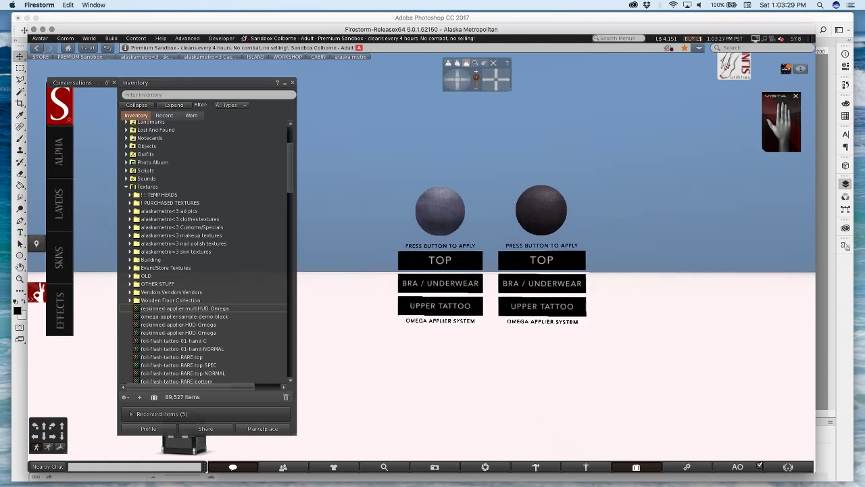
Create a new box prim in front of the HUD and scale it down uniformly to about 0.232 m
key("super+b")
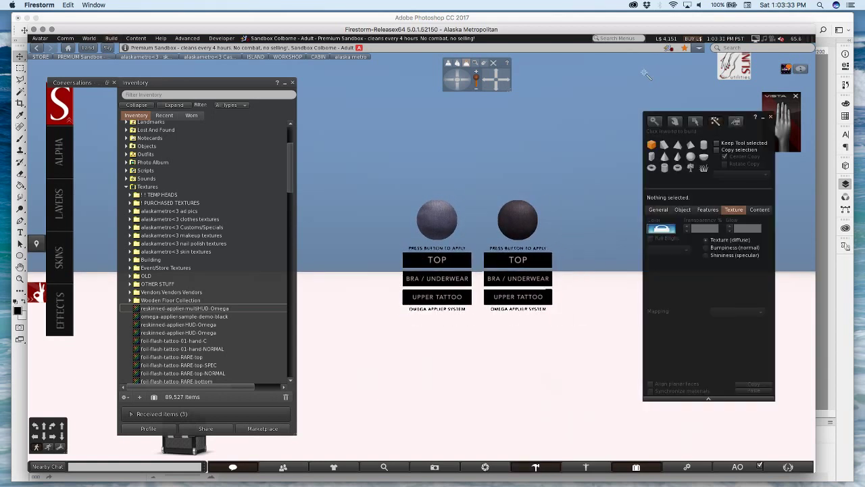
left_click(449, 370)
key("Escape")
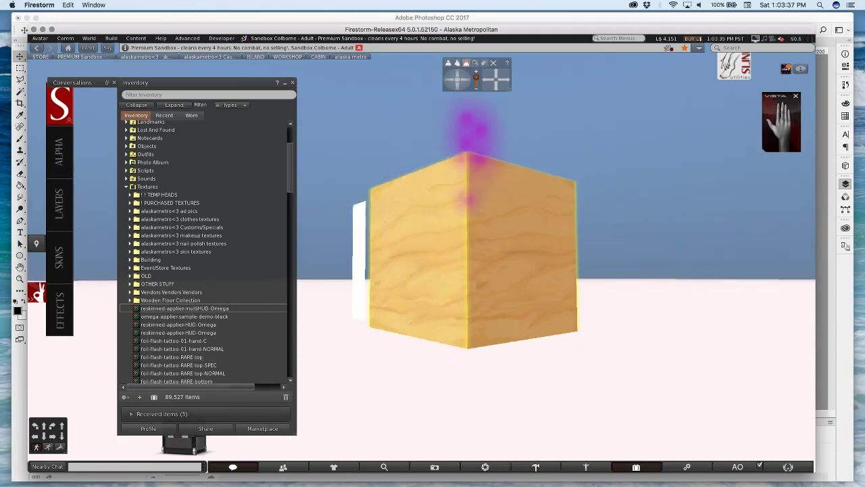
mouse_move(422, 259)
left_mouse_down("alt")
mouse_move(446, 230)
mouse_move(412, 263)
mouse_move(432, 254)
mouse_move(453, 277)
mouse_move(429, 257)
mouse_move(439, 233)
mouse_move(456, 247)
mouse_move(436, 258)
left_mouse_up("alt")
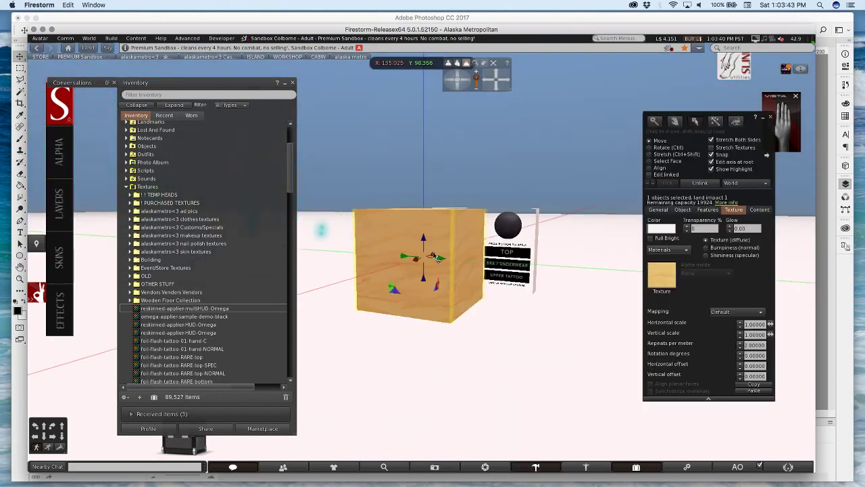
left_click(670, 154)
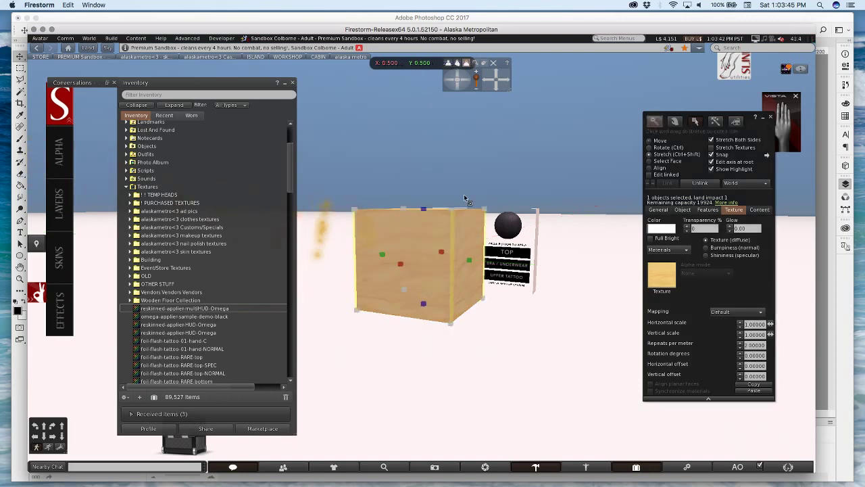
left_click_drag(484, 211, 457, 241)
Try to move the small wooden box along X to 134.700, closer to the HUD's face
left_click(659, 140)
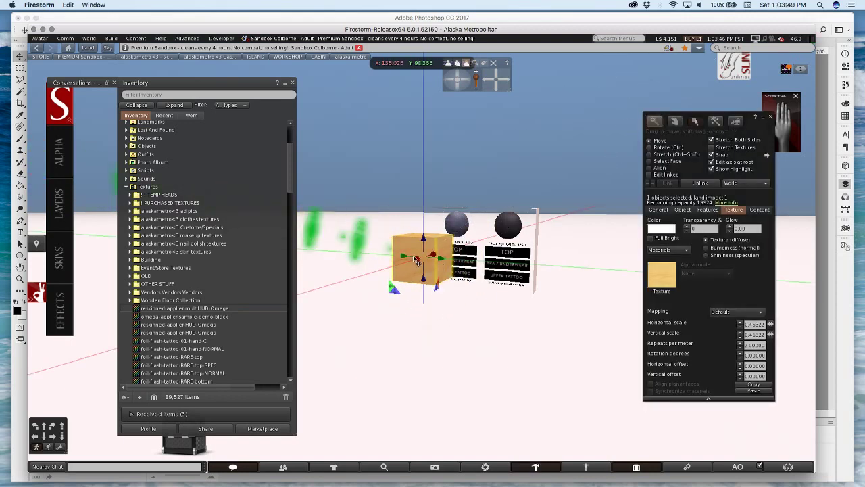
left_click_drag(417, 261, 442, 255)
left_click_drag(428, 251, 445, 236, "alt")
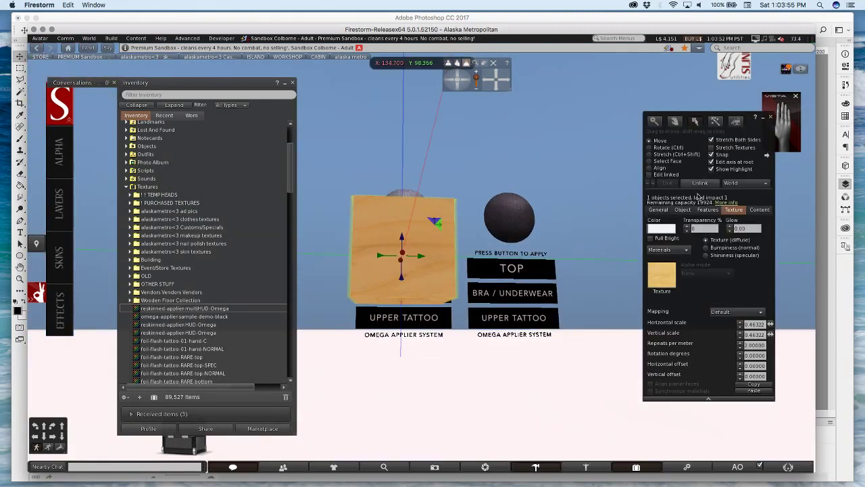
key("super+z")
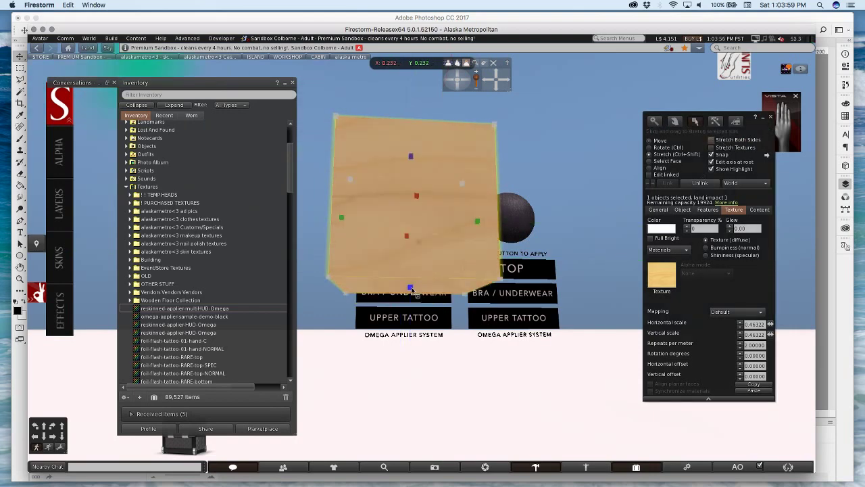
Resize the small box to about 0.169 m along X and 0.281 m along Y, in front of the lighter denim option
left_click_drag(413, 291, 409, 335)
left_click_drag(377, 280, 305, 280, "alt")
key("Escape")
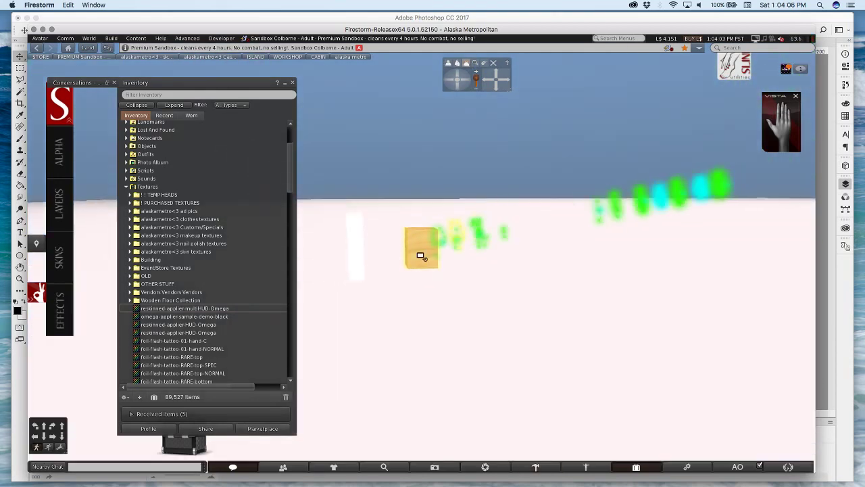
left_click(420, 255)
left_click_drag(406, 249, 364, 251)
mouse_move(436, 249)
left_mouse_down()
mouse_move(358, 247)
mouse_move(382, 226)
mouse_move(404, 259)
mouse_move(366, 262)
mouse_move(437, 260)
left_mouse_up()
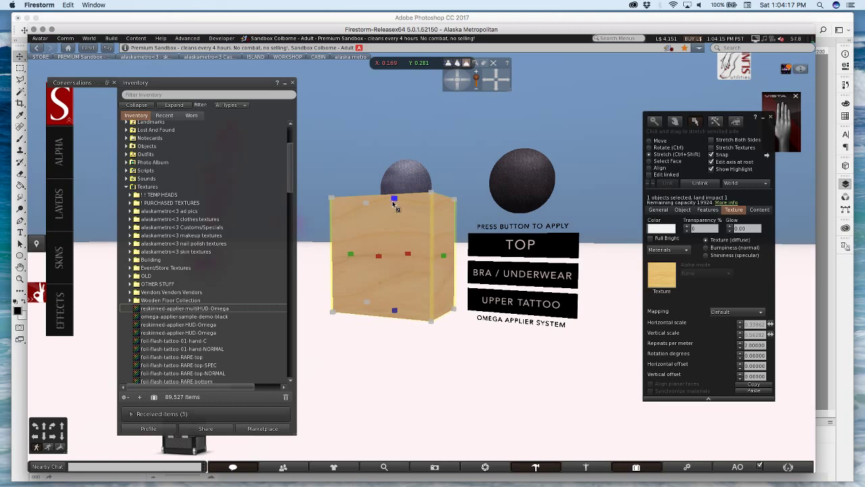
Adjust the small box's height and position so it covers only the three buttons under the lighter denim sphere
left_click_drag(392, 201, 396, 225)
left_click_drag(396, 226, 449, 203, "ctrl+alt")
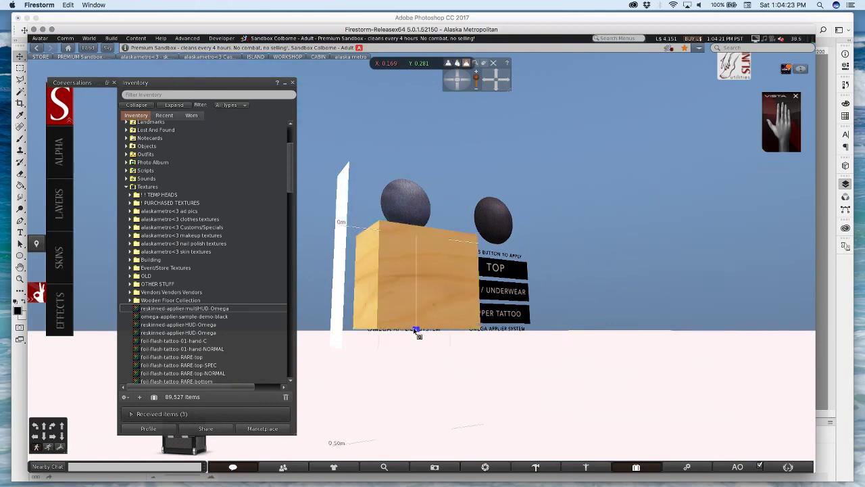
left_click_drag(415, 331, 414, 273, "ctrl+alt")
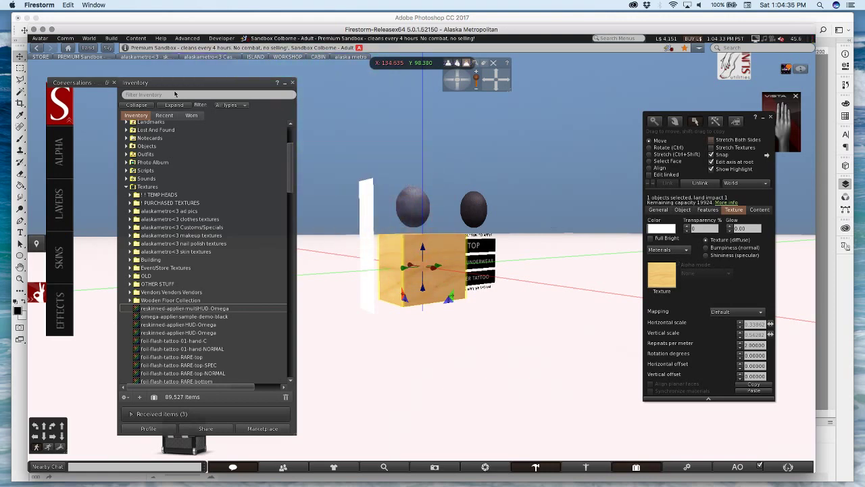
Turn on Highlight Transparent and minimise the inventory to clear the view of the HUD
left_click(188, 37)
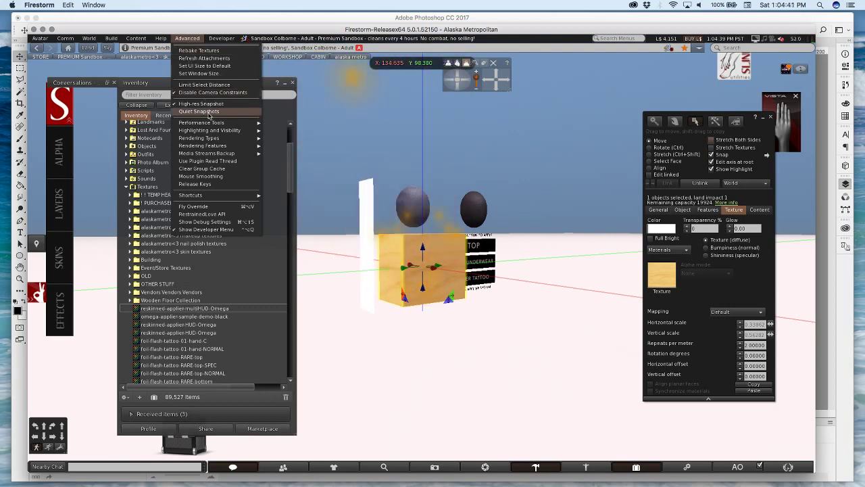
mouse_move(214, 132)
left_click(306, 154)
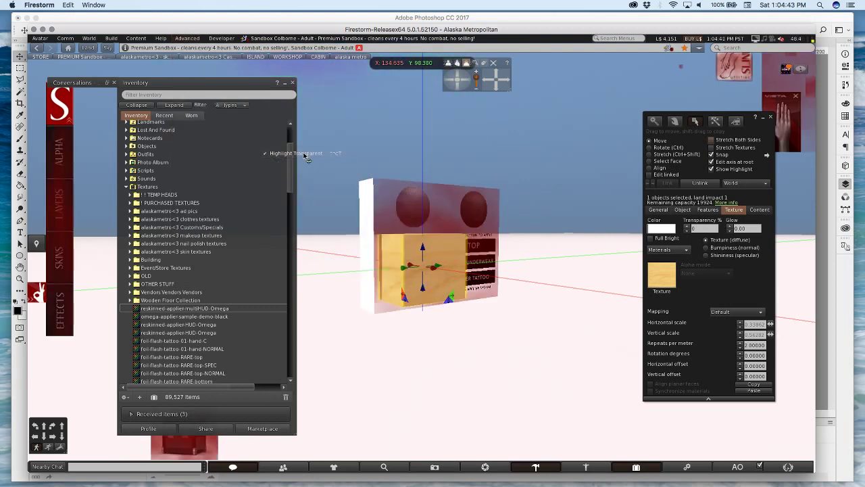
left_click(284, 84)
left_click_drag(760, 131, 719, 137)
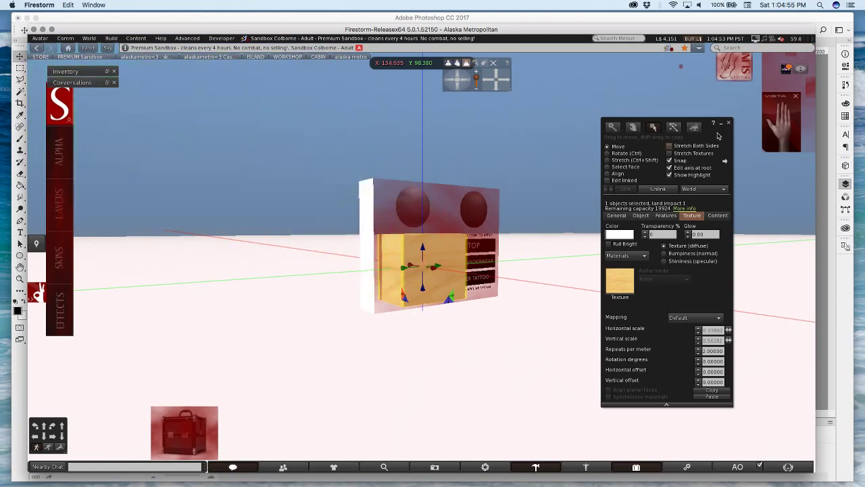
left_click(187, 39)
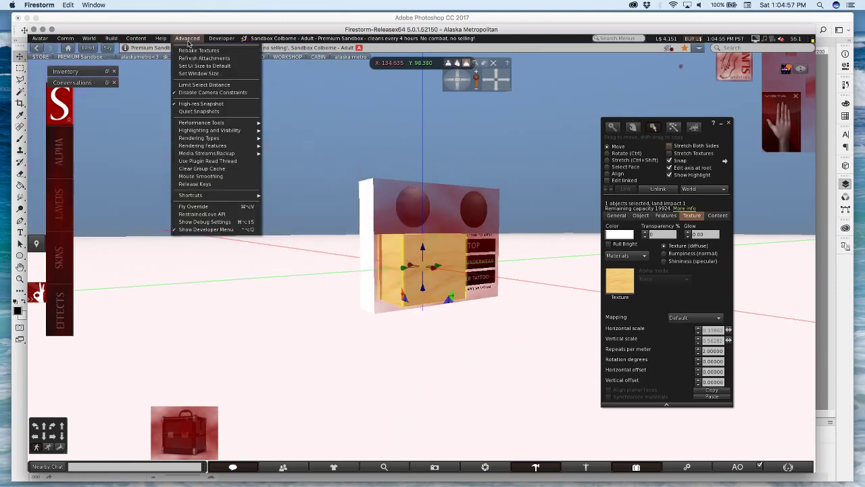
mouse_move(226, 130)
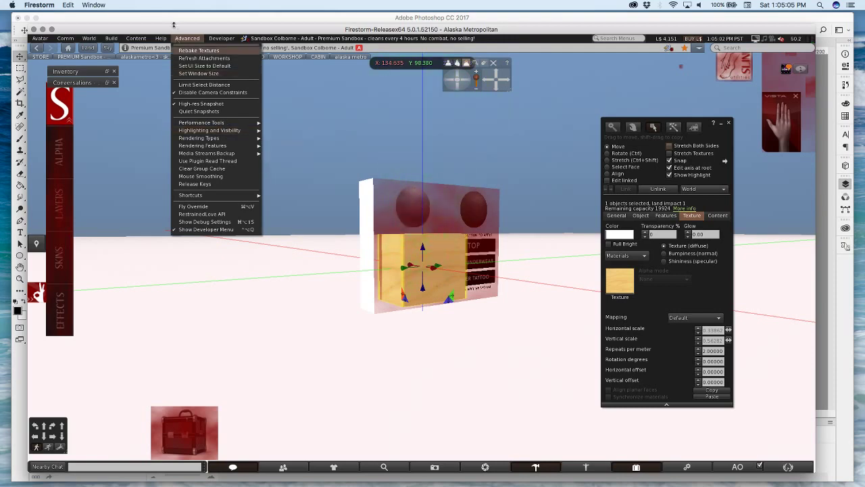
key("alt")
Replace the small box's wood texture with the default transparent texture on all sides
left_click_drag(437, 271, 382, 250, "alt")
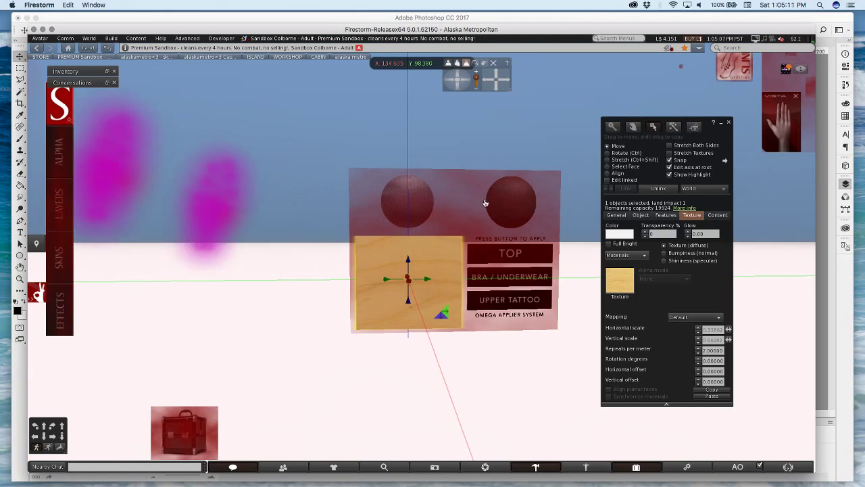
left_click(473, 235)
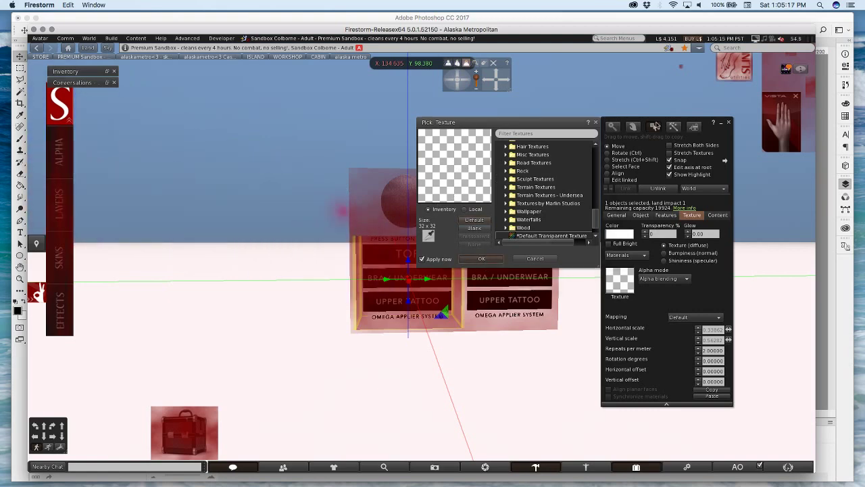
key("Escape")
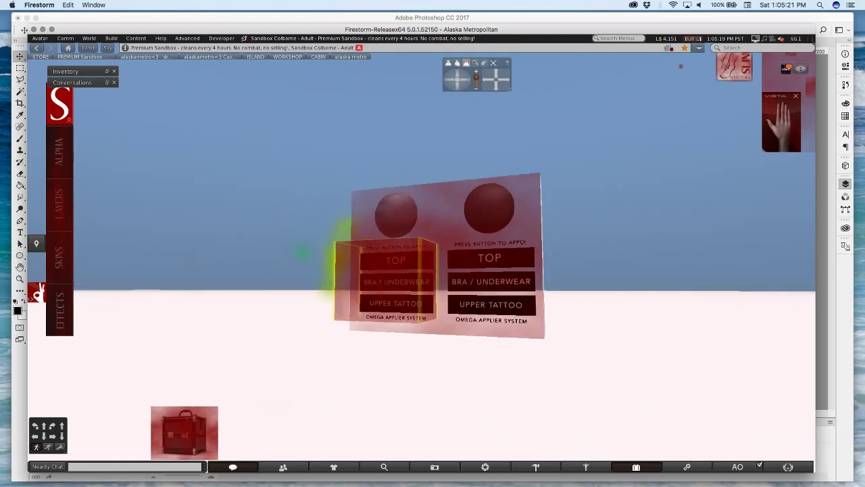
left_click_drag(411, 290, 411, 269, "alt")
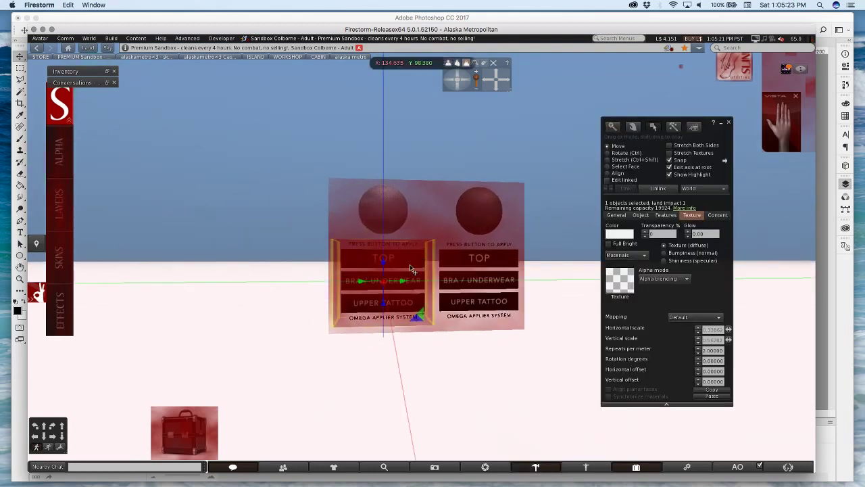
Select the small box's front face and apply the x-cordguide texture to it
left_click_drag(718, 138, 685, 125)
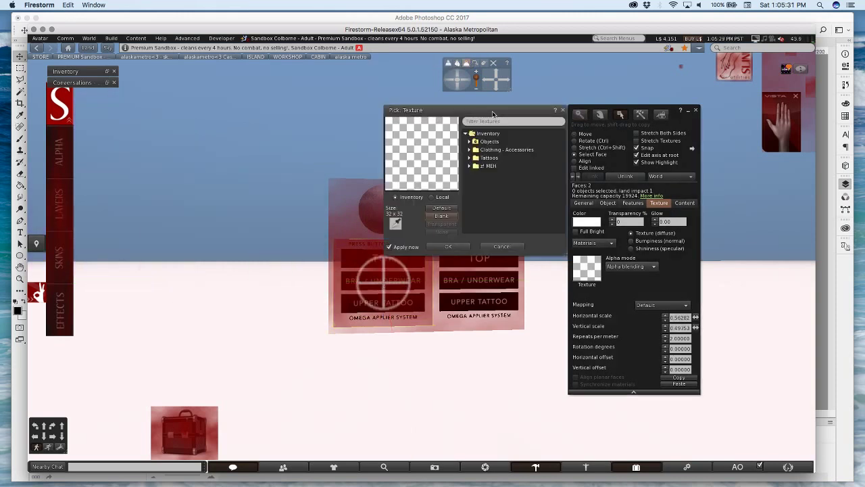
type("cords")
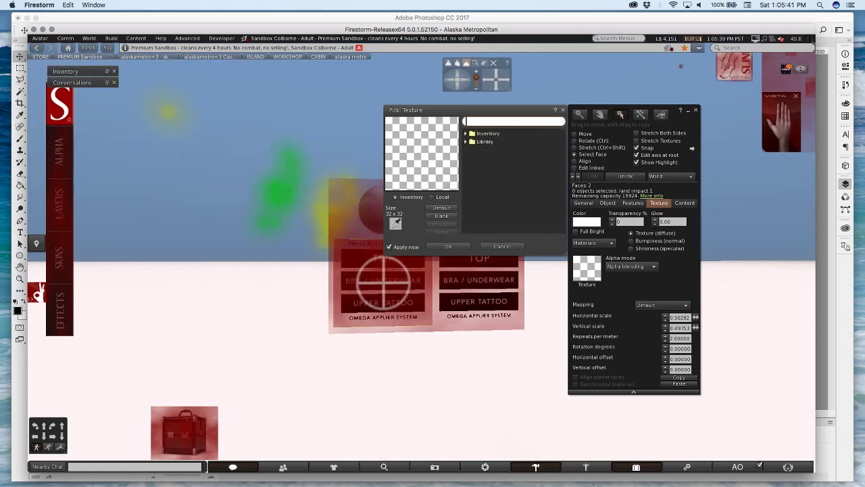
type("d")
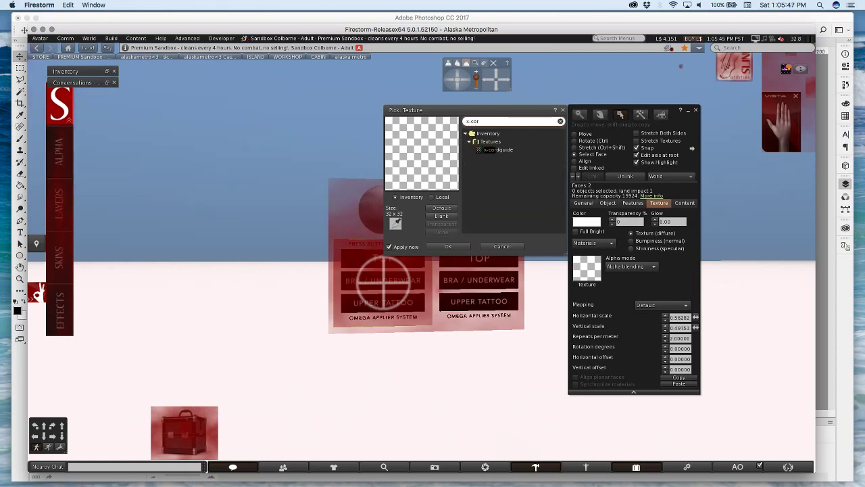
left_click(497, 149)
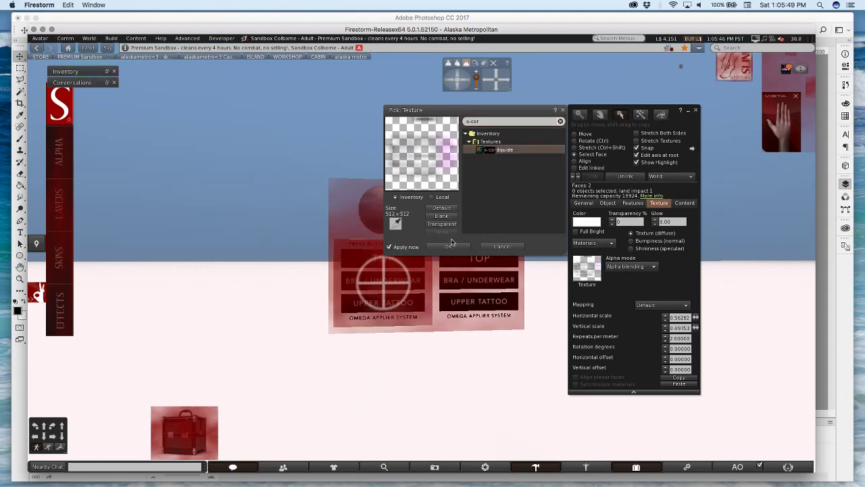
key("Return")
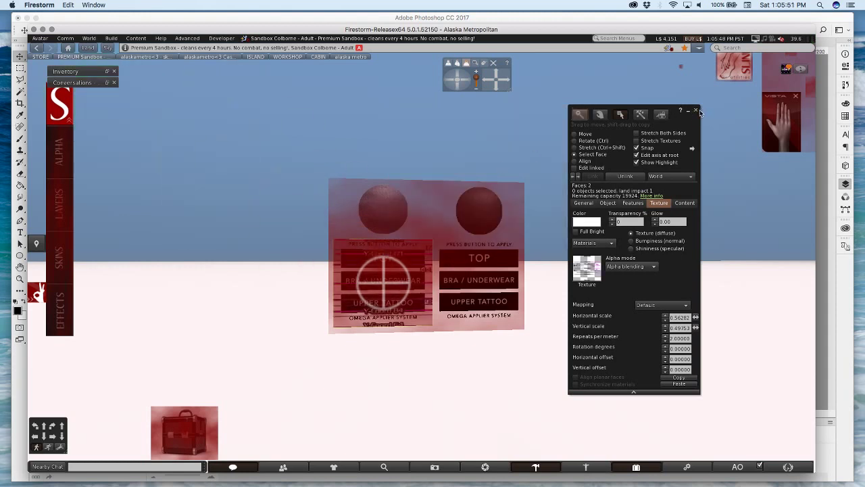
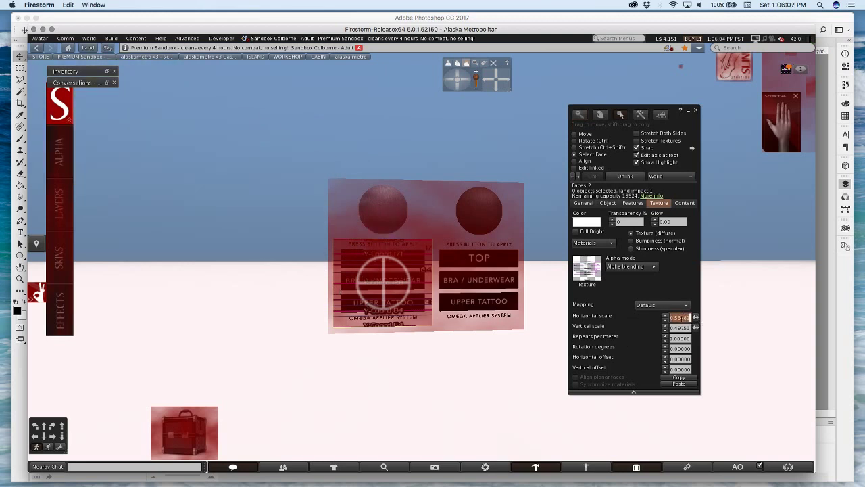
Set the guide texture's horizontal and vertical scale to 1 on the small box's front face and turn off Highlight Transparent
left_click(680, 327)
type("1")
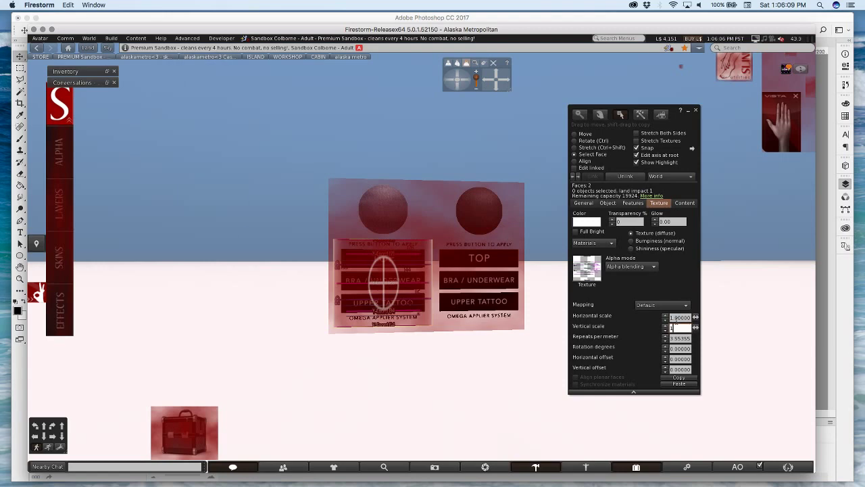
key("super+w")
left_click_drag(382, 267, 419, 255, "alt")
left_click(195, 39)
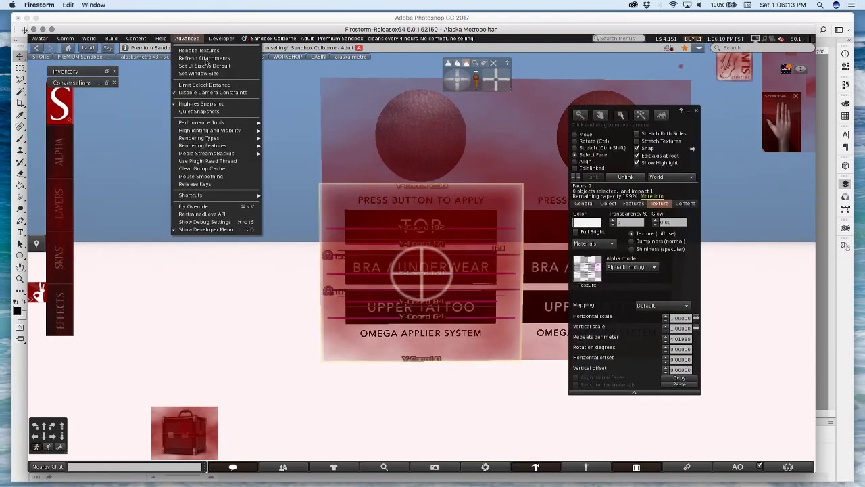
mouse_move(230, 130)
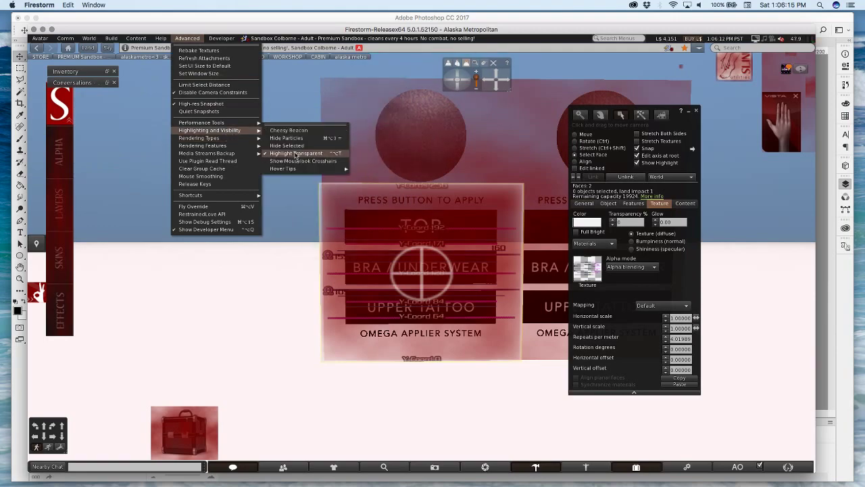
left_click(296, 154)
Examine where the Y-coordinate and Omega guide lines fall across the TOP, BRA / UNDERWEAR and UPPER TATTOO buttons
key("super+w")
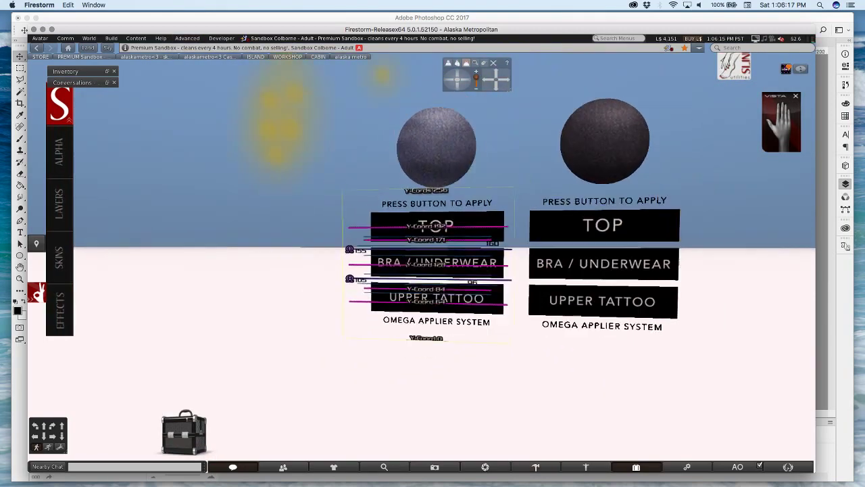
mouse_move(433, 262)
left_mouse_down("alt")
mouse_move(419, 295)
mouse_move(422, 257)
left_mouse_up("alt")
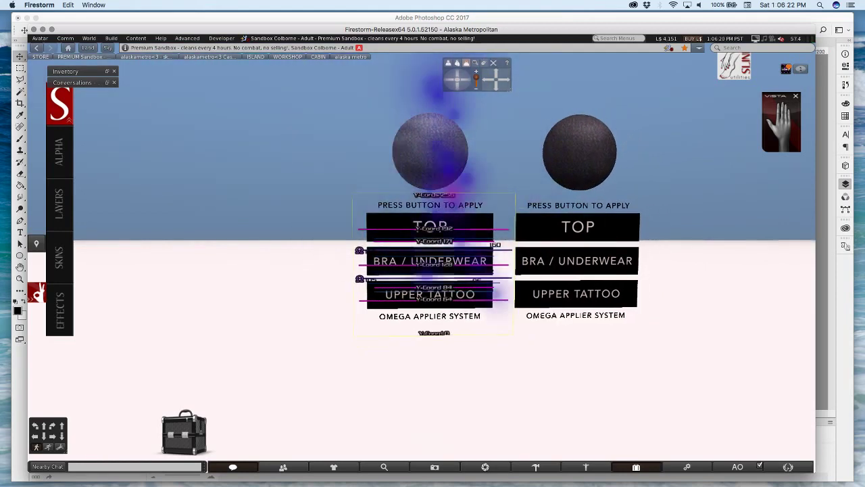
left_click_drag(422, 260, 412, 243, "alt")
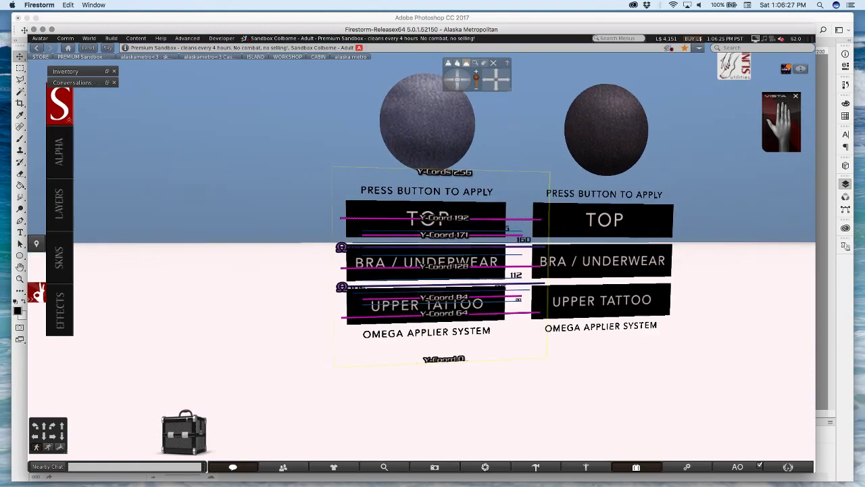
key("Escape")
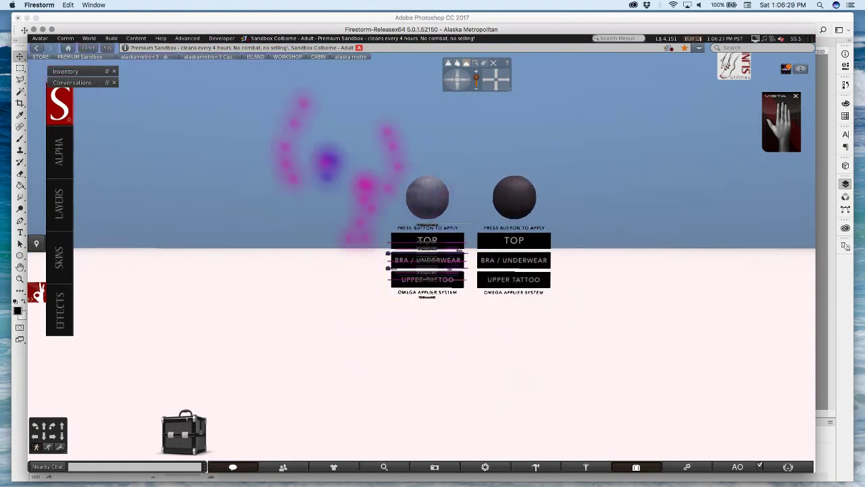
key("ctrl+3")
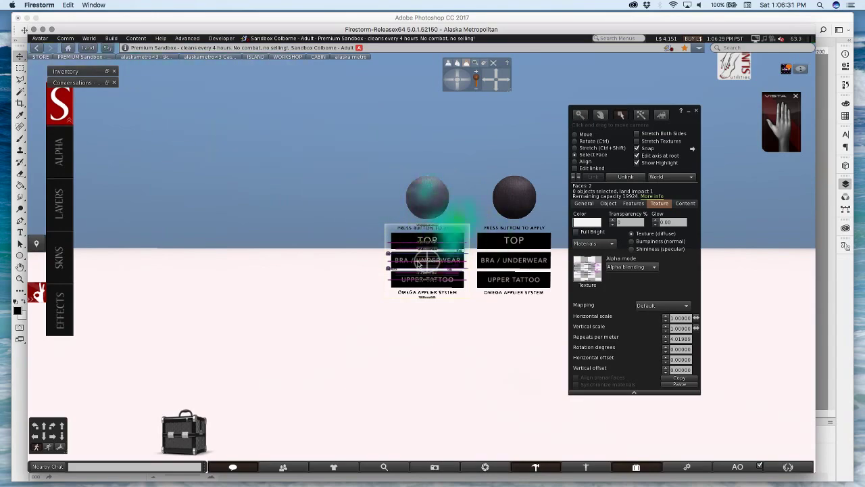
scroll(418, 265, "up", 6)
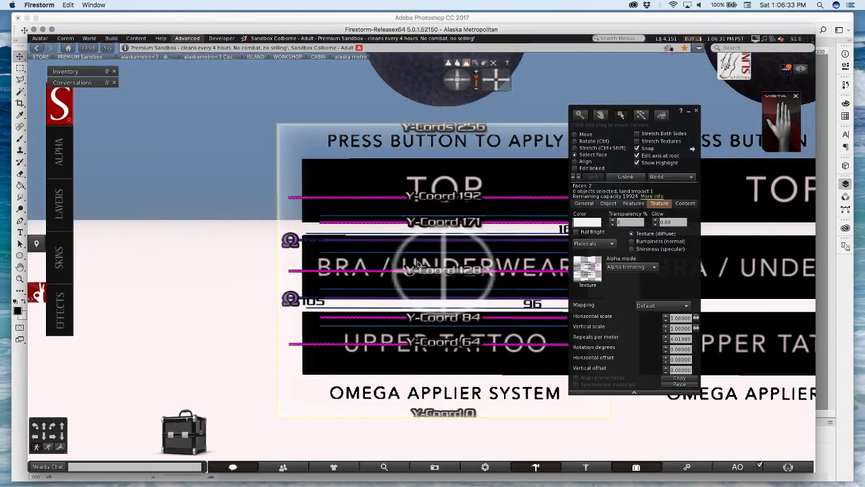
key("Escape")
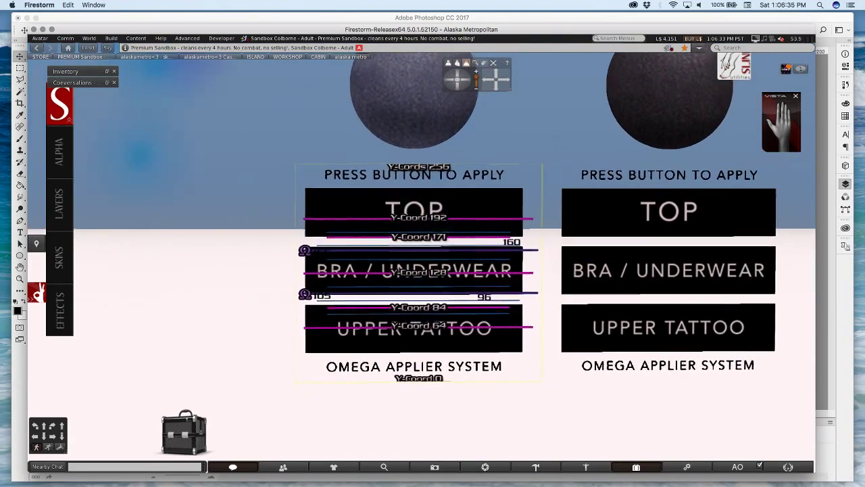
scroll(417, 264, "up", 1)
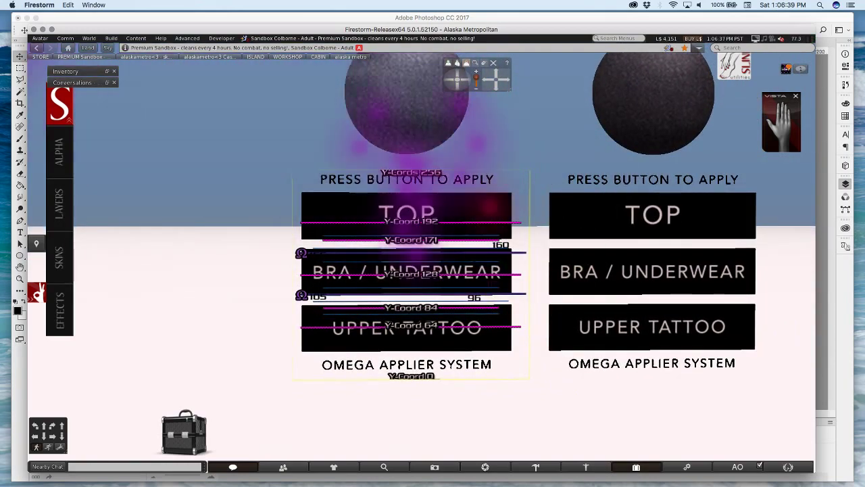
Set the small box's description to 96,171 and name it blue denim
key("ctrl+3")
left_click(583, 203)
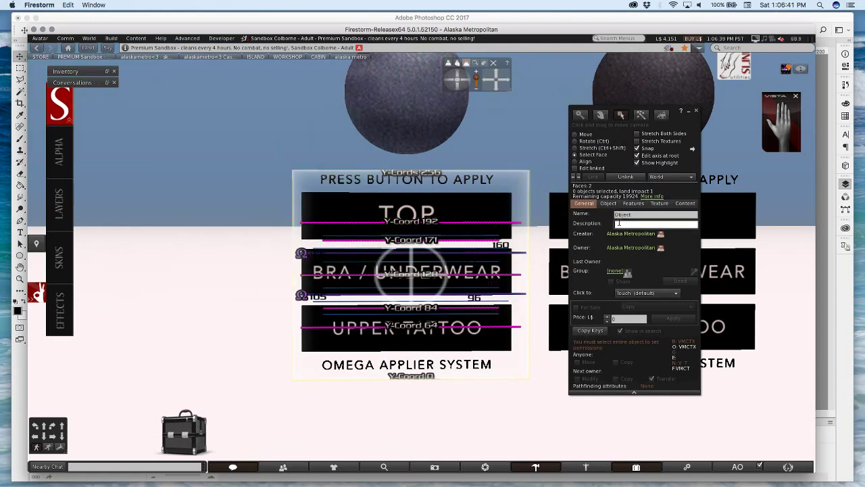
type("96.178")
key("Return")
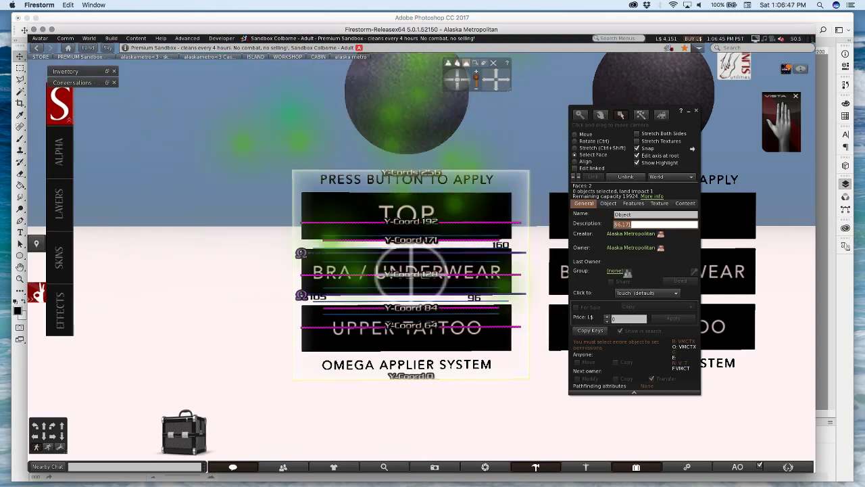
left_click(636, 215)
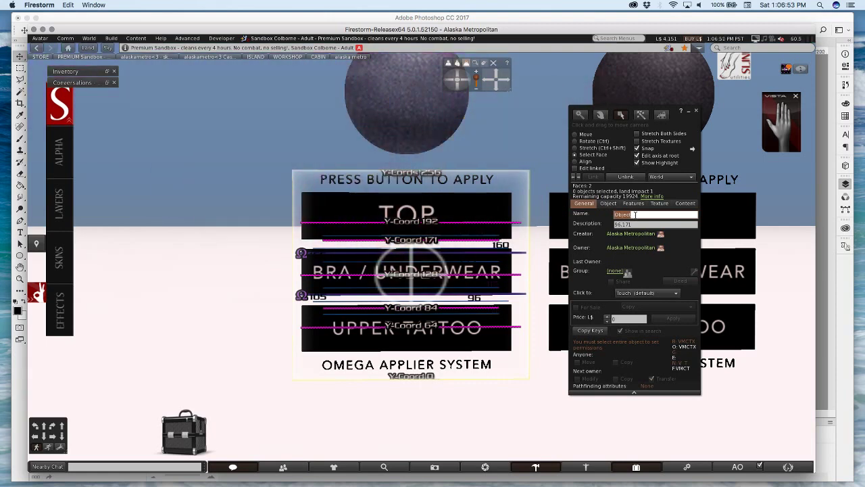
type("Blue denim")
key("Return")
Duplicate the blue denim box sideways along the green axis so the copy covers the three buttons under the darker sphere
left_click_drag(689, 123, 269, 109)
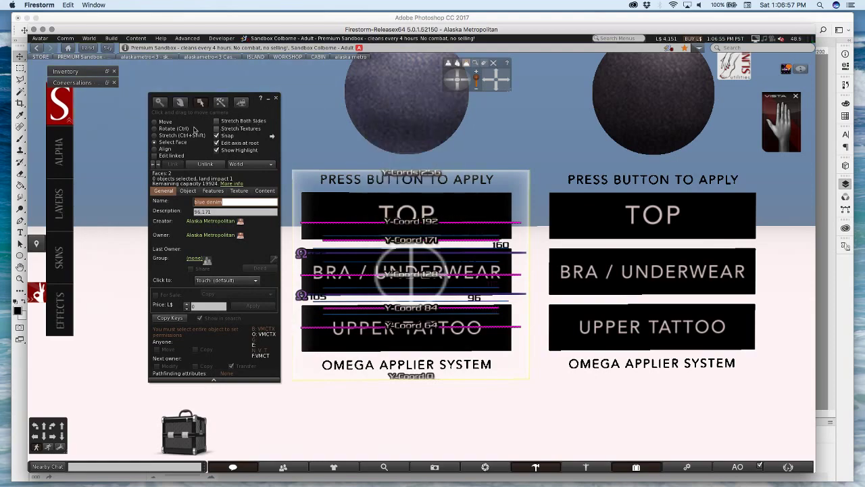
left_click(167, 122)
left_click(275, 98)
left_click_drag(467, 234, 466, 291, "alt")
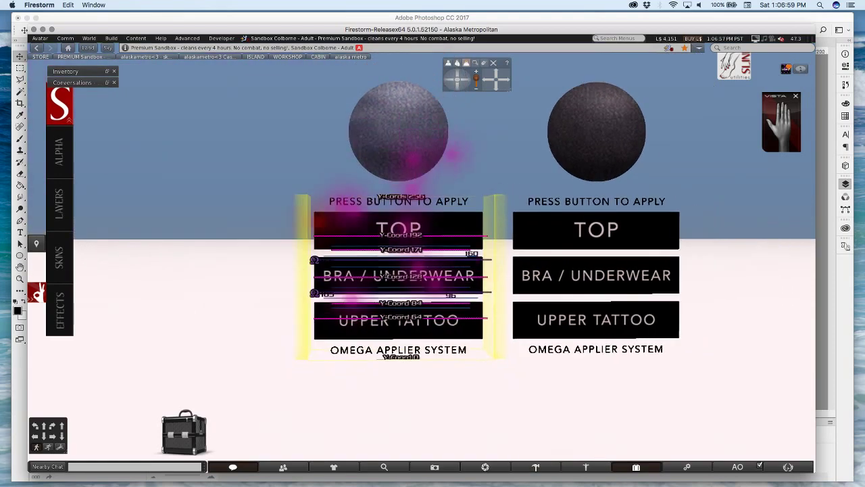
left_click_drag(406, 270, 406, 288, "alt")
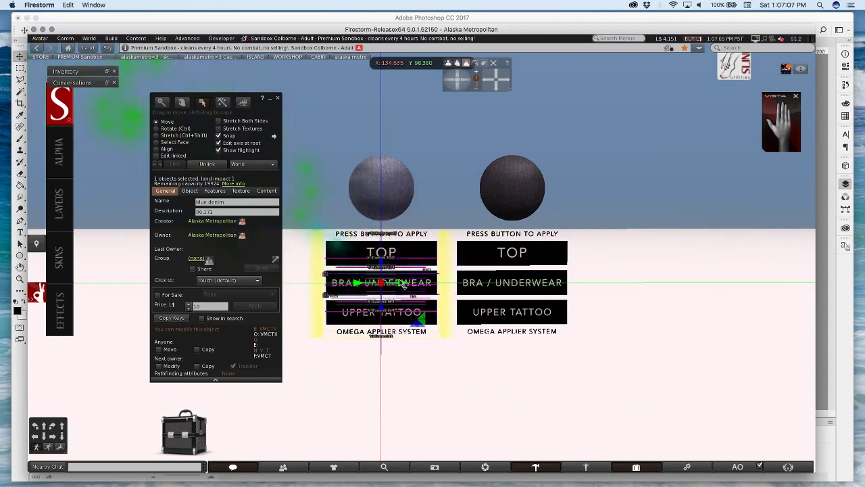
left_click_drag(401, 284, 530, 292, "shift")
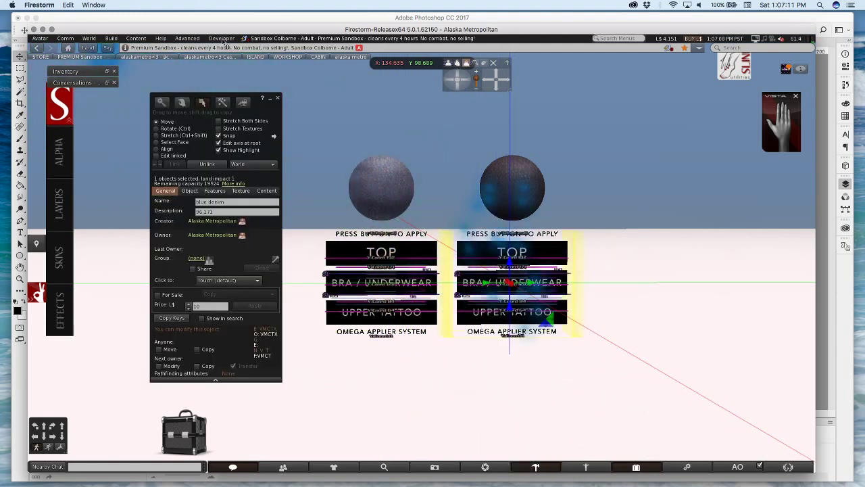
Turn on Highlight Transparent and rename the box under the darker sphere black denim
left_click(189, 38)
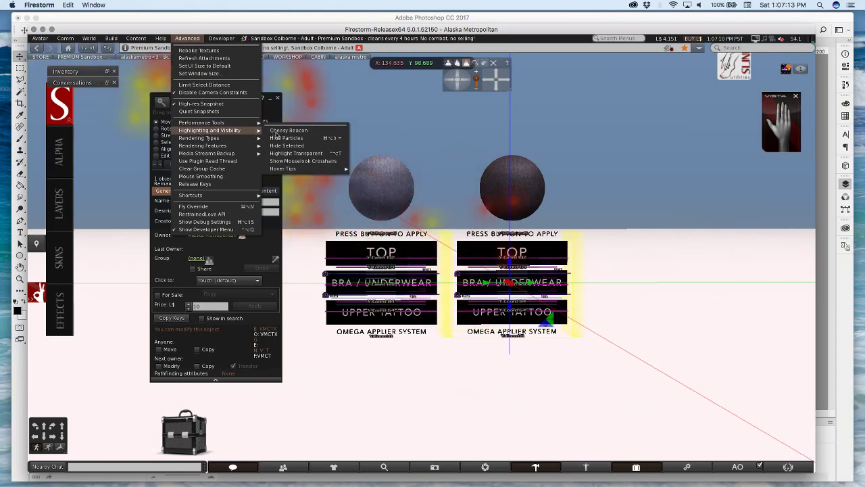
left_click(296, 153)
left_click_drag(447, 254, 421, 257, "ctrl+alt")
left_click_drag(478, 288, 421, 253, "ctrl+alt")
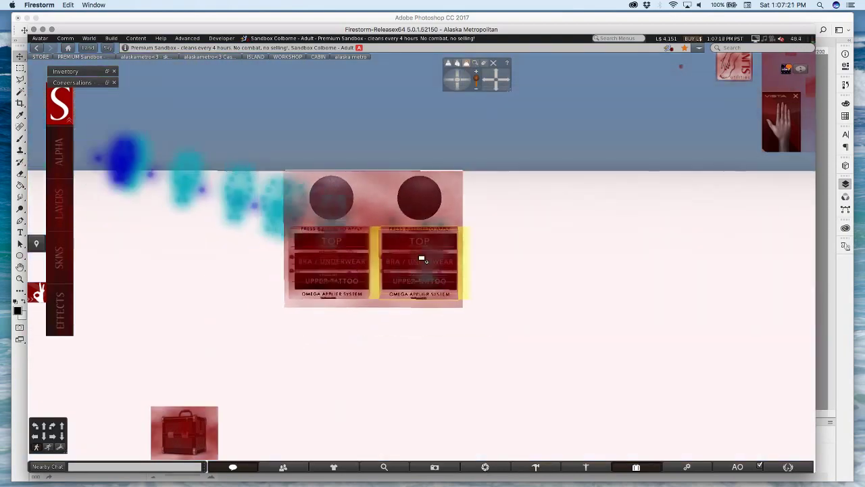
left_click_drag(284, 103, 705, 129)
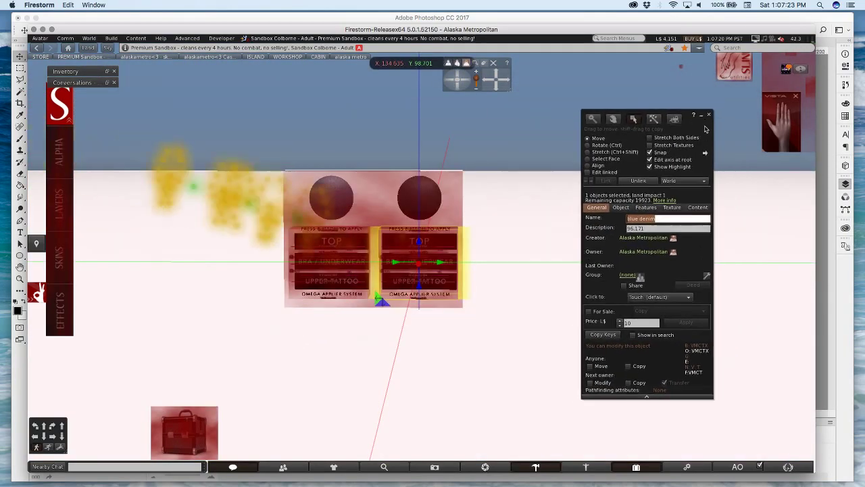
left_click(666, 218)
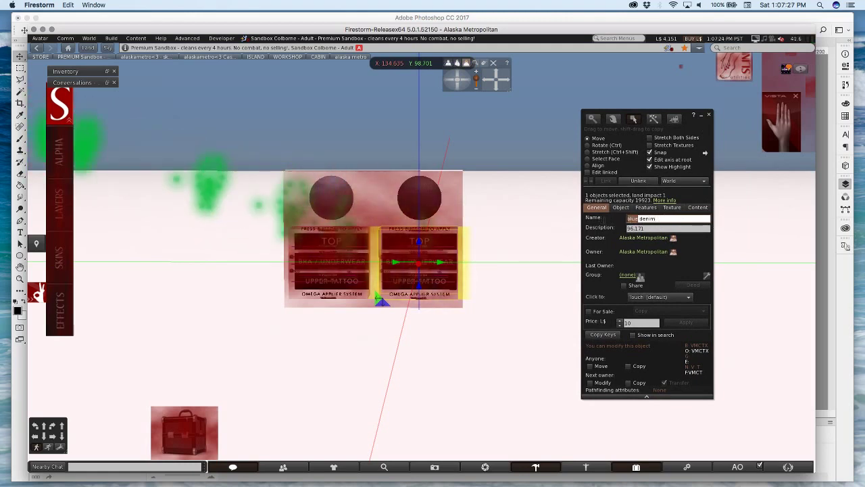
type("black")
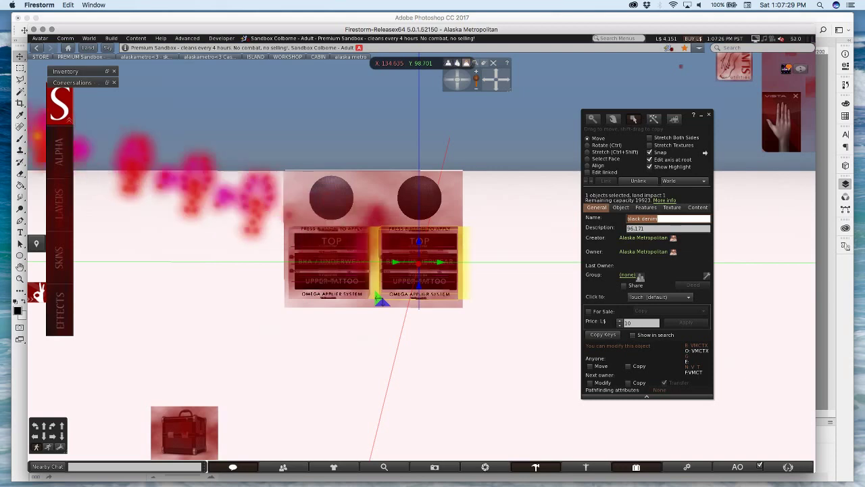
Select the front faces of both small boxes and replace their guide texture with the transparent texture
left_click(587, 159)
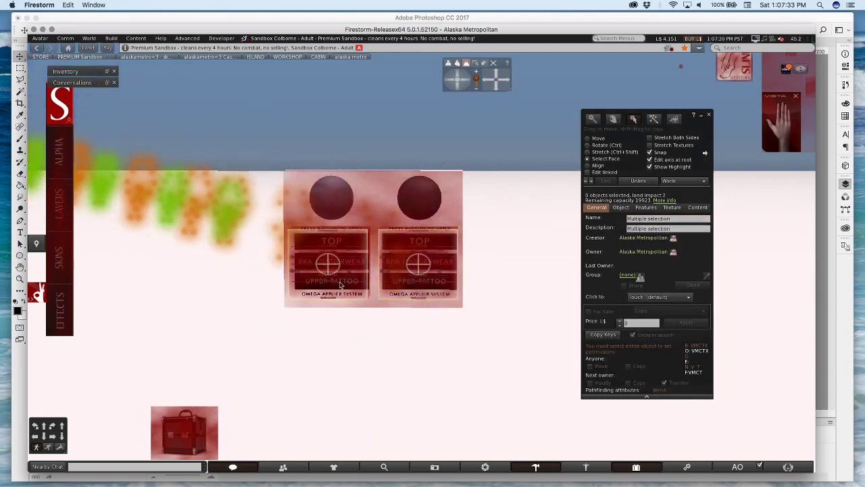
left_click(672, 208)
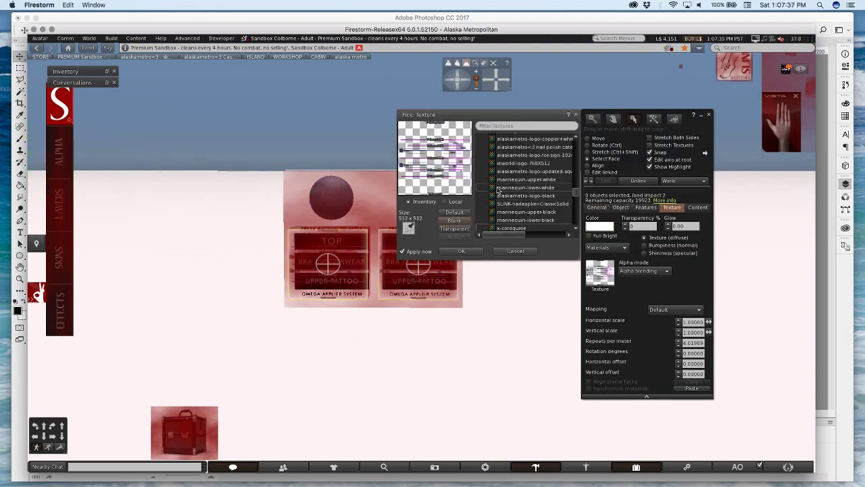
left_click(455, 228)
key("Return")
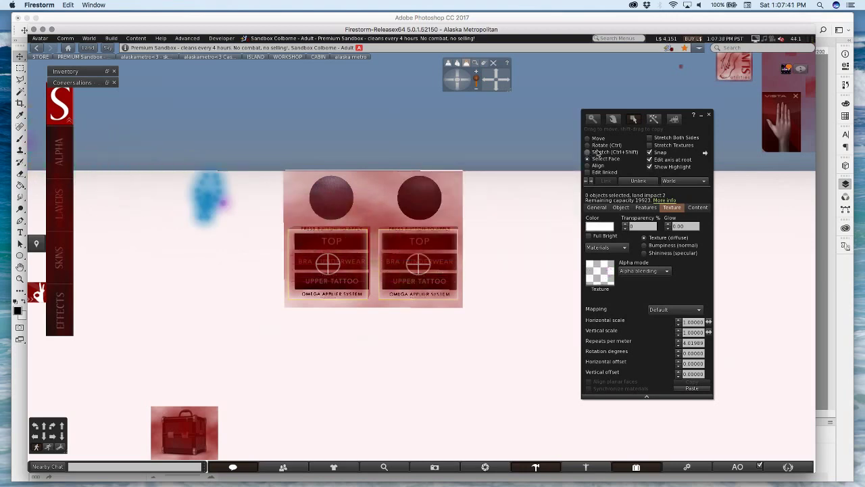
Select only the blue denim box under the lighter sphere and open its contents
left_click(595, 138)
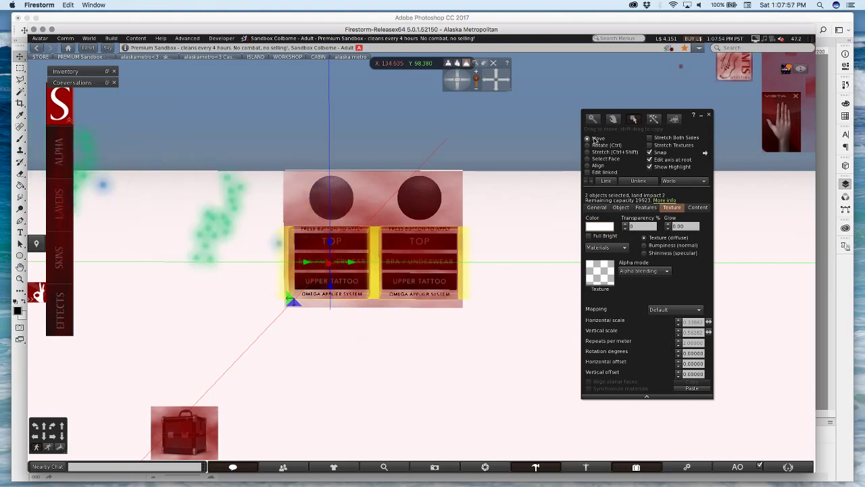
key("ctrl+1")
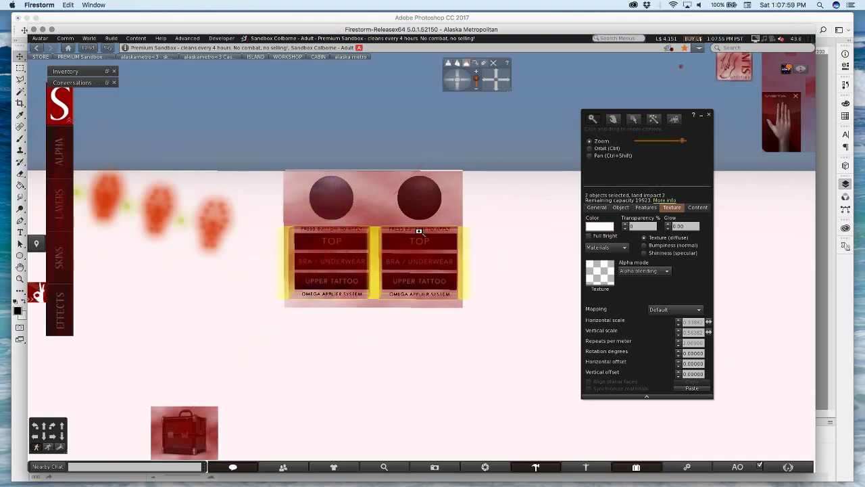
mouse_move(419, 232)
left_mouse_down("ctrl+alt")
mouse_move(413, 177)
mouse_move(368, 237)
mouse_move(379, 284)
mouse_move(413, 291)
mouse_move(438, 274)
mouse_move(437, 192)
mouse_move(429, 238)
left_mouse_up("ctrl+alt")
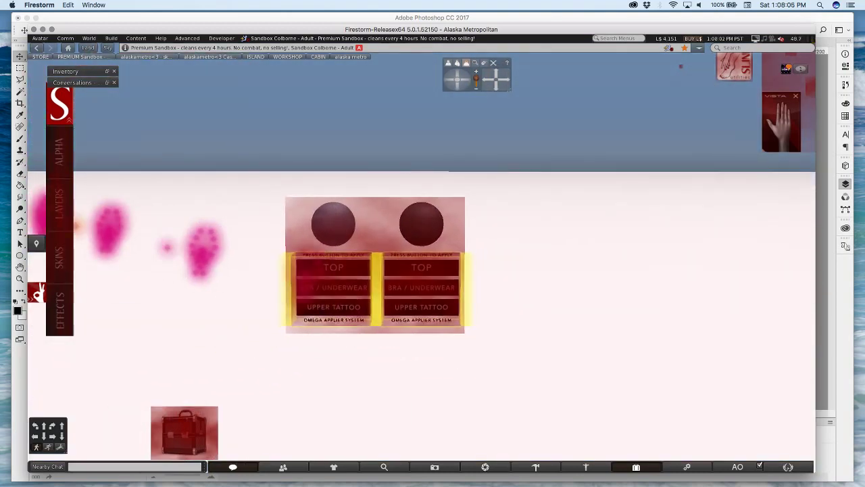
left_click_drag(698, 132, 614, 127)
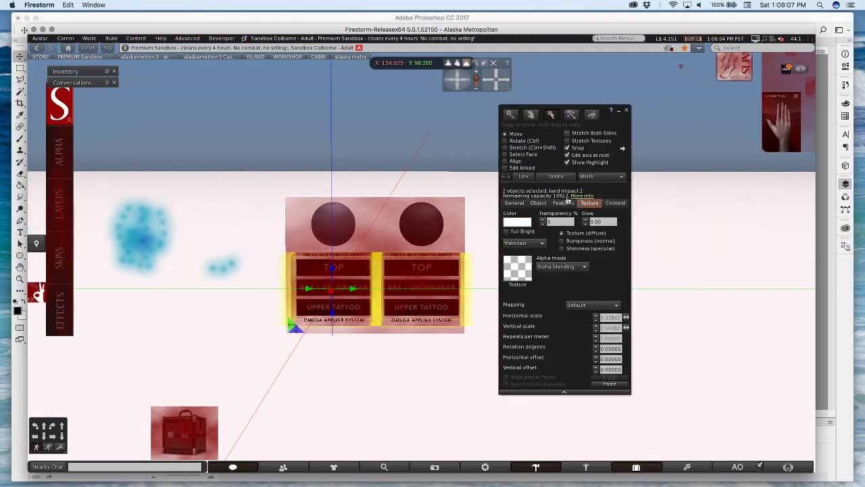
left_click(376, 149)
left_click(333, 291)
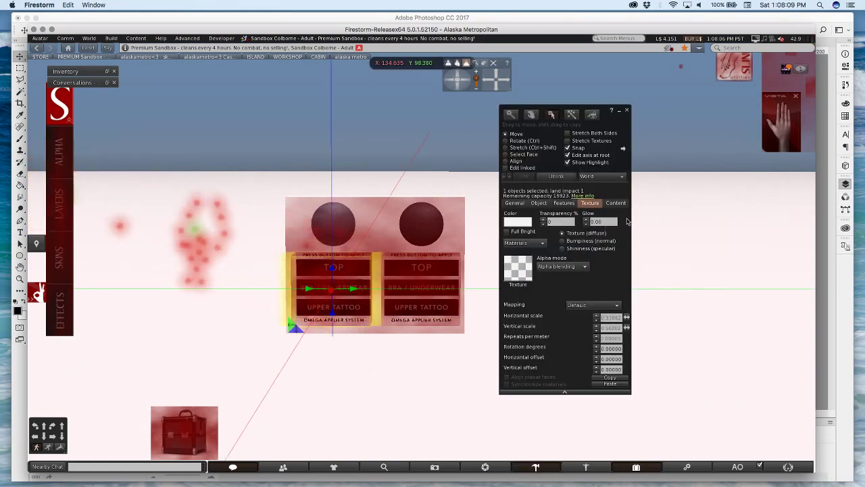
left_click(615, 203)
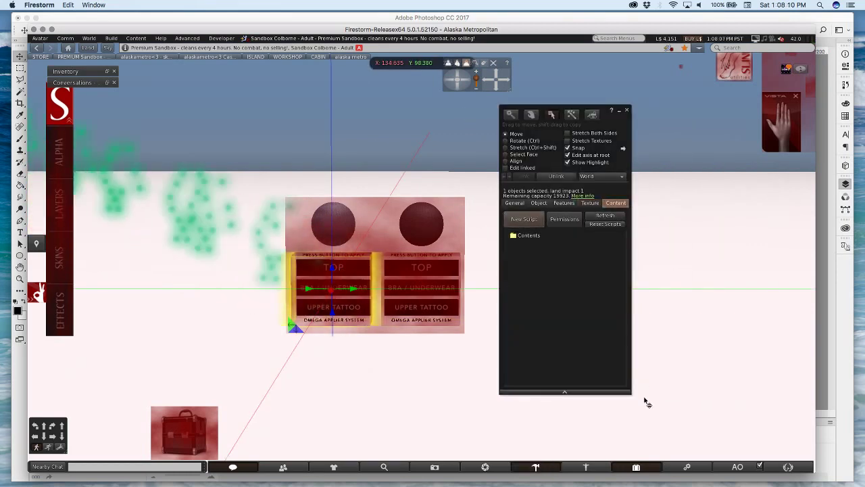
Add Omega Upper Applier Script v1.6 and Omega Upper Applier Config v1.6 from the Omega scripts inventory folder to the blue denim box's contents
left_click(637, 467)
left_click(144, 185)
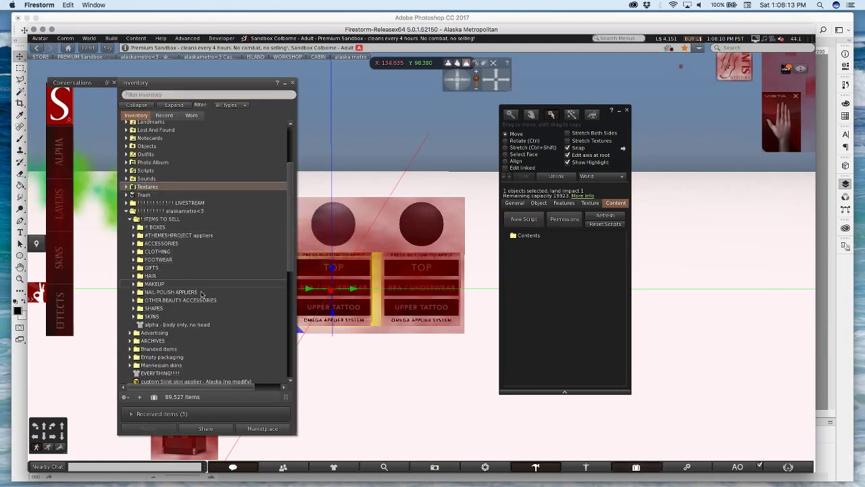
scroll(202, 284, "down", 10)
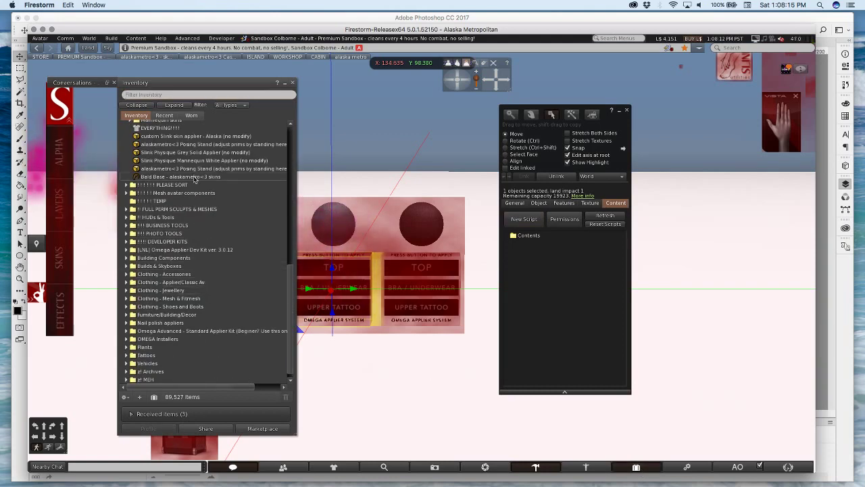
scroll(195, 183, "up", 8)
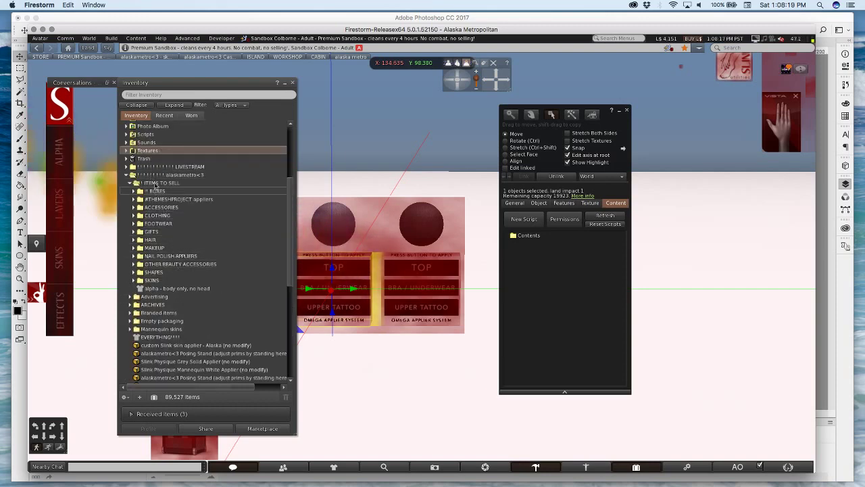
double_click(155, 175)
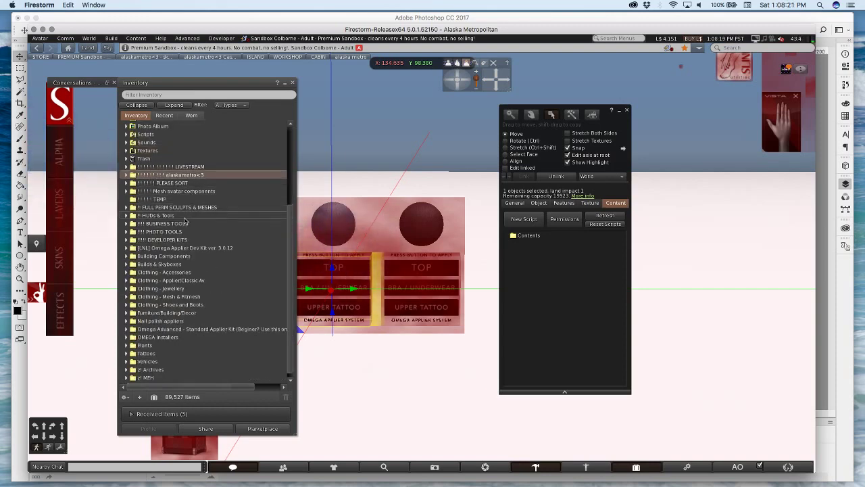
double_click(180, 240)
scroll(203, 318, "down", 6)
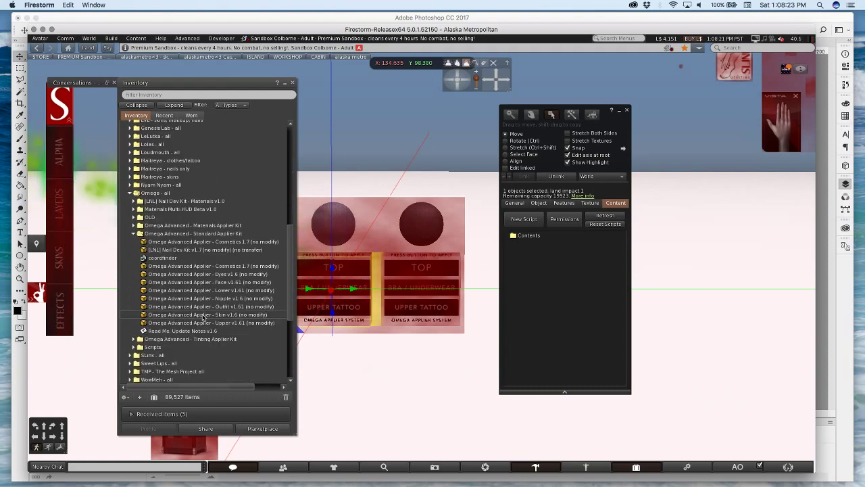
double_click(169, 233)
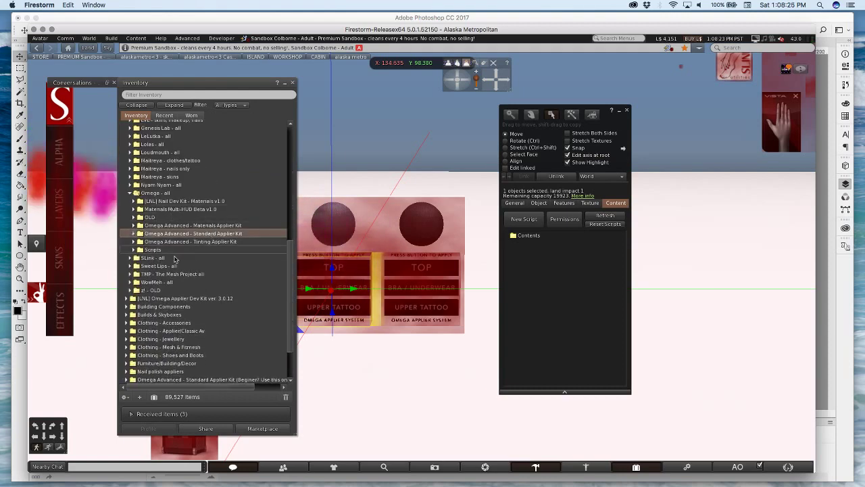
double_click(164, 250)
left_click(226, 316)
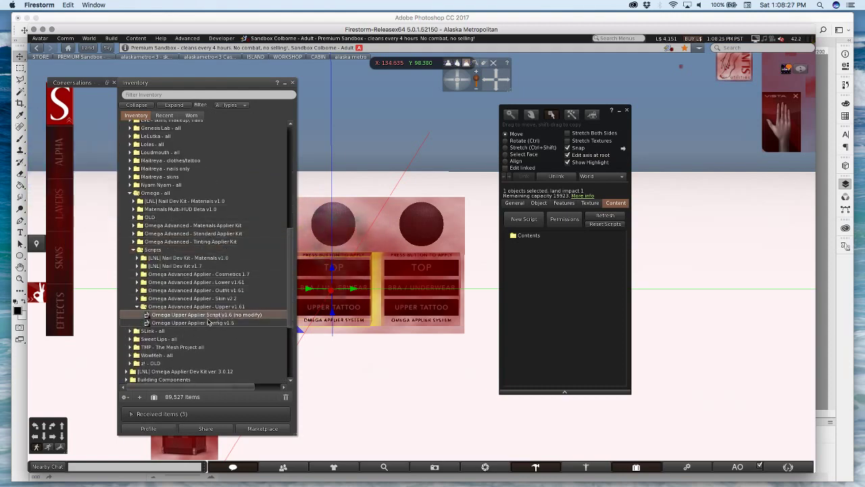
left_click(233, 321, "shift")
left_click_drag(233, 321, 537, 241)
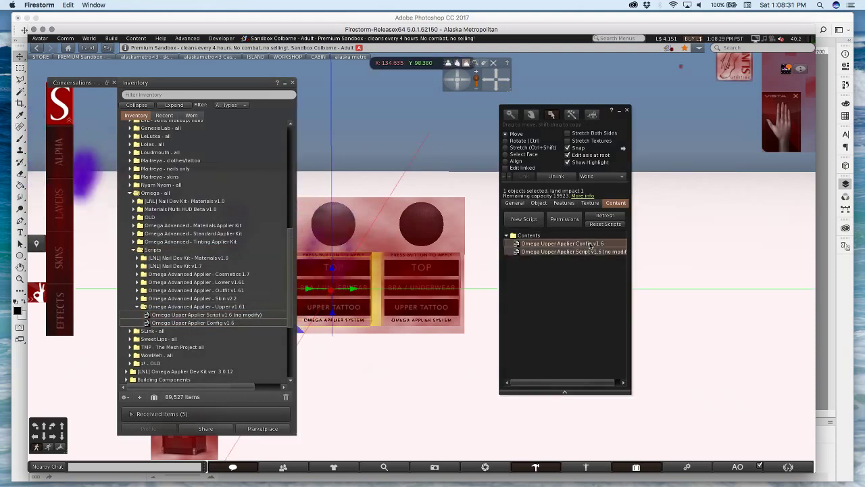
Check the item properties and next-owner permissions of the two scripts inside the blue denim box
right_click(590, 250)
left_click(610, 254)
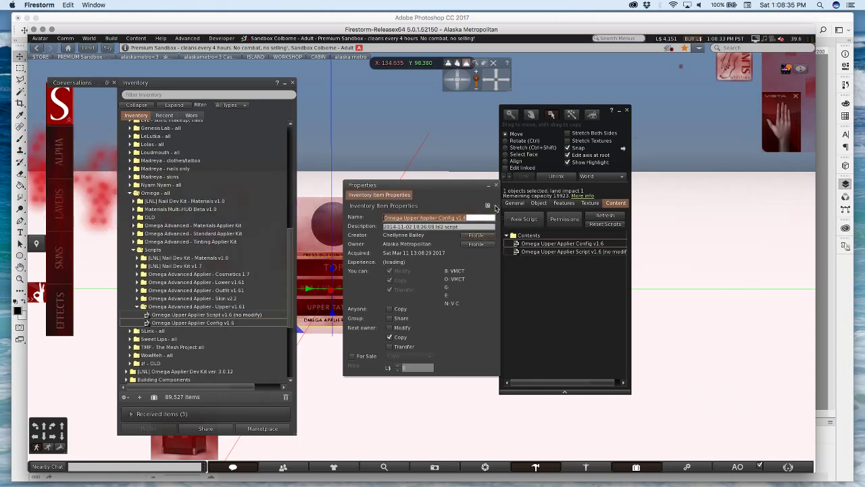
left_click(496, 208)
Open the blue denim box's Omega Upper Applier Config v1.6 script and copy the asset UUID of the omega-applier-sample-demo texture
double_click(545, 245)
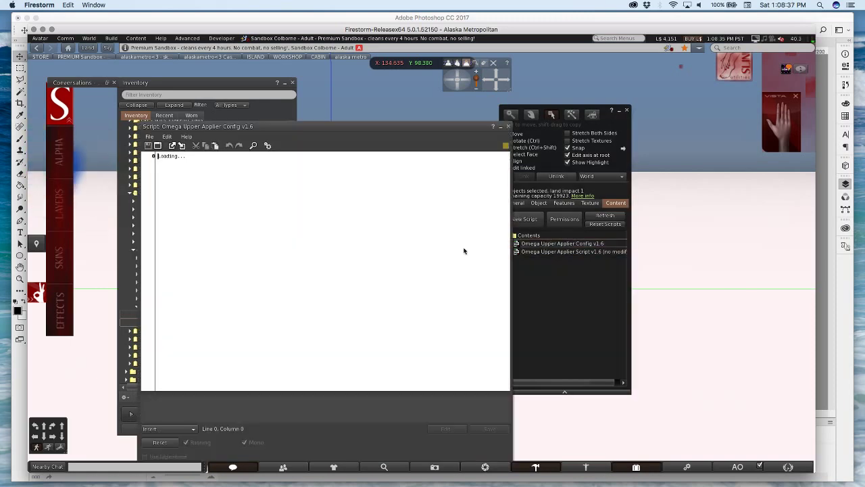
left_click_drag(298, 97, 496, 88)
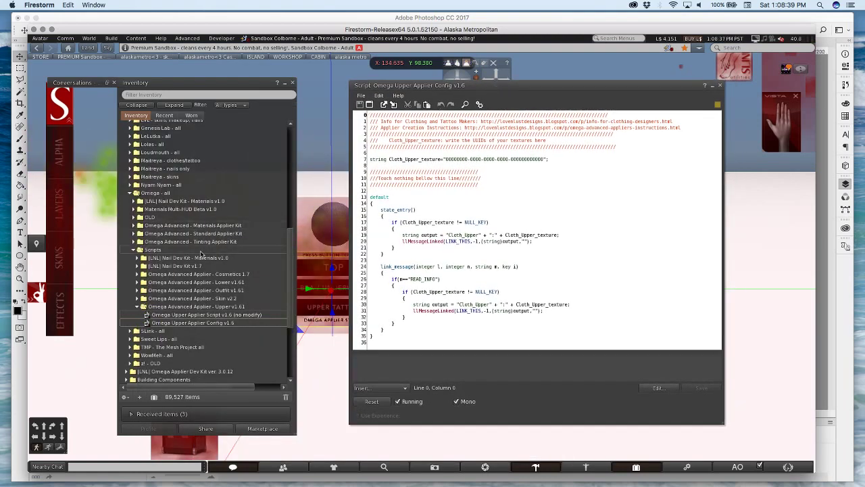
scroll(199, 249, "up", 15)
double_click(178, 275)
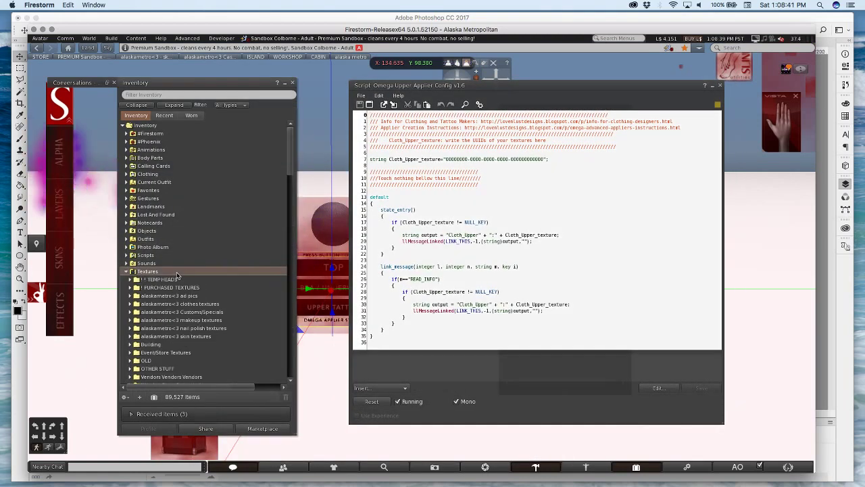
scroll(177, 274, "down", 10)
scroll(177, 273, "down", 10)
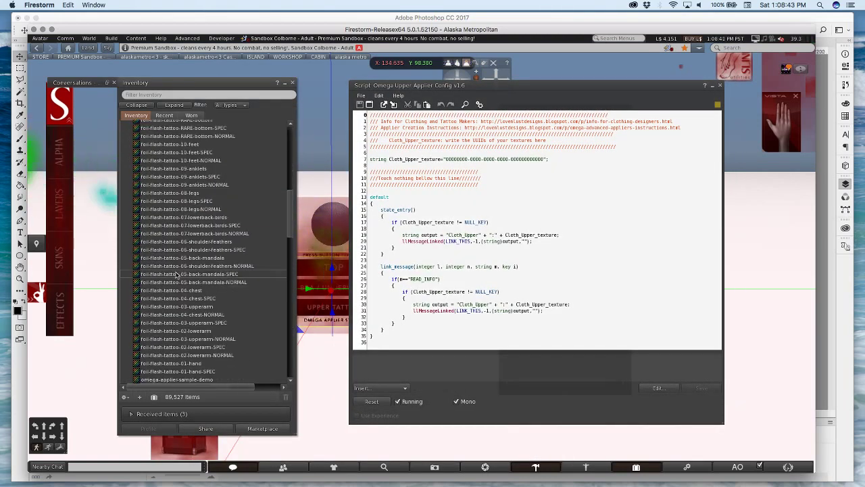
left_click(162, 287)
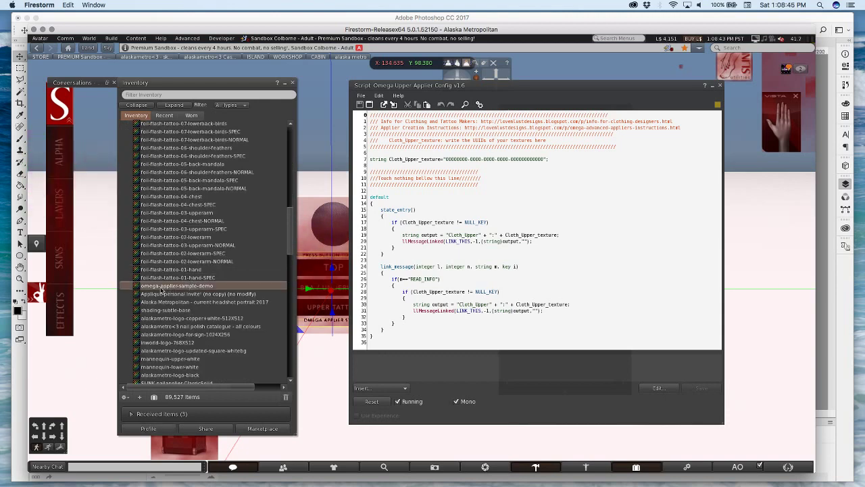
right_click(180, 286)
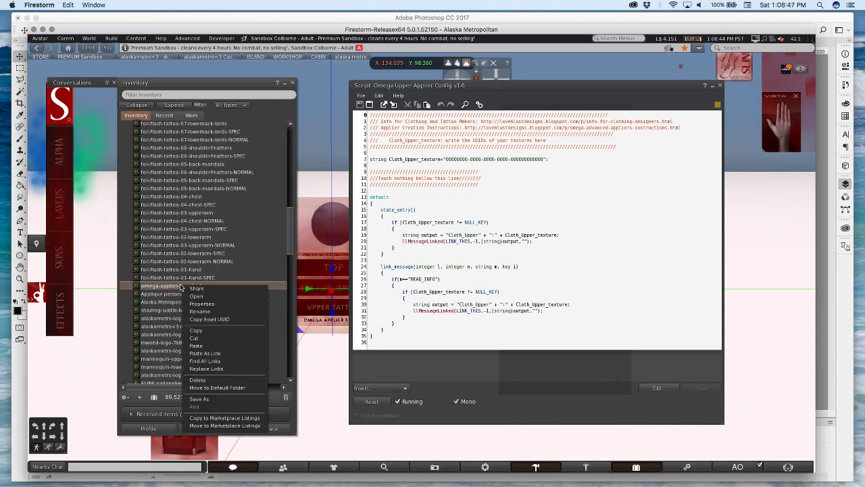
left_click(229, 320)
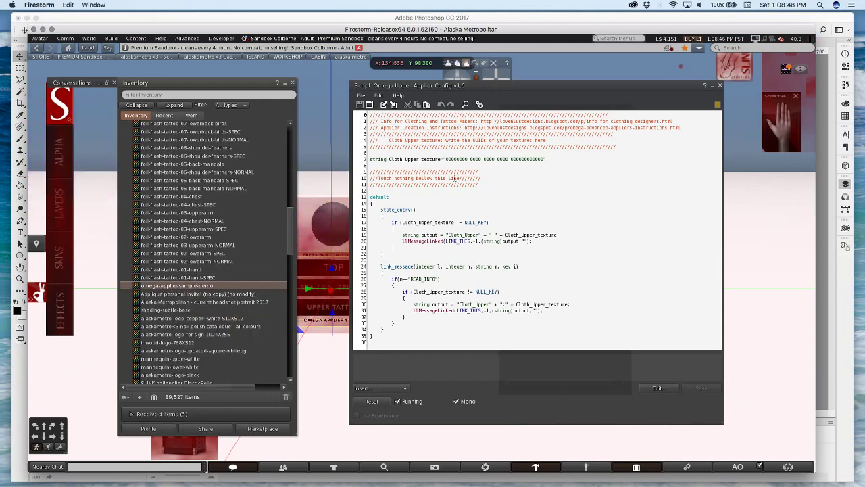
right_click(168, 287)
left_click(196, 319)
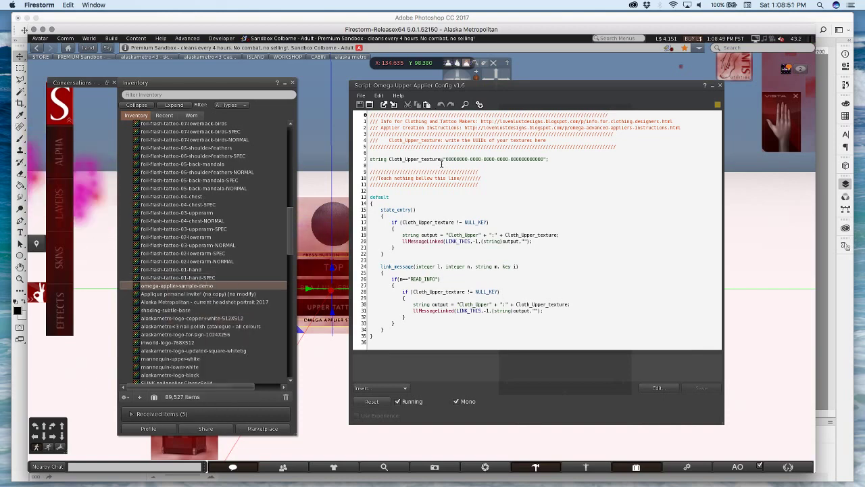
Replace the zero placeholder of Cloth_Upper_texture with the omega-applier-sample-demo UUID, then save and close the blue denim config script
left_click_drag(447, 158, 539, 159)
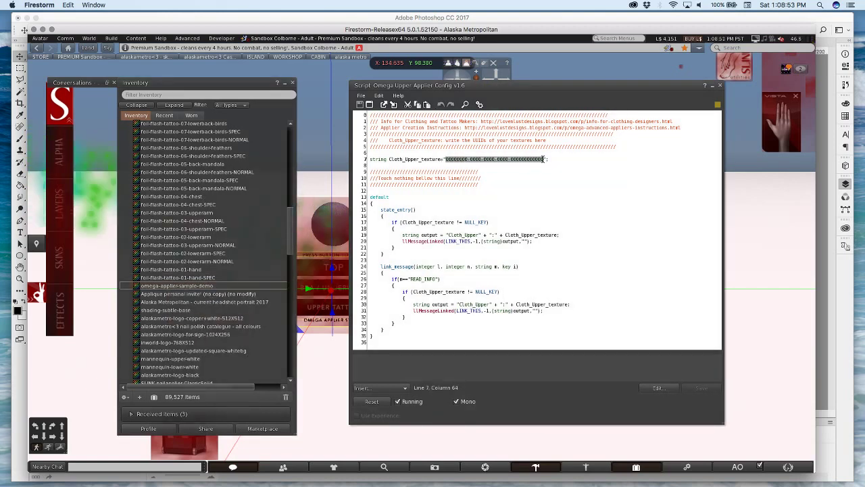
key("super+v")
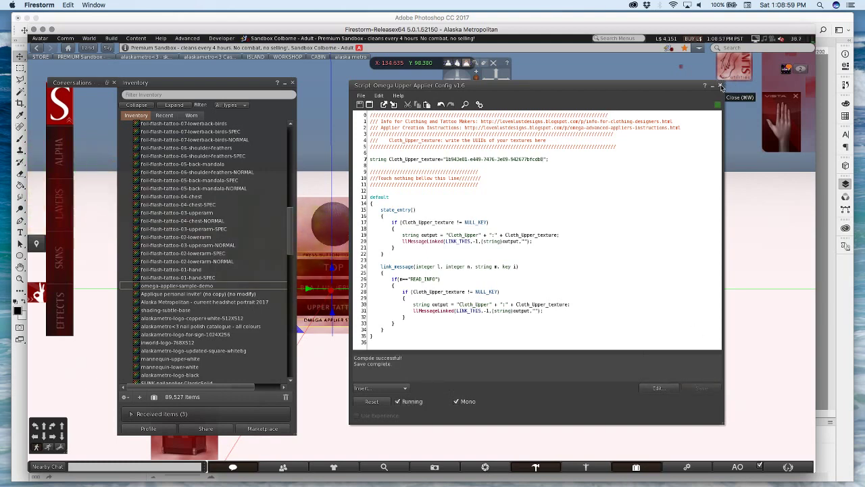
left_click(720, 87)
Select the black denim box and add the Omega Upper Applier script and config v1.6 to its contents
left_click(440, 300)
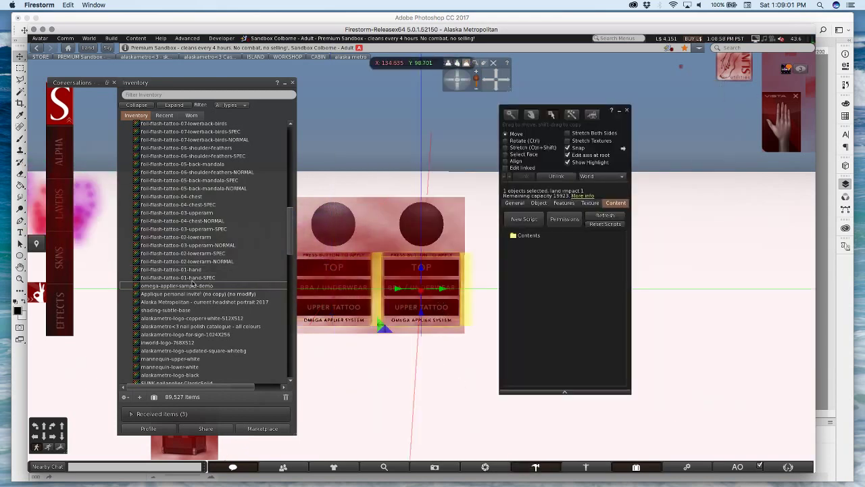
scroll(190, 265, "up", 6)
scroll(190, 265, "up", 15)
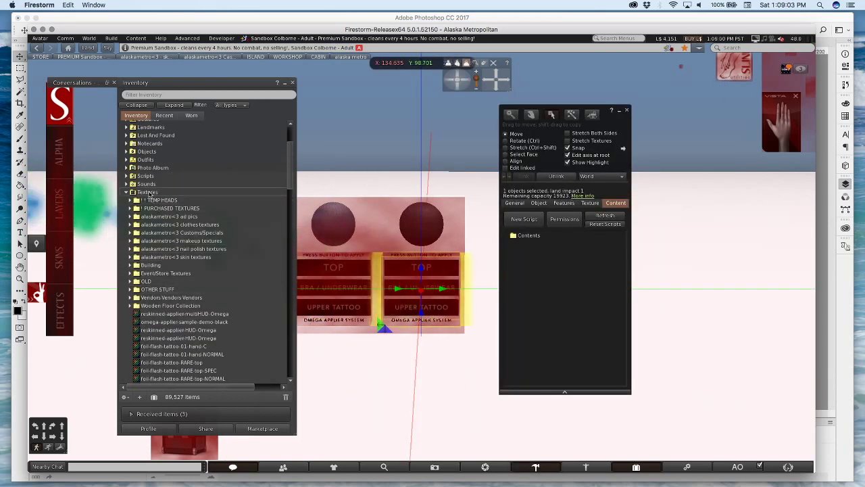
scroll(196, 325, "down", 6)
left_click_drag(198, 344, 551, 239)
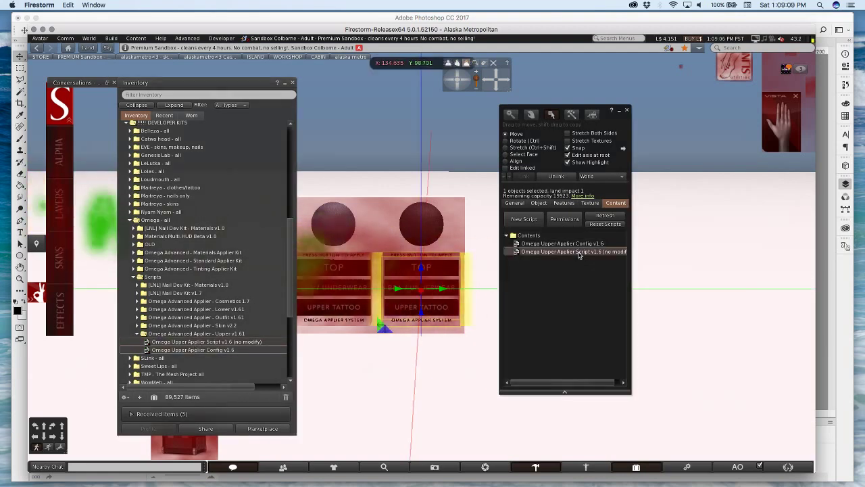
Check the item properties and next-owner permissions of the two scripts inside the black denim box
right_click(586, 242)
left_click(588, 251)
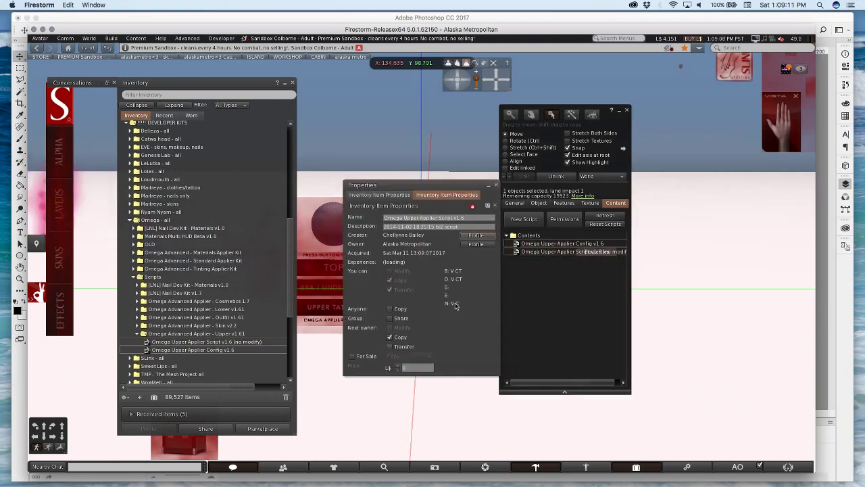
left_click(495, 205)
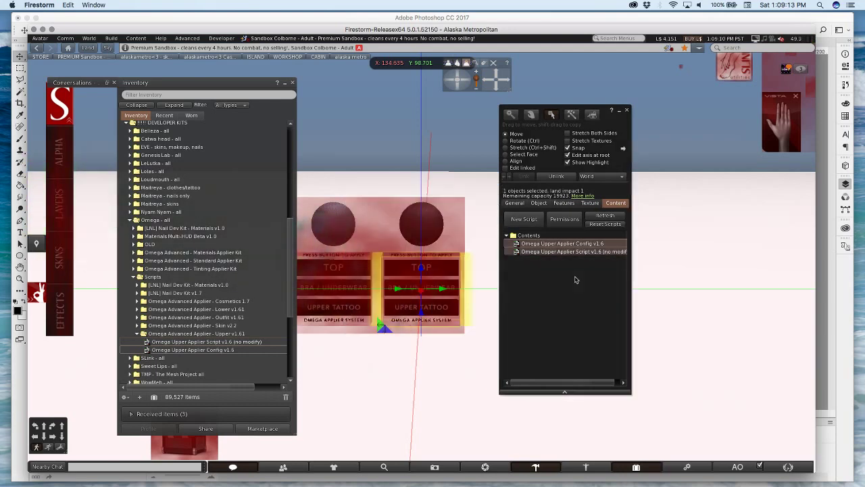
Open the black denim box's Omega Upper Applier Config v1.6 script and copy the UUID of the omega-applier-sample-demo-black texture from its preview
double_click(555, 244)
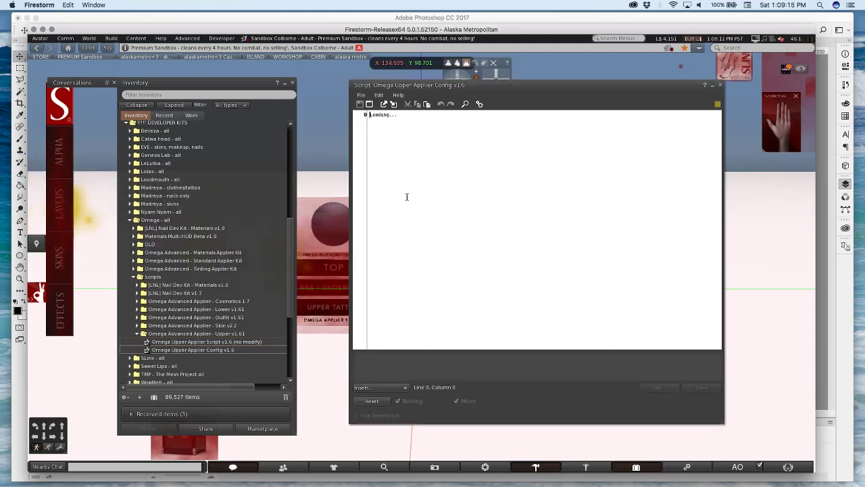
scroll(202, 210, "up", 5)
double_click(171, 186)
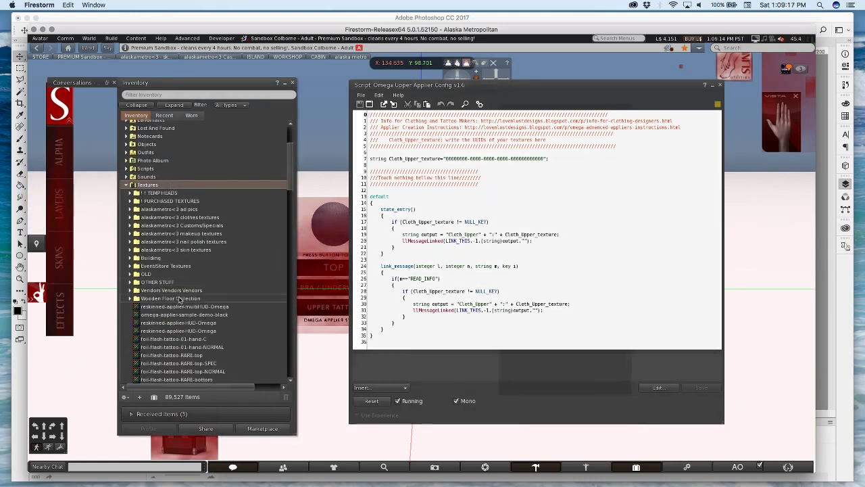
double_click(191, 293)
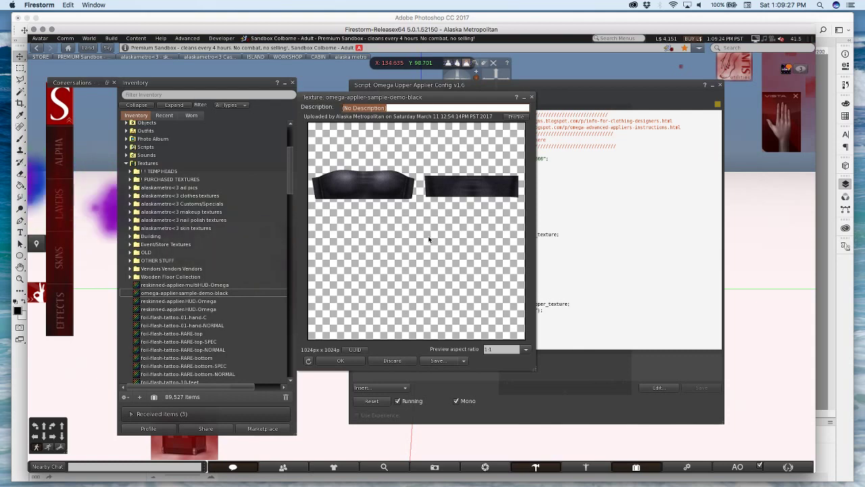
left_click(362, 351)
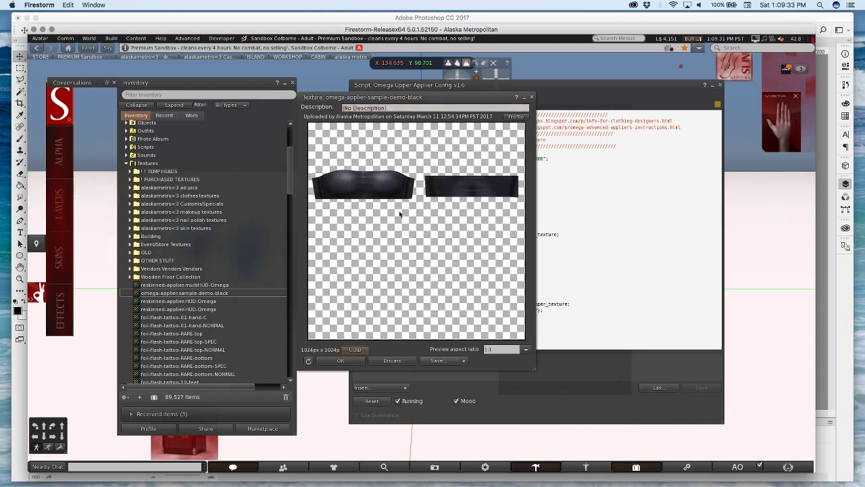
left_click(533, 98)
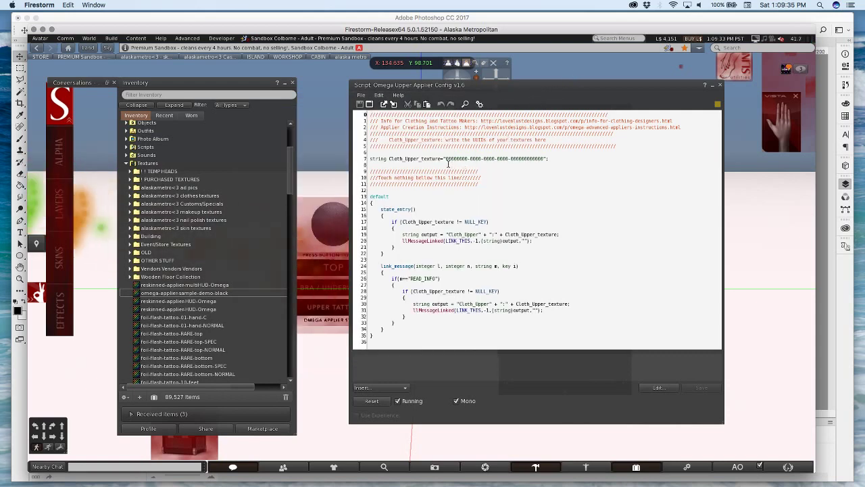
Replace the zero placeholder of Cloth_Upper_texture with the omega-applier-sample-demo-black UUID, then save and close the black denim config script
left_click_drag(446, 159, 544, 159)
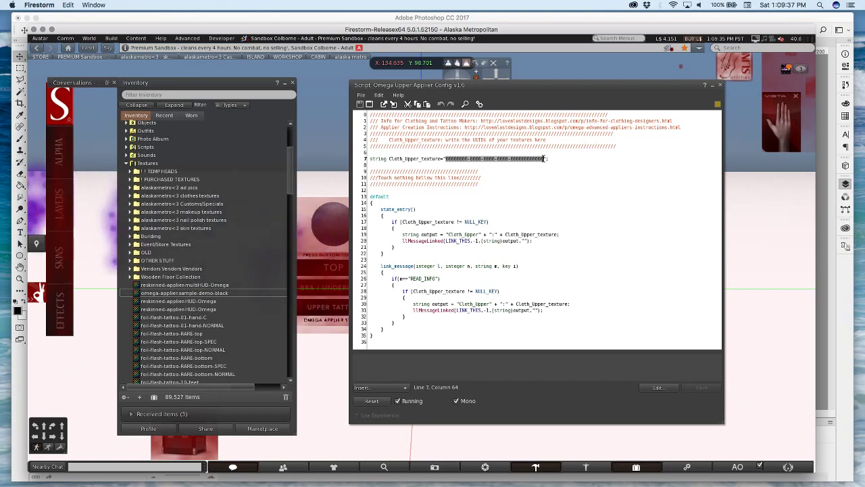
right_click(545, 162)
left_click(561, 171)
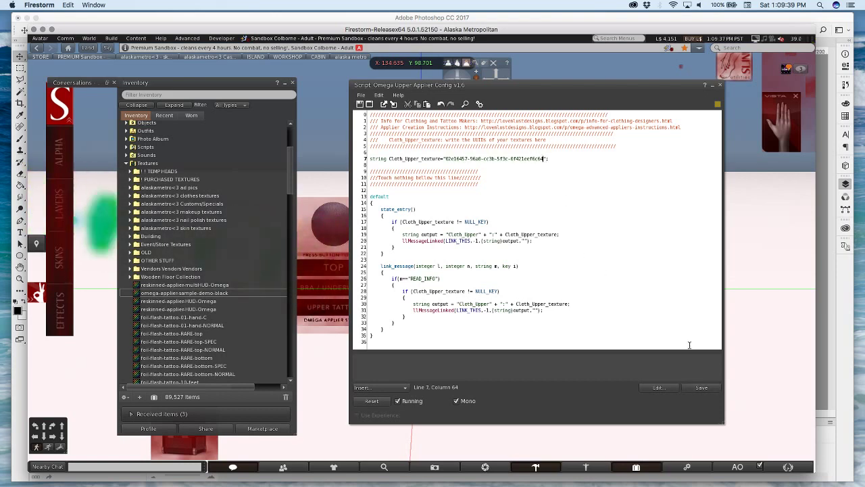
left_click(703, 390)
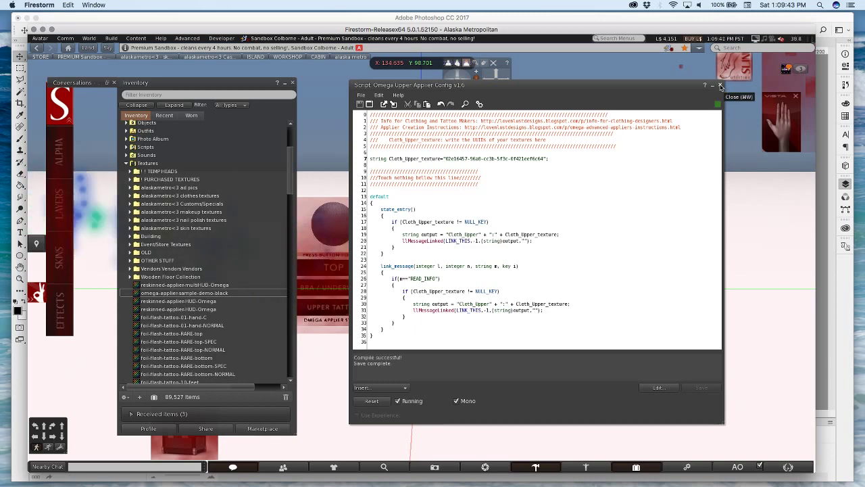
left_click(721, 85)
Leave editing, test the Top button under the darker sphere, and open the nearby chat to check the HUD's response
left_click(627, 112)
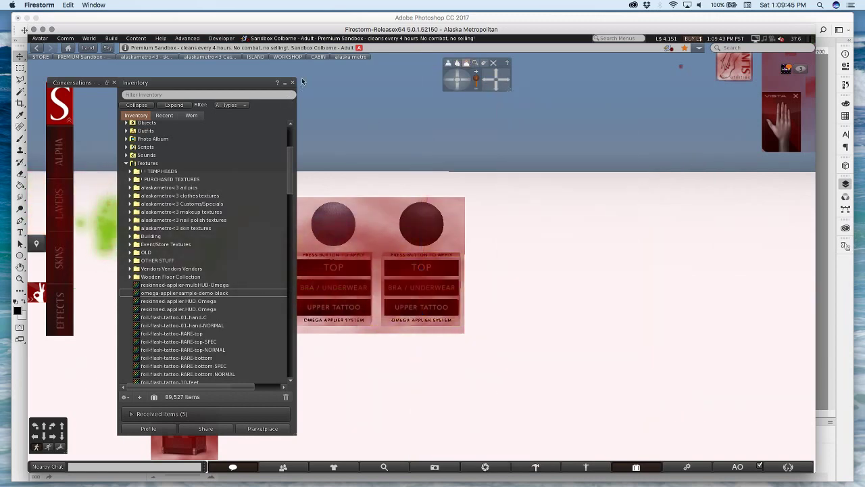
key("super+i")
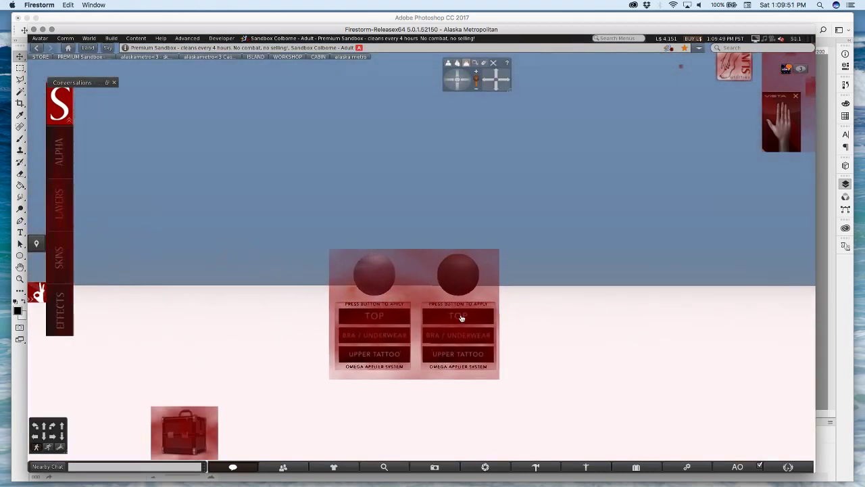
left_click(238, 467)
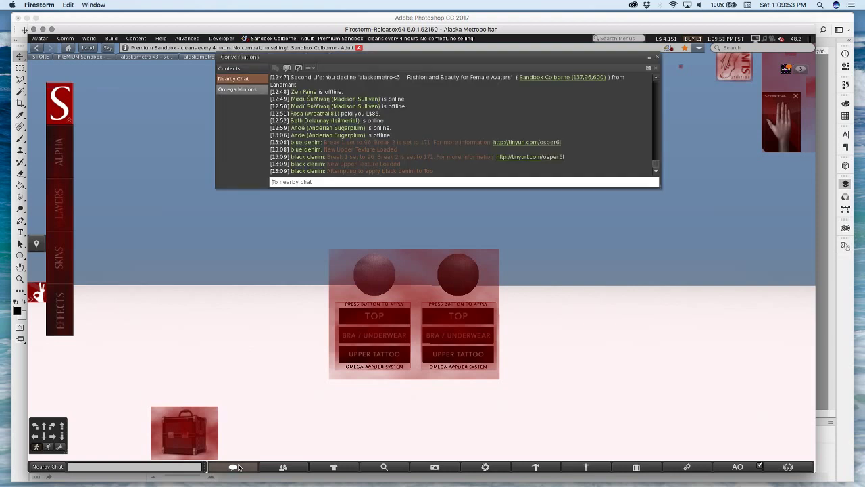
Review the black denim Top button's response in the nearby chat and close the Conversations window
left_click(443, 113)
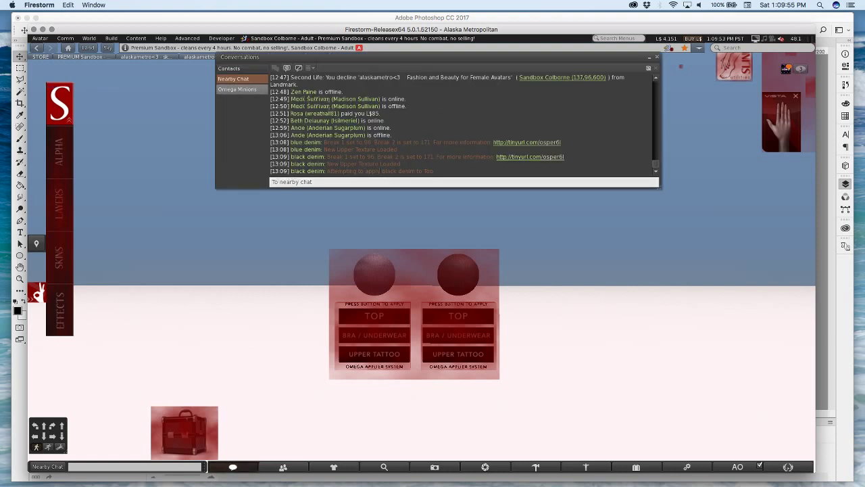
left_click(658, 57)
key("Escape")
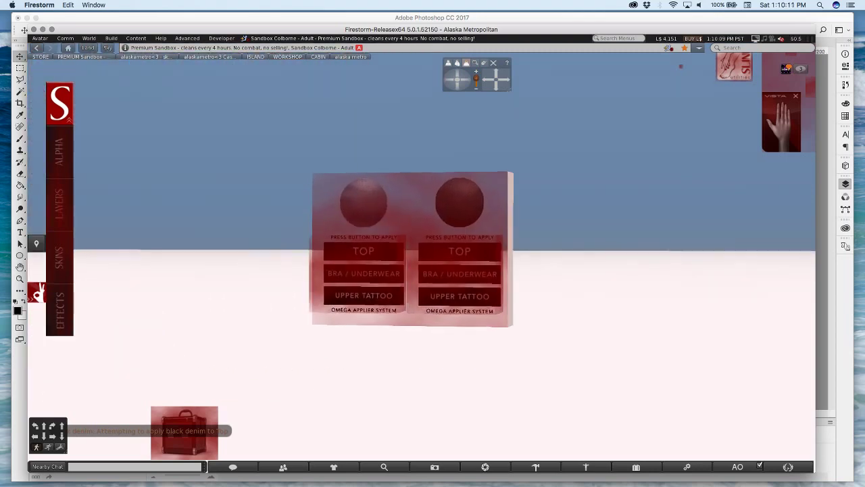
Link the two transparent button boxes to the denim HUD panel, selecting the panel last so it becomes the root, and leave editing
right_click(460, 311)
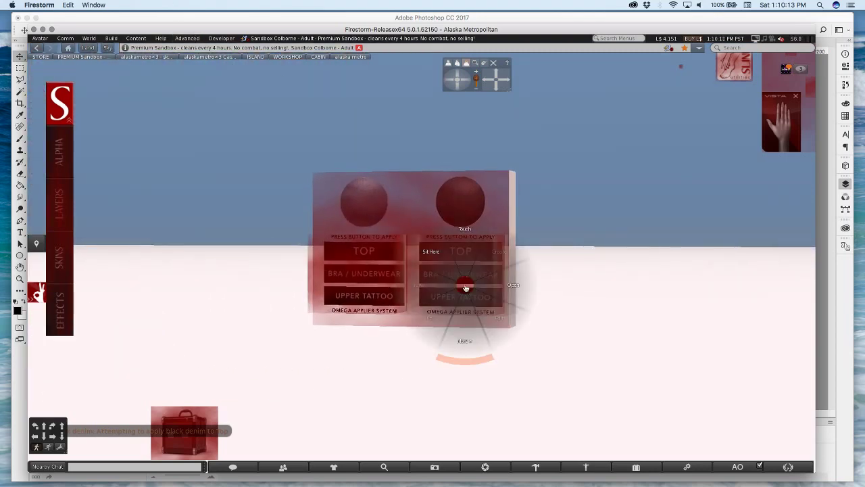
left_click(480, 298)
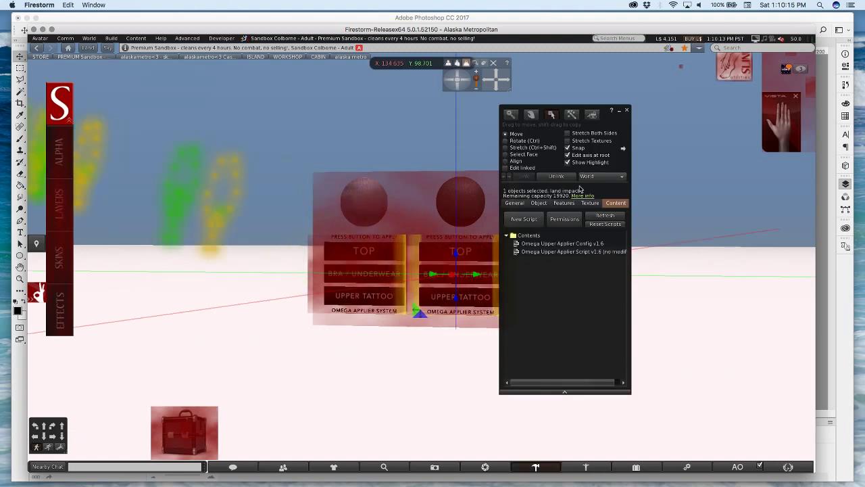
left_click(362, 270, "shift")
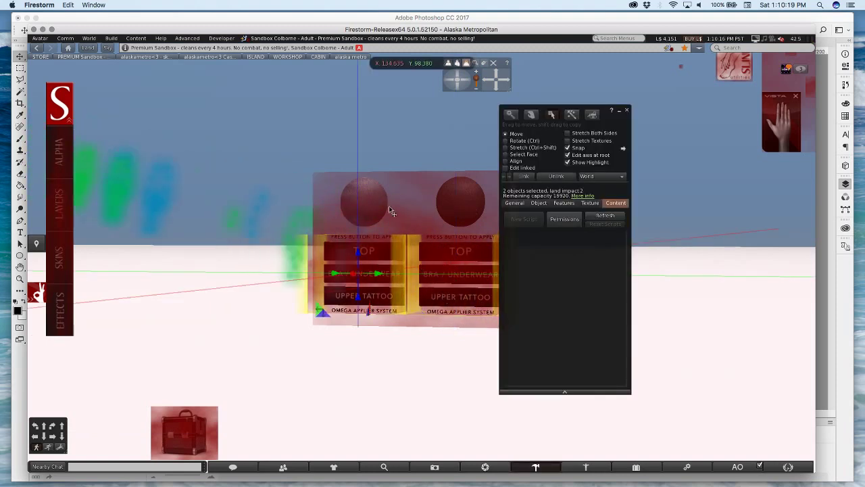
left_click(410, 201, "shift")
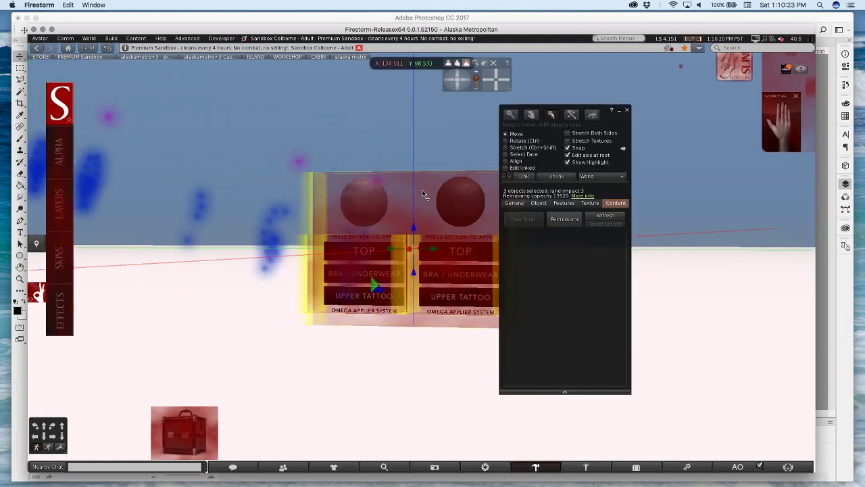
left_click_drag(603, 133, 721, 121)
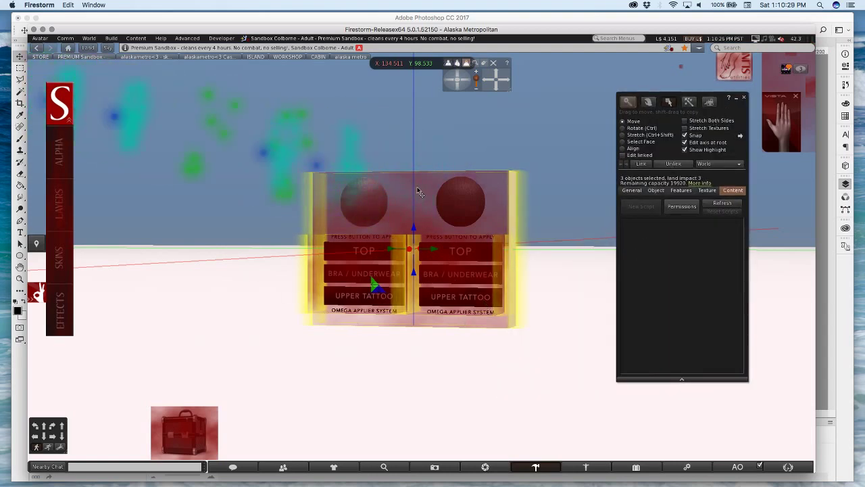
left_click(430, 223, "shift")
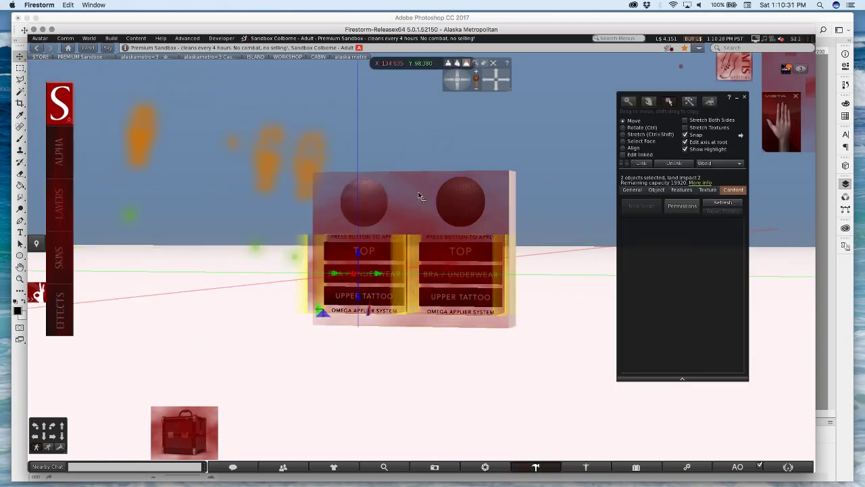
left_click(470, 219, "shift")
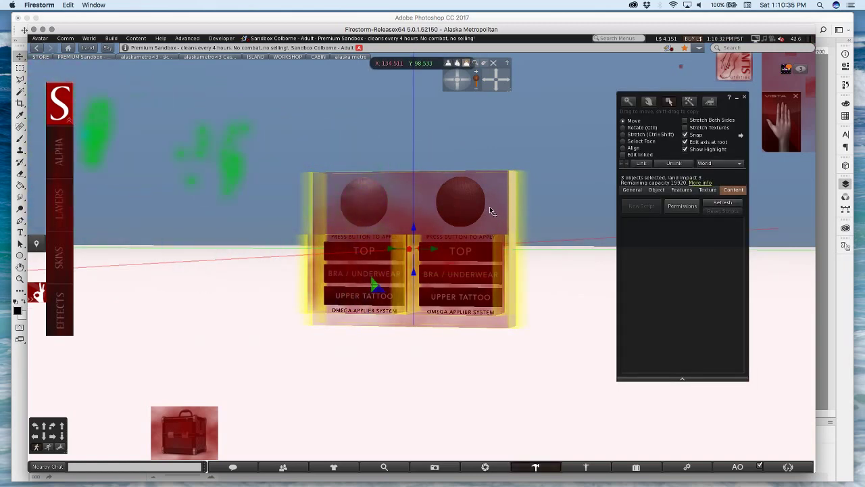
left_click(564, 180)
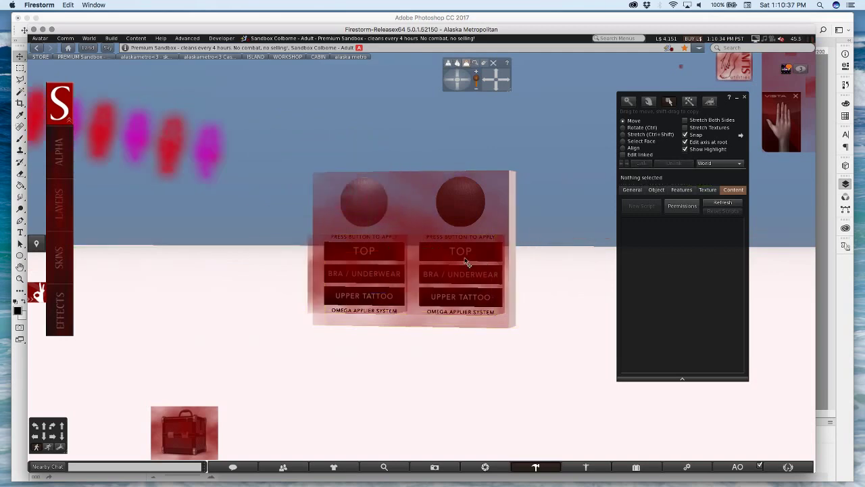
left_click(464, 259)
left_click(386, 261, "shift")
key("Delete")
key("ctrl+3")
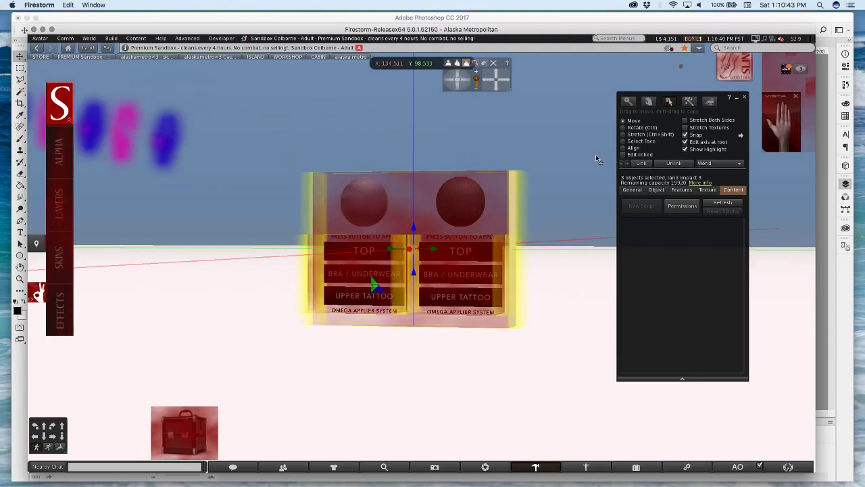
key("ctrl+l")
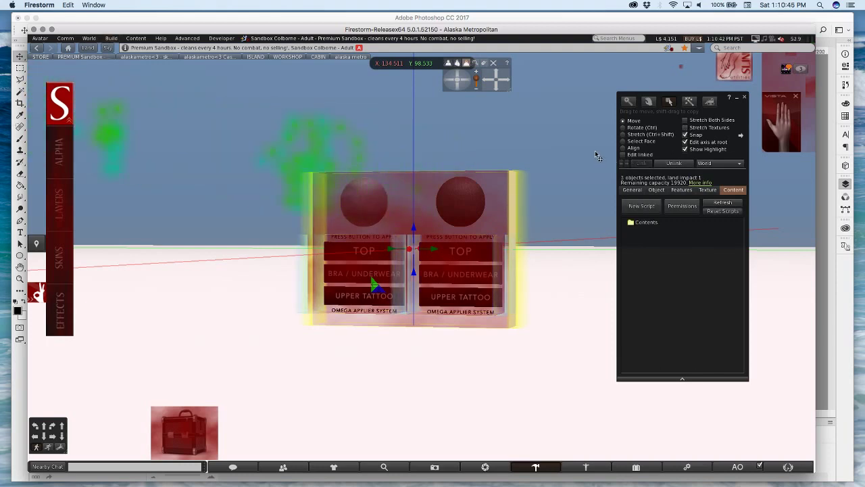
key("Escape")
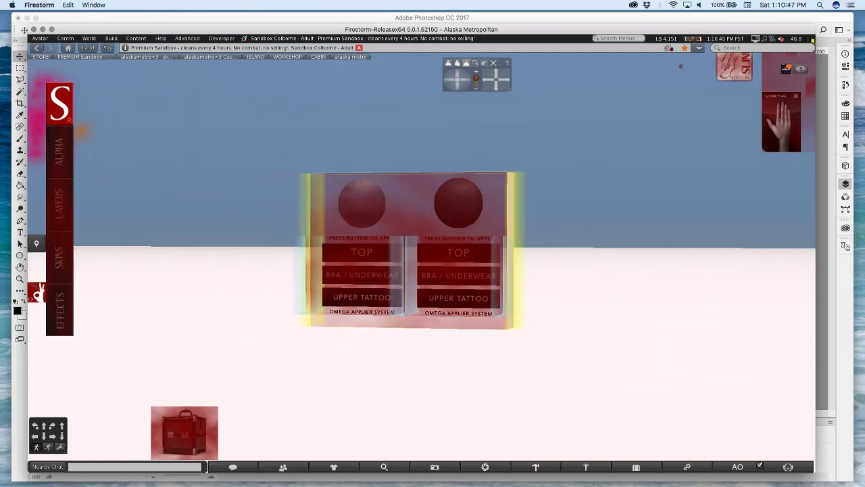
Name the linked HUD object "Omega multi-hud - tube tops"
left_click_drag(506, 213, 499, 238, "alt")
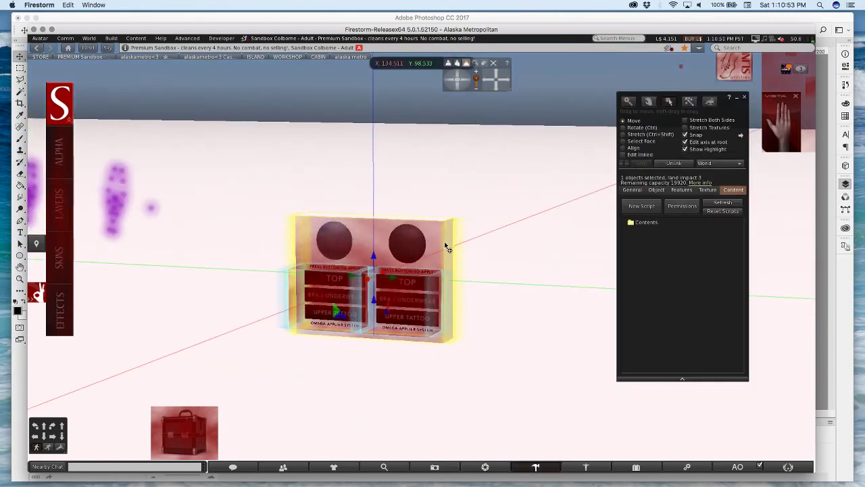
left_click_drag(442, 243, 406, 271, "ctrl+alt")
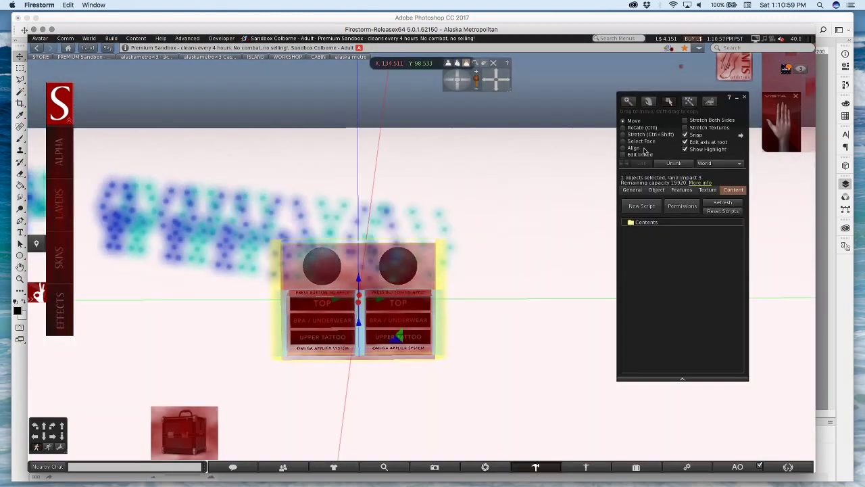
left_click(632, 190)
left_click(735, 200)
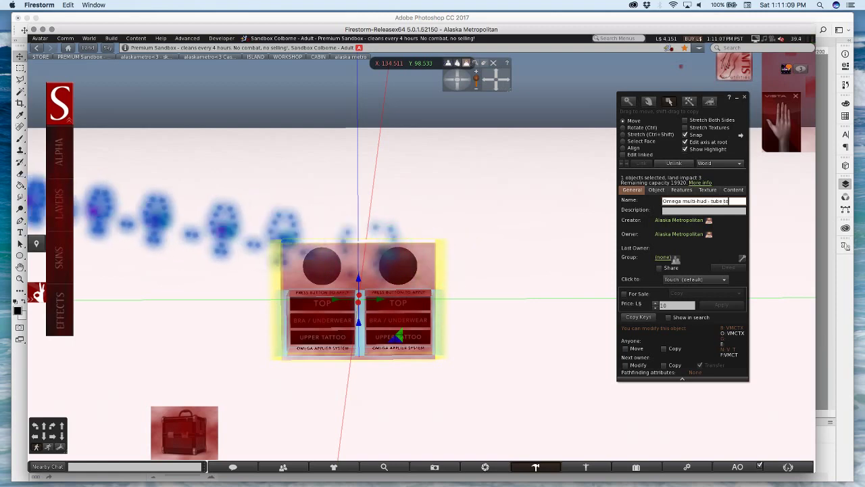
type("ps")
key("Return")
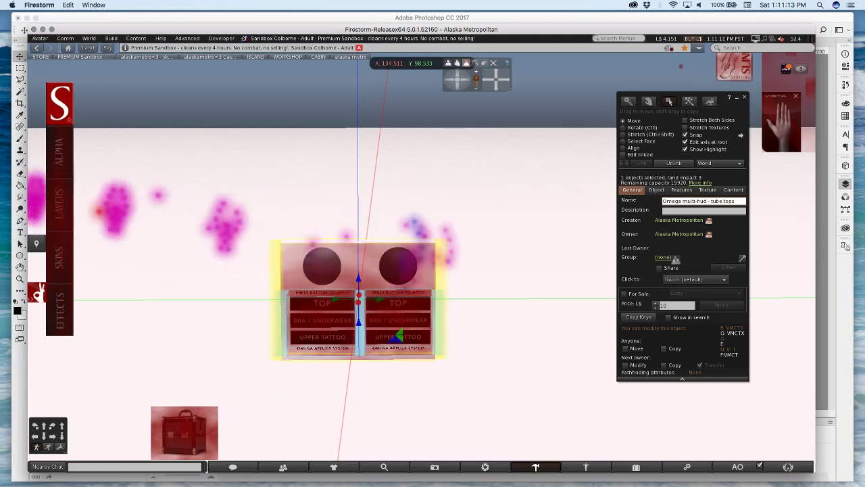
Turn off the highlighting of transparent objects
left_click(187, 37)
mouse_move(216, 129)
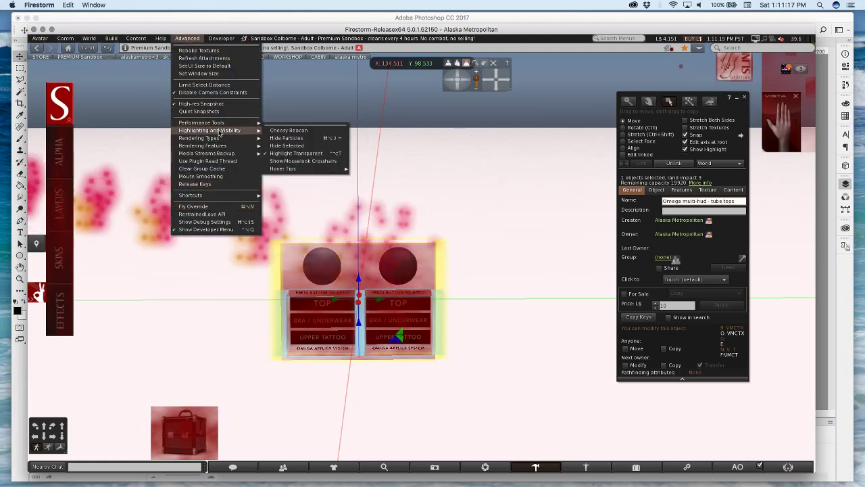
left_click(304, 153)
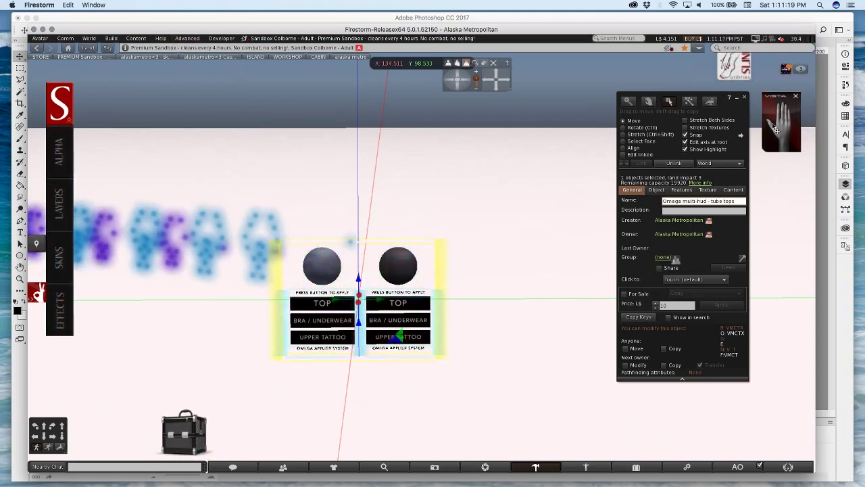
Leave editing and take the finished multi-HUD from the ground into the inventory
left_click(745, 99)
left_click_drag(369, 296, 421, 257, "alt")
right_click(445, 238)
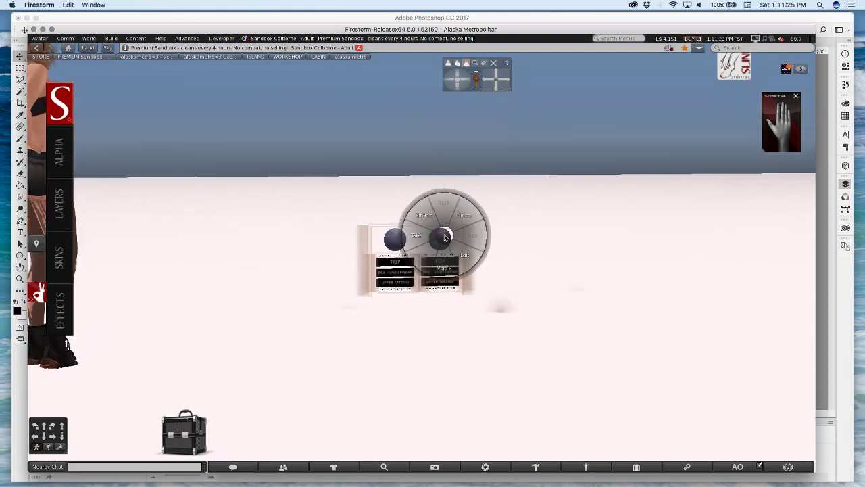
left_click(421, 236)
key("Escape")
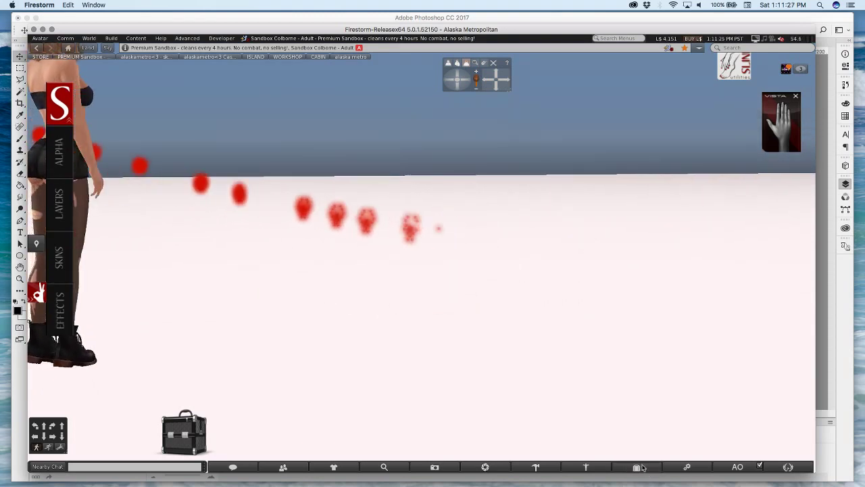
Copy the Omega multi-hud - tube tops item from the inventory's Objects folder into the LIVESTREAM folder
left_click(636, 466)
double_click(143, 165)
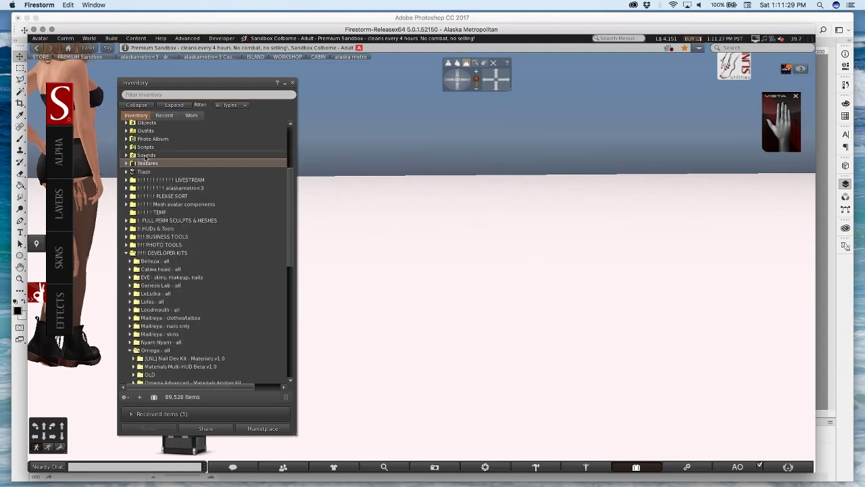
scroll(161, 161, "up", 5)
double_click(160, 210)
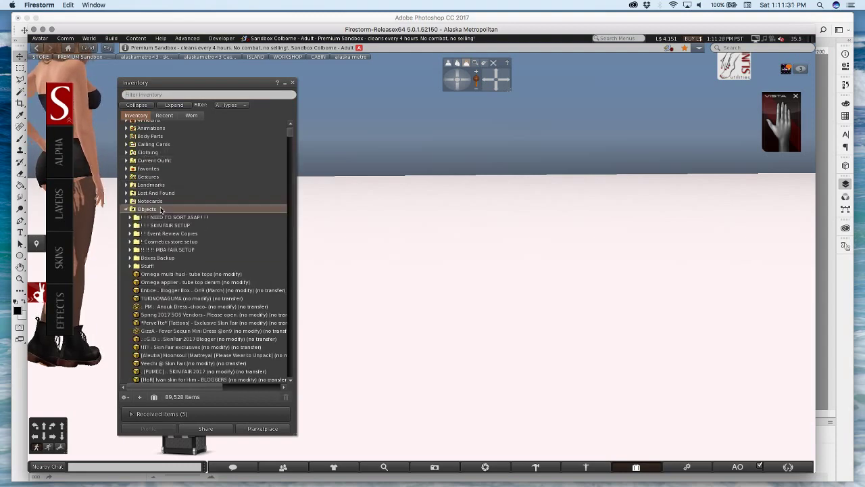
left_click(196, 274)
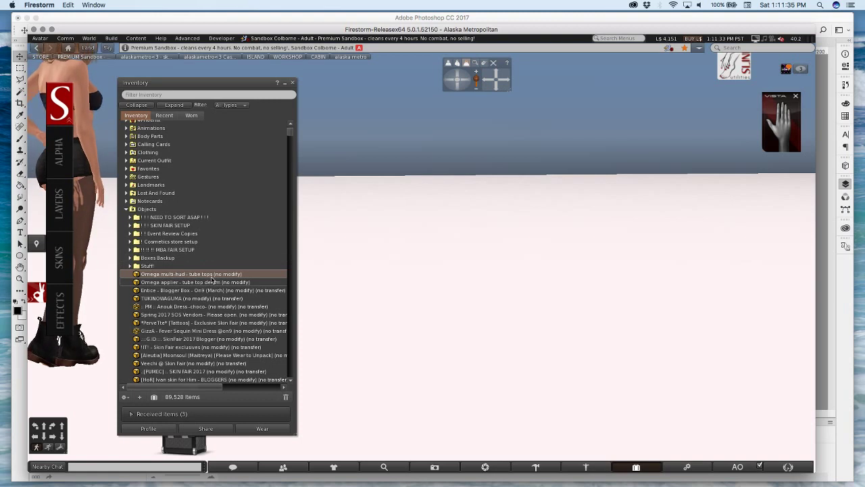
key("Left")
key("Left")
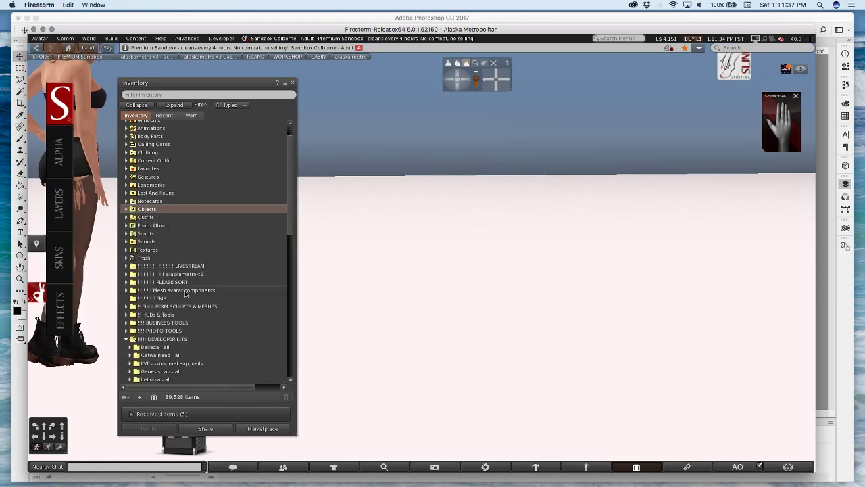
double_click(170, 265)
left_click(195, 274)
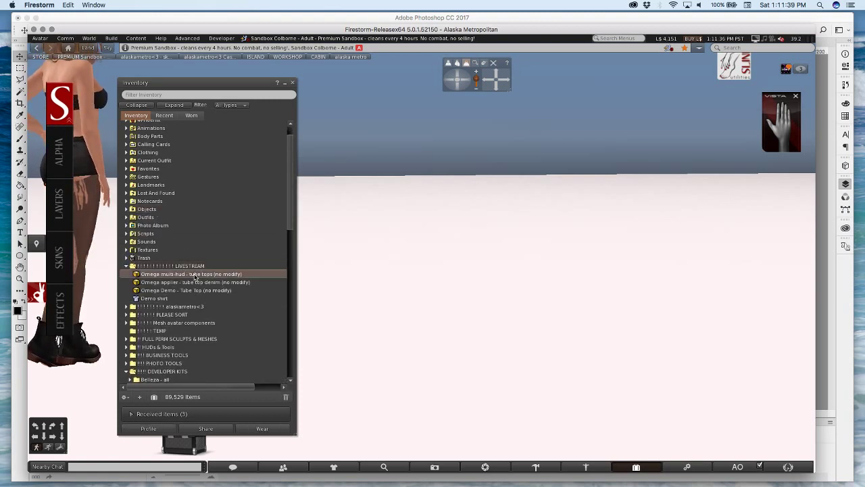
Attach the Omega multi-hud - tube tops item from the LIVESTREAM folder to the Center HUD position and close the inventory
right_click(195, 275)
mouse_move(240, 411)
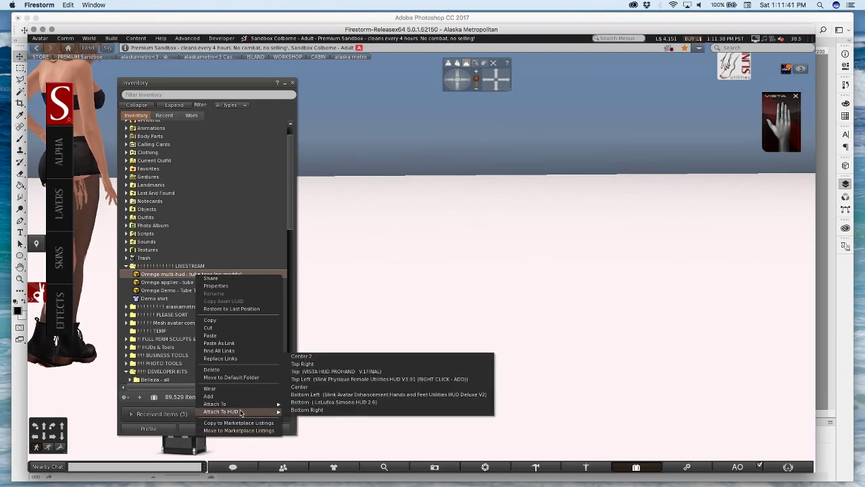
left_click(320, 388)
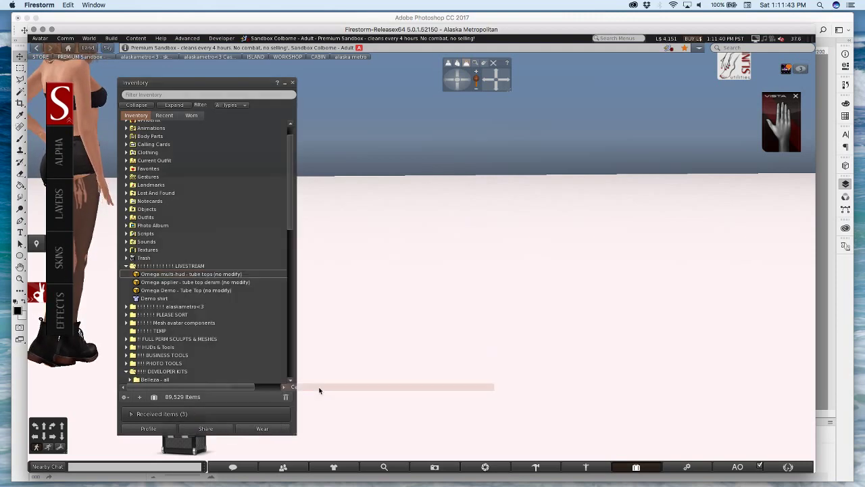
left_click(292, 82)
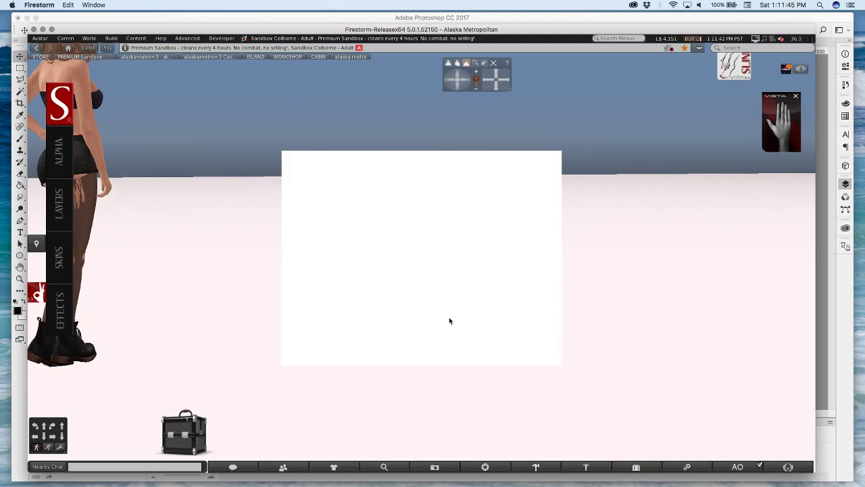
Edit the attached HUD and set its Z rotation to 180 degrees so the button side faces the screen
right_click(421, 196)
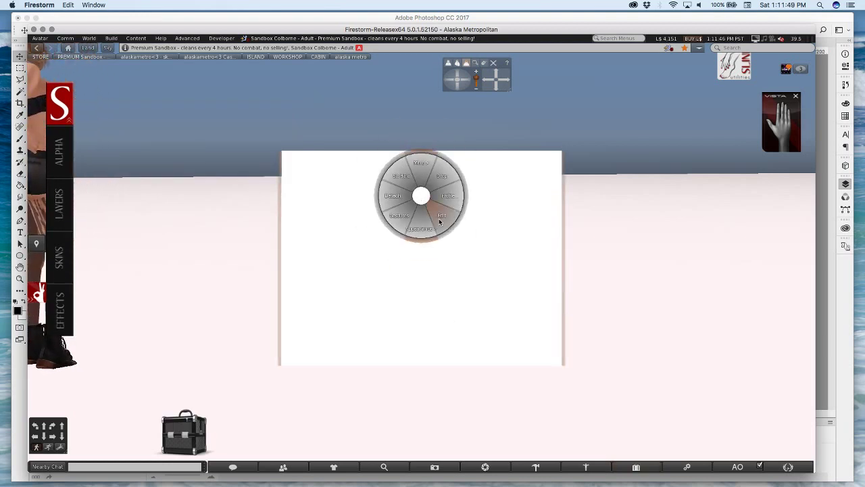
left_click(438, 219)
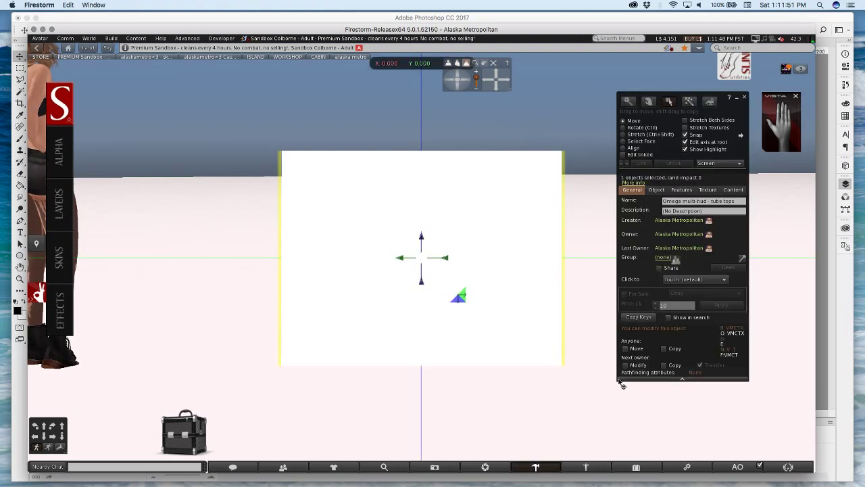
left_click(624, 128)
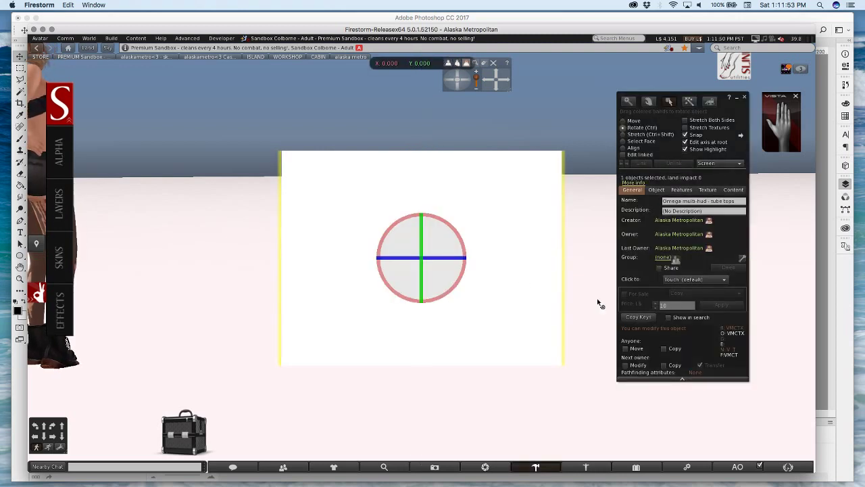
left_click(657, 190)
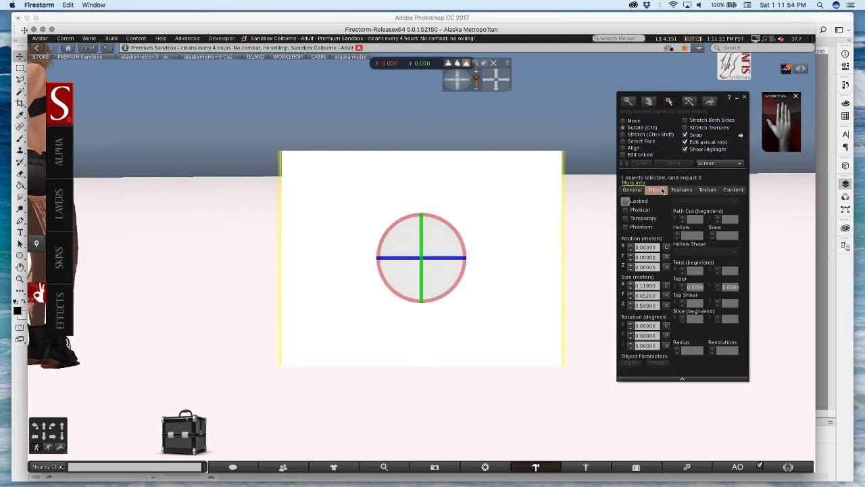
left_click(639, 345)
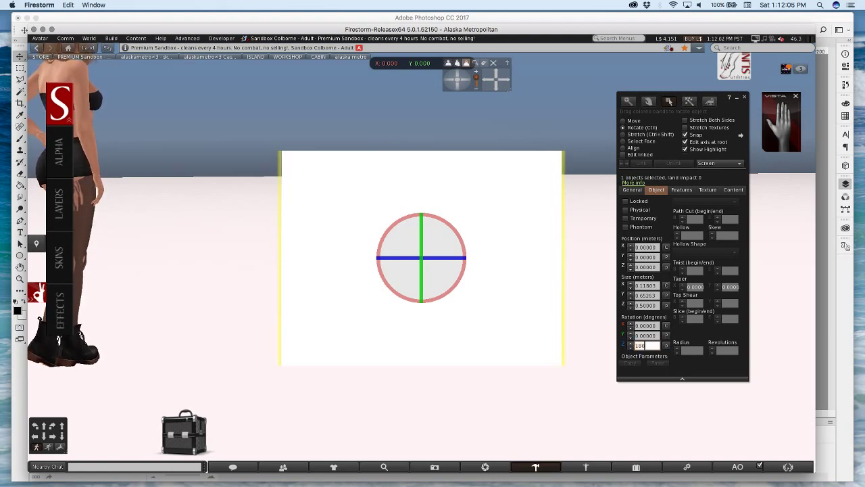
key("Return")
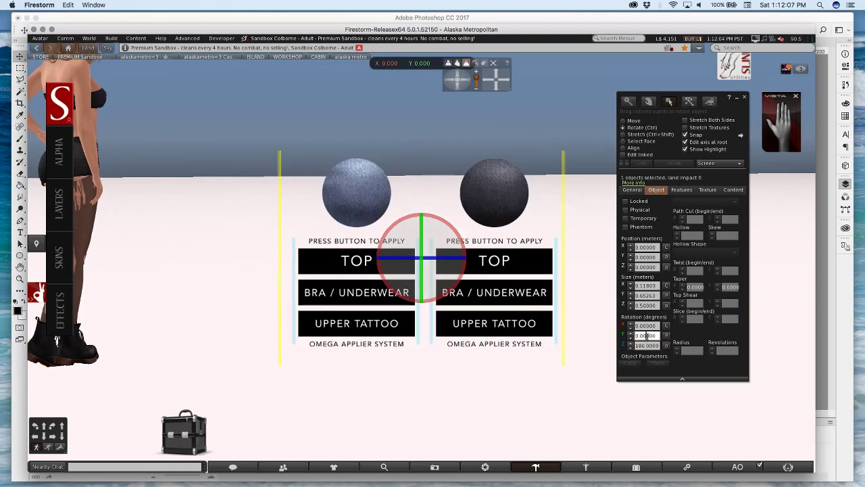
Enable Stretch Both Sides and Stretch Textures, and shrink the attached HUD proportionally to about 0.41 m wide and 0.31 m high
left_click(651, 142)
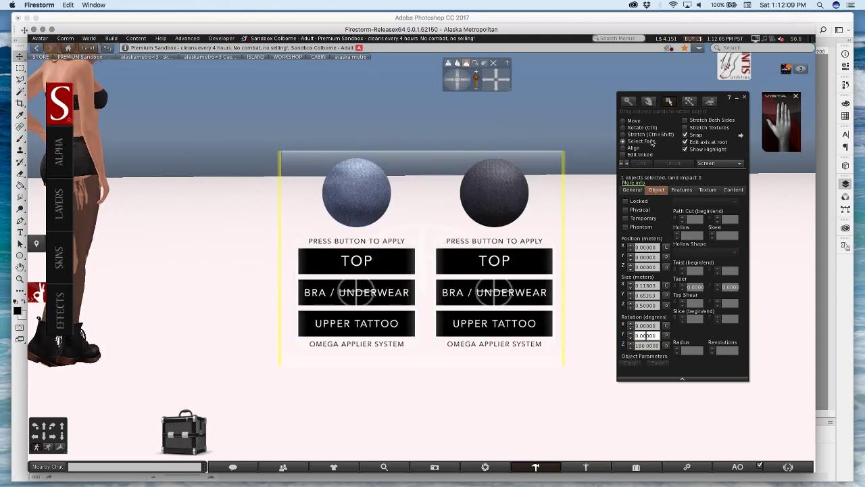
left_click(645, 136)
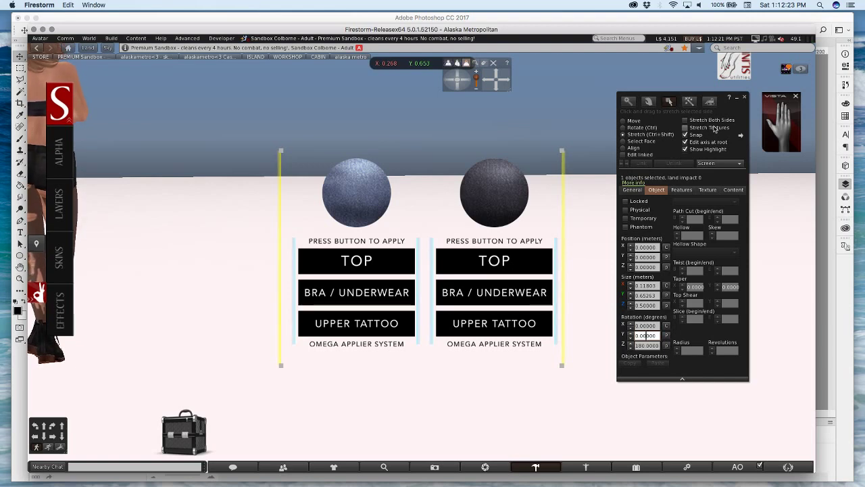
left_click(714, 128)
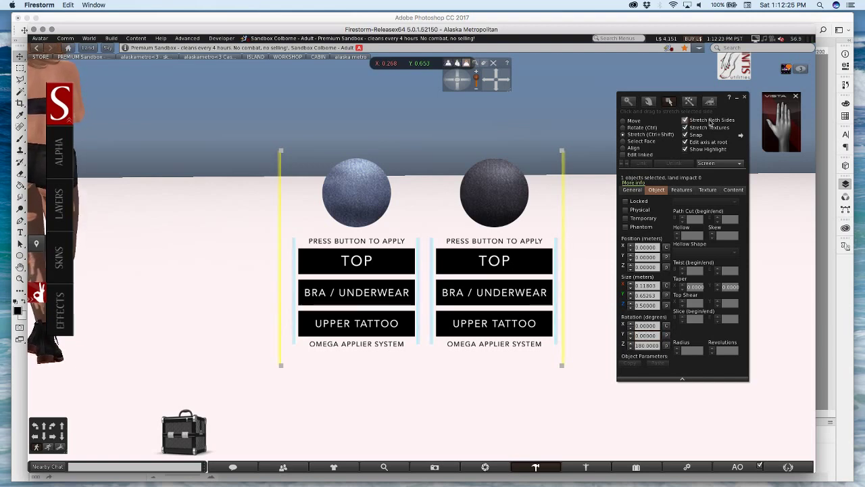
left_click_drag(562, 150, 512, 192)
Move the attached HUD down the screen to a Z position of about -0.22 m and finish editing it
left_click(634, 122)
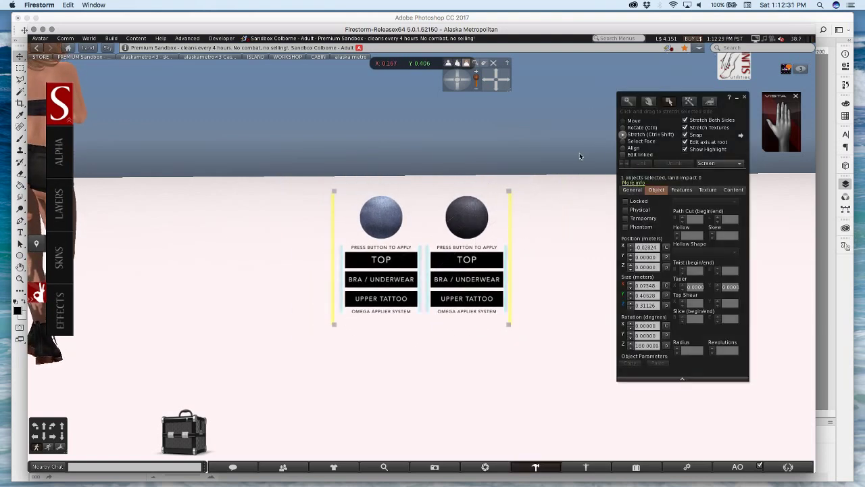
left_click_drag(422, 239, 414, 350)
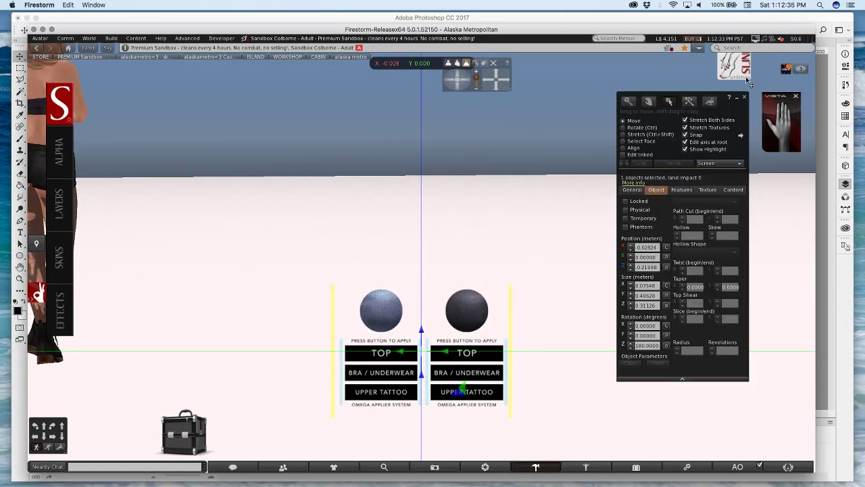
left_click(744, 99)
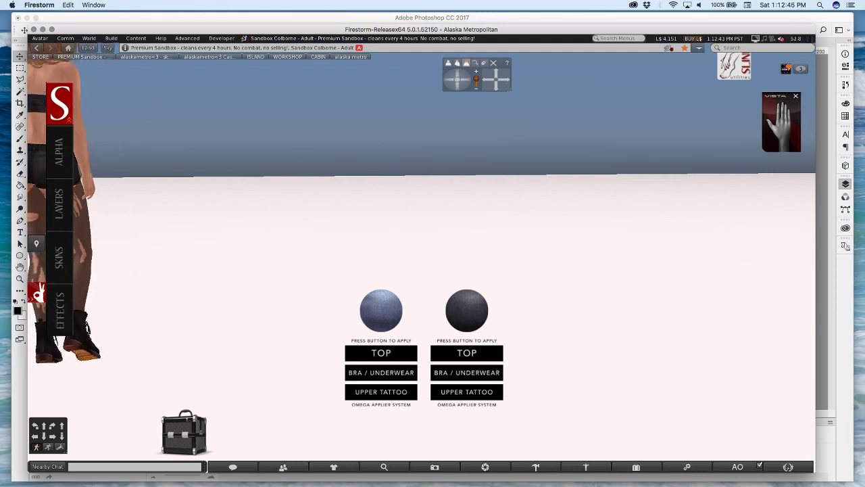
Bring the avatar's front into view and test the HUD by applying the blue denim top followed by the black denim top
left_click(54, 77, "alt")
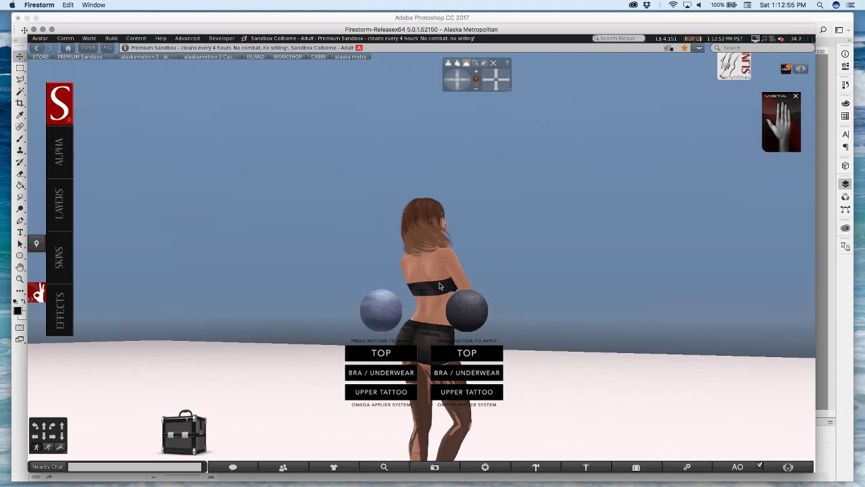
left_click_drag(439, 286, 159, 206, "alt")
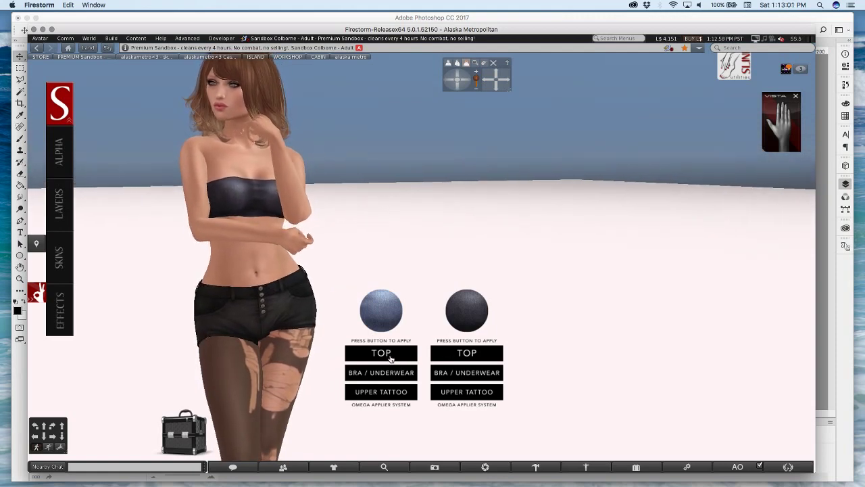
left_click(391, 357)
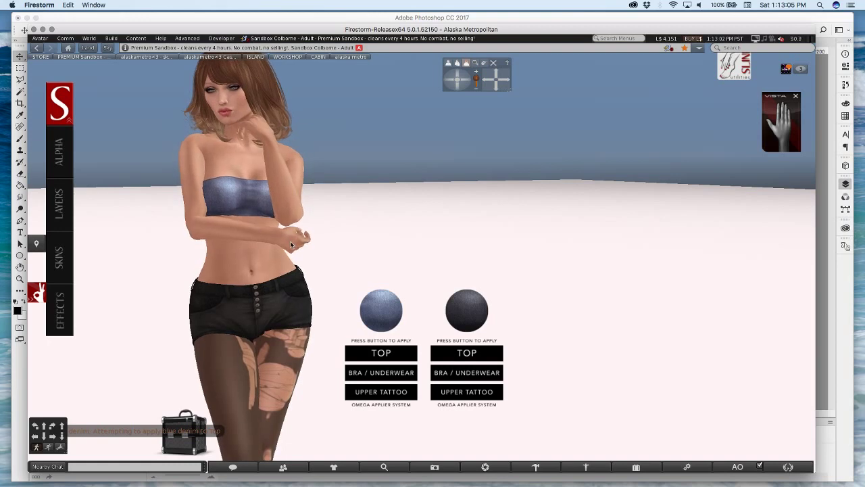
left_click(446, 354)
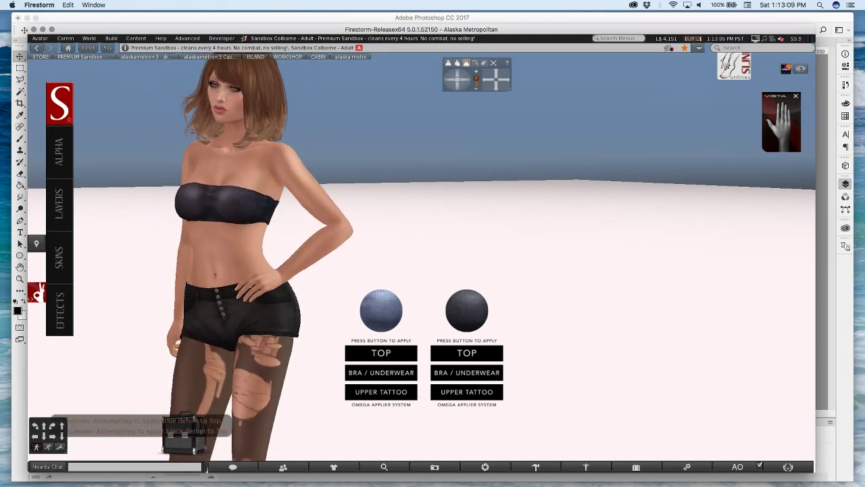
left_click_drag(233, 233, 421, 257, "alt")
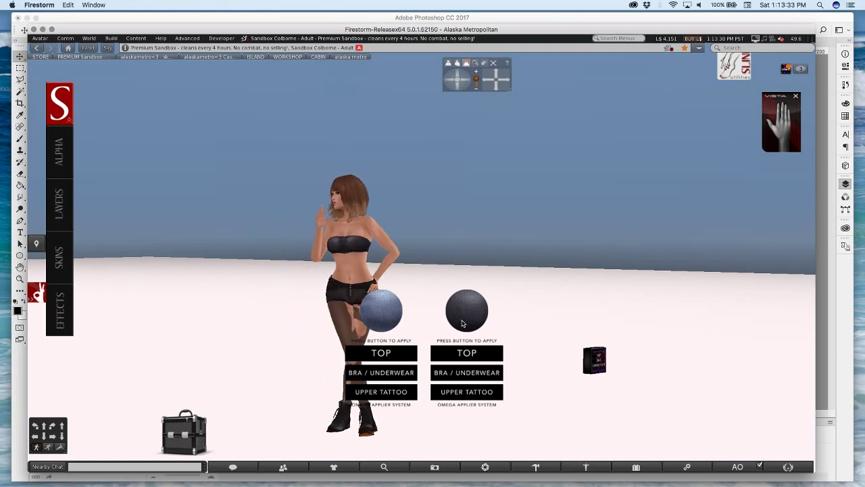
Switch to Photoshop, bring up omega-applier-sample-demo.psd and show its Background layer
left_click(820, 292)
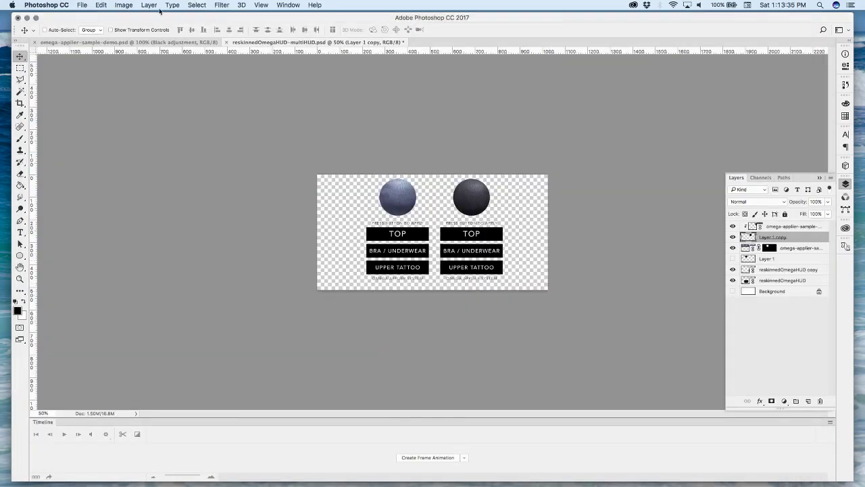
left_click(115, 43)
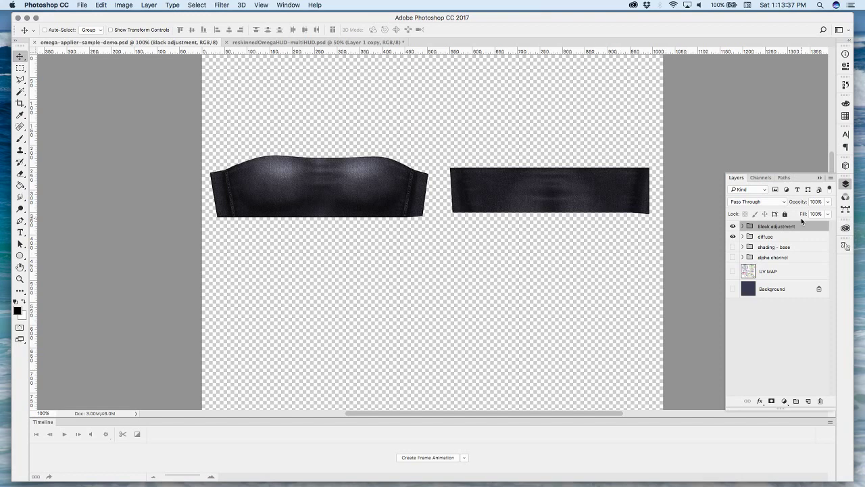
left_click(732, 289)
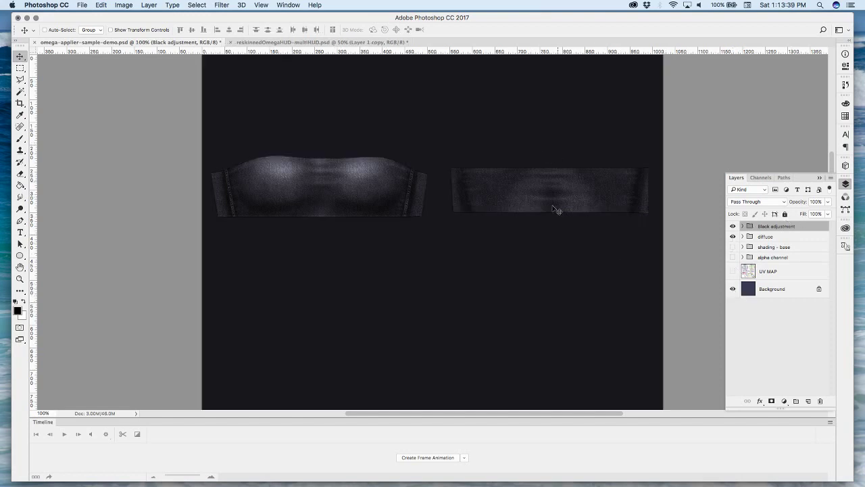
Compare the blue and black versions of the top by toggling the Black adjustment group's visibility, leaving the group shown
left_click(733, 227)
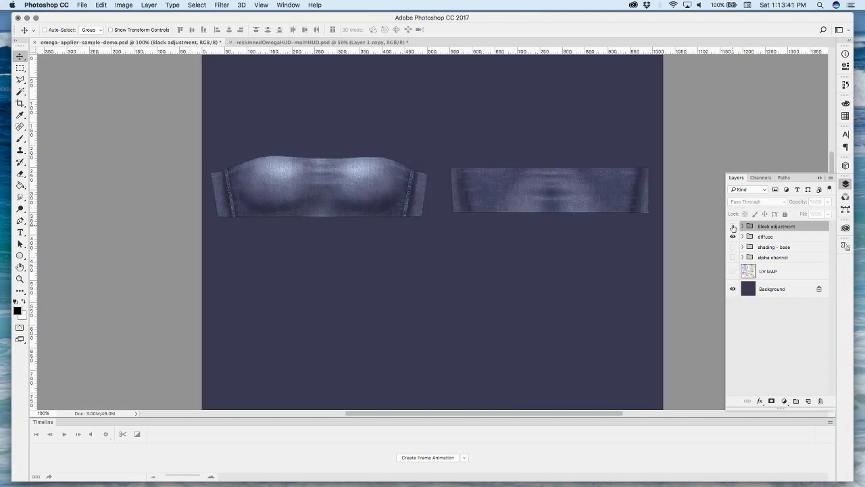
left_click(733, 227)
left_click(733, 228)
left_click(732, 227)
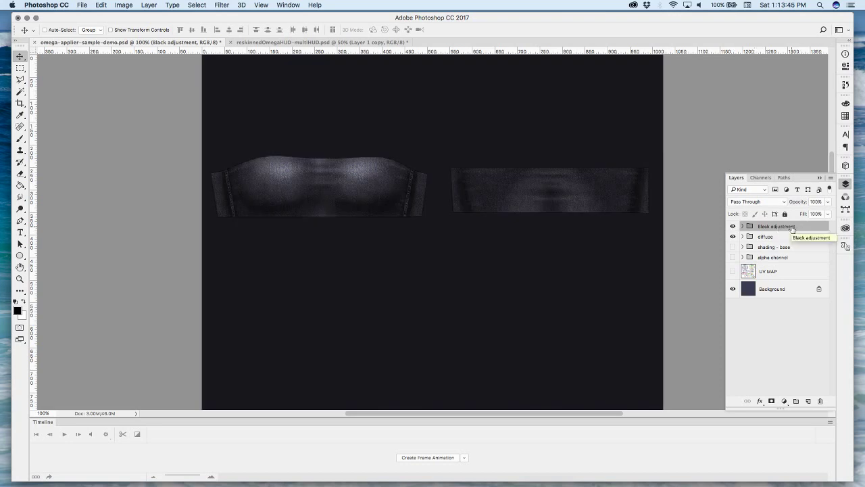
left_click(733, 227)
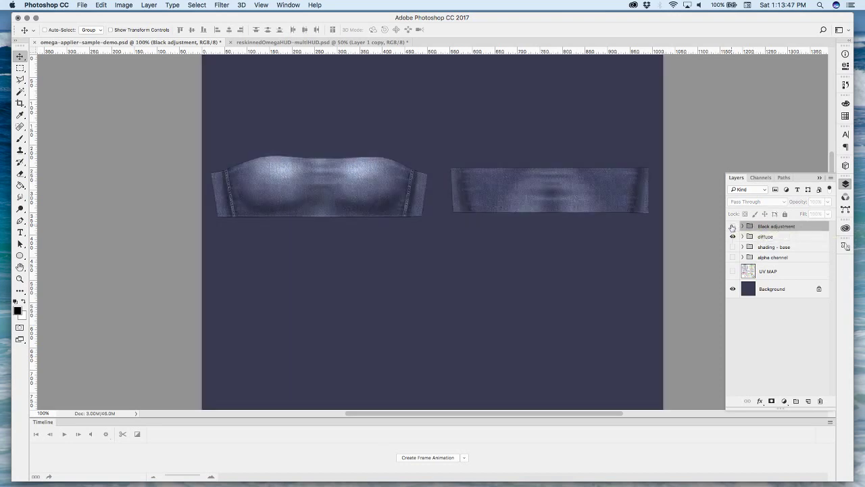
left_click(733, 228)
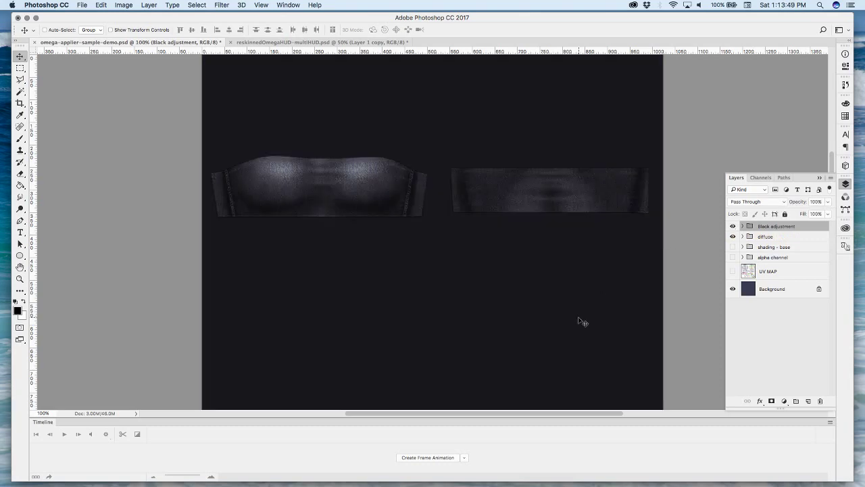
Switch to Omega-appliercreation-advanced.pdf in Acrobat, review the multi-HUD and materials slides through page 6, and return to Firestorm
mouse_move(730, 474)
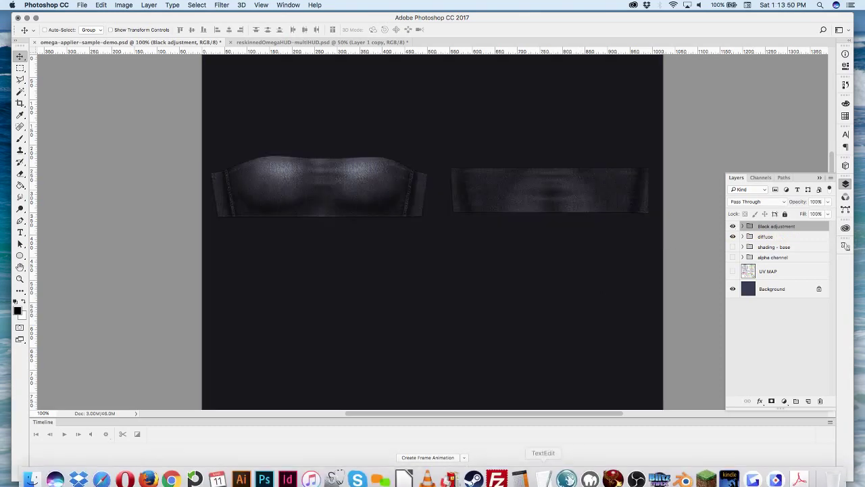
left_click(800, 471)
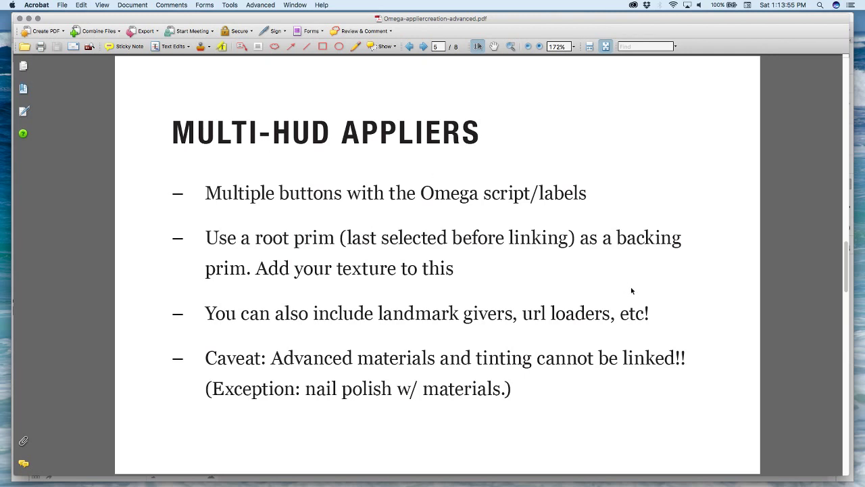
scroll(633, 291, "down", 1)
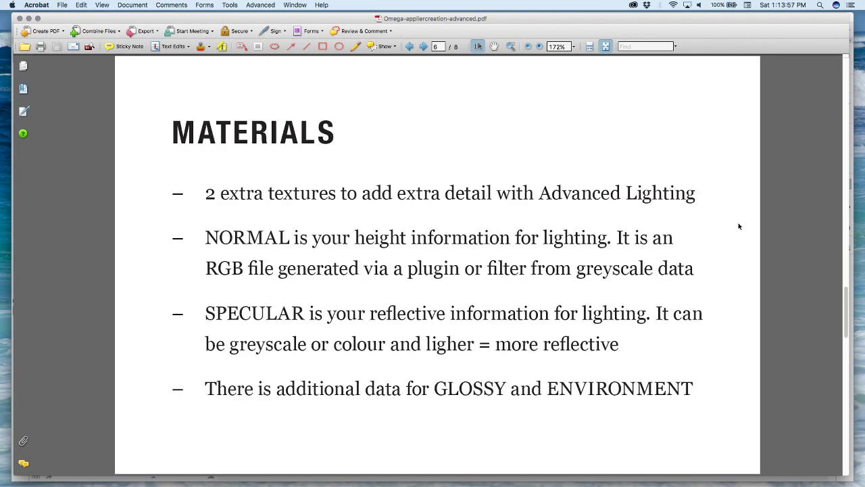
scroll(735, 230, "down", 1)
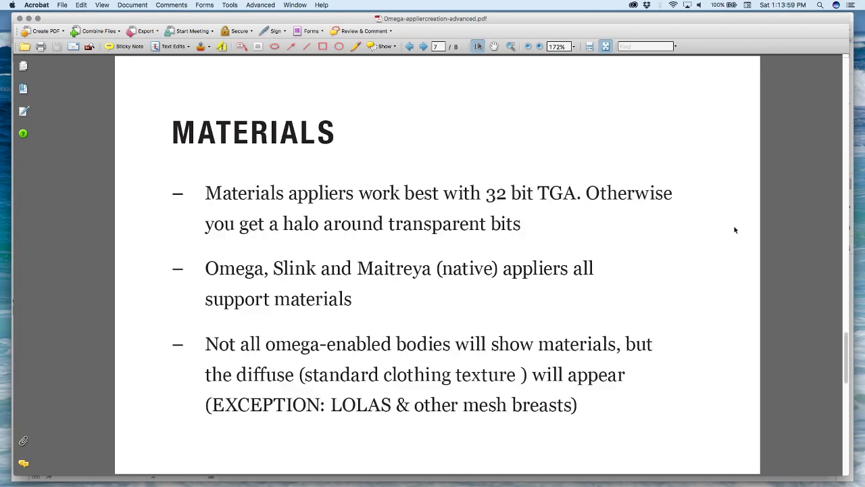
scroll(690, 305, "down", 1)
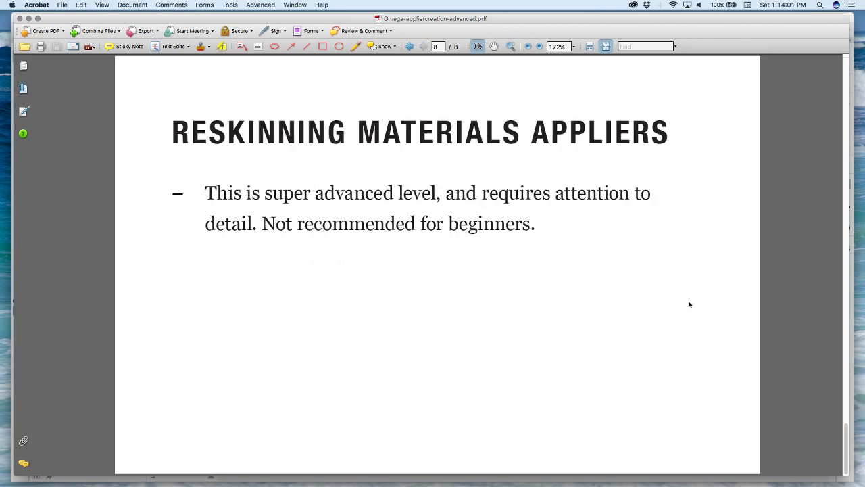
scroll(690, 305, "up", 1)
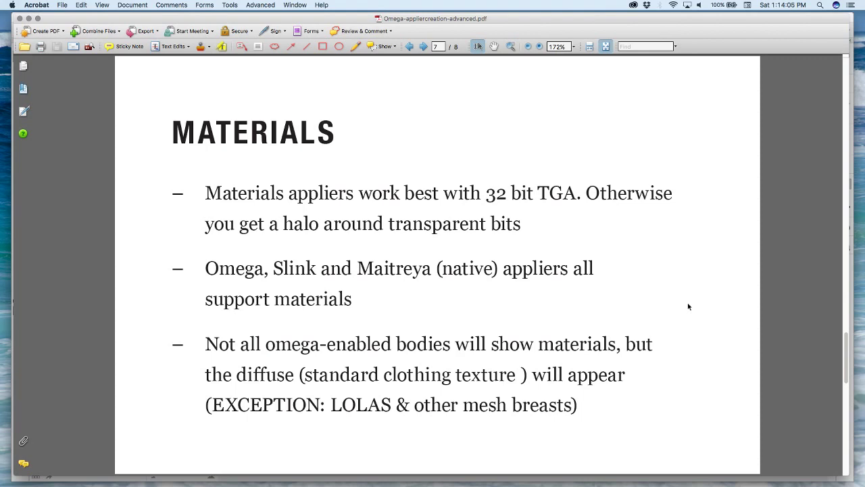
scroll(688, 306, "up", 6)
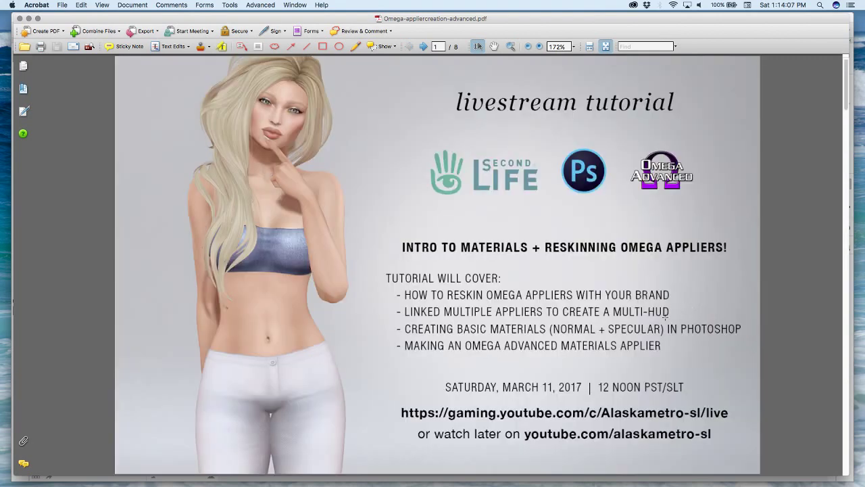
scroll(644, 324, "down", 4)
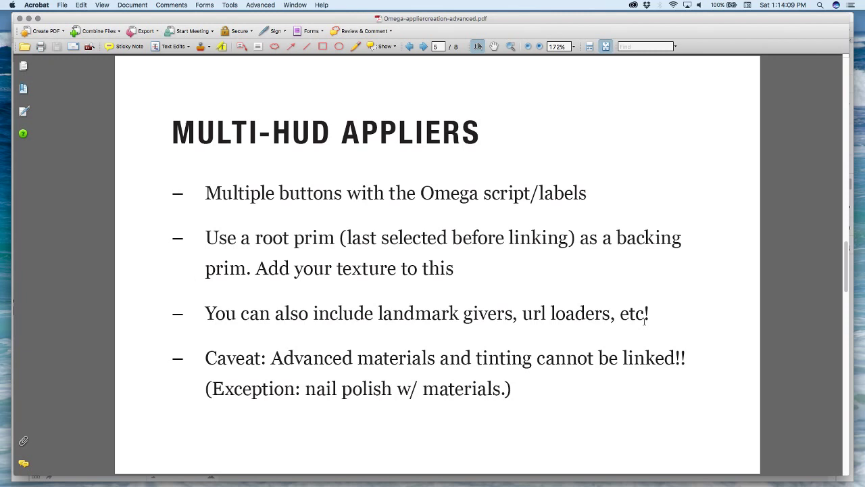
scroll(644, 323, "down", 1)
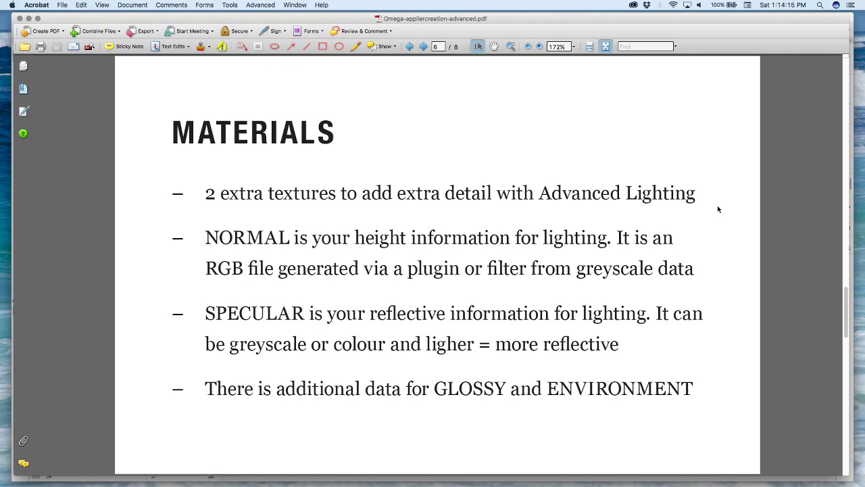
left_click(613, 477)
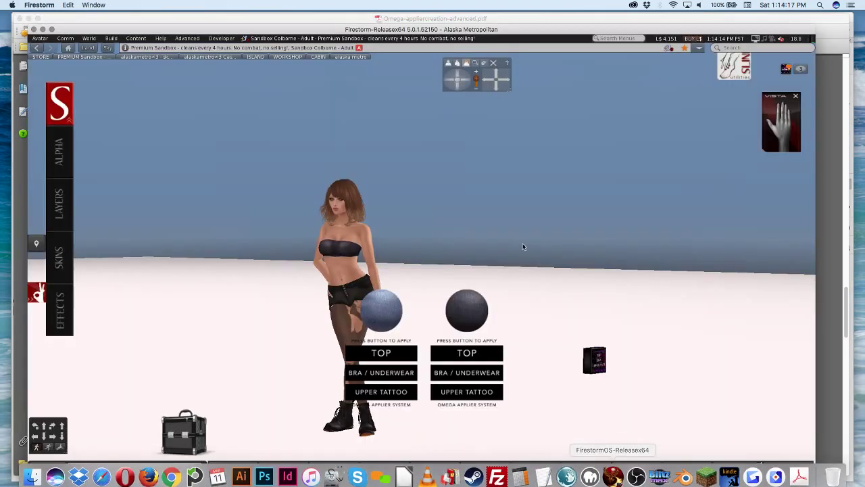